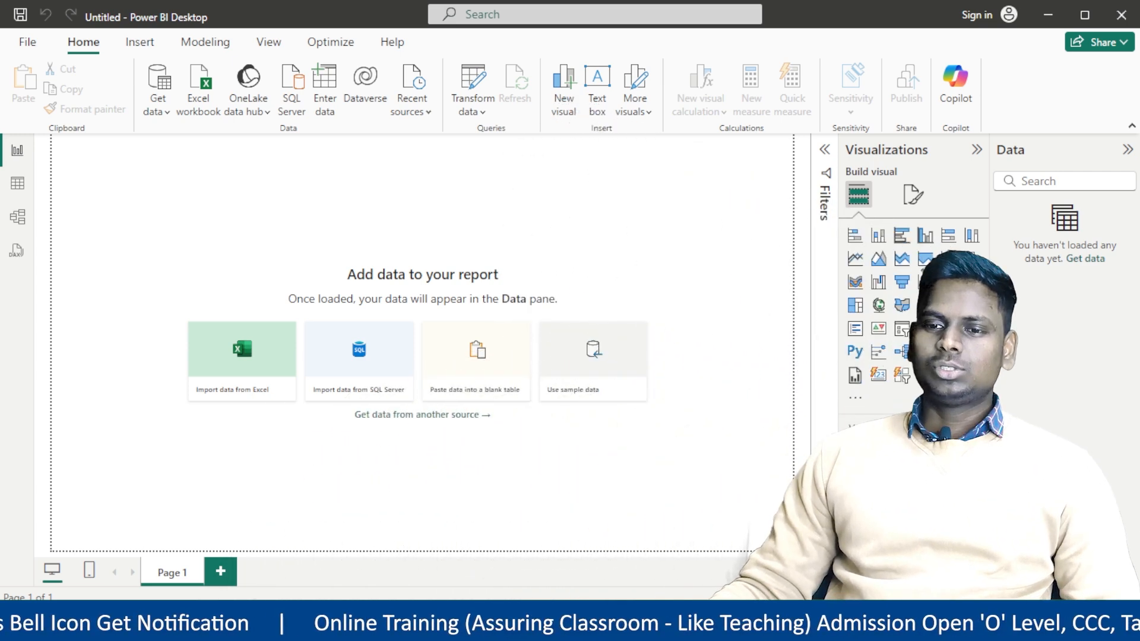
# Switch to the Real Estate report and examine the visuals on its Boston's Estate Analytics dashboard
pyautogui.moveTo(267, 629)
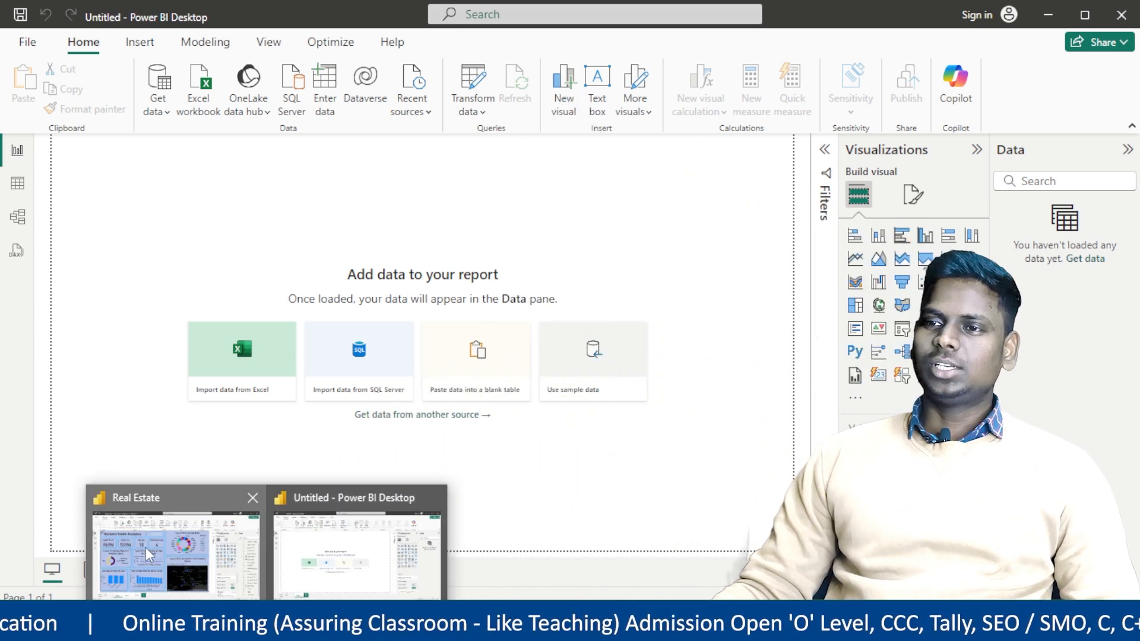
pyautogui.click(172, 540)
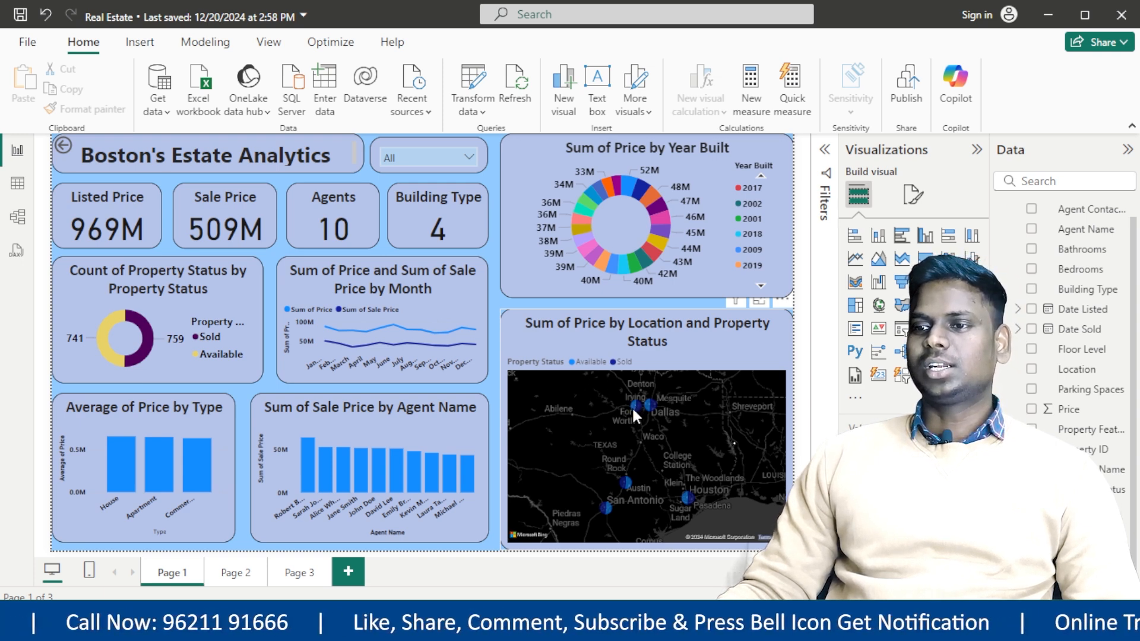
pyautogui.moveTo(635, 407)
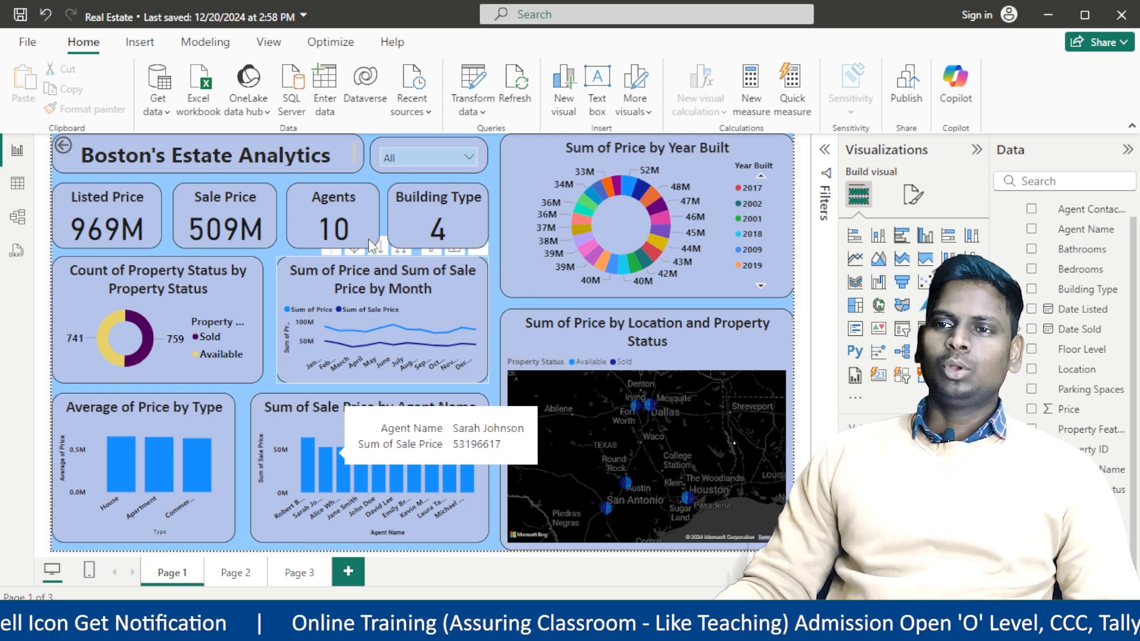
# Filter the dashboard to the year 2001 only, clearing all other years in the year slicer
pyautogui.click(466, 156)
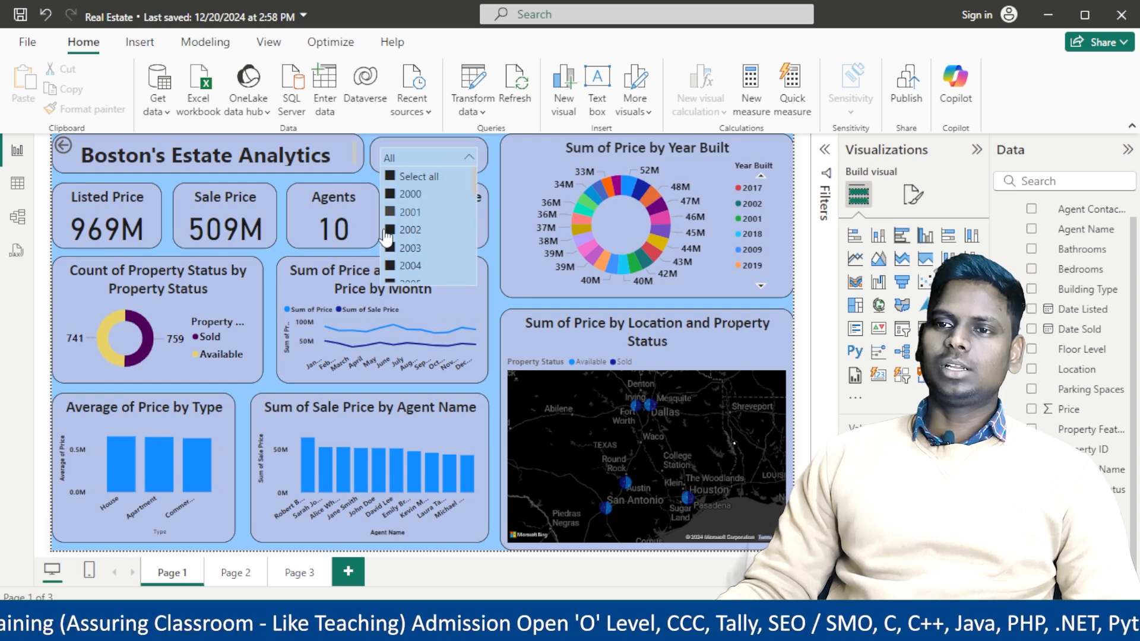
pyautogui.click(392, 212)
pyautogui.click(391, 177)
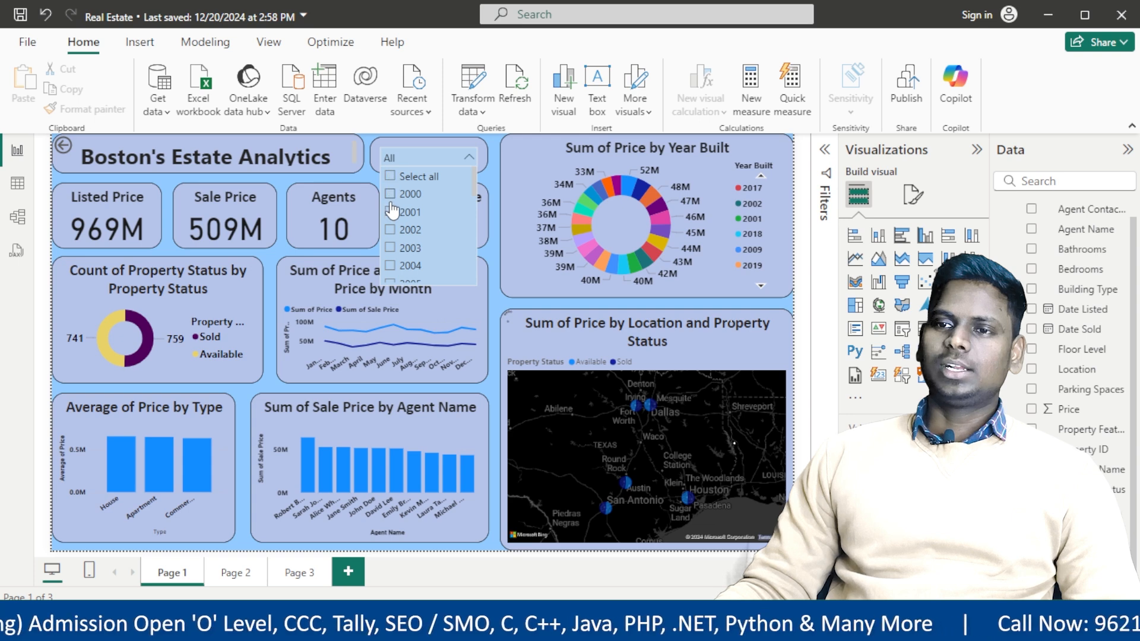
pyautogui.click(391, 212)
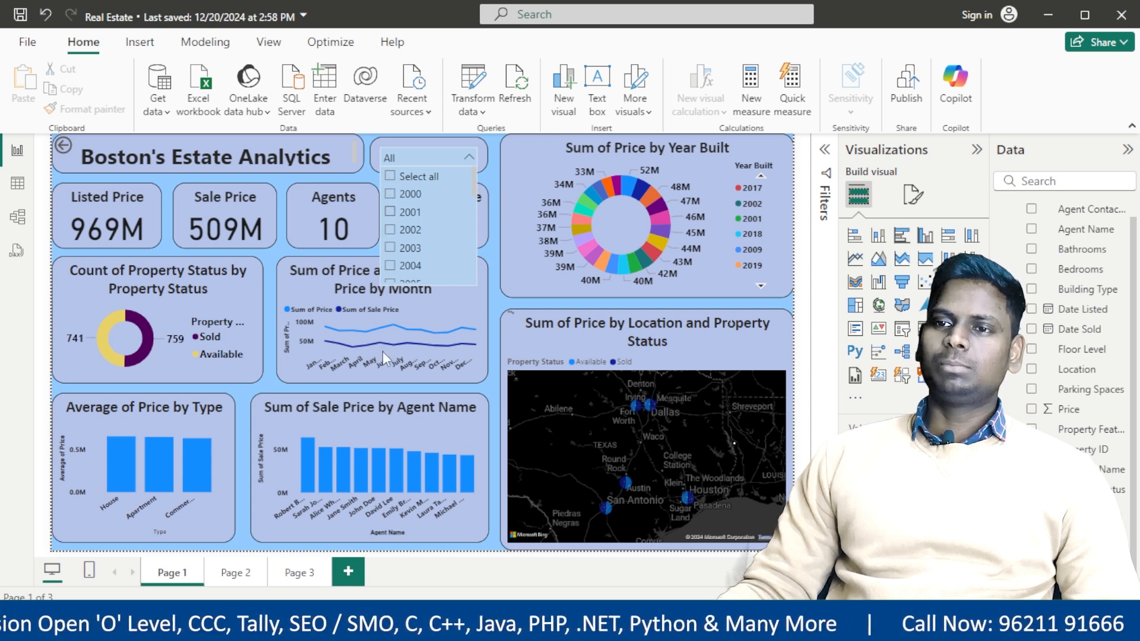
pyautogui.click(492, 176)
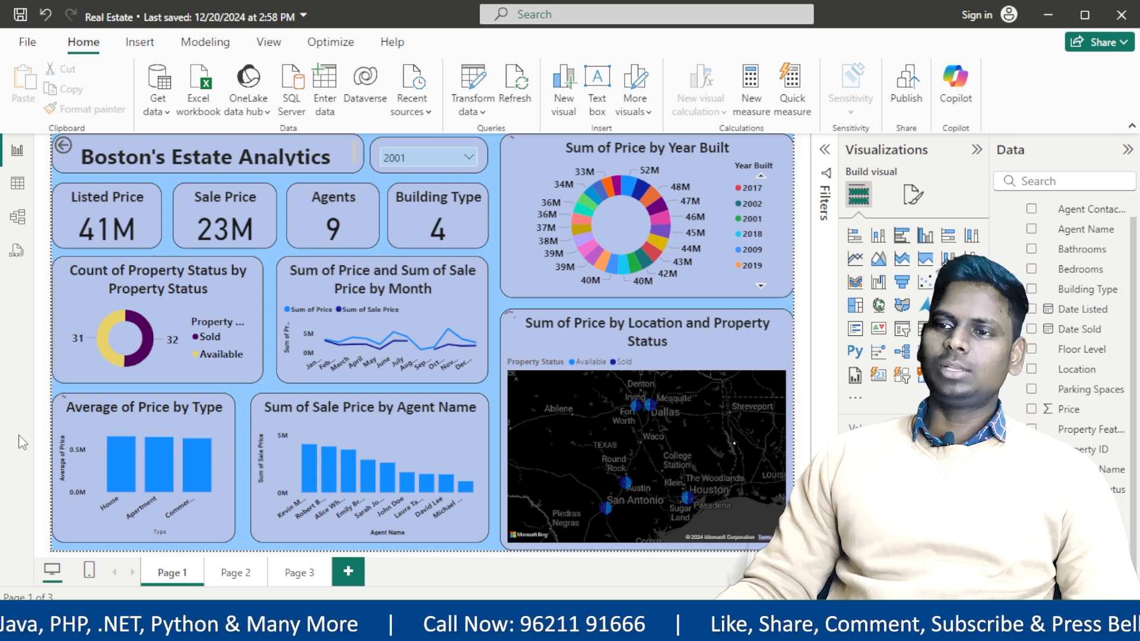
# Change the dashboard's year slicer selection to 2003
pyautogui.click(464, 155)
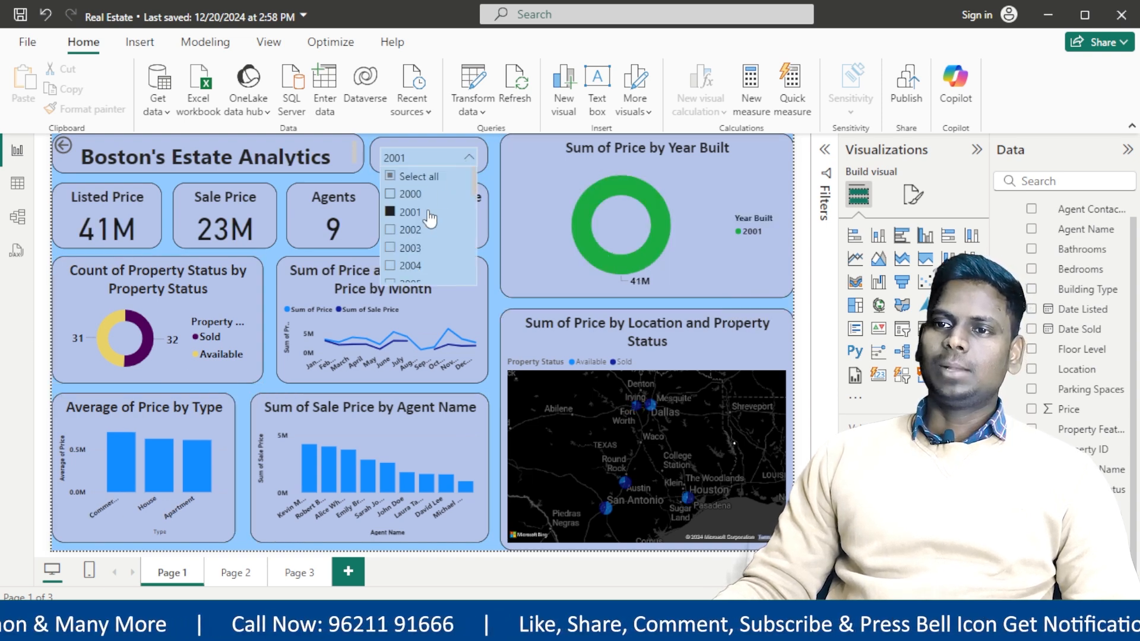
pyautogui.click(406, 247)
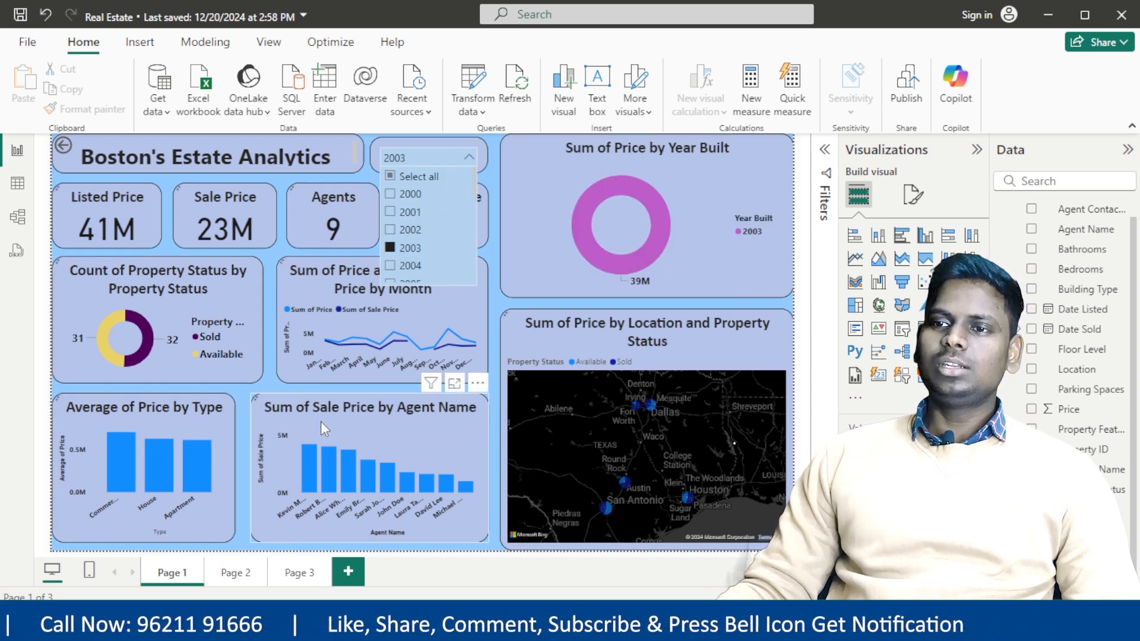
pyautogui.click(487, 247)
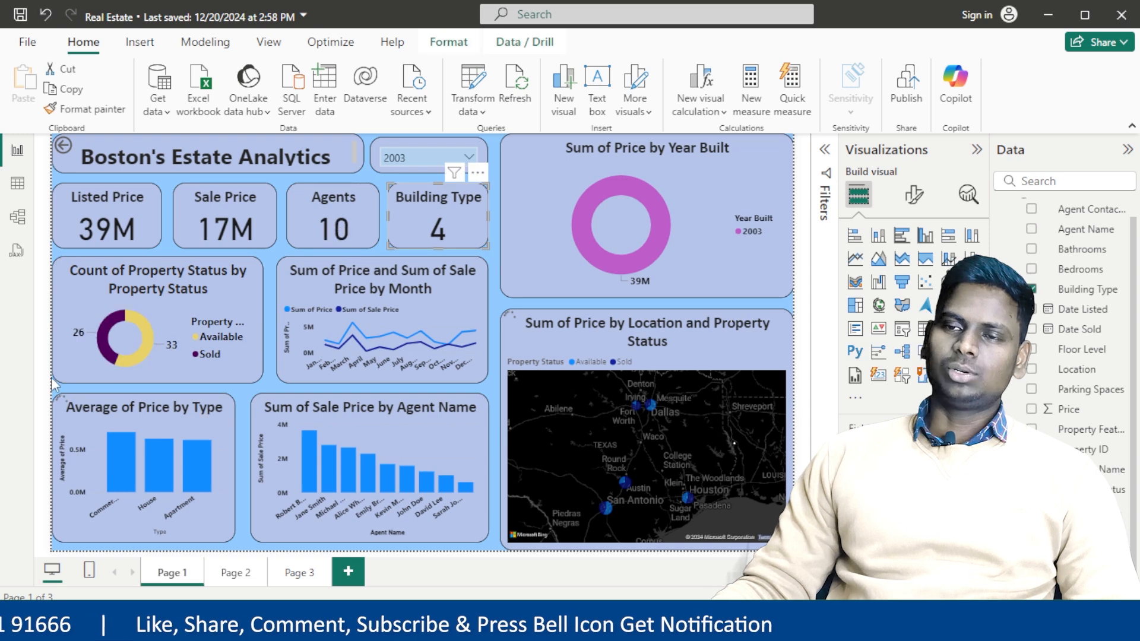
# Reset the dashboard's year slicer to include all years
pyautogui.click(467, 154)
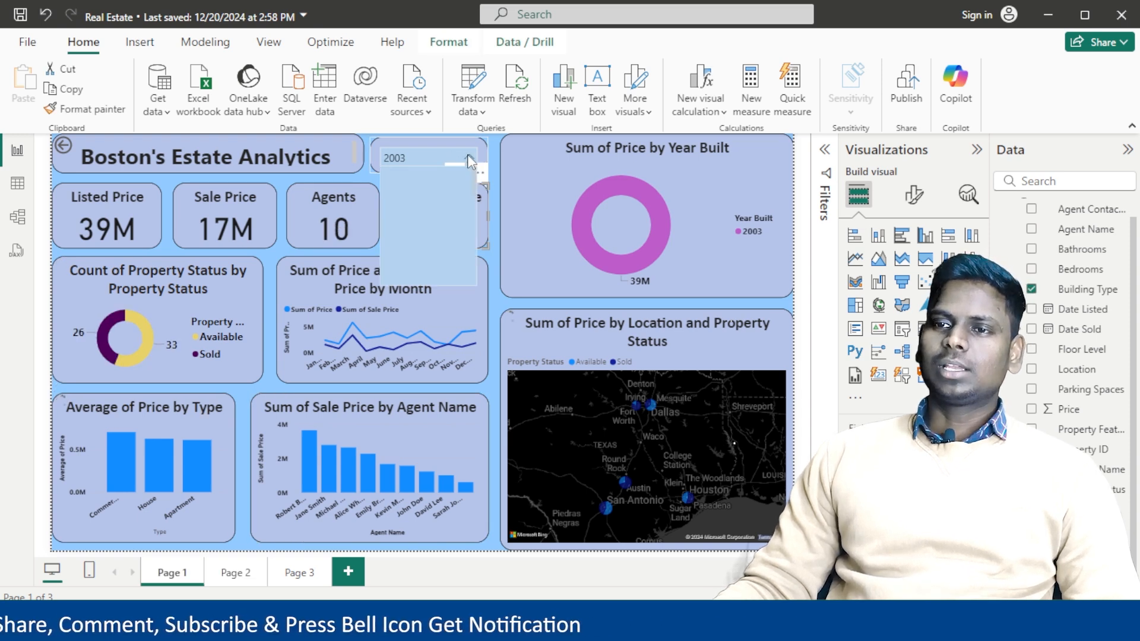
pyautogui.click(391, 178)
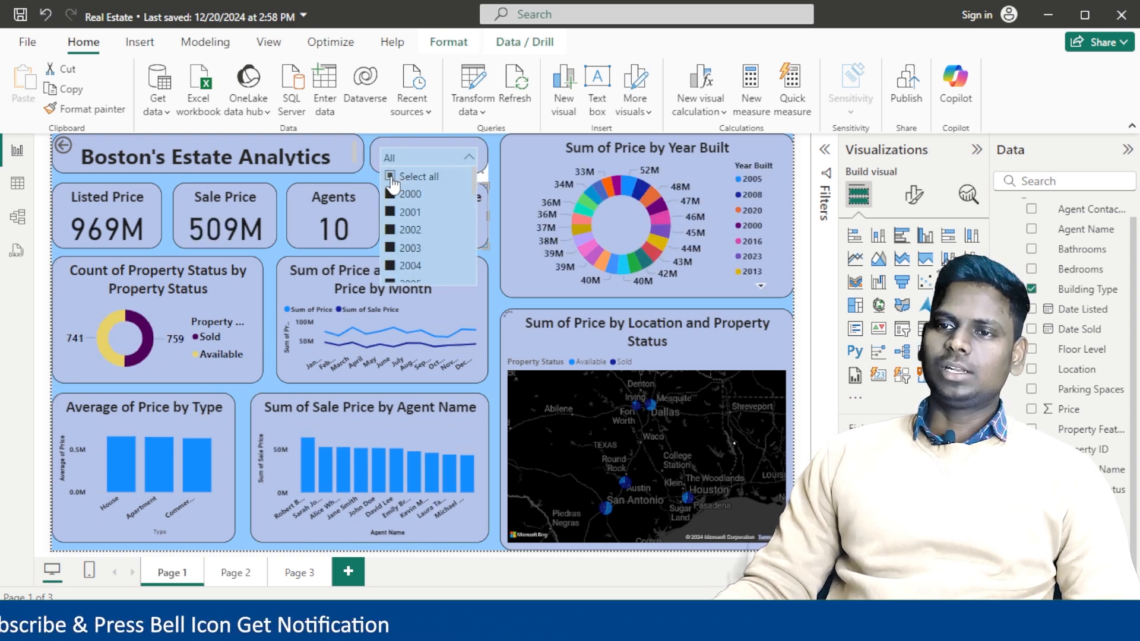
pyautogui.click(493, 229)
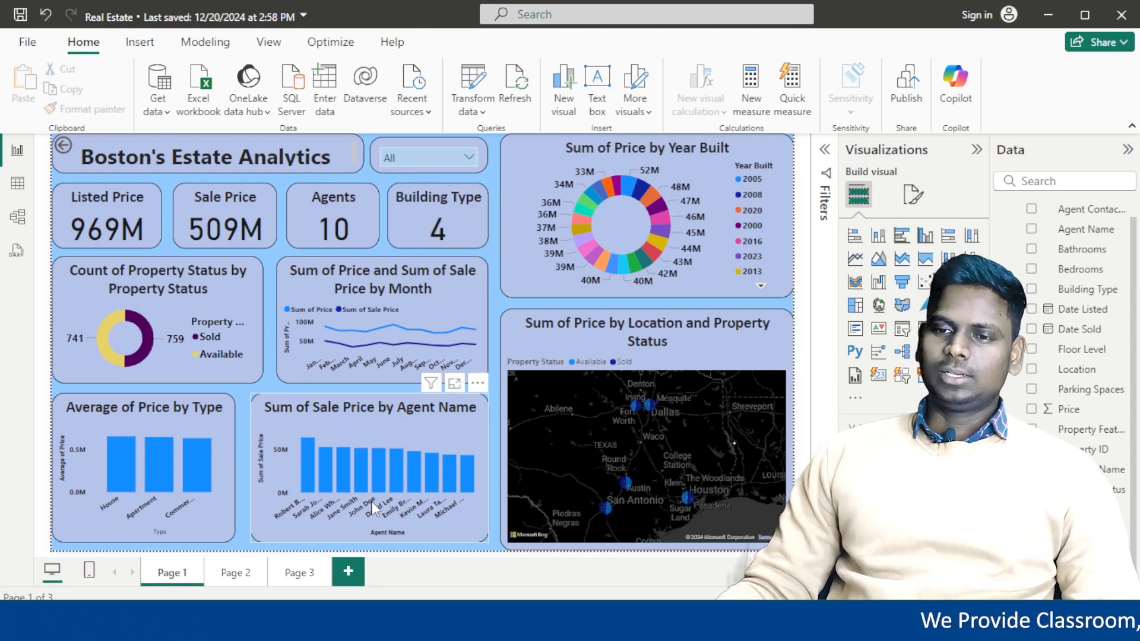
# Return to the untitled report and check the real_estate_data file in the Downloads folder
pyautogui.moveTo(267, 622)
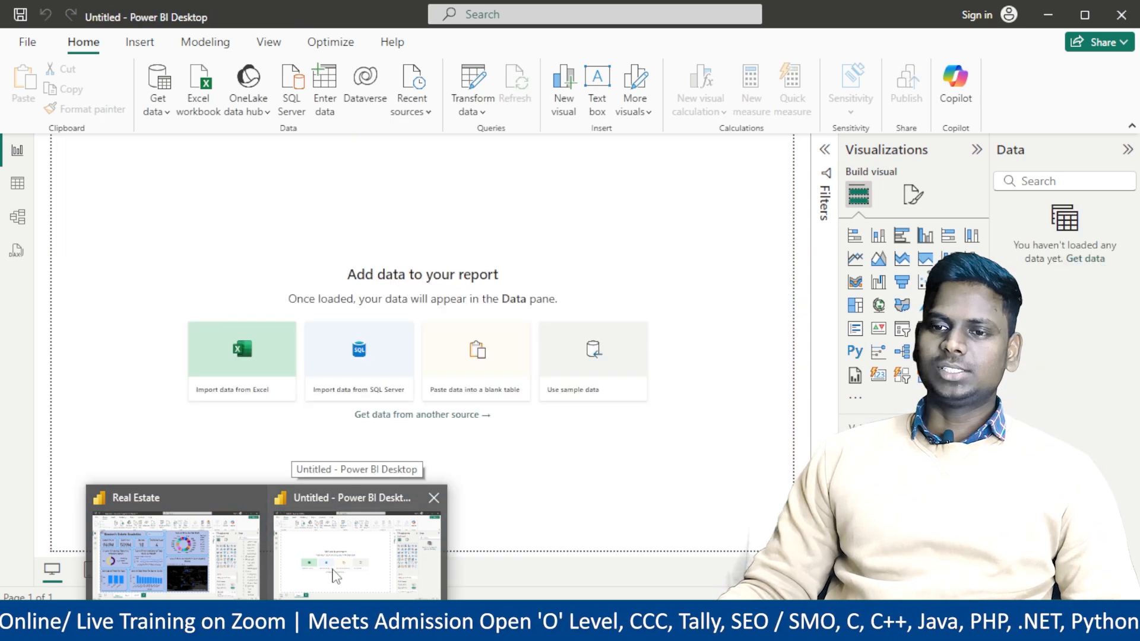
pyautogui.click(356, 534)
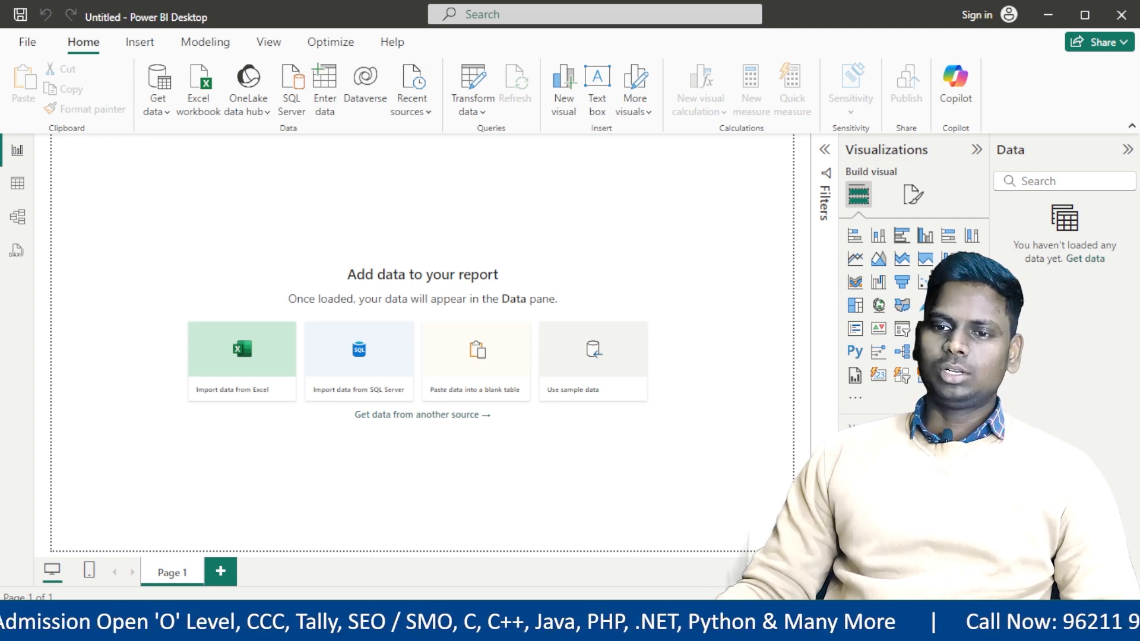
pyautogui.click(288, 549)
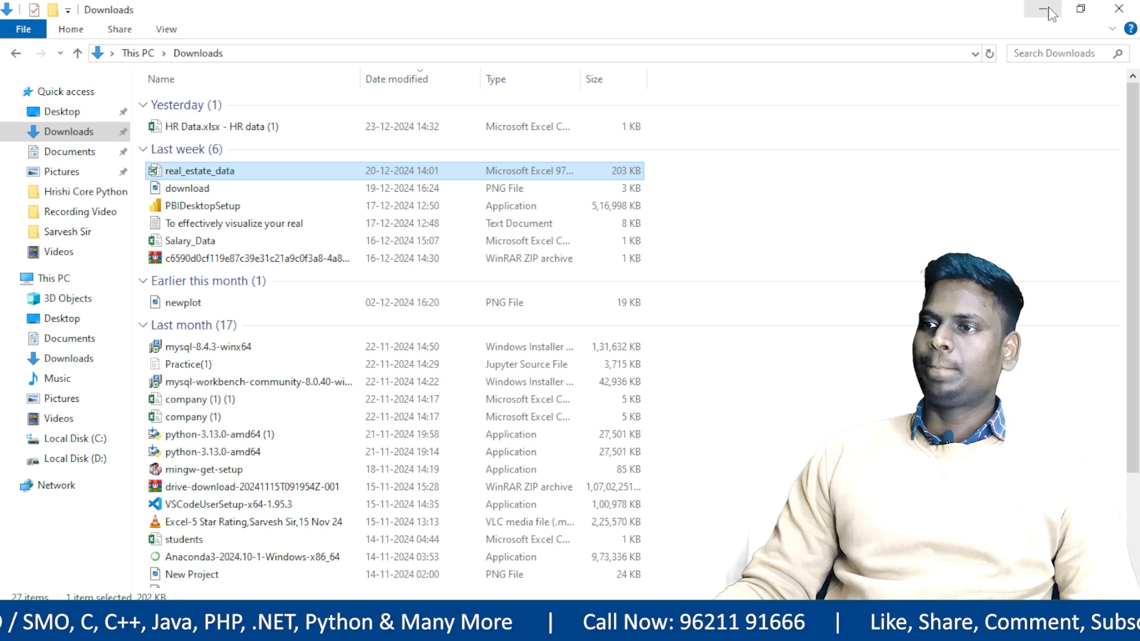
pyautogui.click(1043, 9)
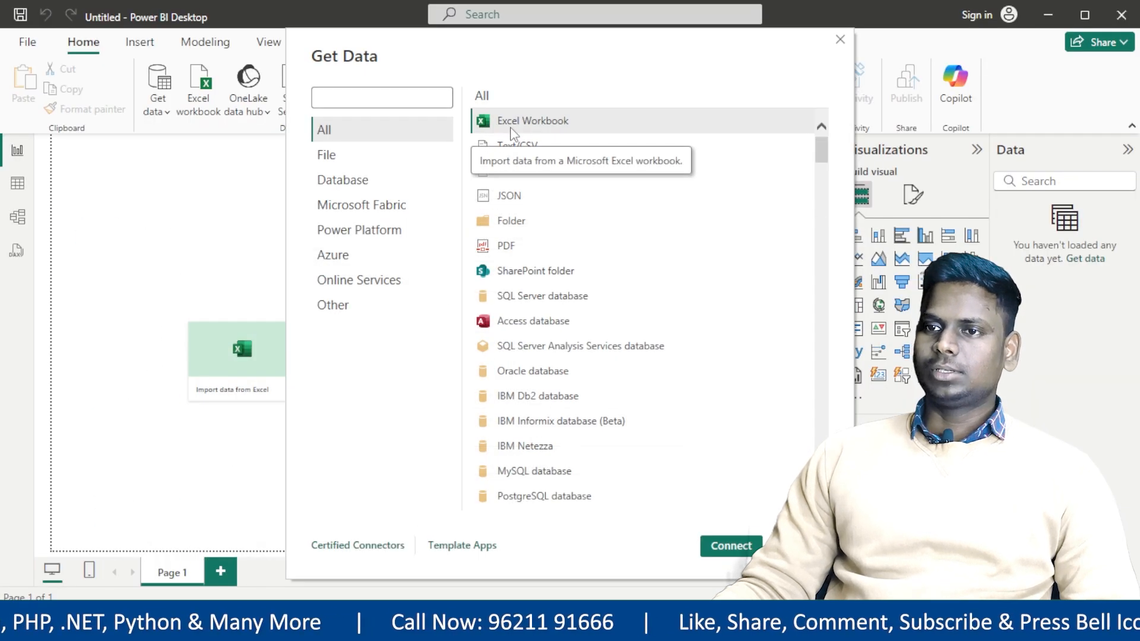
# Try to import the real_estate_data file from Downloads with the Excel Workbook connector
pyautogui.click(797, 545)
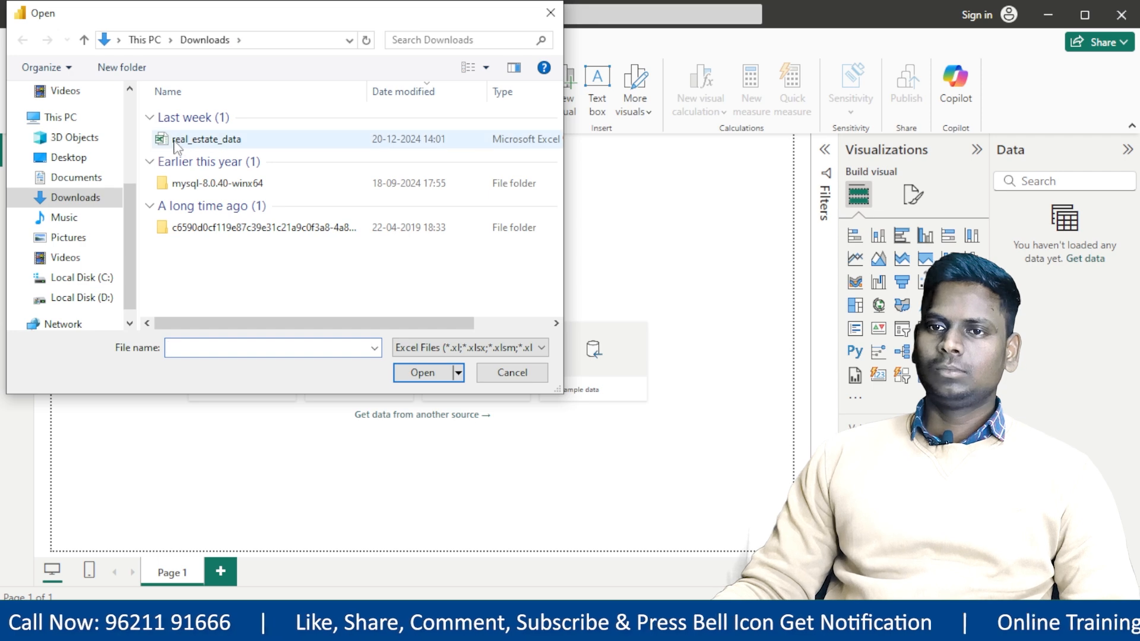
pyautogui.click(196, 138)
pyautogui.click(442, 374)
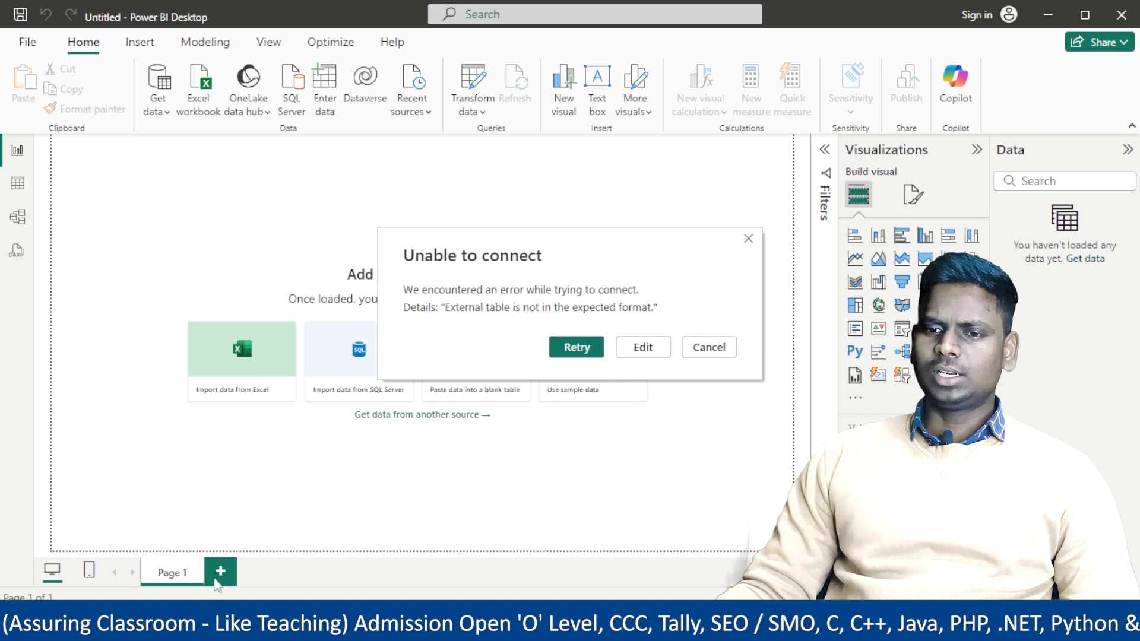
# Open real_estate_data.xls from Downloads in Excel despite the format mismatch, and minimize it along with the folder window
pyautogui.click(255, 626)
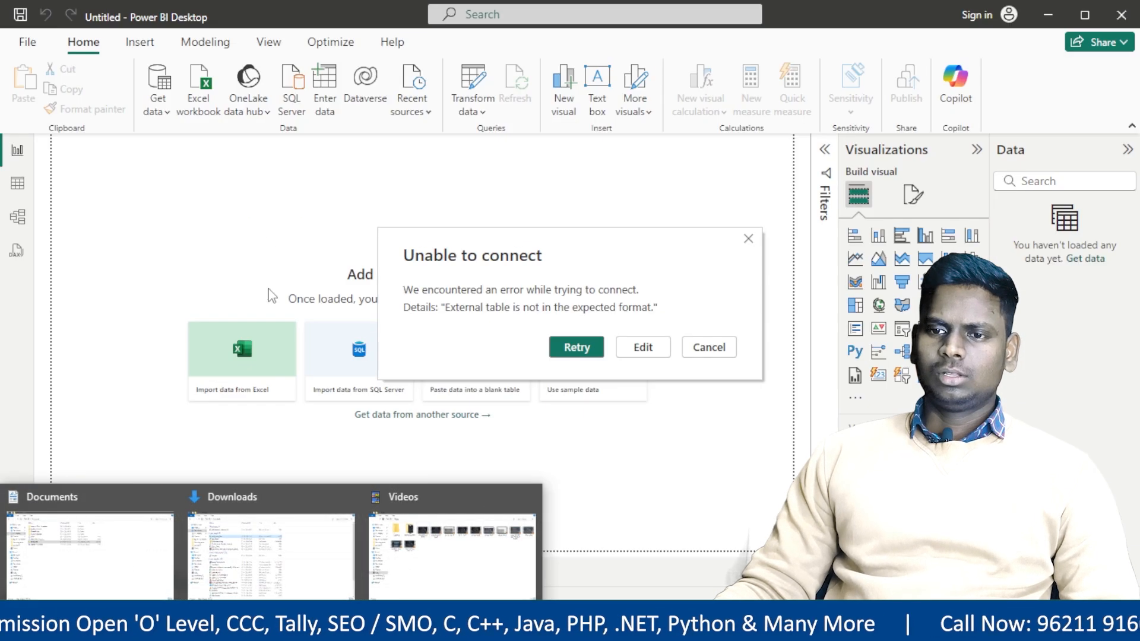
pyautogui.click(260, 543)
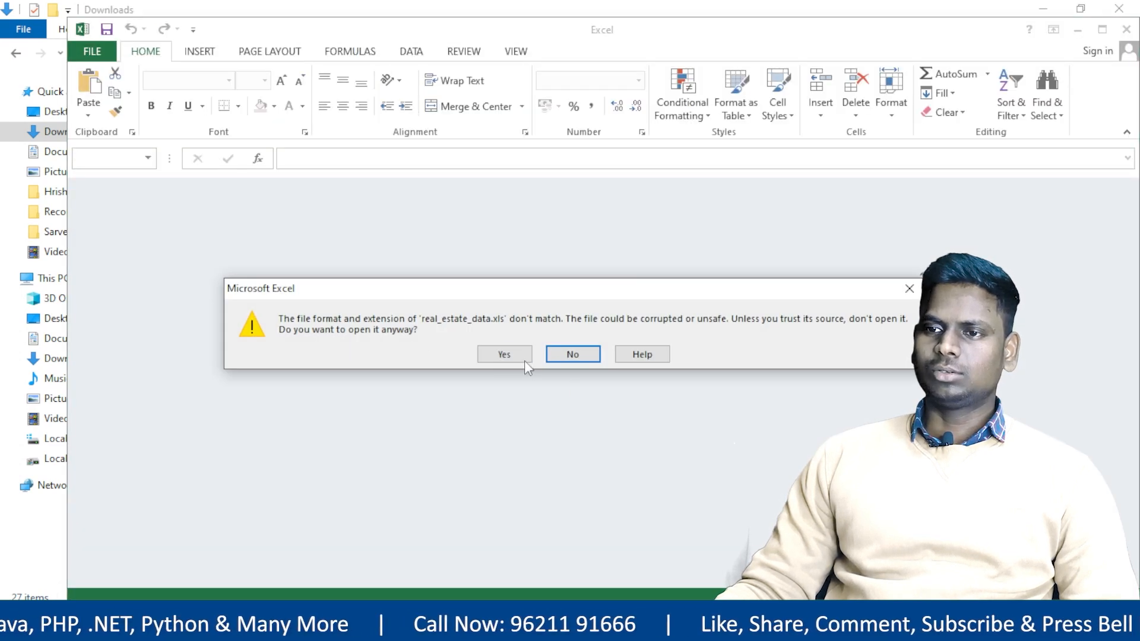
pyautogui.click(515, 355)
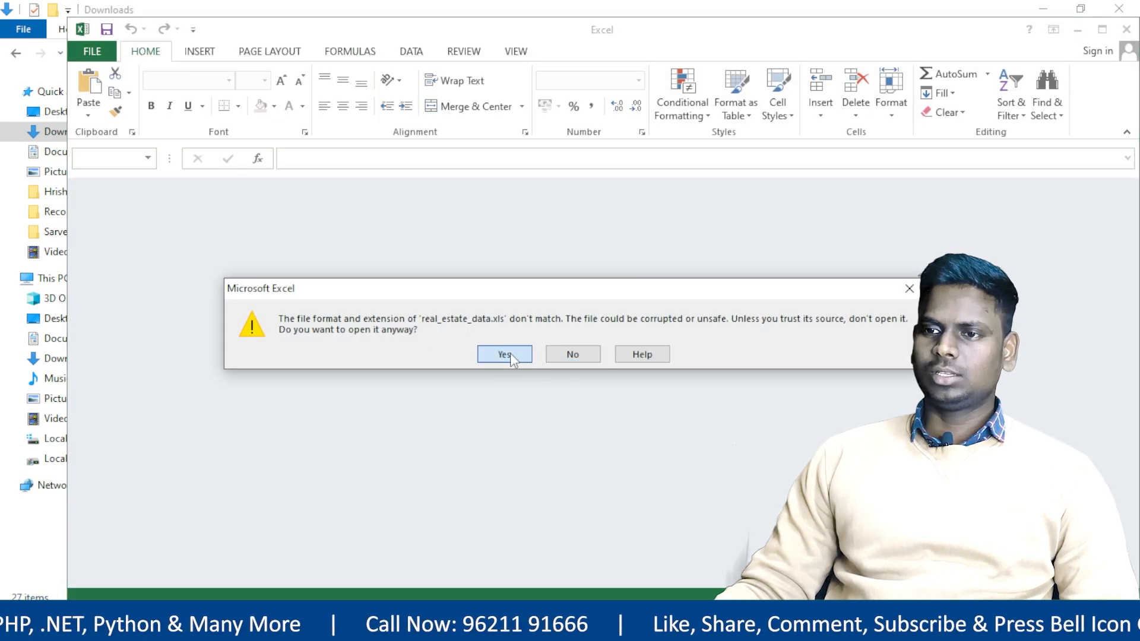
pyautogui.click(1077, 29)
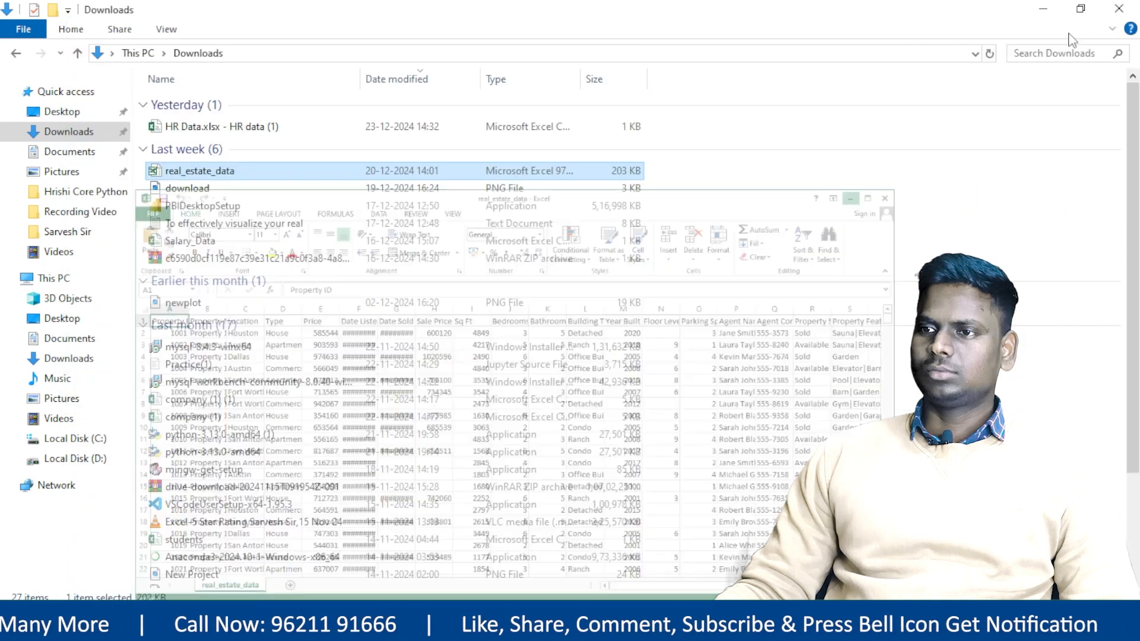
pyautogui.click(362, 623)
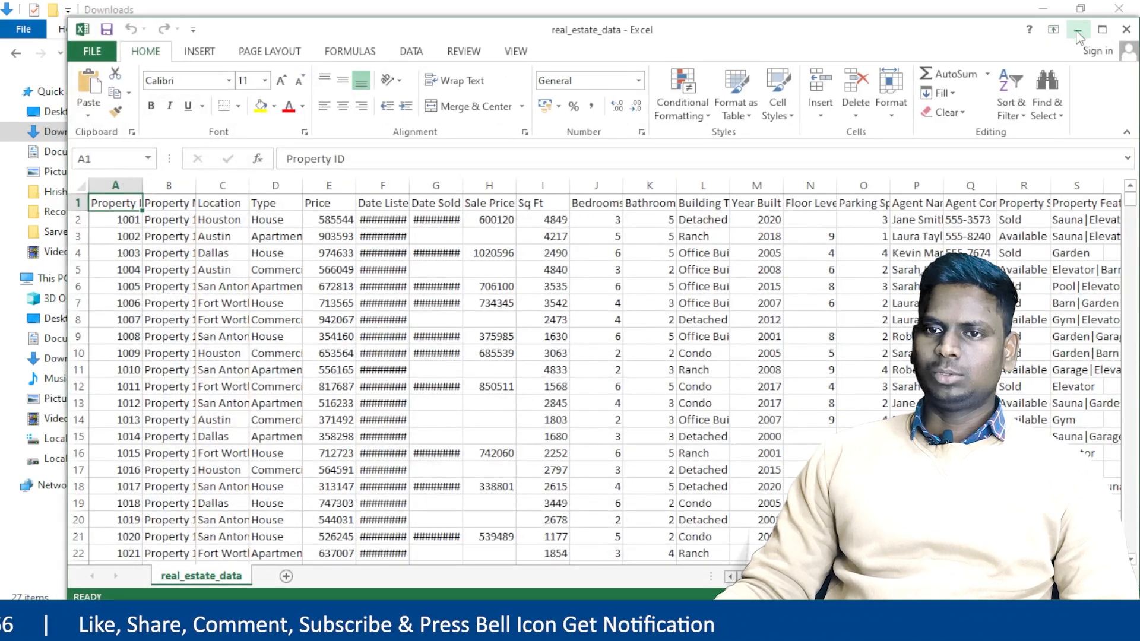
pyautogui.click(1078, 30)
pyautogui.click(1043, 9)
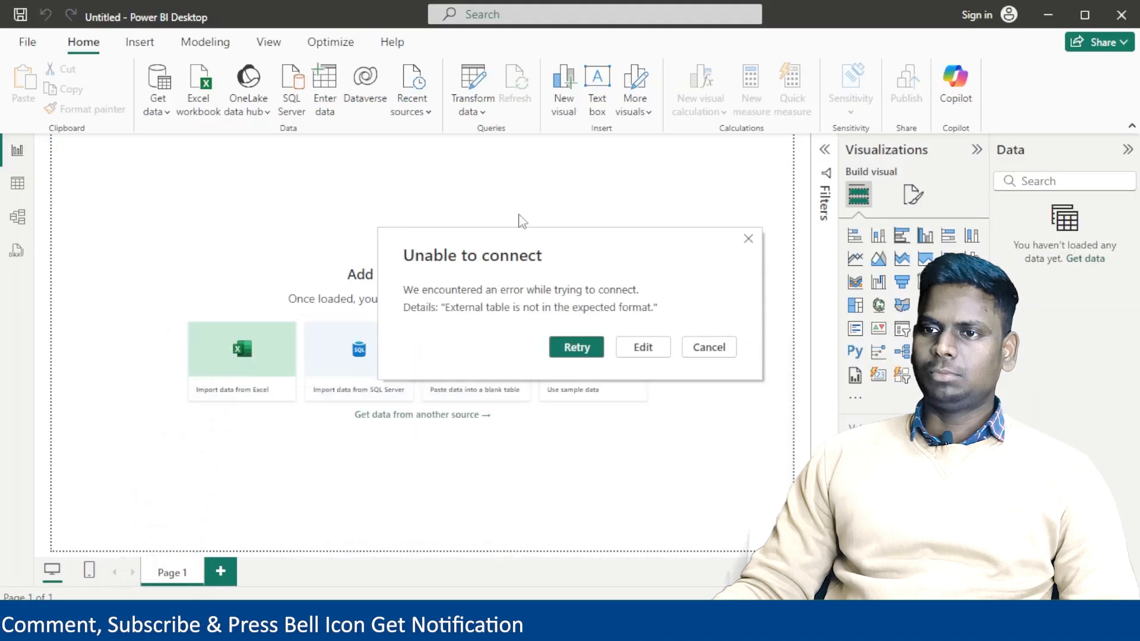
# Dismiss the connection error and connect to real_estate_data in Downloads again with the Excel Workbook connector
pyautogui.click(748, 239)
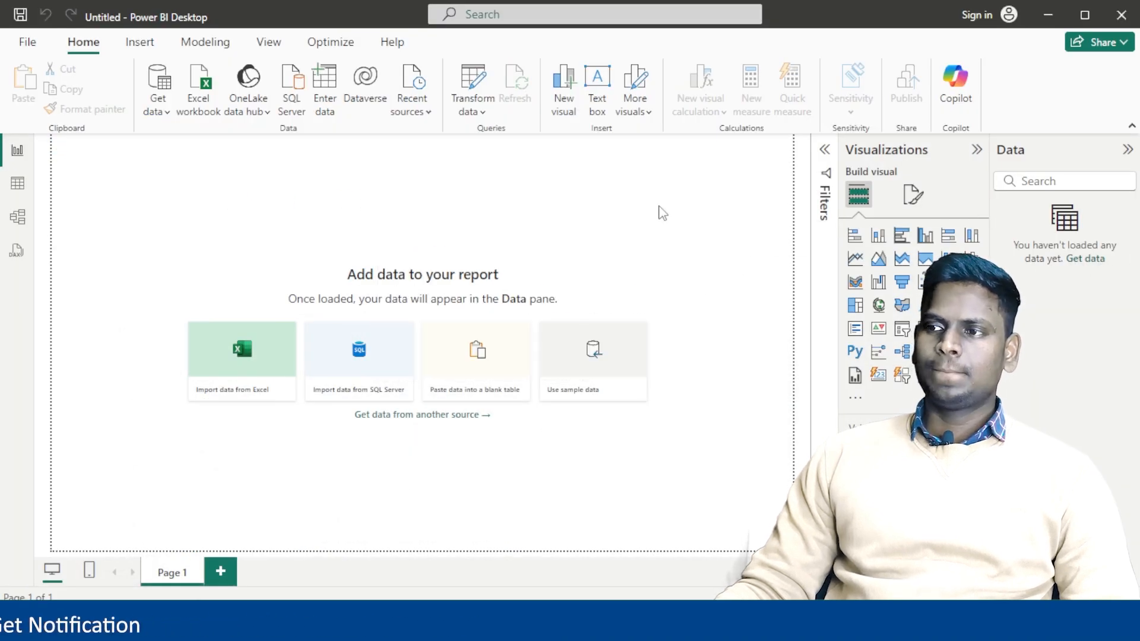
pyautogui.click(1091, 261)
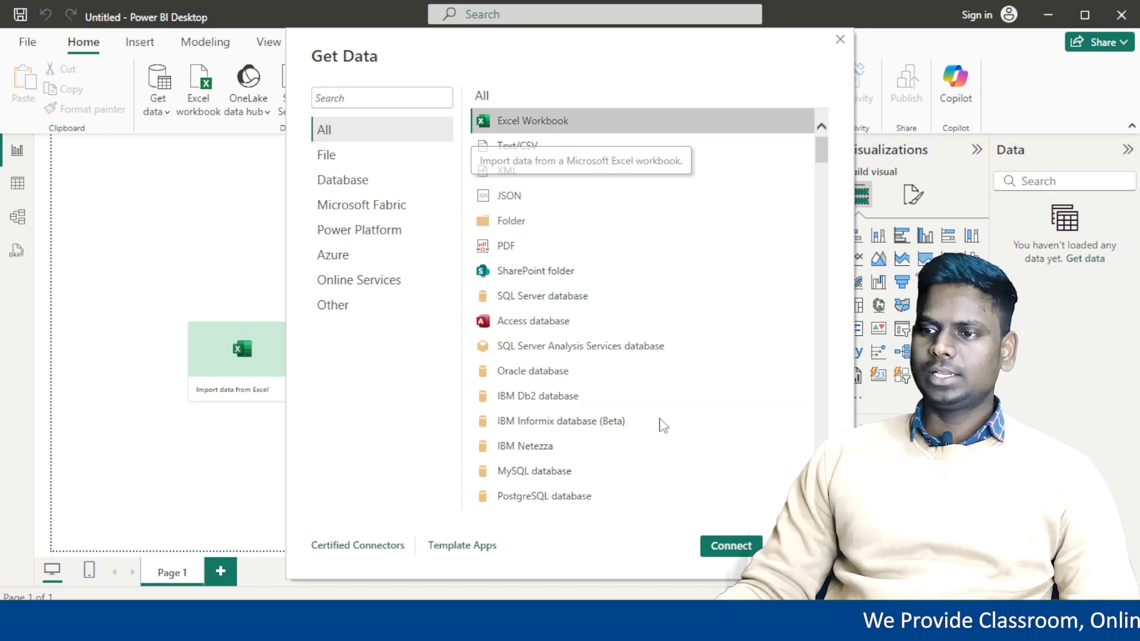
pyautogui.click(731, 545)
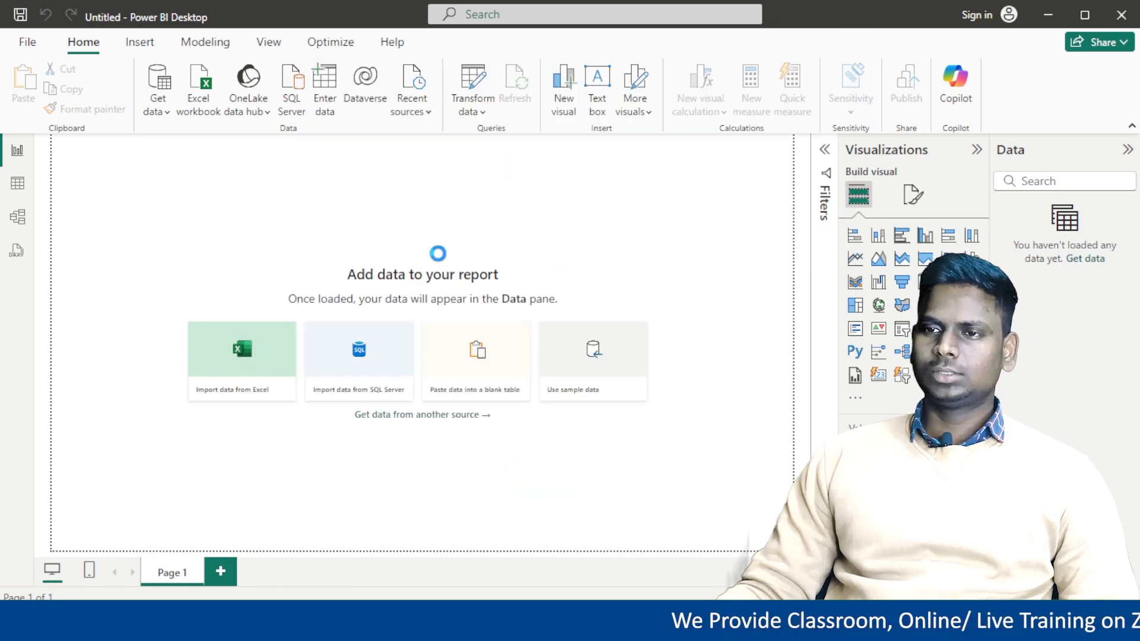
pyautogui.click(205, 139)
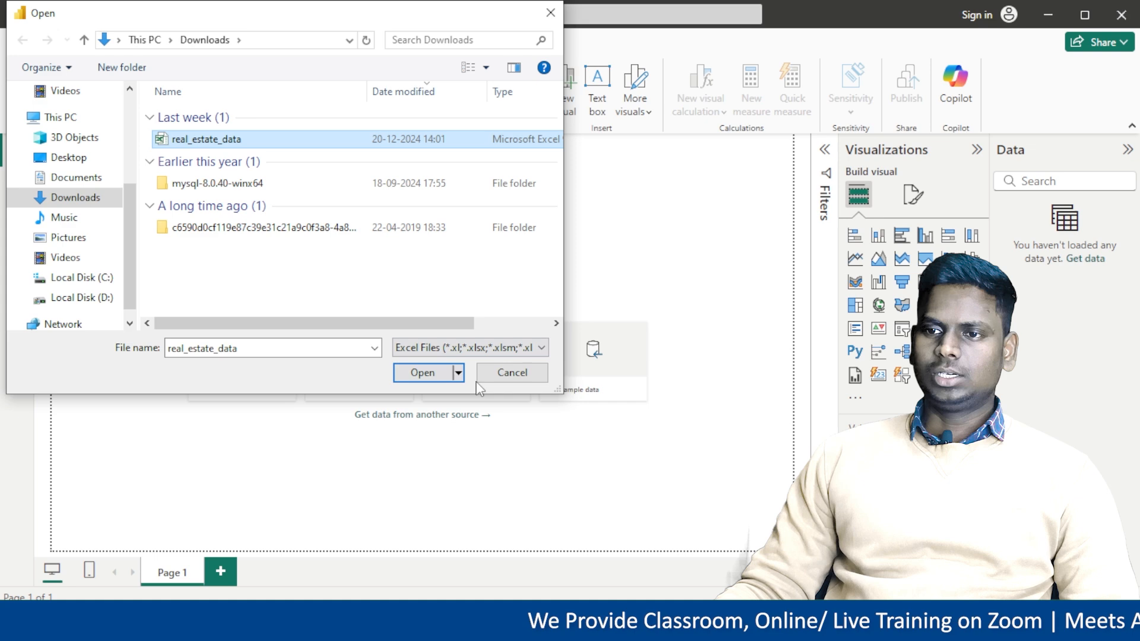
pyautogui.click(421, 372)
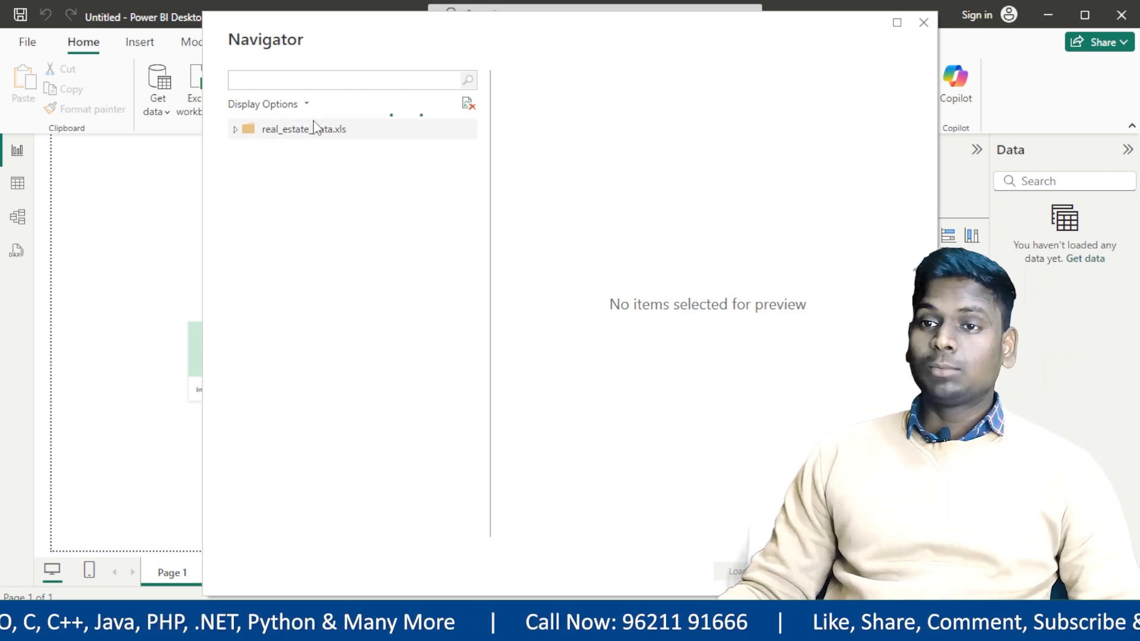
# Load the real_estate_data table from real_estate_data.xls into the report and expand its field list
pyautogui.click(236, 130)
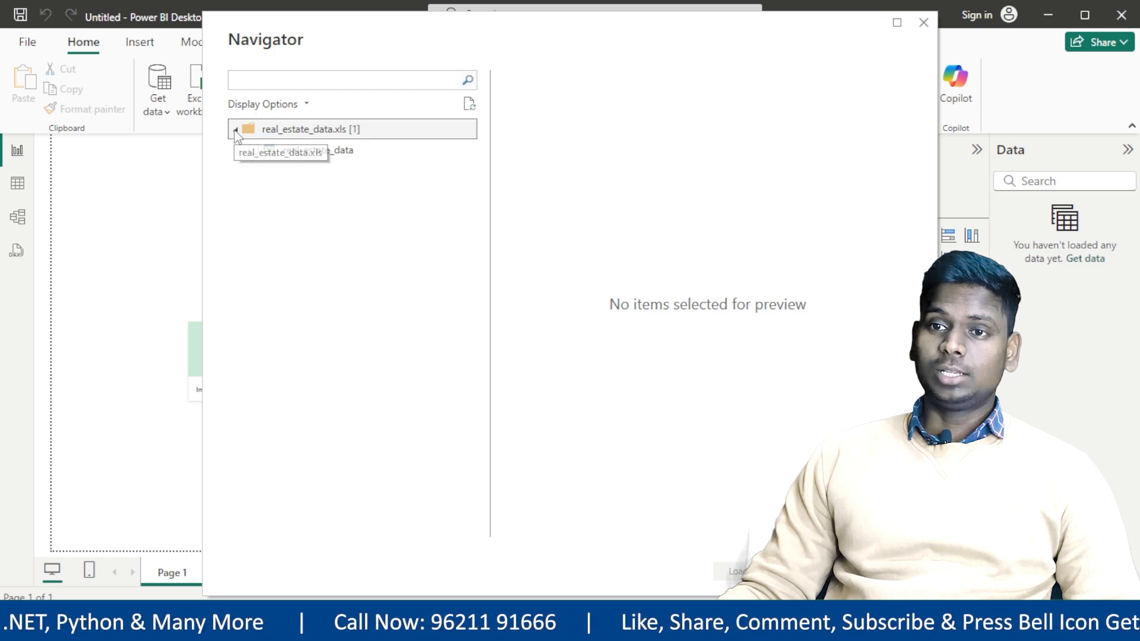
pyautogui.click(236, 130)
pyautogui.click(236, 130)
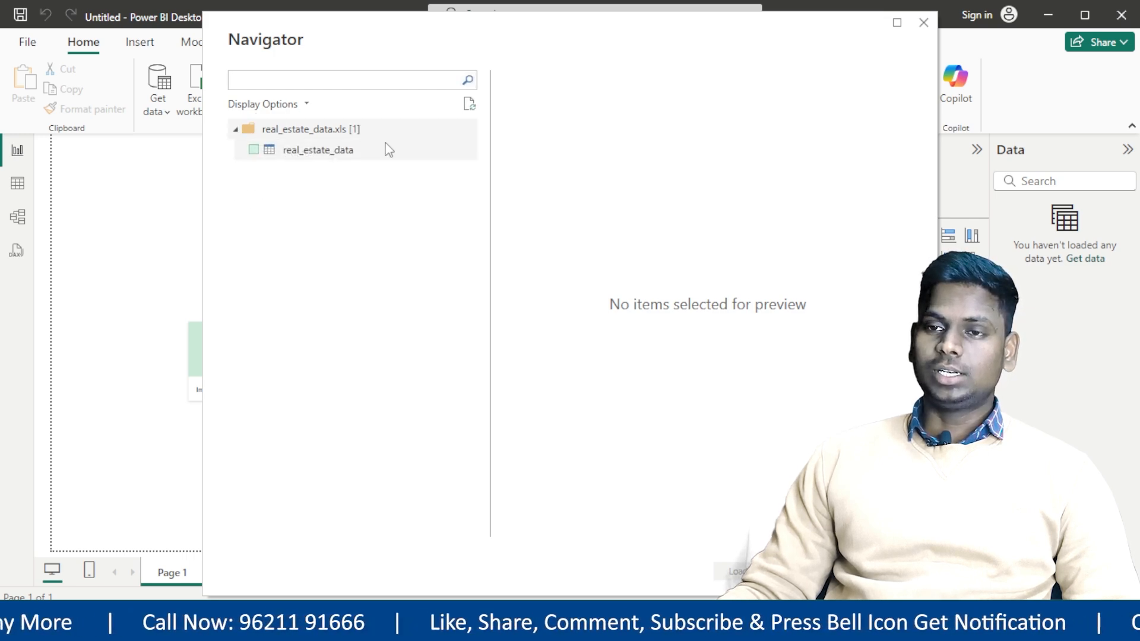
pyautogui.click(253, 150)
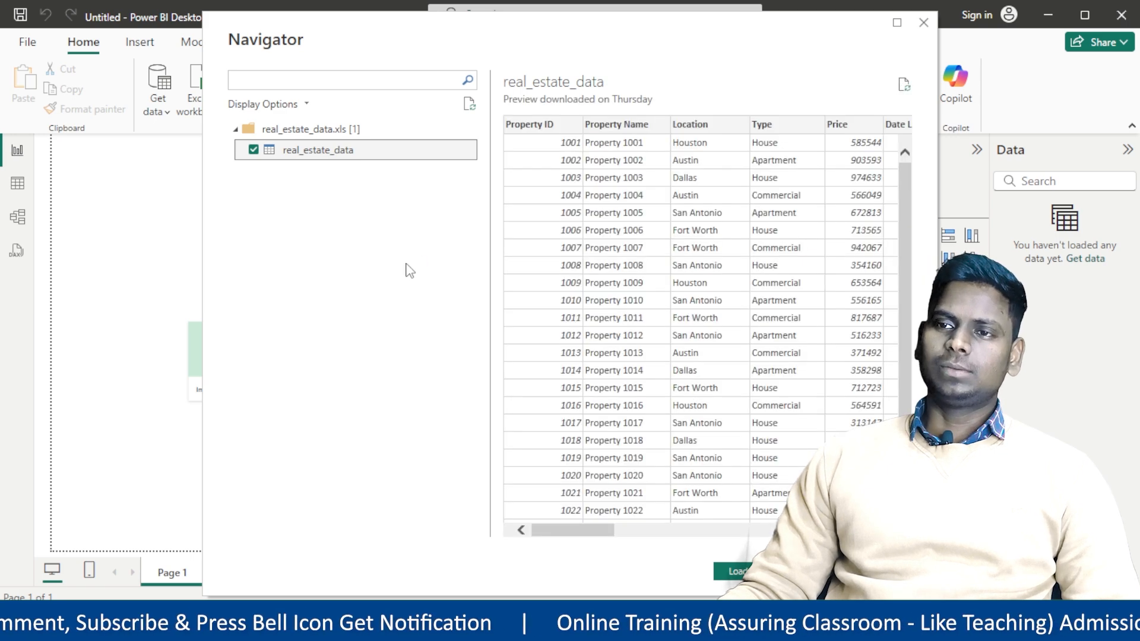
pyautogui.moveTo(582, 534)
pyautogui.mouseDown()
pyautogui.moveTo(843, 535)
pyautogui.moveTo(579, 537)
pyautogui.mouseUp()
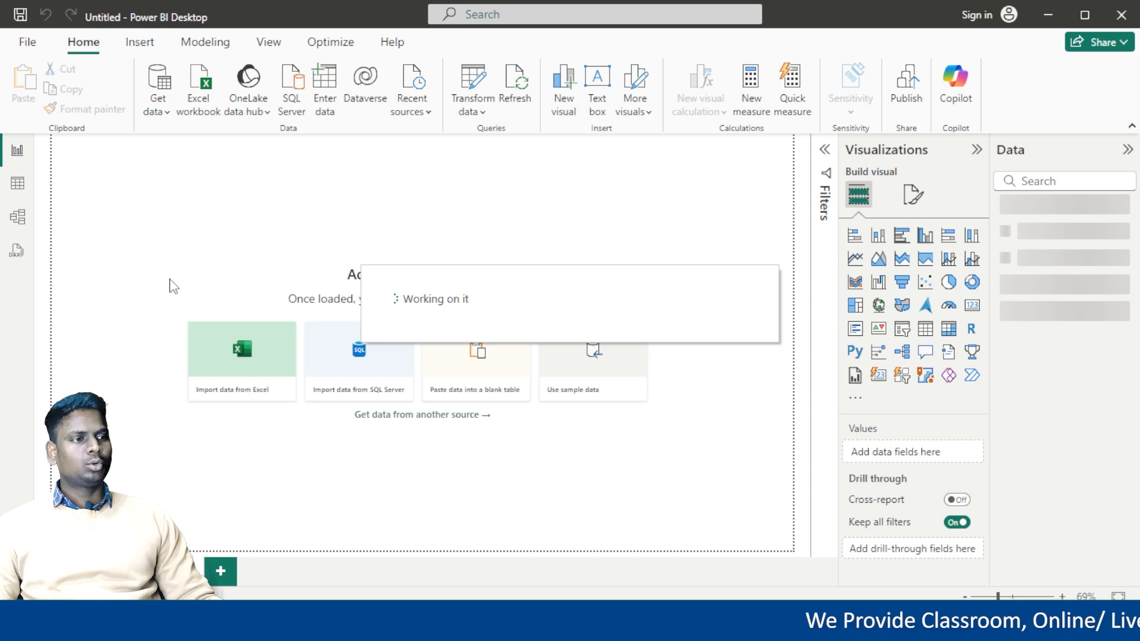
pyautogui.click(1004, 208)
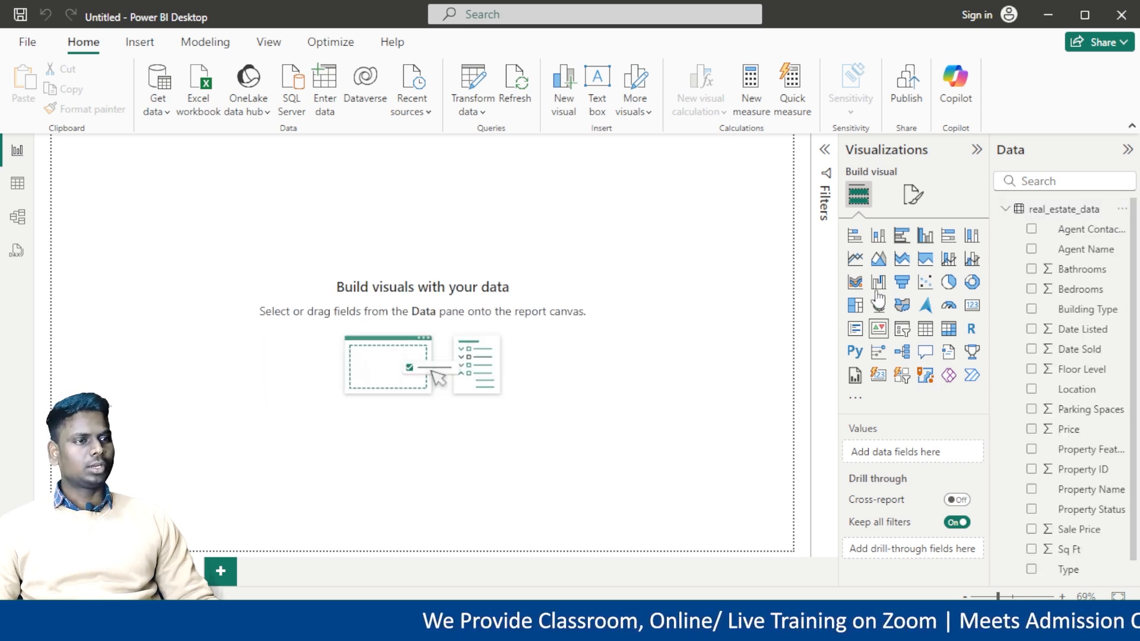
pyautogui.click(823, 152)
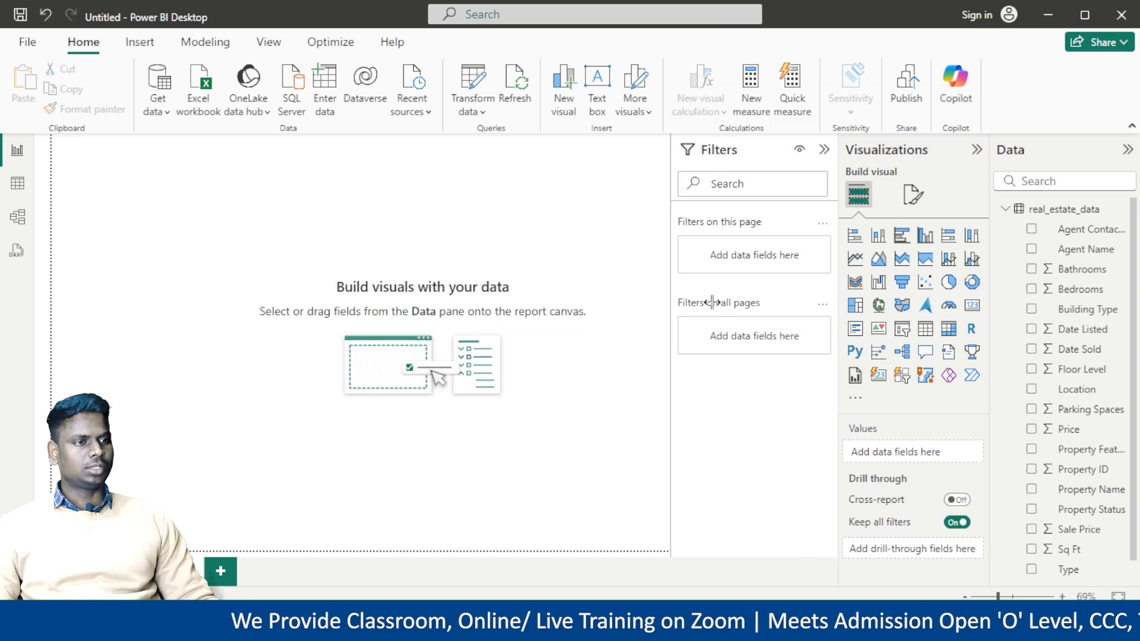
pyautogui.click(824, 150)
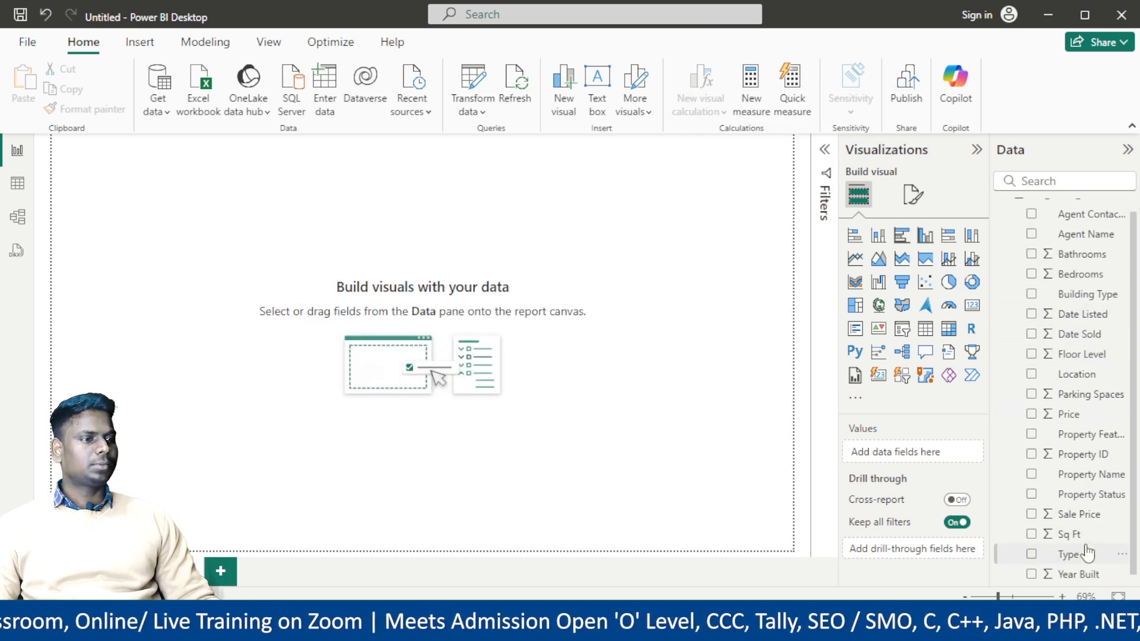
# Examine the rows and columns of the real_estate_data table in Table view, and select the Date Listed column
pyautogui.click(18, 182)
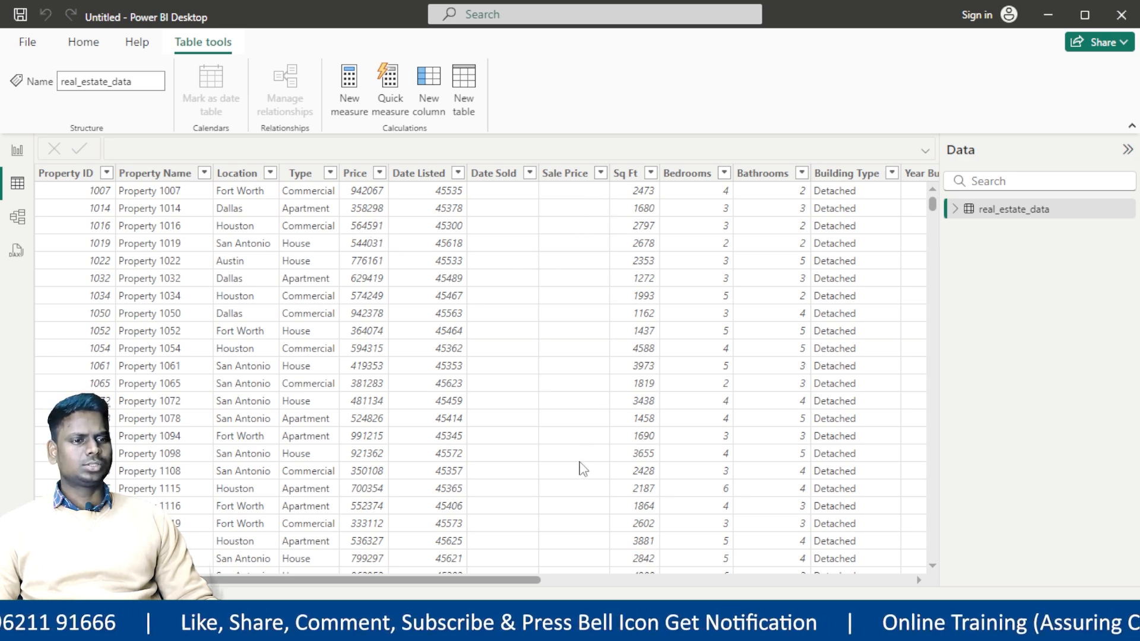
pyautogui.scroll(-5, 575, 484)
pyautogui.scroll(5, 573, 495)
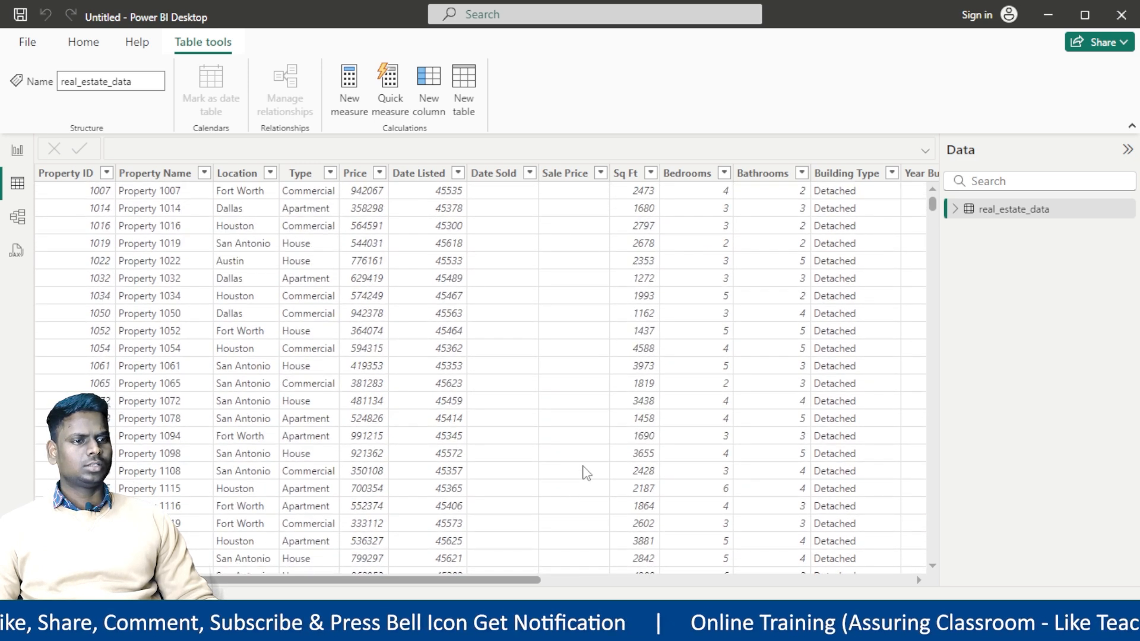
pyautogui.scroll(-8, 920, 230)
pyautogui.moveTo(932, 211); pyautogui.dragTo(934, 187)
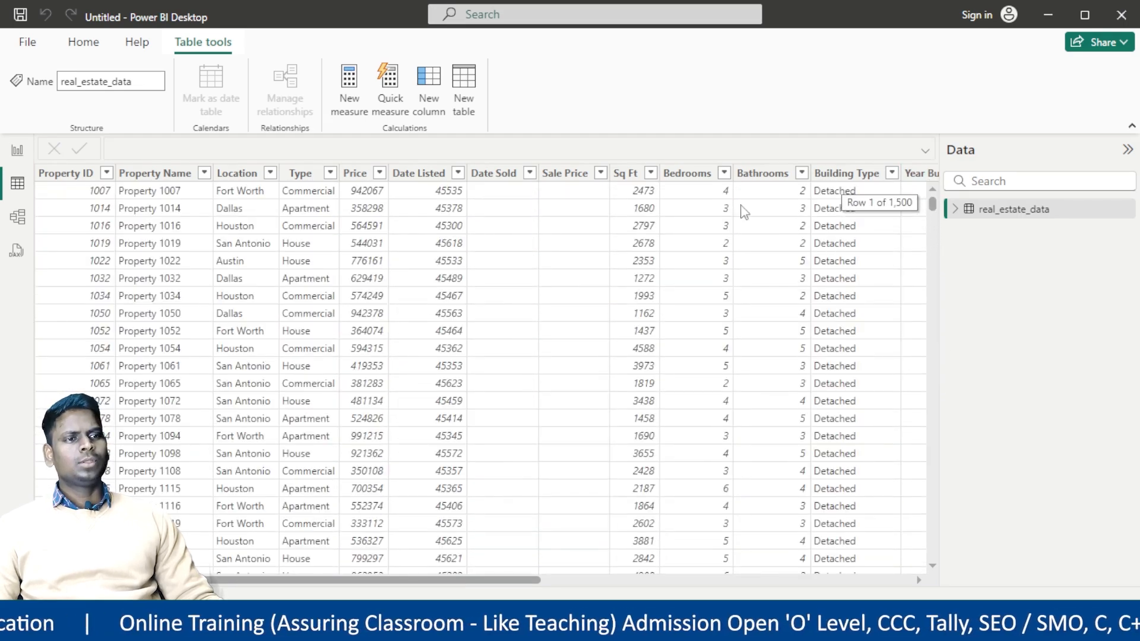
pyautogui.moveTo(493, 581); pyautogui.dragTo(862, 595)
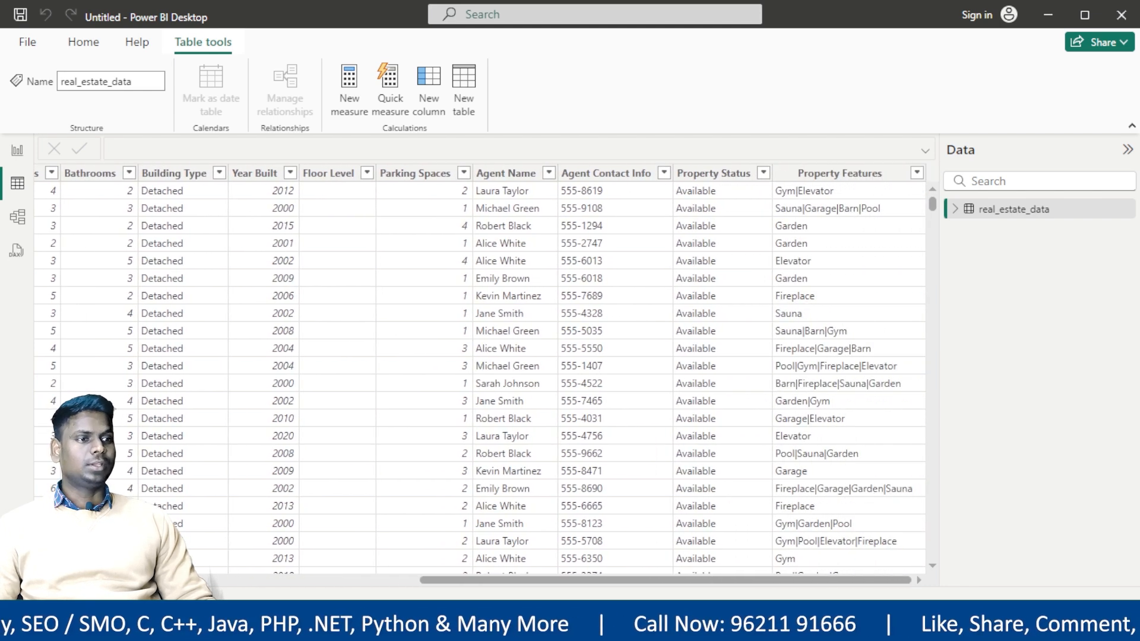
pyautogui.hscroll(-10, 495, 567)
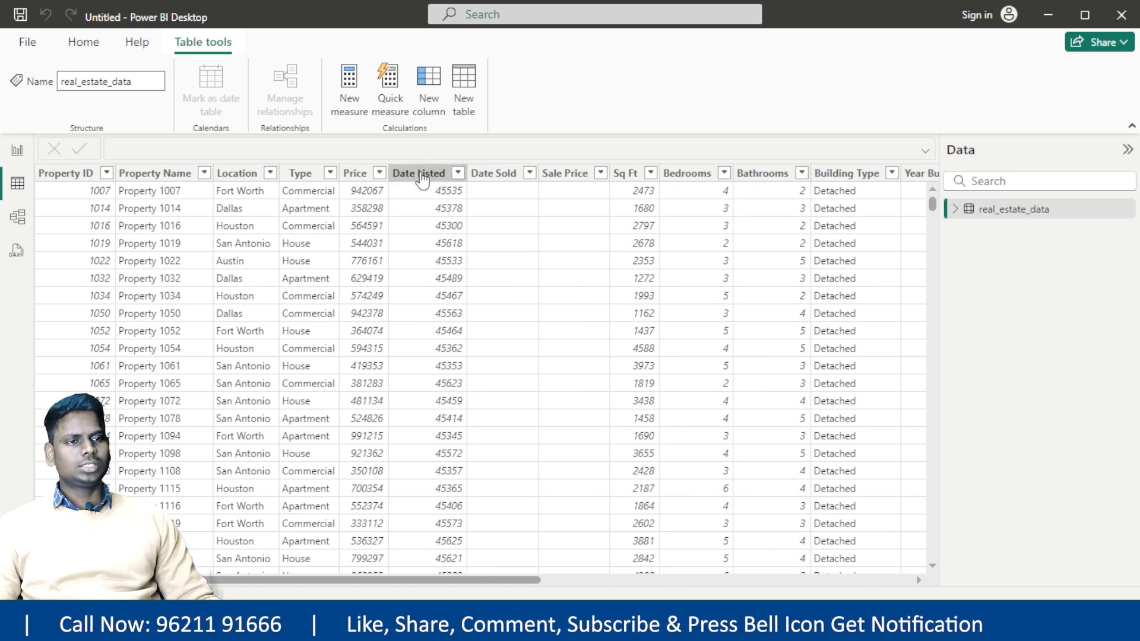
pyautogui.click(422, 172)
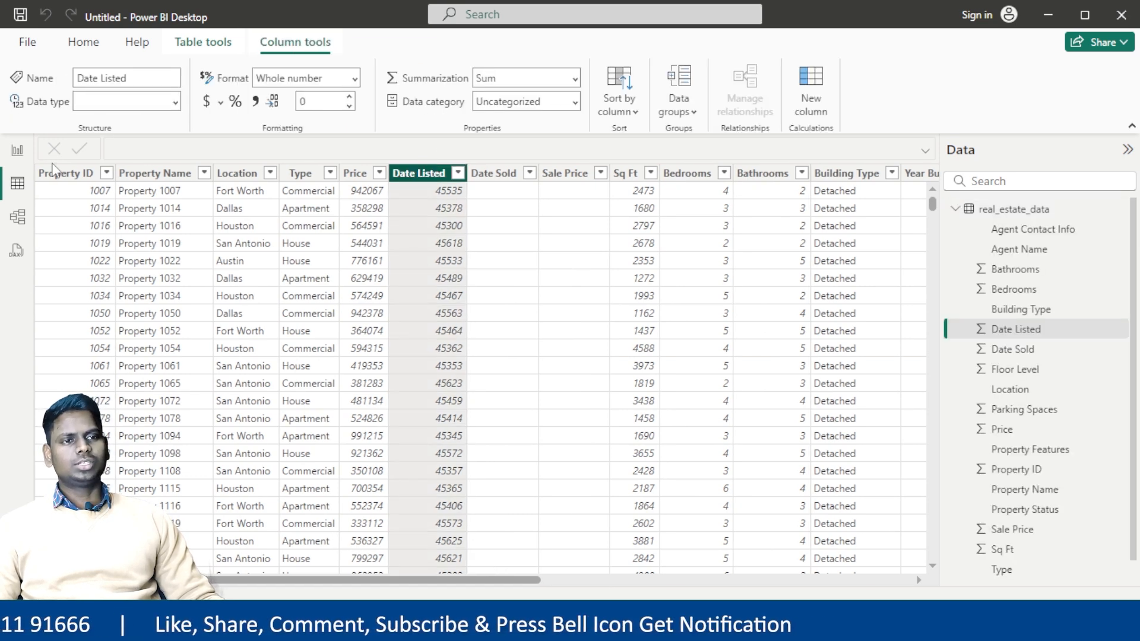
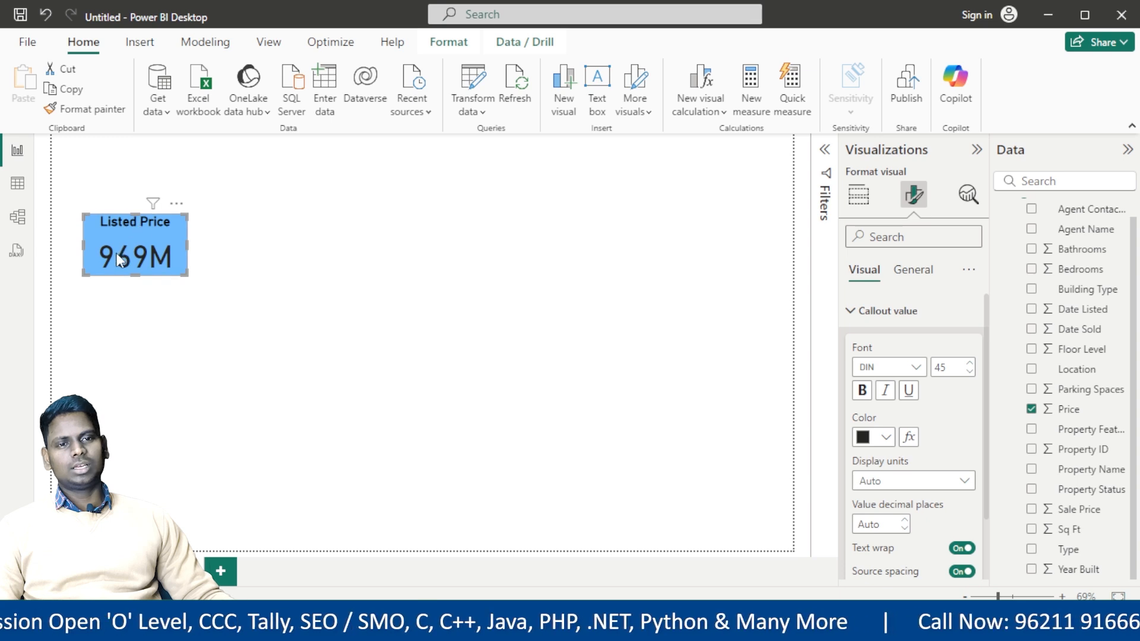
# Set the callout value color of the Listed Price card to black and deselect the card
pyautogui.click(887, 439)
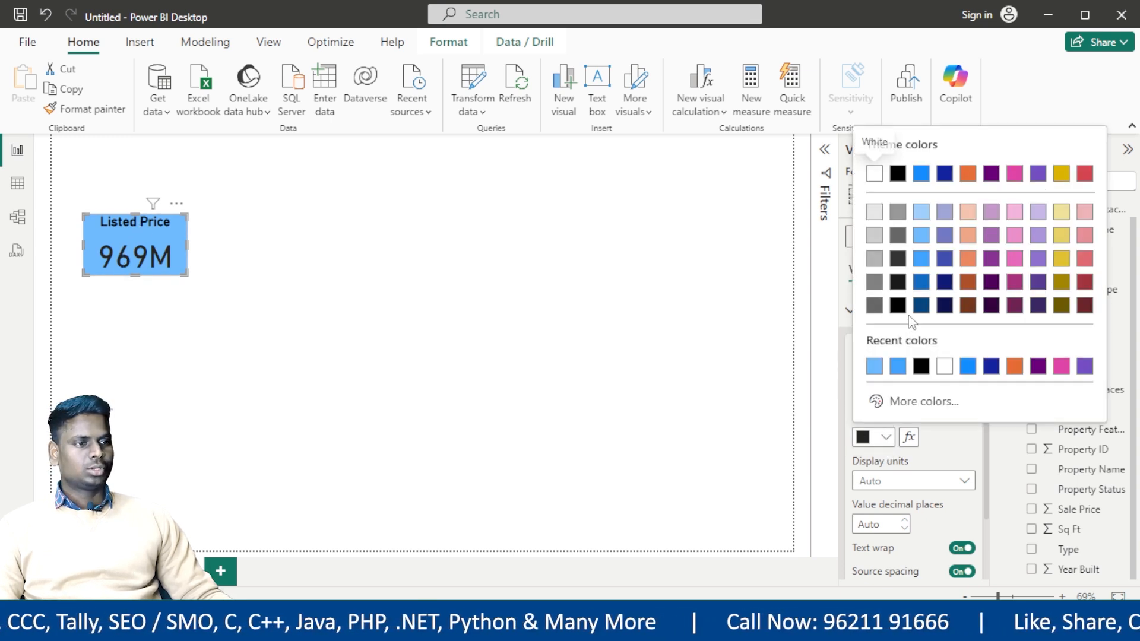
pyautogui.click(920, 366)
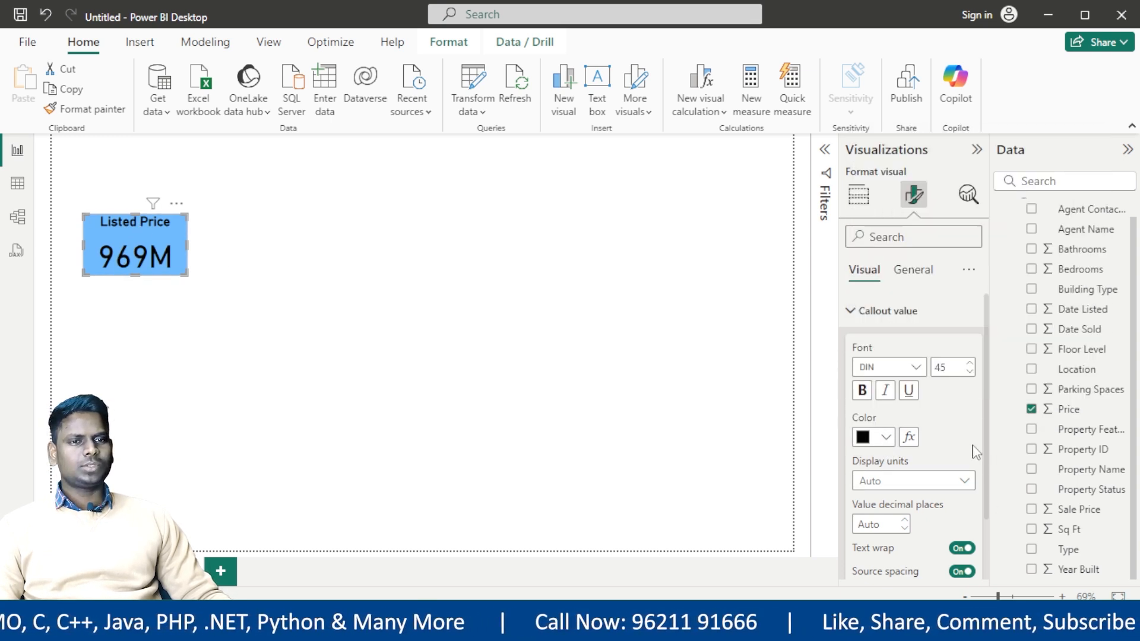
pyautogui.click(247, 314)
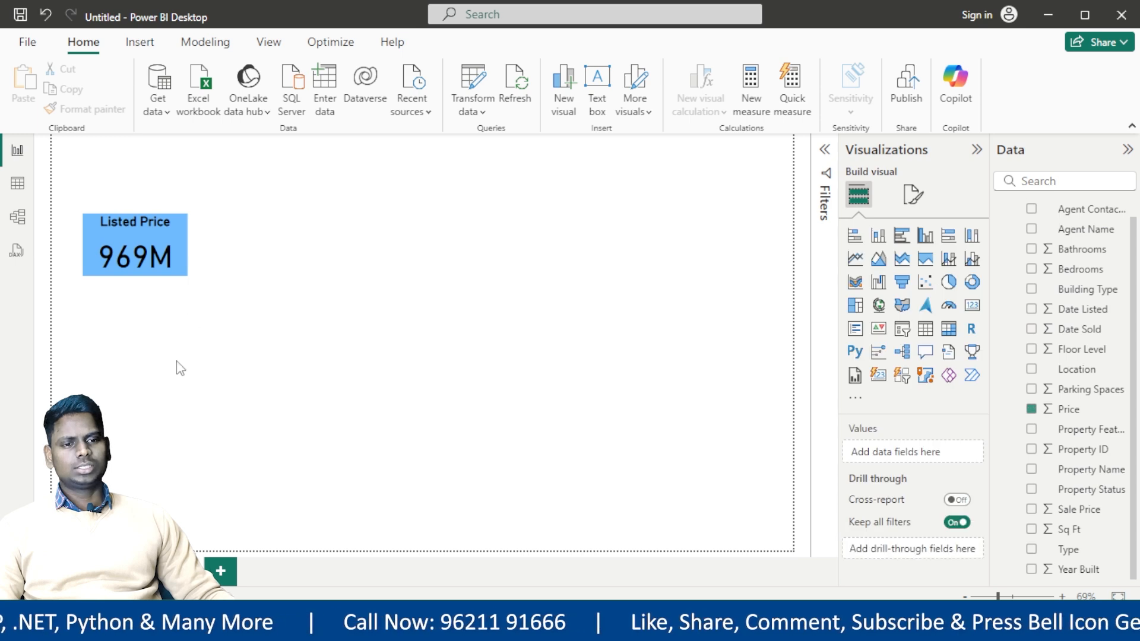
# Check the card styling in the finished Real Estate report and return to the untitled report
pyautogui.moveTo(265, 627)
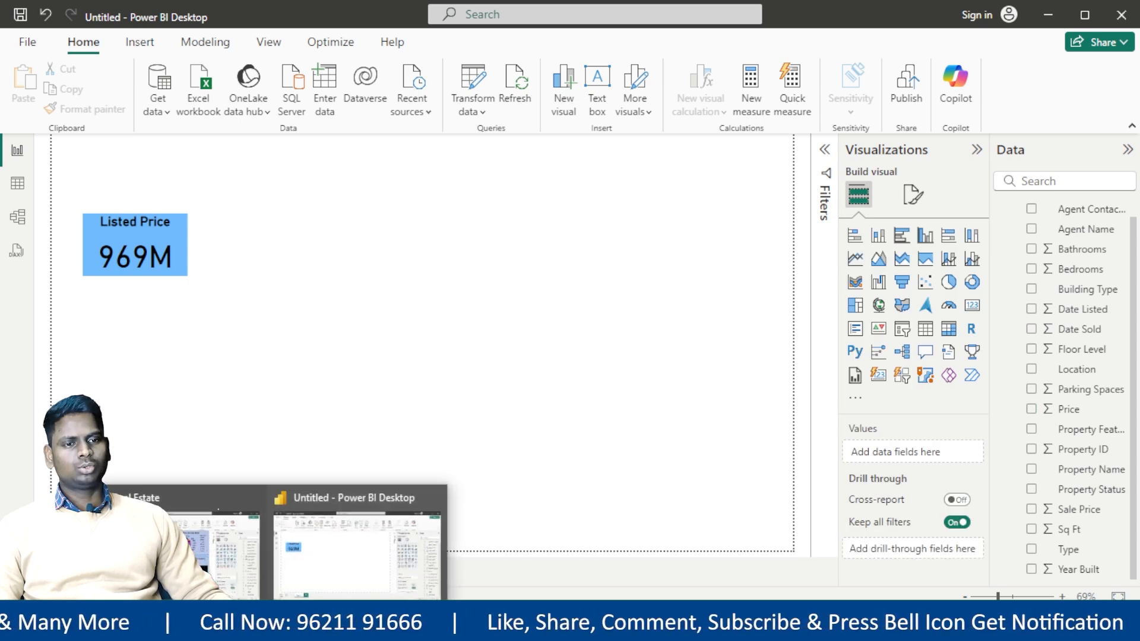
pyautogui.click(208, 530)
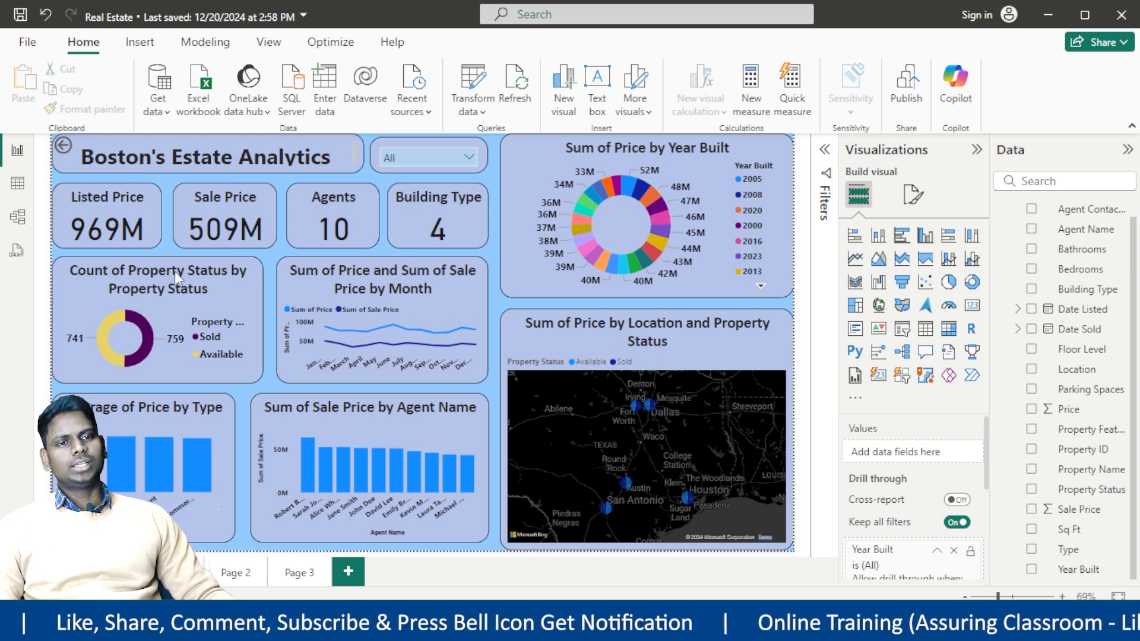
pyautogui.moveTo(265, 626)
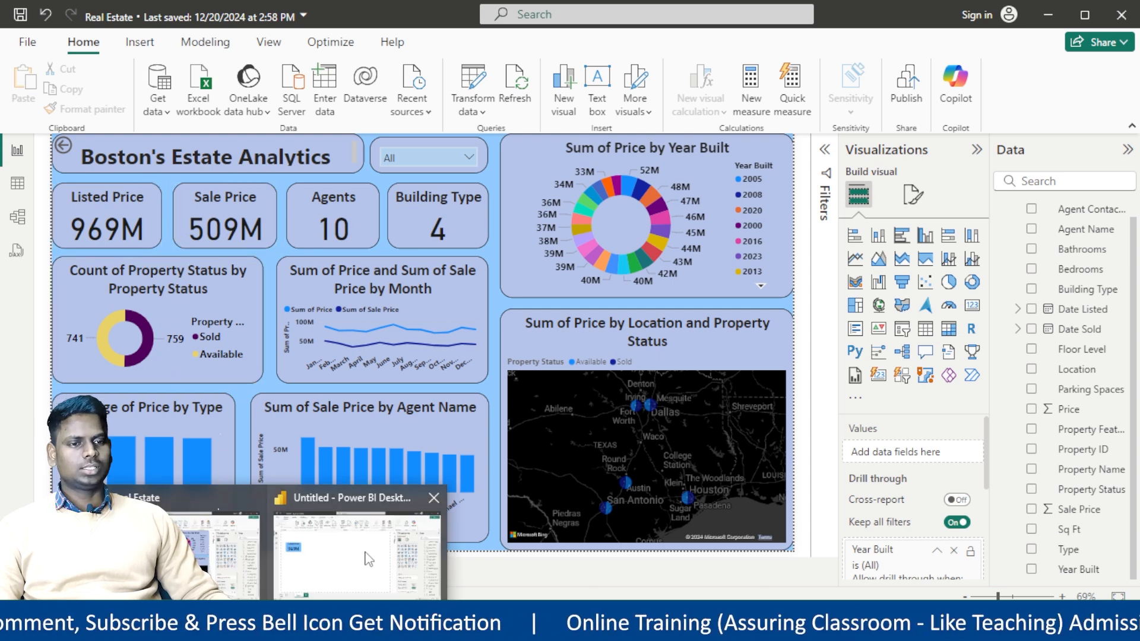
pyautogui.click(368, 528)
# Turn on the visual border in the Listed Price card's effects settings and try rounding its corners to 17 px
pyautogui.click(180, 230)
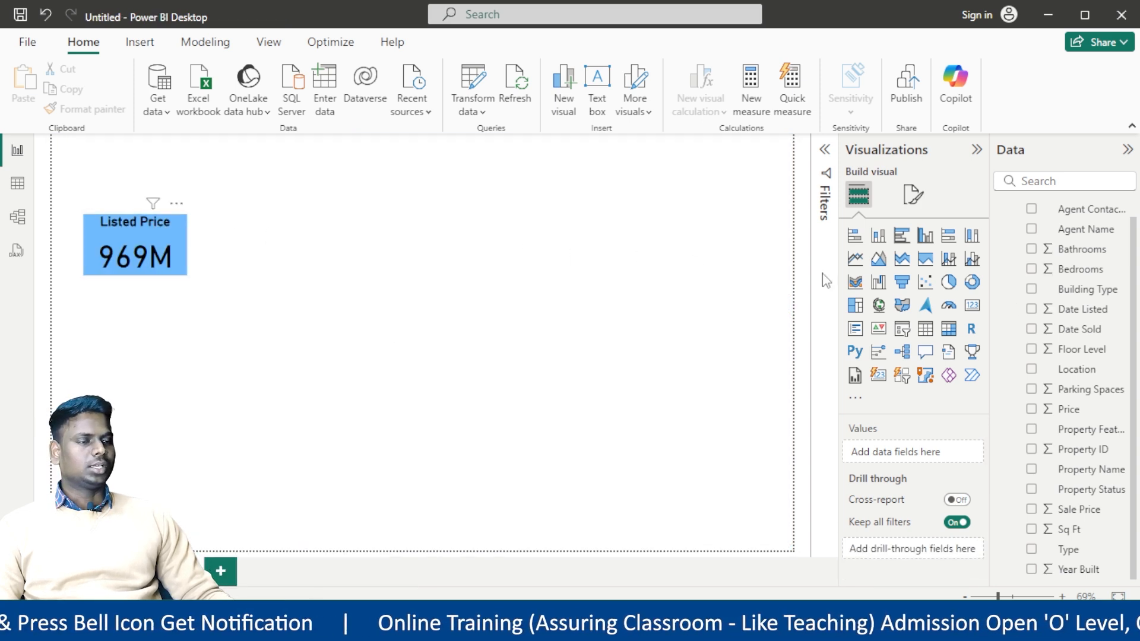
pyautogui.click(920, 204)
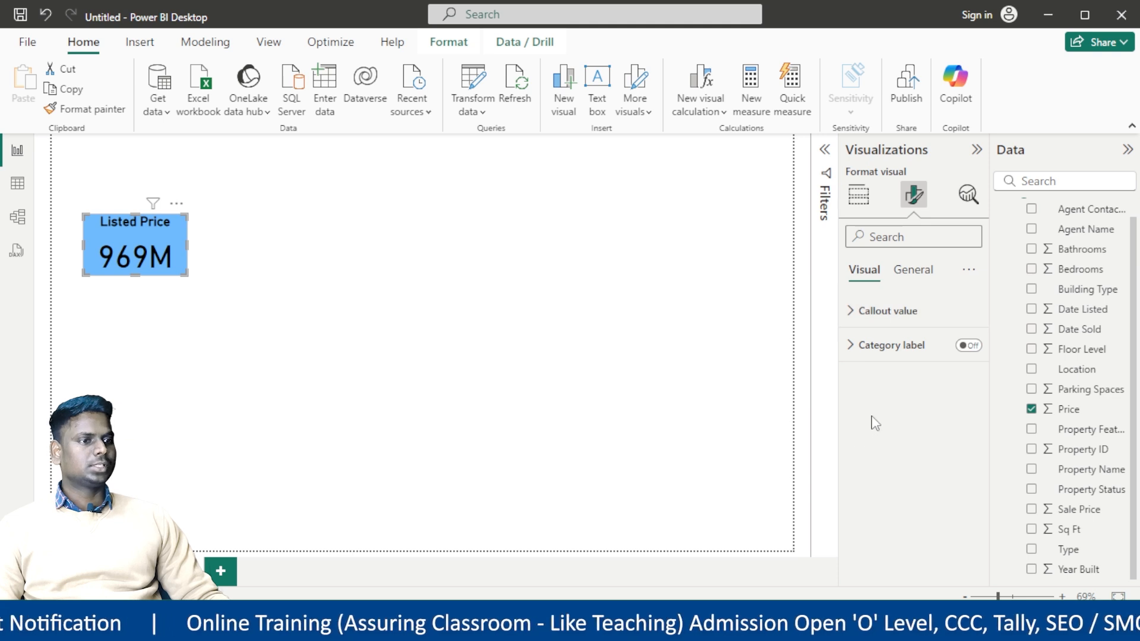
pyautogui.click(908, 274)
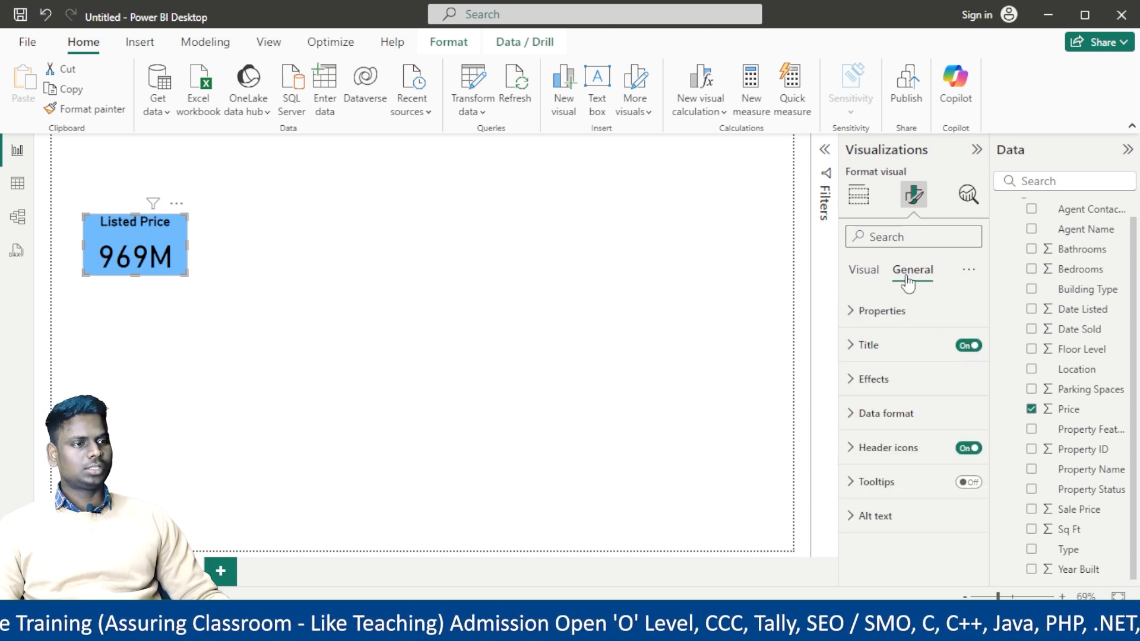
pyautogui.click(871, 312)
pyautogui.scroll(-3, 967, 468)
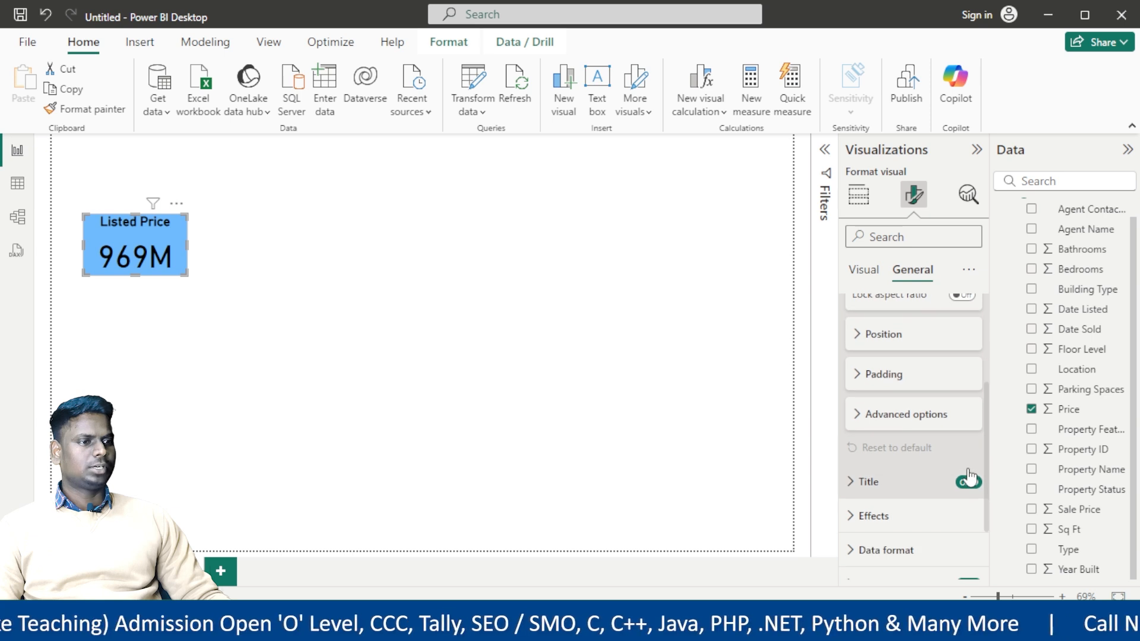
pyautogui.scroll(-2, 950, 487)
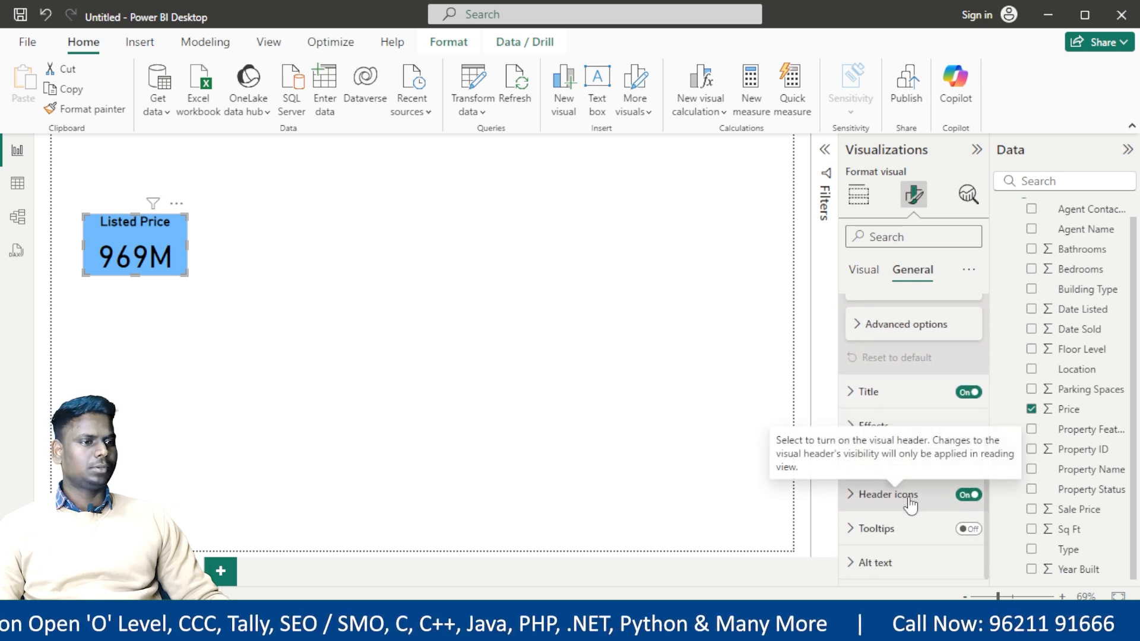
pyautogui.scroll(4, 896, 516)
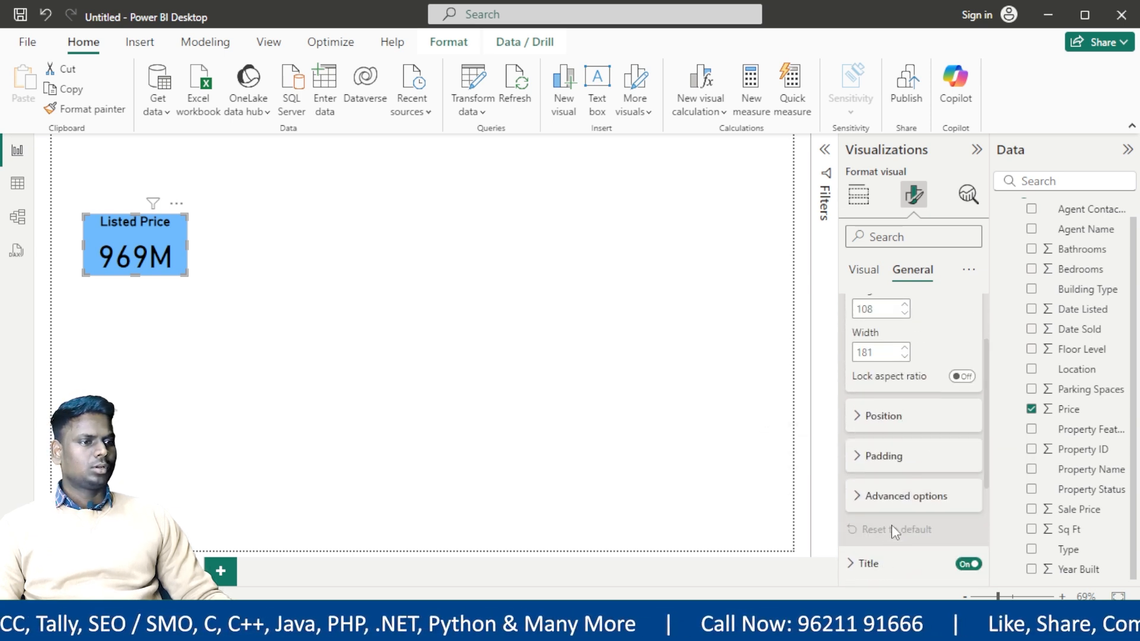
pyautogui.scroll(2, 893, 528)
pyautogui.scroll(-2, 894, 530)
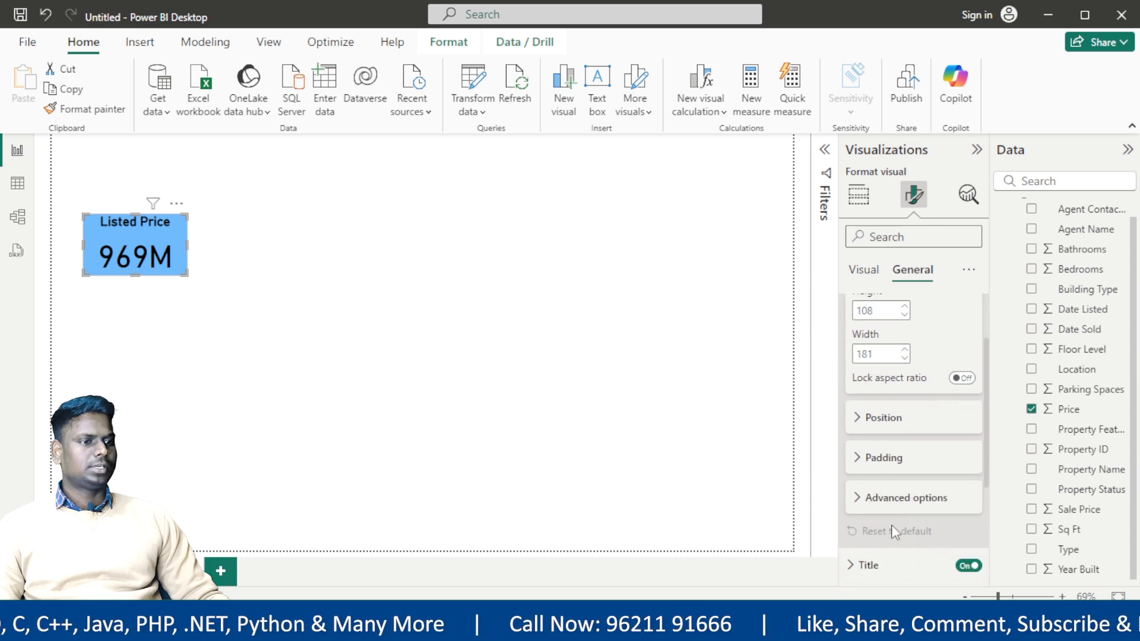
pyautogui.scroll(-4, 896, 466)
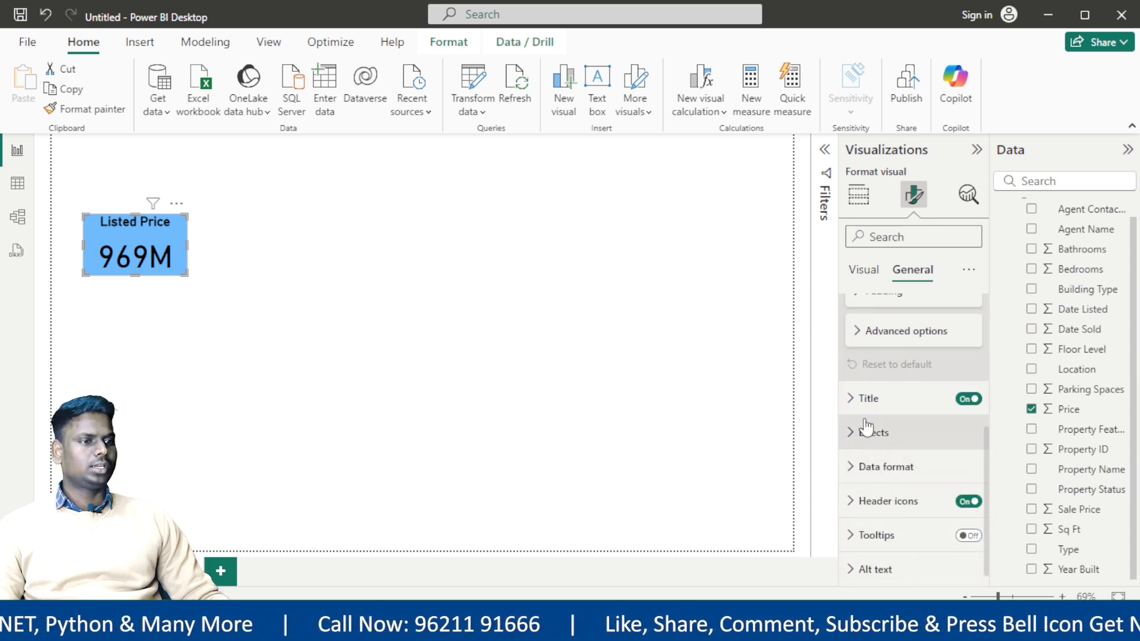
pyautogui.click(865, 440)
pyautogui.scroll(-5, 875, 469)
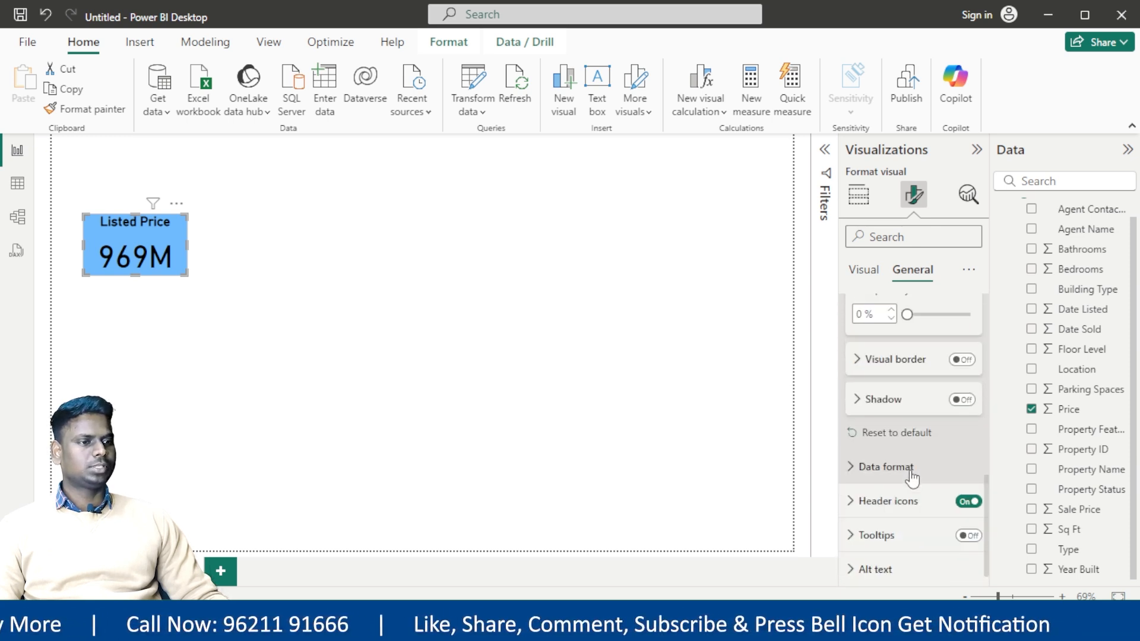
pyautogui.click(962, 359)
pyautogui.click(863, 369)
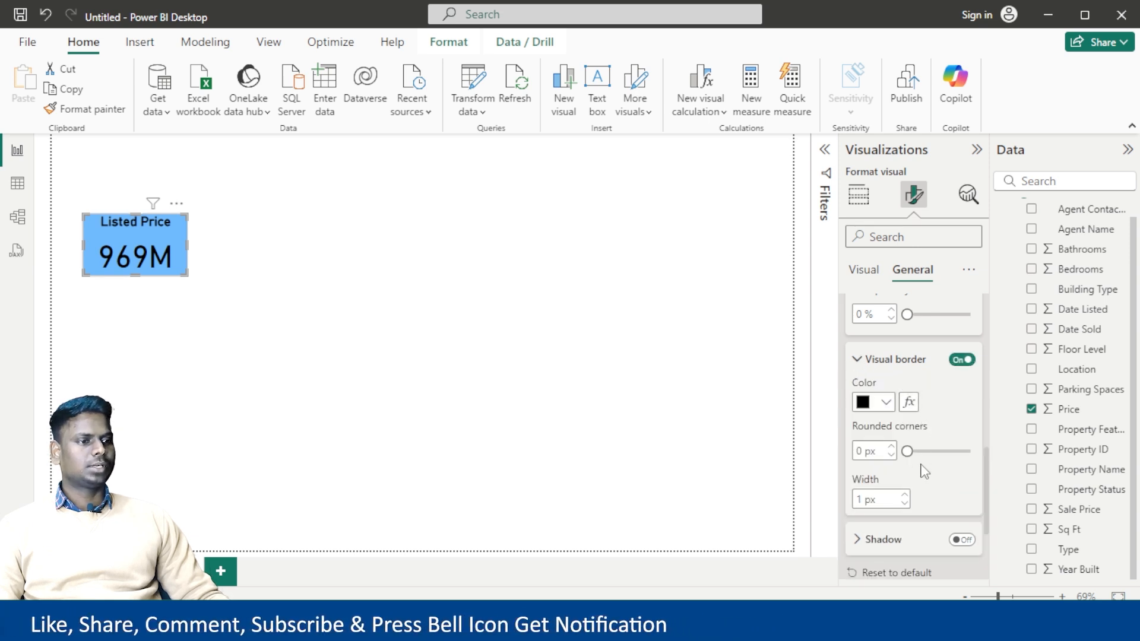
pyautogui.click(907, 449)
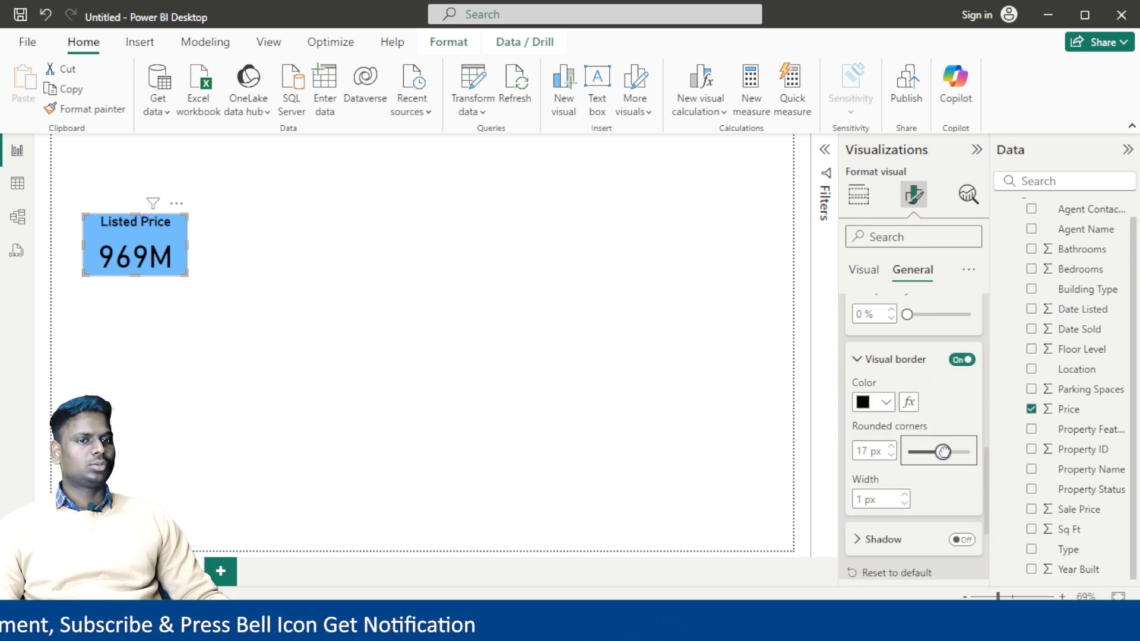
pyautogui.click(194, 348)
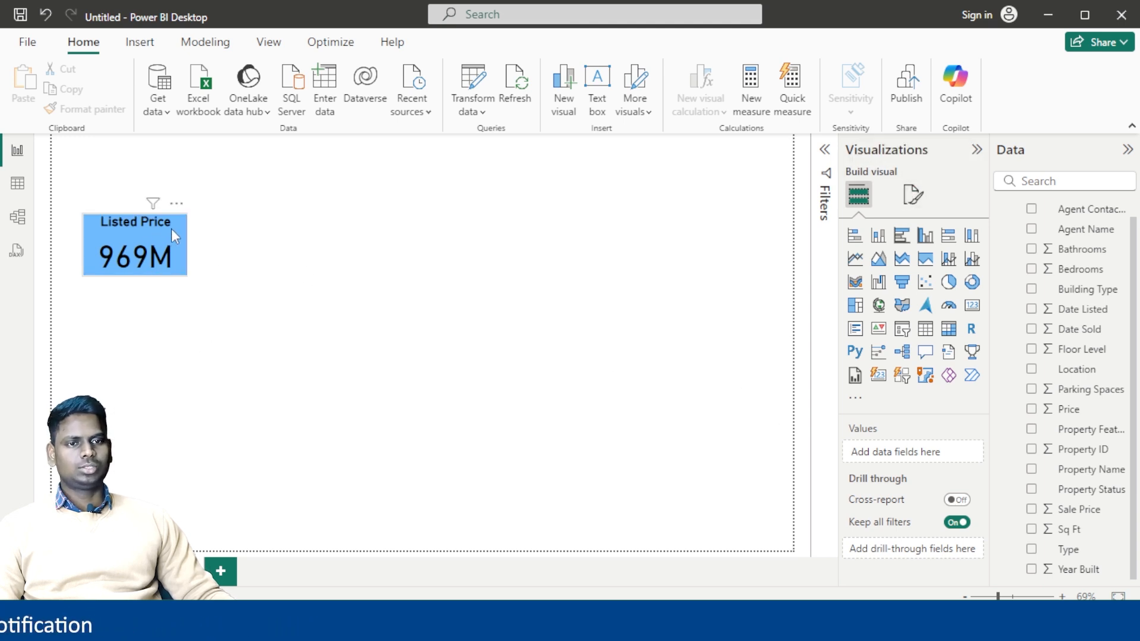
# Set the rounded corners of the Listed Price card's visual border to 19 px and deselect the card
pyautogui.click(913, 194)
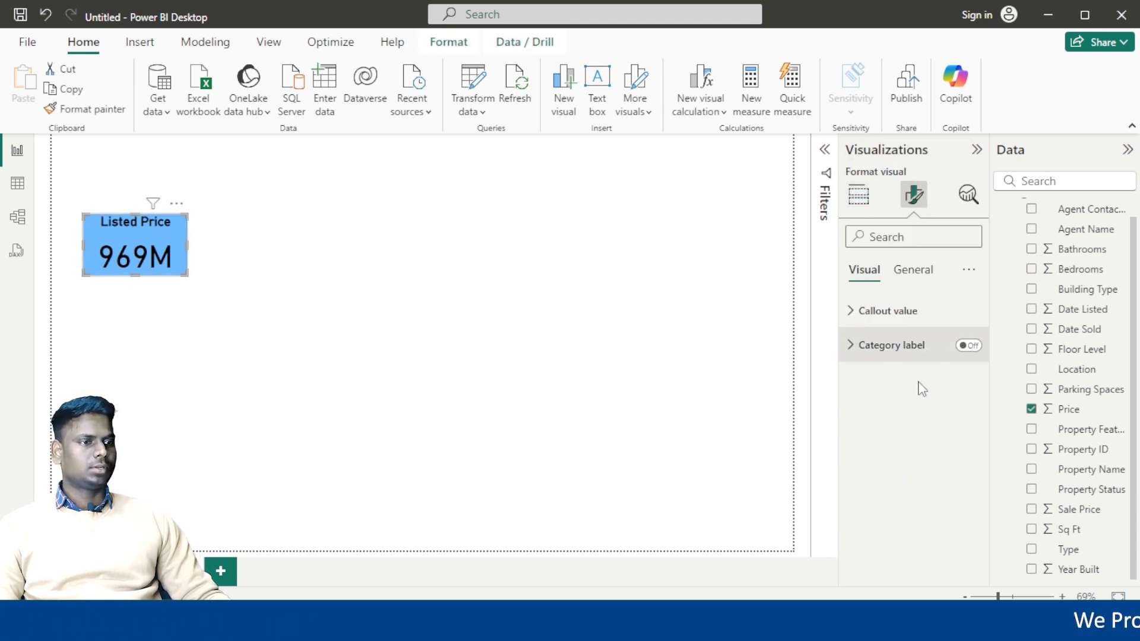
pyautogui.click(908, 272)
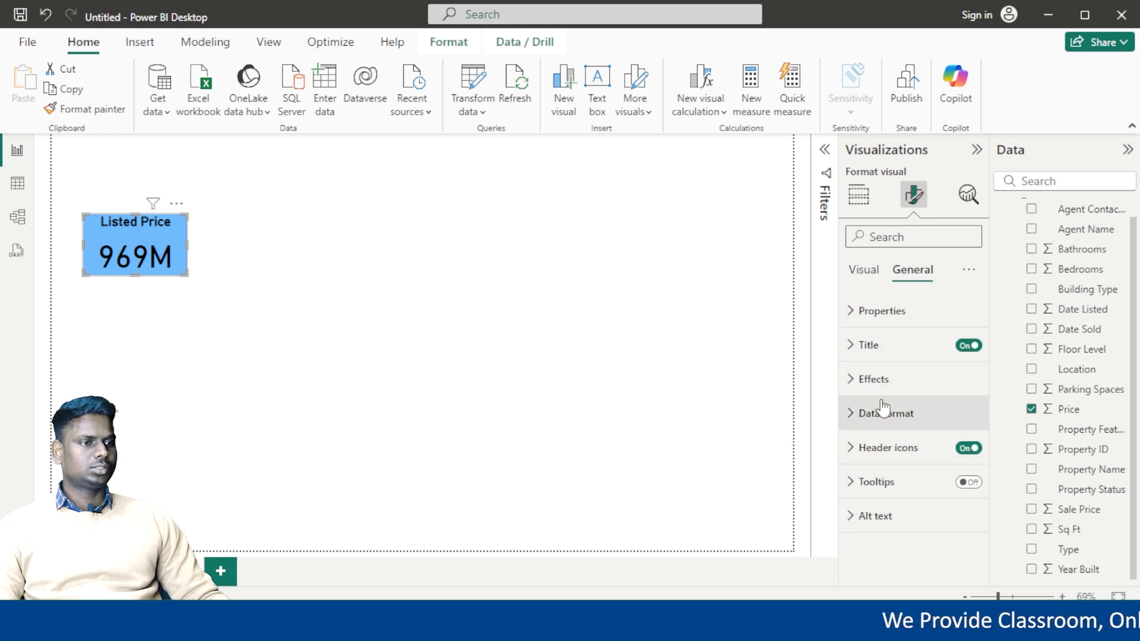
pyautogui.click(875, 384)
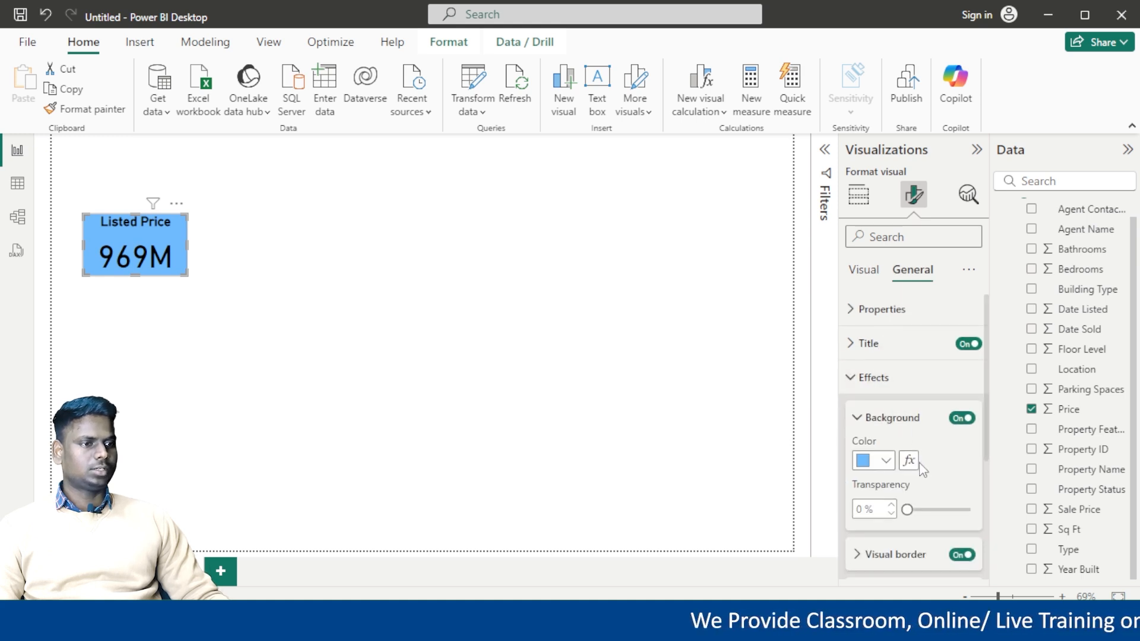
pyautogui.scroll(-1, 921, 471)
pyautogui.click(886, 354)
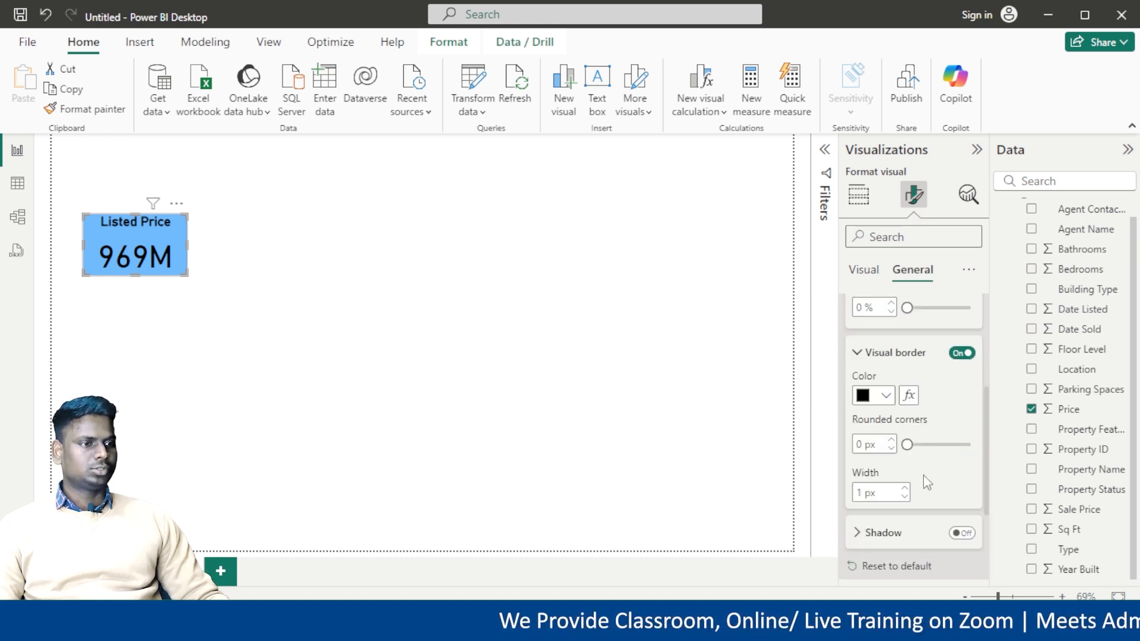
pyautogui.click(907, 444)
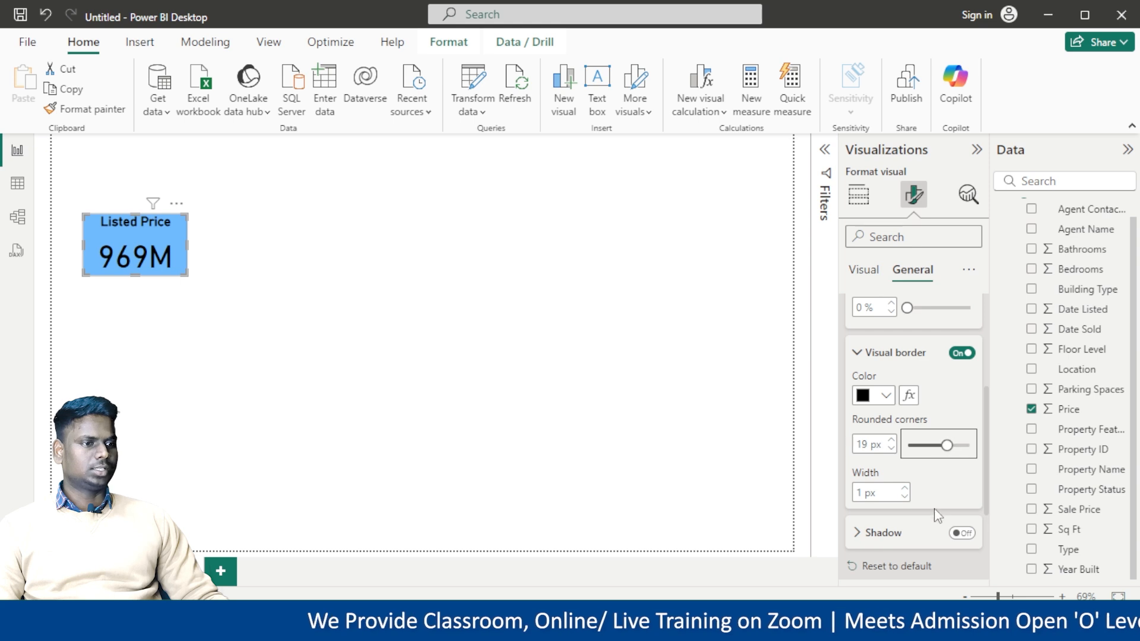
pyautogui.click(335, 370)
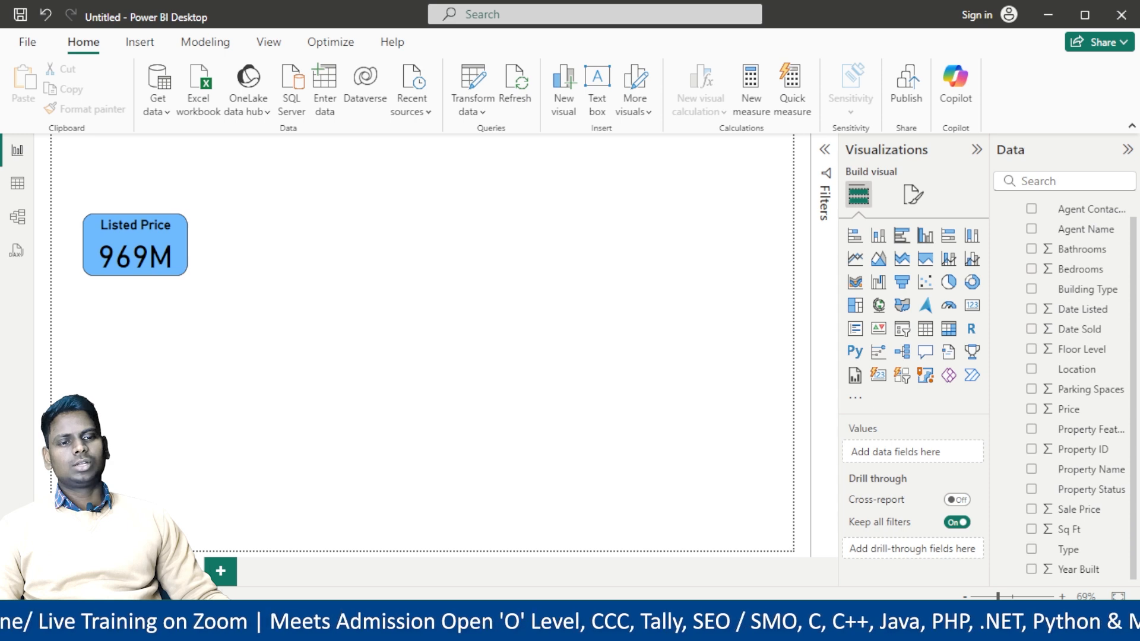
# Check the card row in the finished Real Estate report and place a copy of the Listed Price card beside the original in the untitled report
pyautogui.moveTo(267, 629)
pyautogui.click(205, 528)
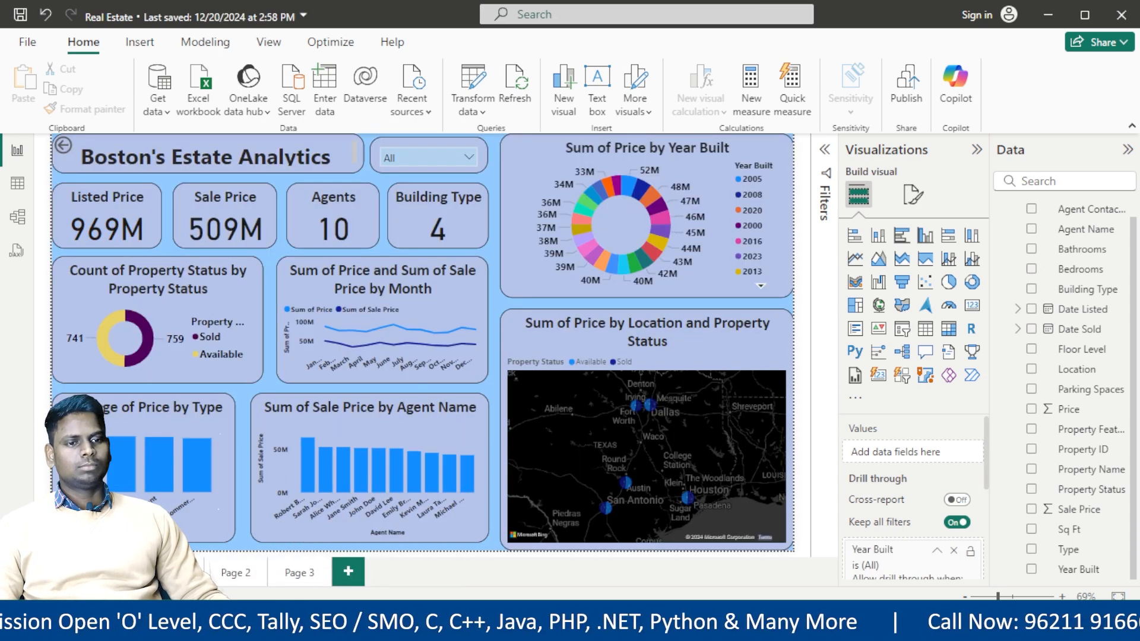
pyautogui.moveTo(308, 630)
pyautogui.moveTo(267, 629)
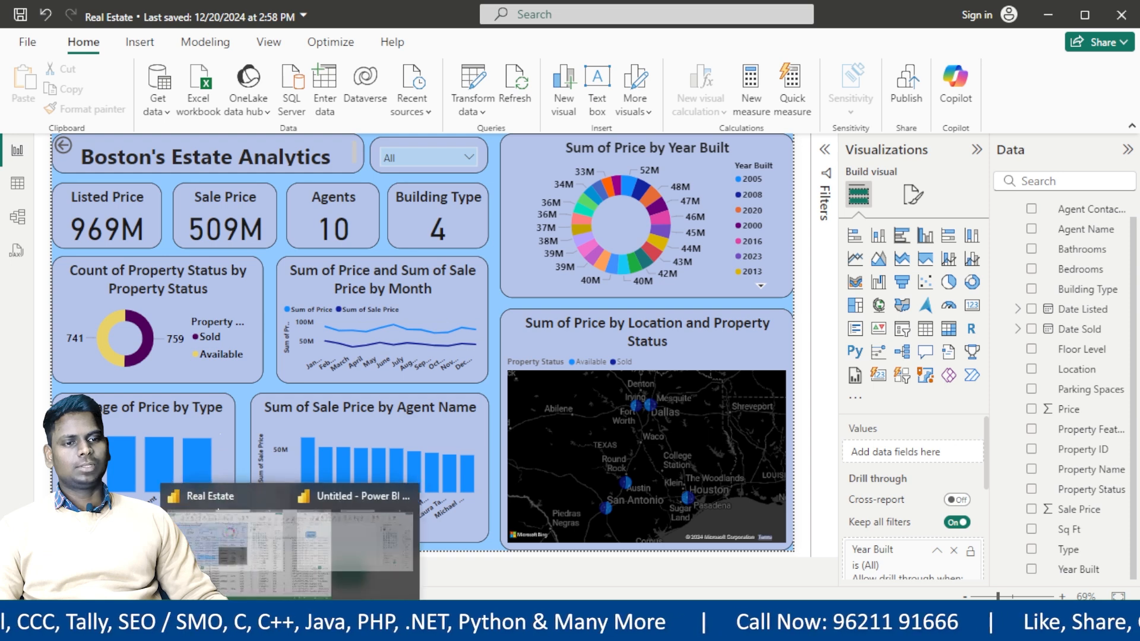
pyautogui.click(324, 561)
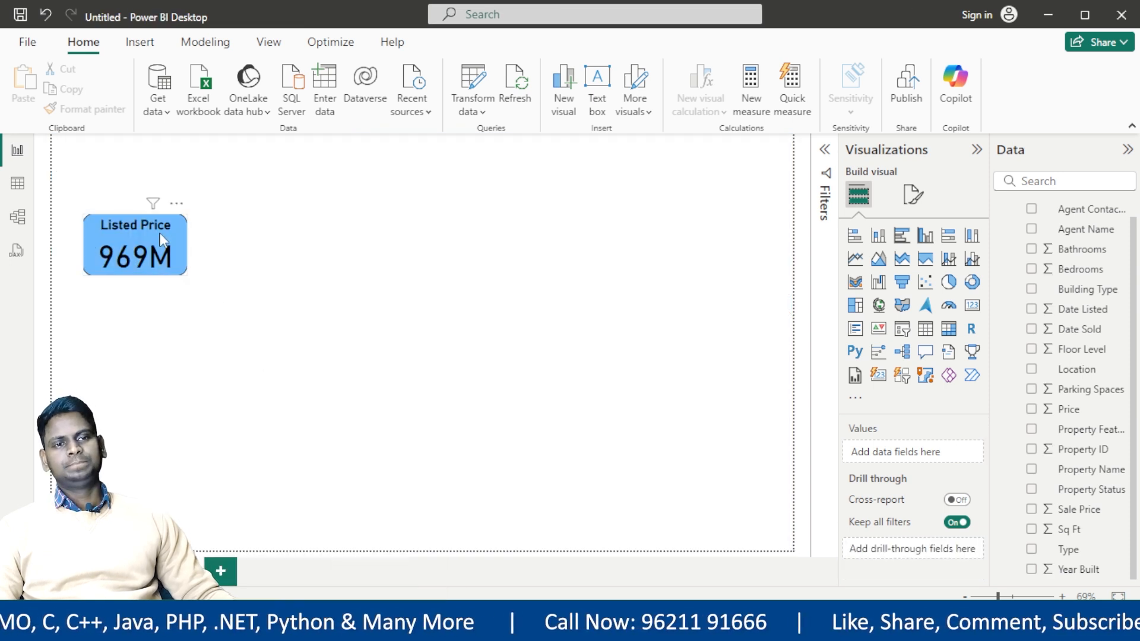
pyautogui.moveTo(179, 232)
pyautogui.mouseDown()
pyautogui.moveTo(178, 192)
pyautogui.moveTo(171, 225)
pyautogui.mouseUp()
pyautogui.click(355, 279)
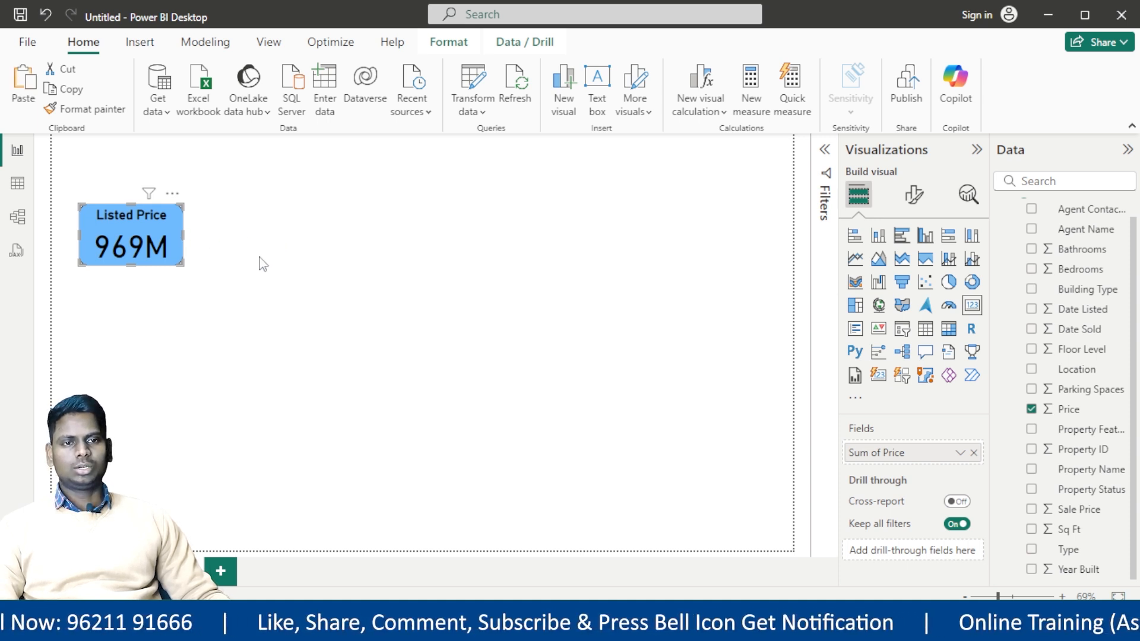
pyautogui.moveTo(171, 234); pyautogui.dragTo(277, 231)
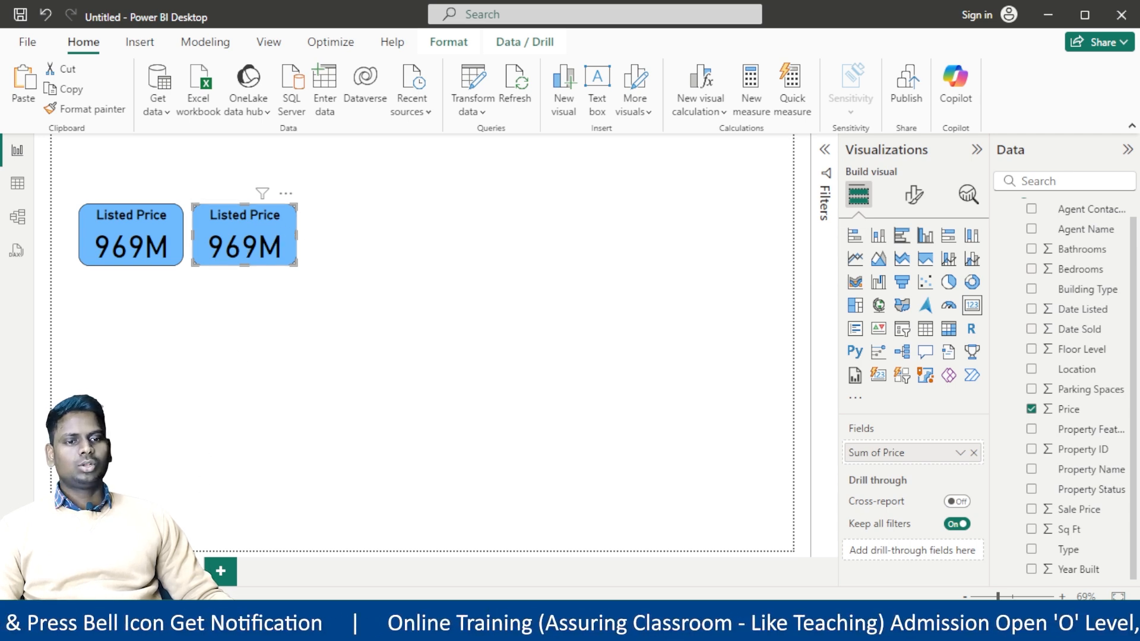
# Compare with the finished Real Estate report and replace the copied card's Price field with Sale Price in the untitled report
pyautogui.moveTo(265, 627)
pyautogui.click(223, 525)
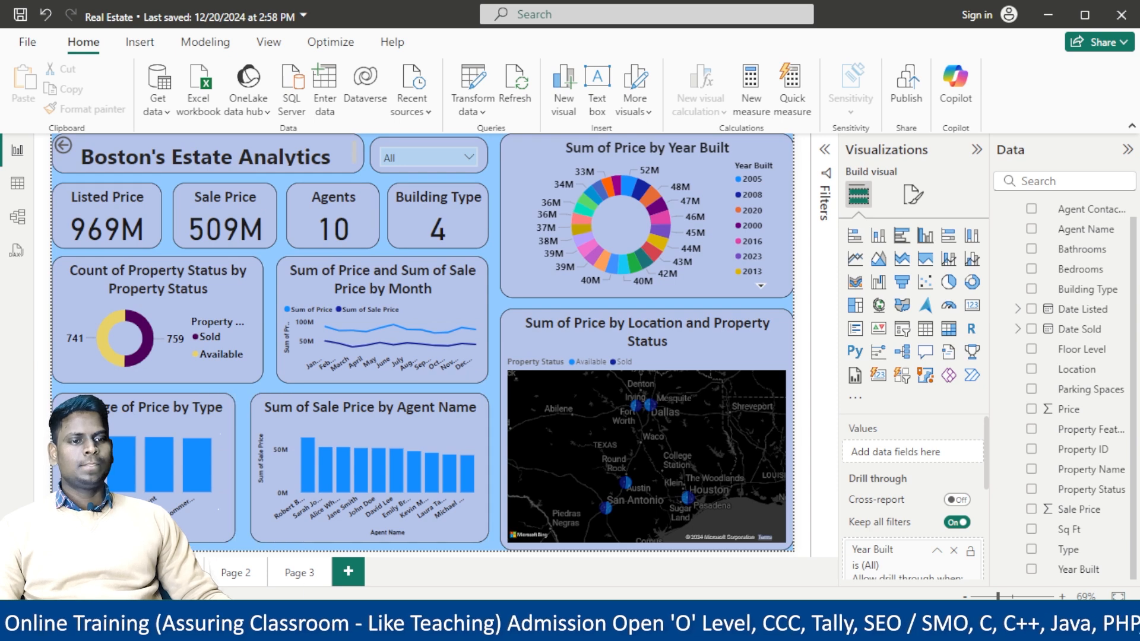
pyautogui.moveTo(266, 626)
pyautogui.click(333, 534)
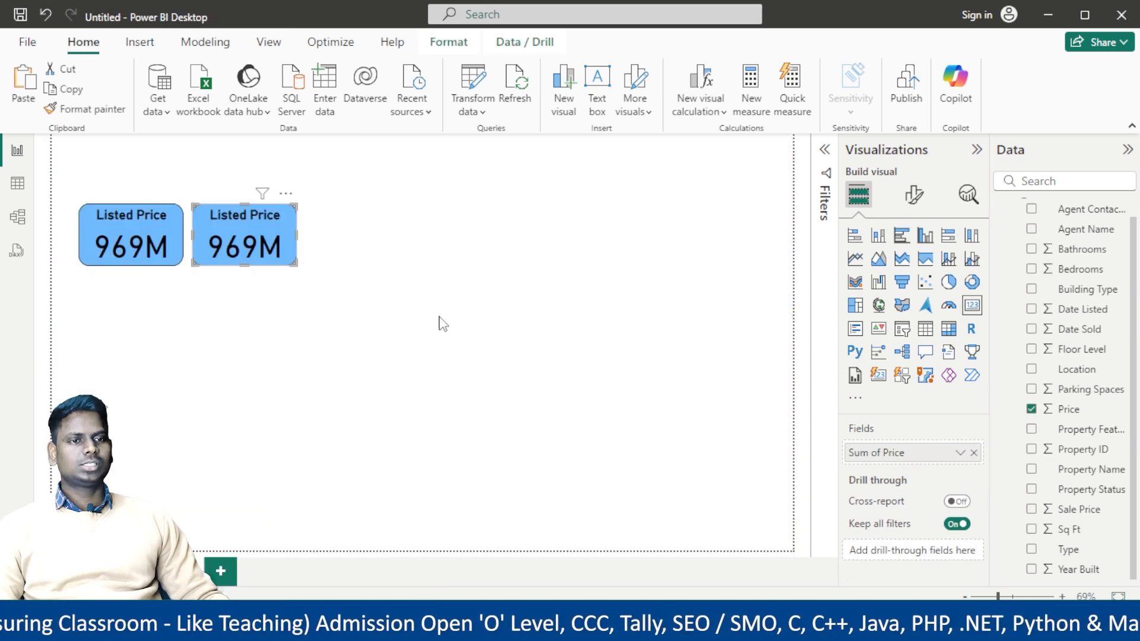
pyautogui.click(974, 453)
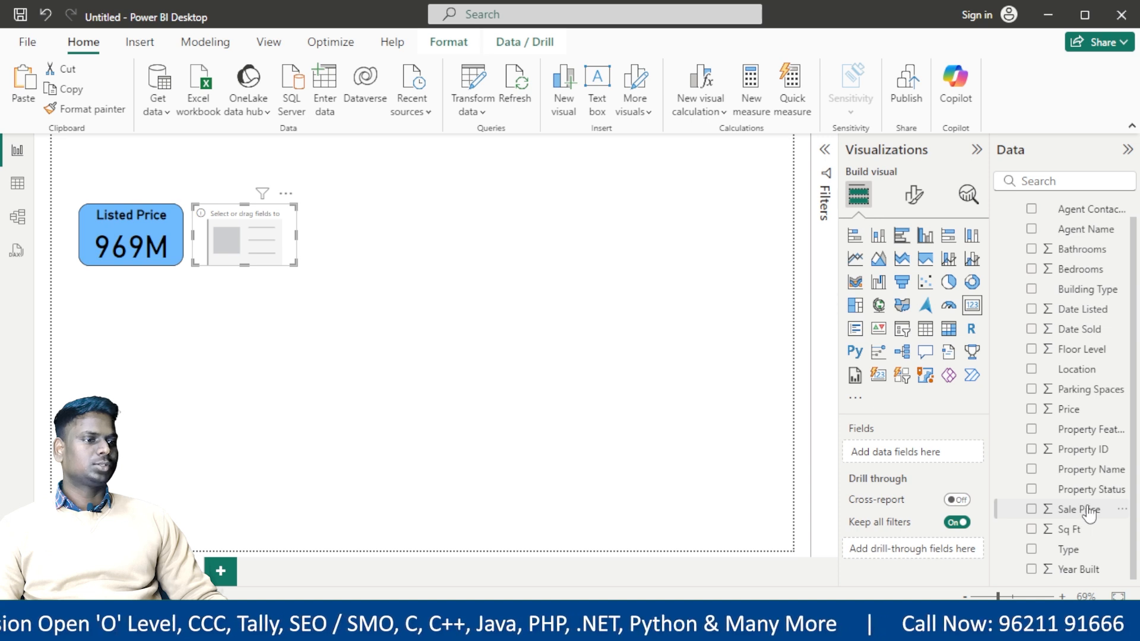
pyautogui.moveTo(1088, 511); pyautogui.dragTo(937, 450)
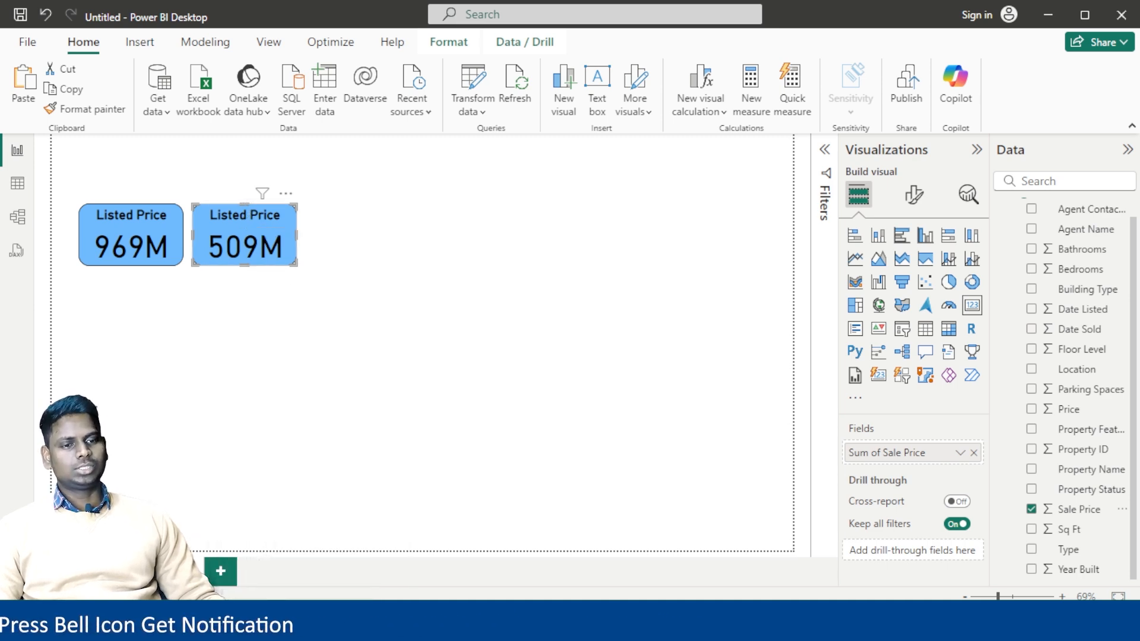
# Check the second card's title in the finished Real Estate report, and retitle the copied card "Sales Price" in the untitled report
pyautogui.moveTo(267, 627)
pyautogui.click(229, 528)
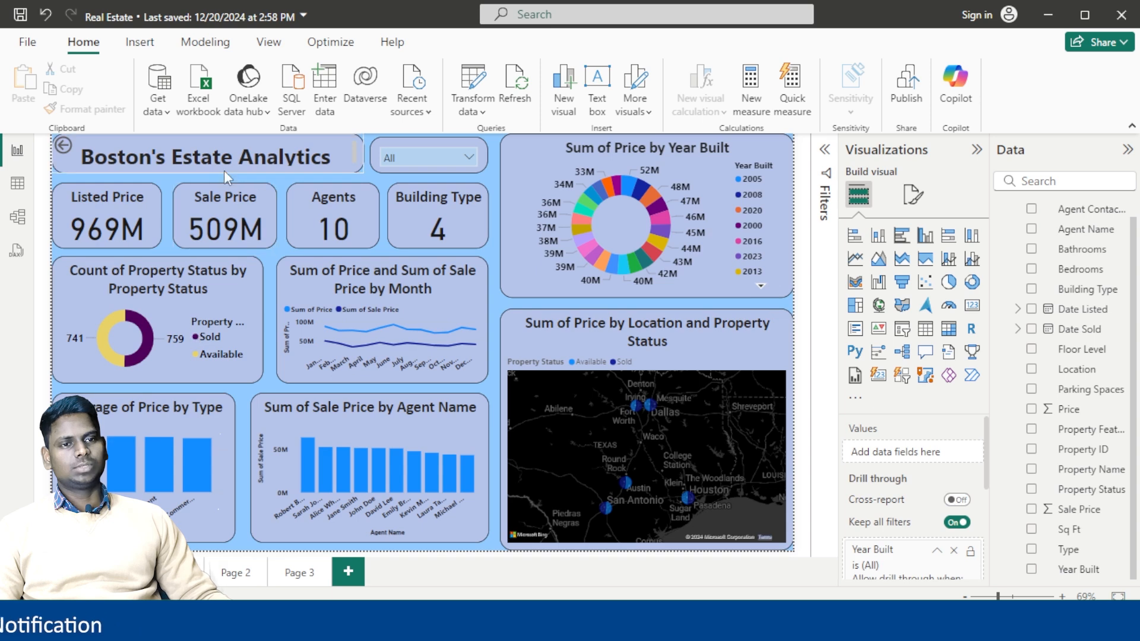
pyautogui.moveTo(267, 627)
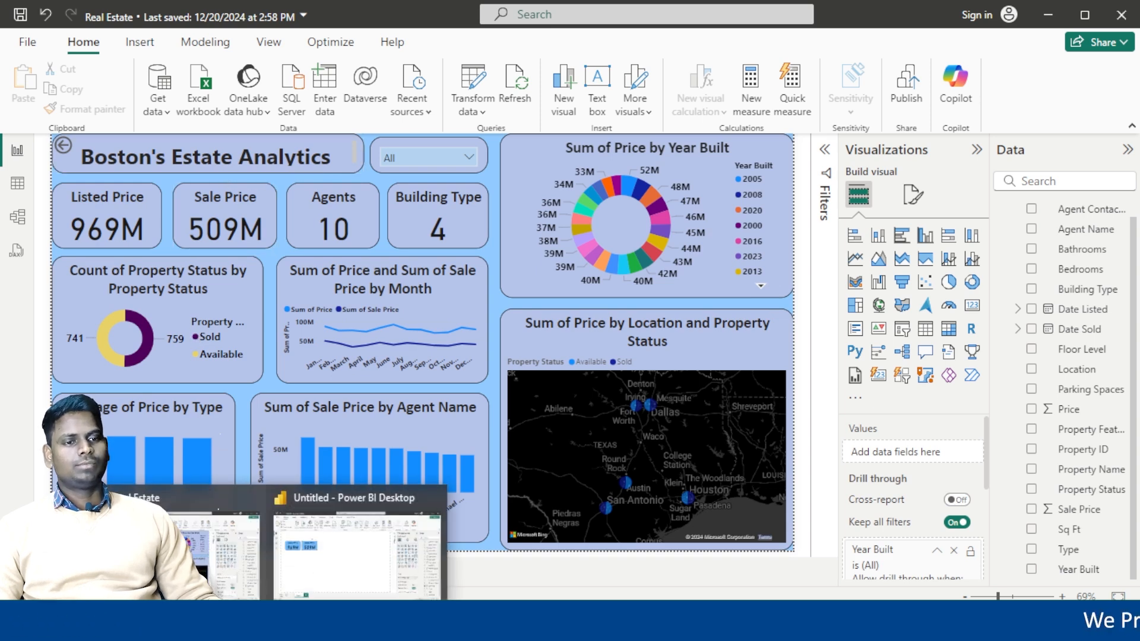
pyautogui.click(332, 534)
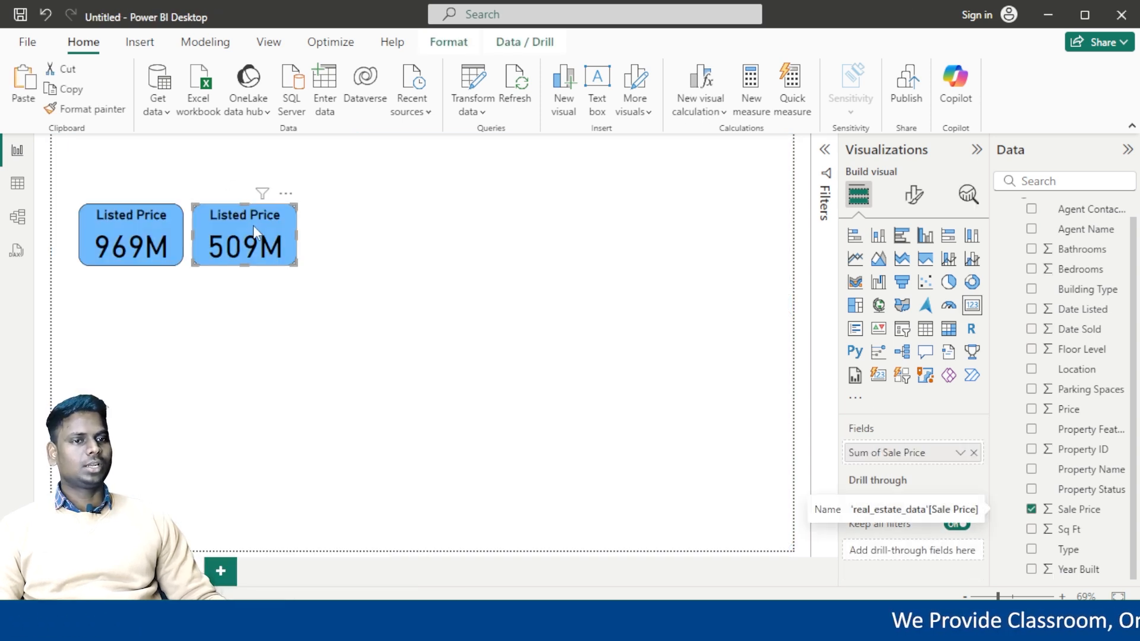
pyautogui.click(913, 195)
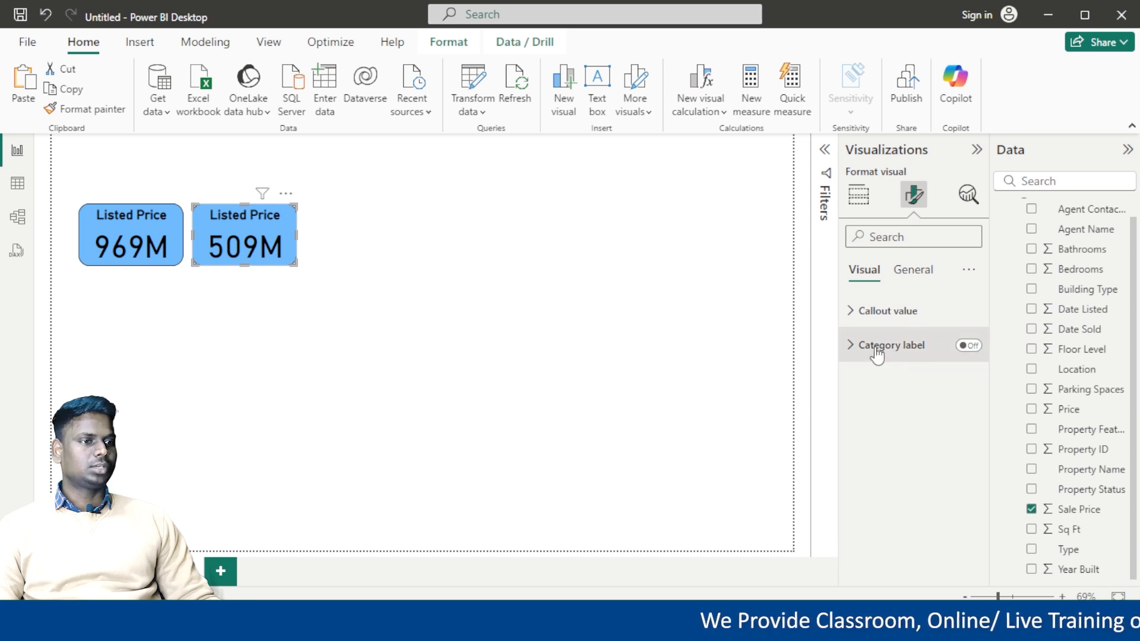
pyautogui.click(911, 270)
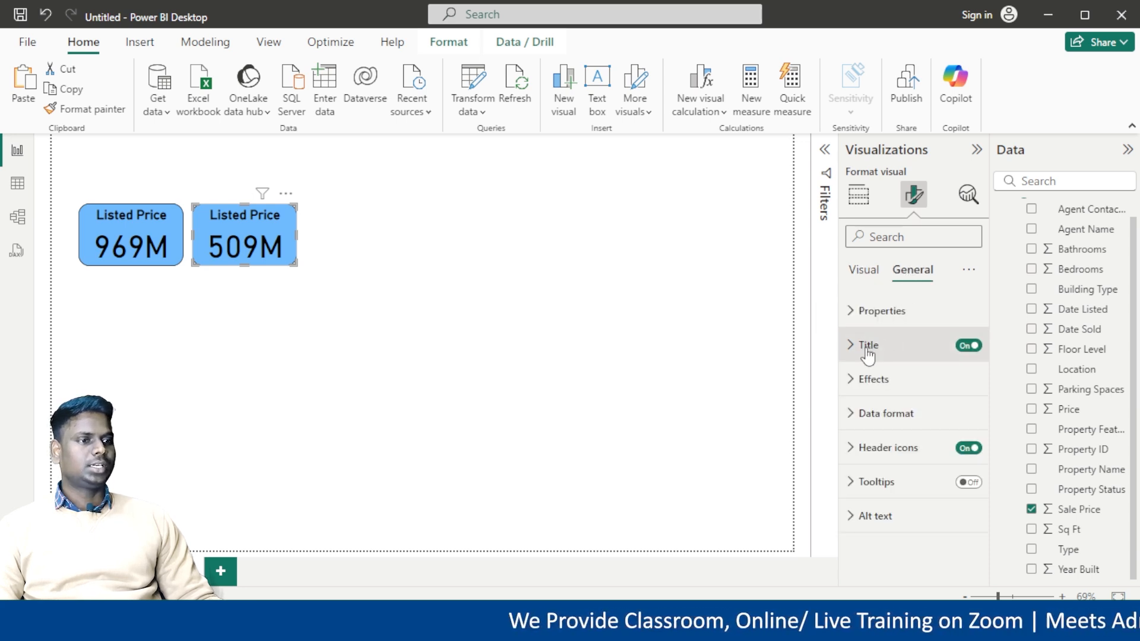
pyautogui.click(868, 351)
pyautogui.doubleClick(883, 428)
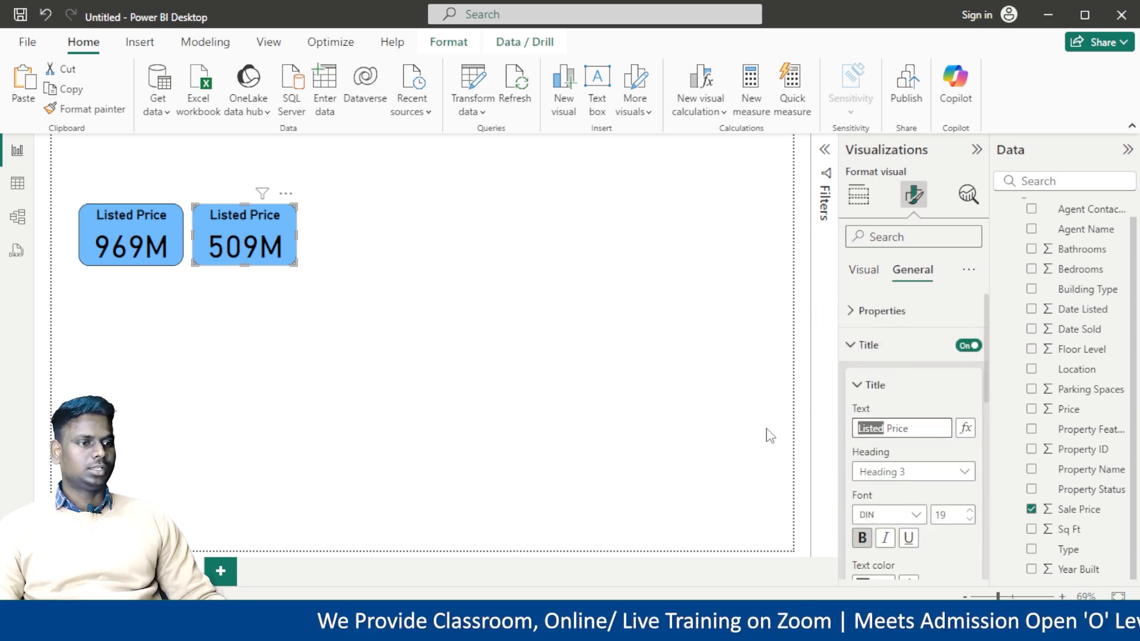
pyautogui.press('BackSpace')
pyautogui.write('Sales')
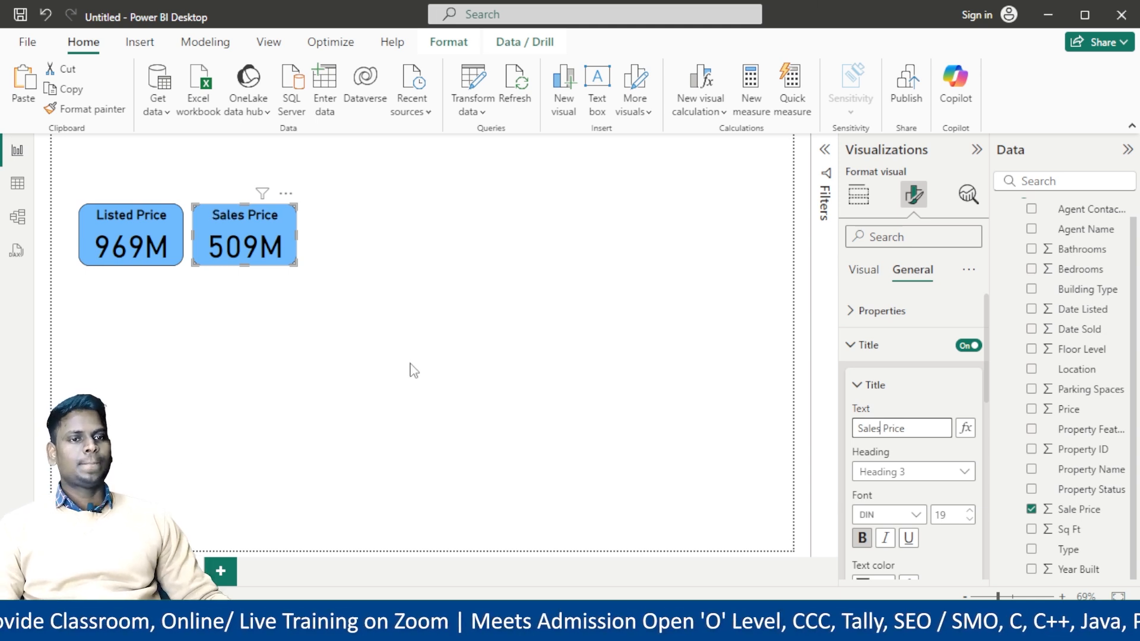
pyautogui.click(761, 196)
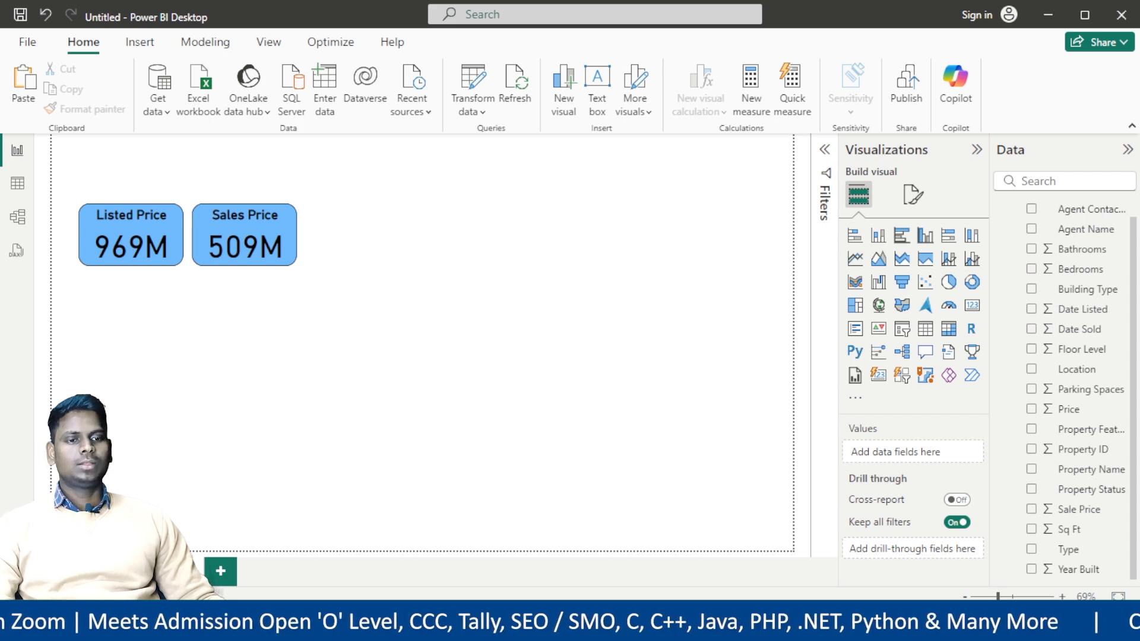
# Check the third card in the finished Real Estate report and place a copy of the Sales Price card beside it in the untitled report
pyautogui.moveTo(267, 627)
pyautogui.click(184, 523)
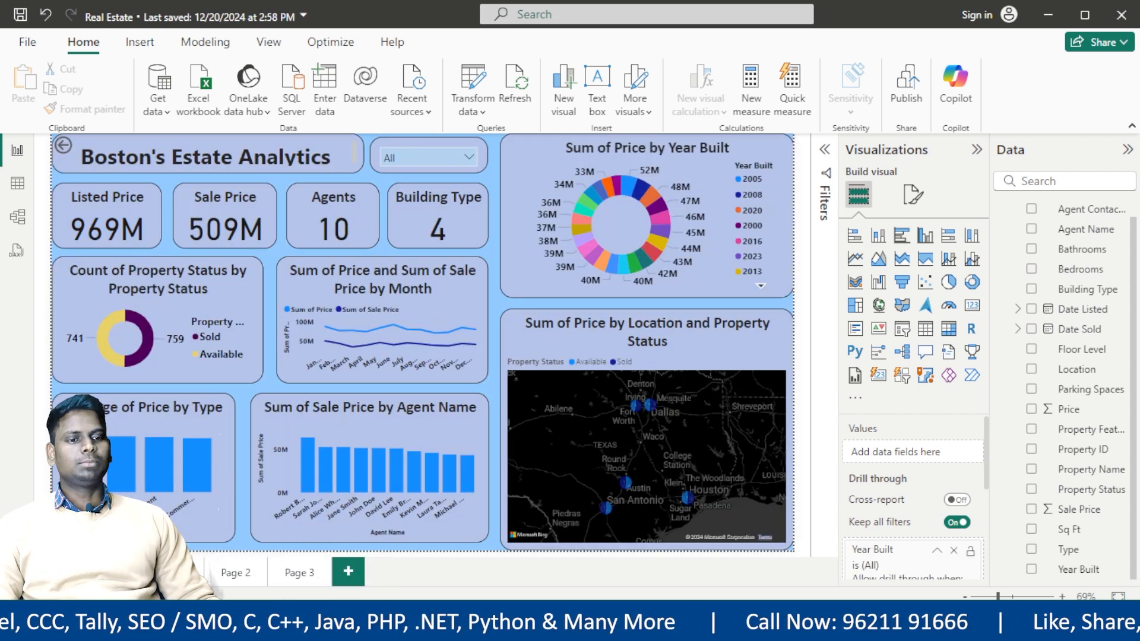
pyautogui.moveTo(270, 626)
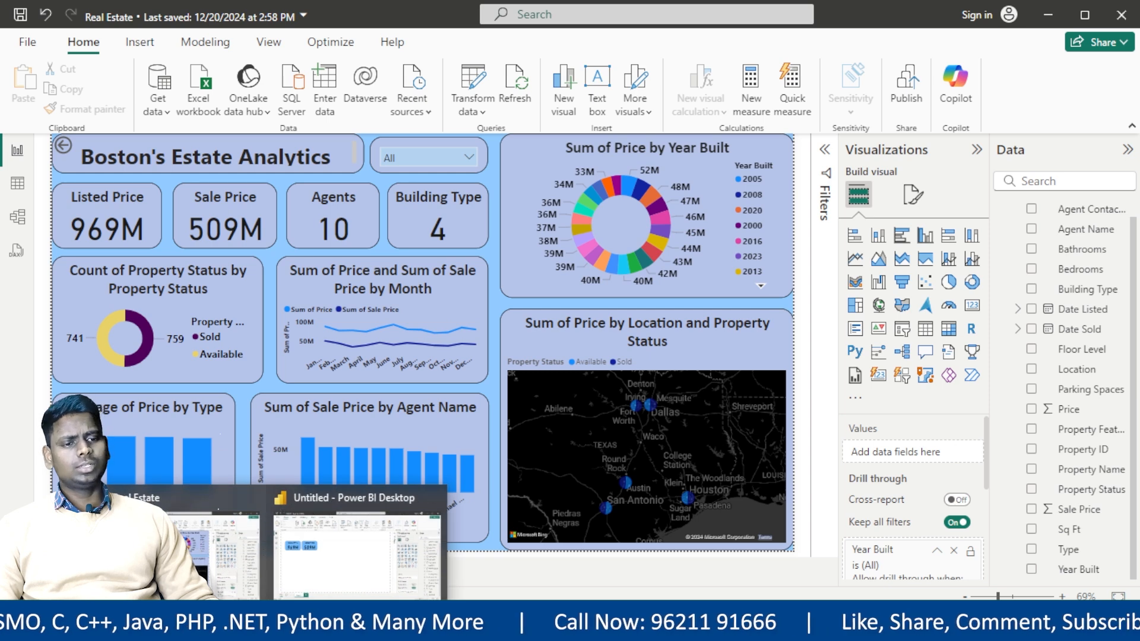
pyautogui.click(355, 552)
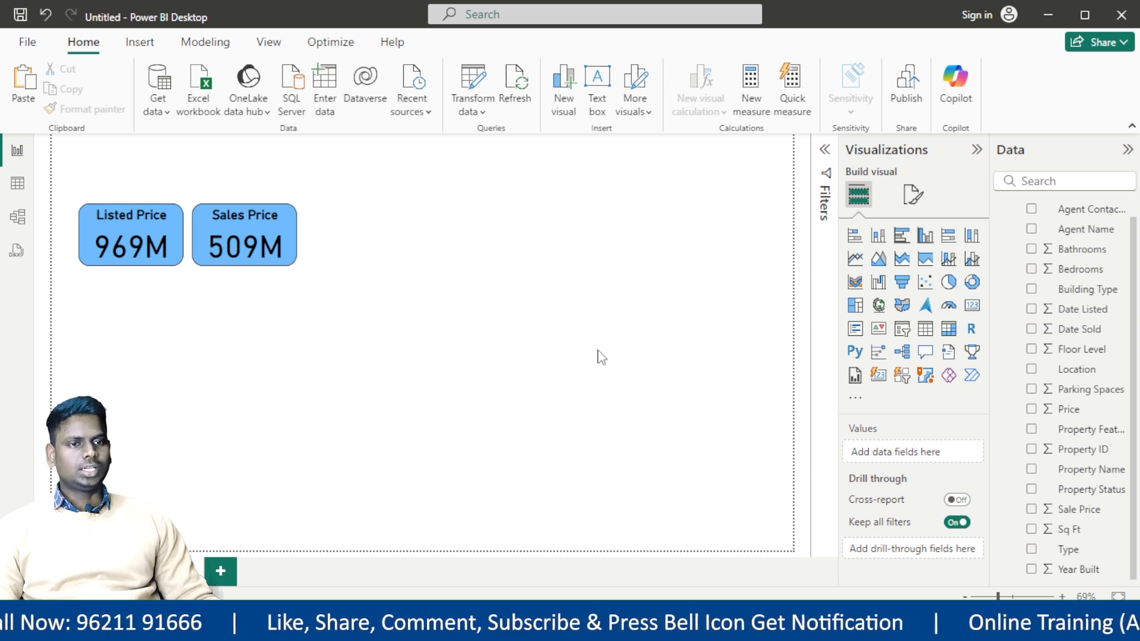
pyautogui.click(288, 233)
pyautogui.hotkey('ctrl', 'c')
pyautogui.hotkey('ctrl', 'v')
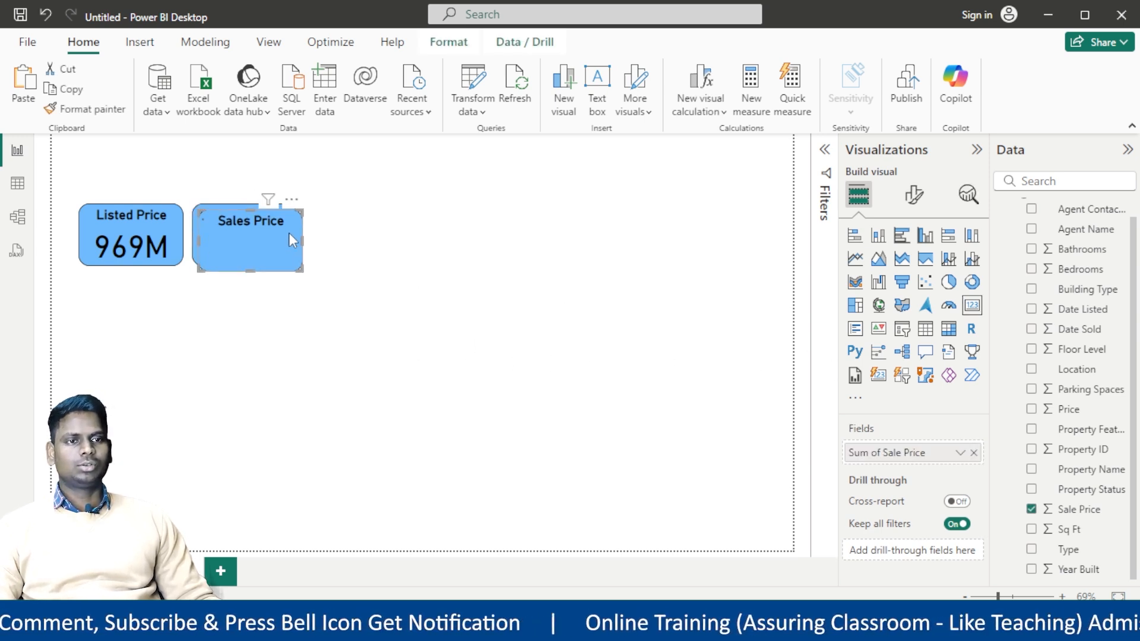
pyautogui.moveTo(289, 233); pyautogui.dragTo(394, 230)
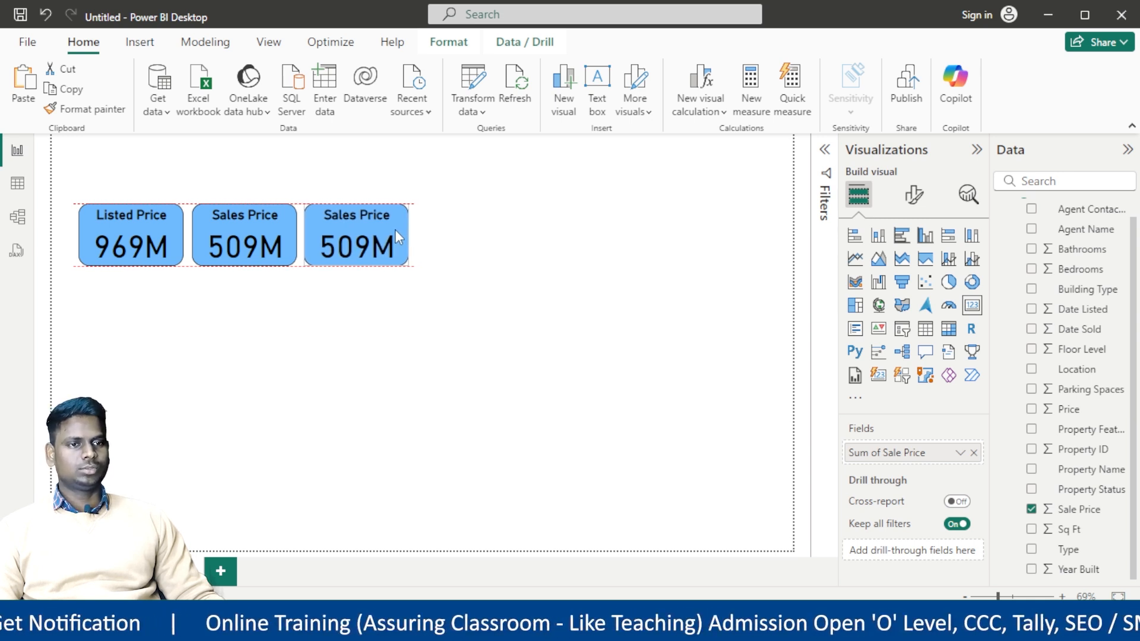
pyautogui.click(527, 259)
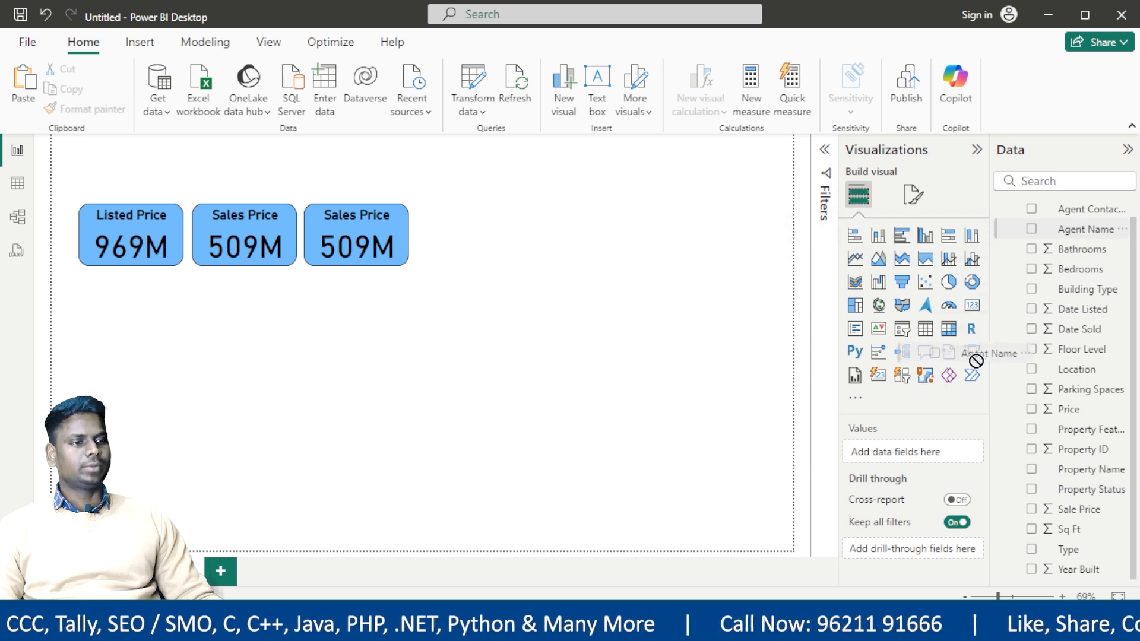
pyautogui.moveTo(872, 490); pyautogui.dragTo(890, 453)
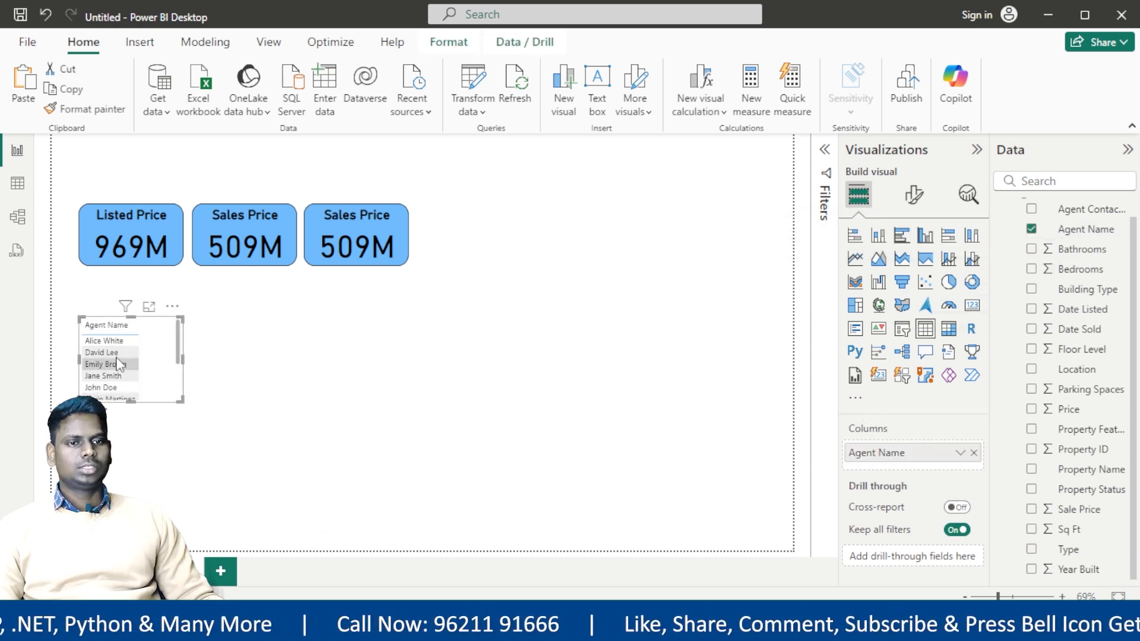
pyautogui.click(172, 306)
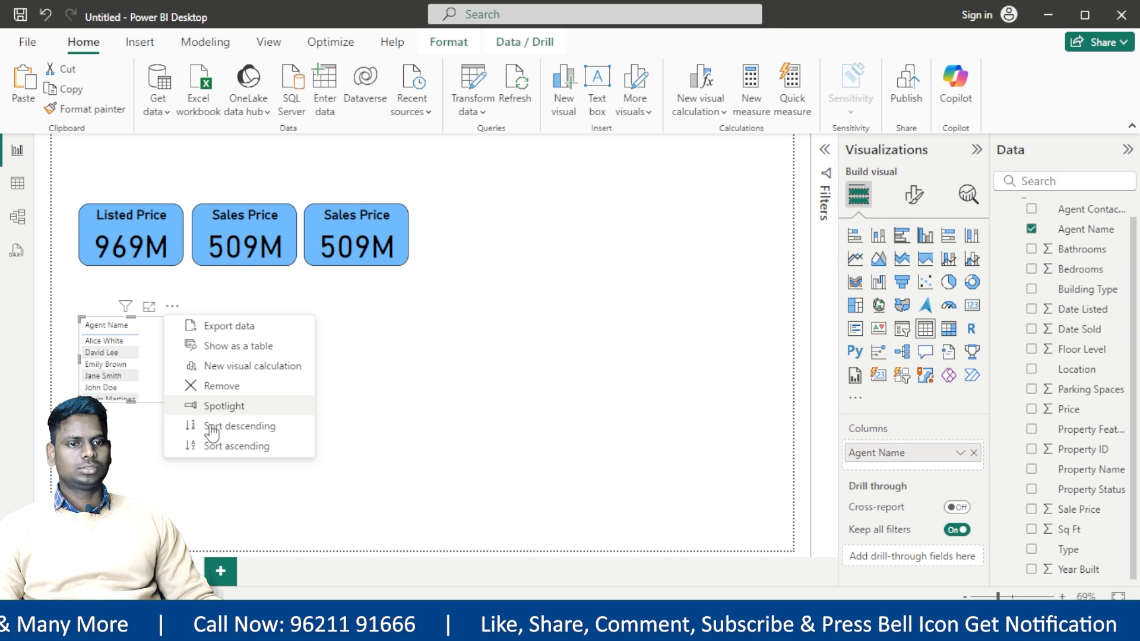
pyautogui.click(216, 386)
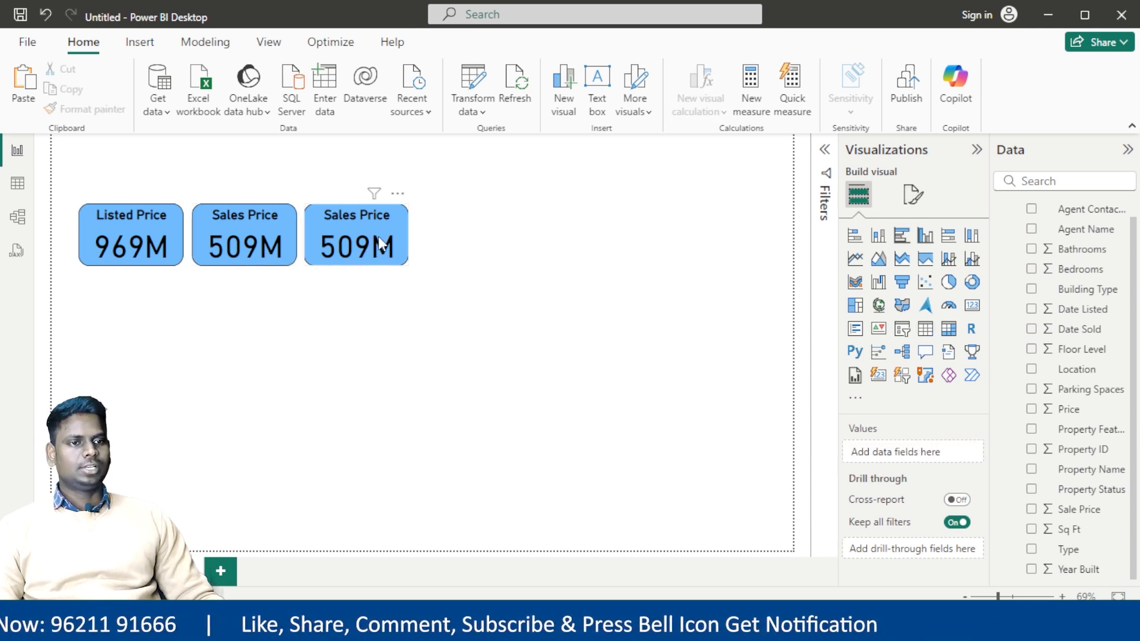
# Replace the third card's field with Agent Name and look over the real_estate_data table before returning to the report canvas
pyautogui.click(373, 243)
pyautogui.moveTo(1071, 235); pyautogui.dragTo(921, 457)
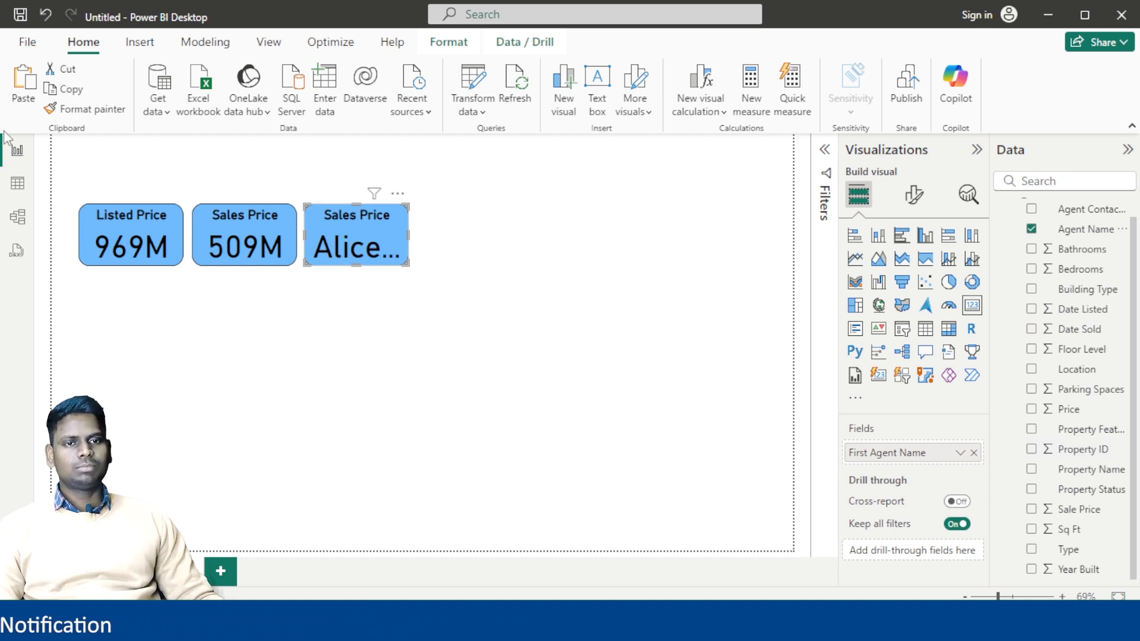
pyautogui.click(16, 184)
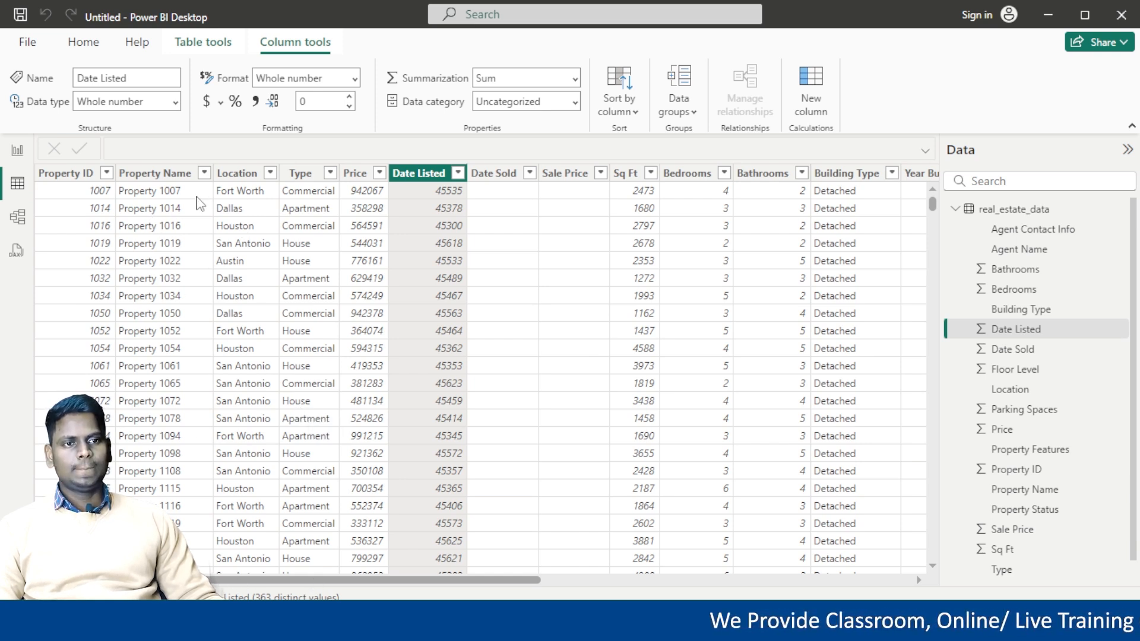
pyautogui.moveTo(337, 571)
pyautogui.mouseDown()
pyautogui.moveTo(425, 587)
pyautogui.moveTo(428, 598)
pyautogui.moveTo(607, 589)
pyautogui.moveTo(386, 585)
pyautogui.moveTo(357, 571)
pyautogui.mouseUp()
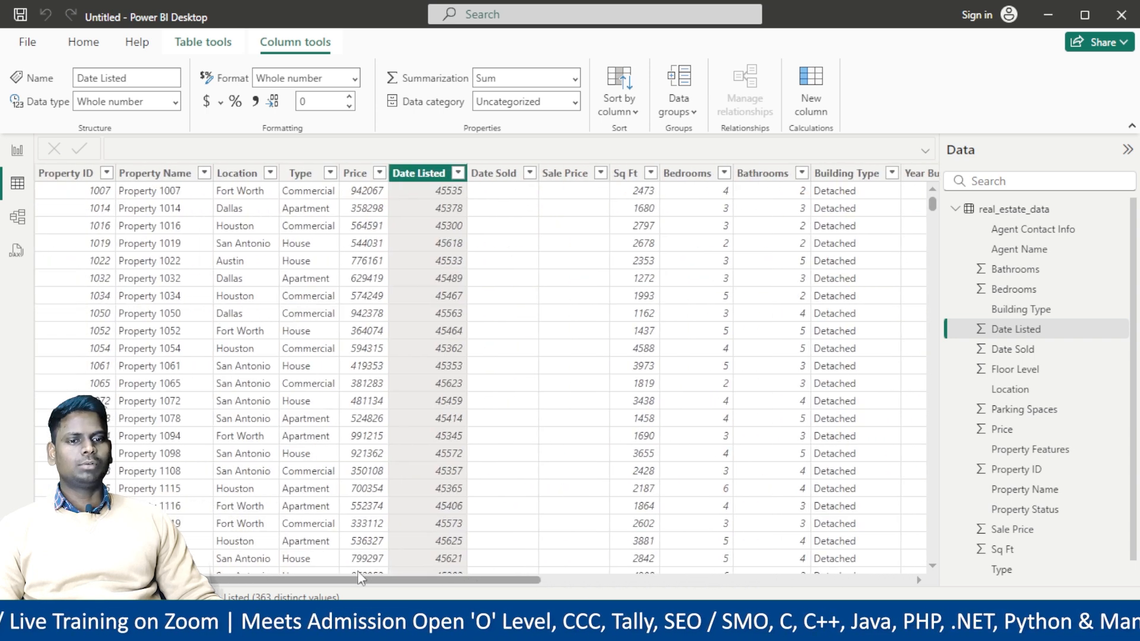
pyautogui.click(18, 152)
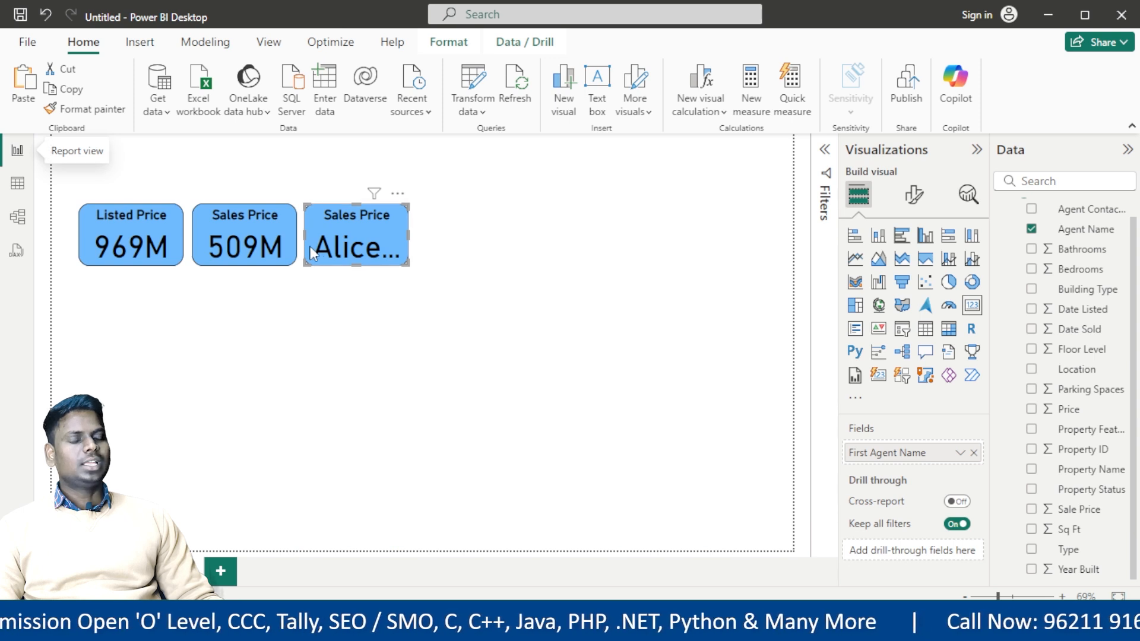
# Try Count as the Agent Name summarization on the third card, switch it to Count (Distinct), and deselect the card
pyautogui.click(960, 453)
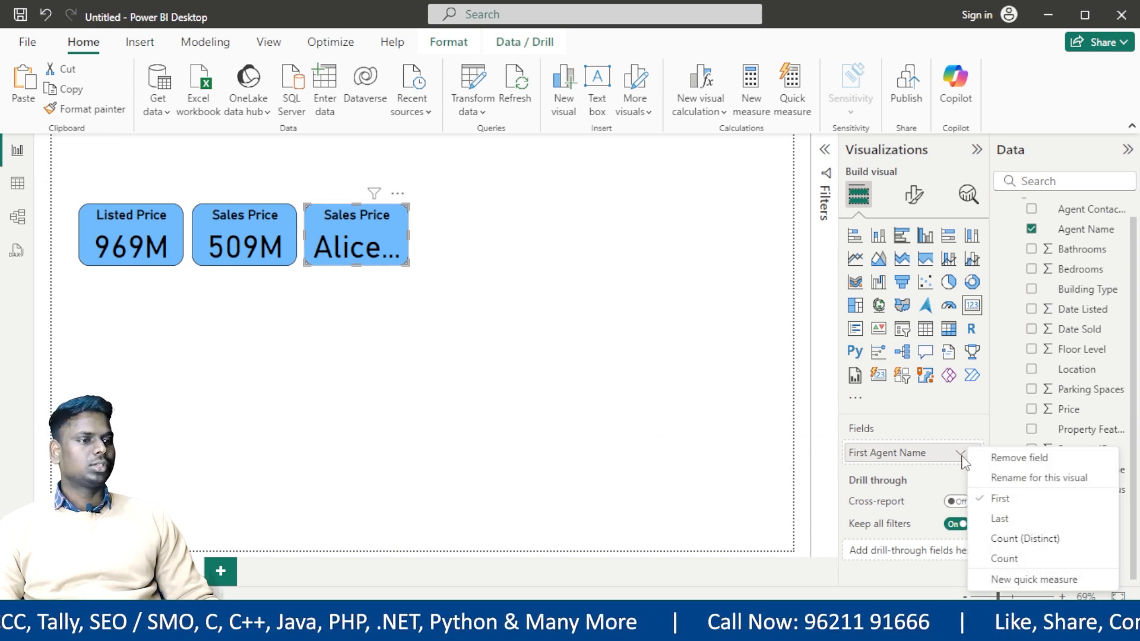
pyautogui.click(1011, 561)
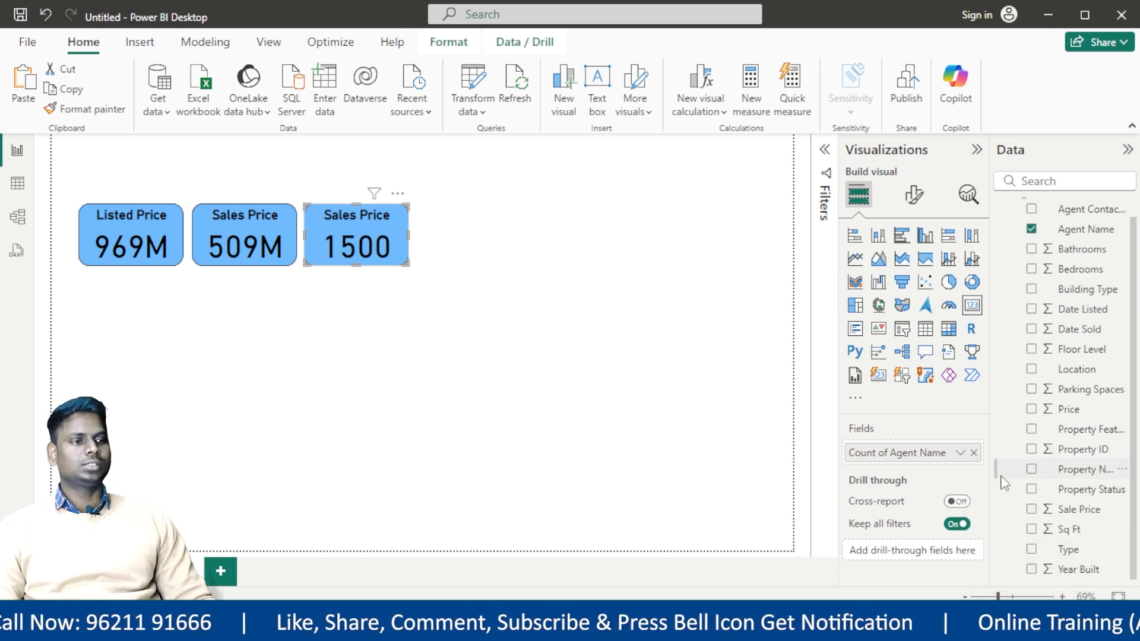
pyautogui.click(960, 454)
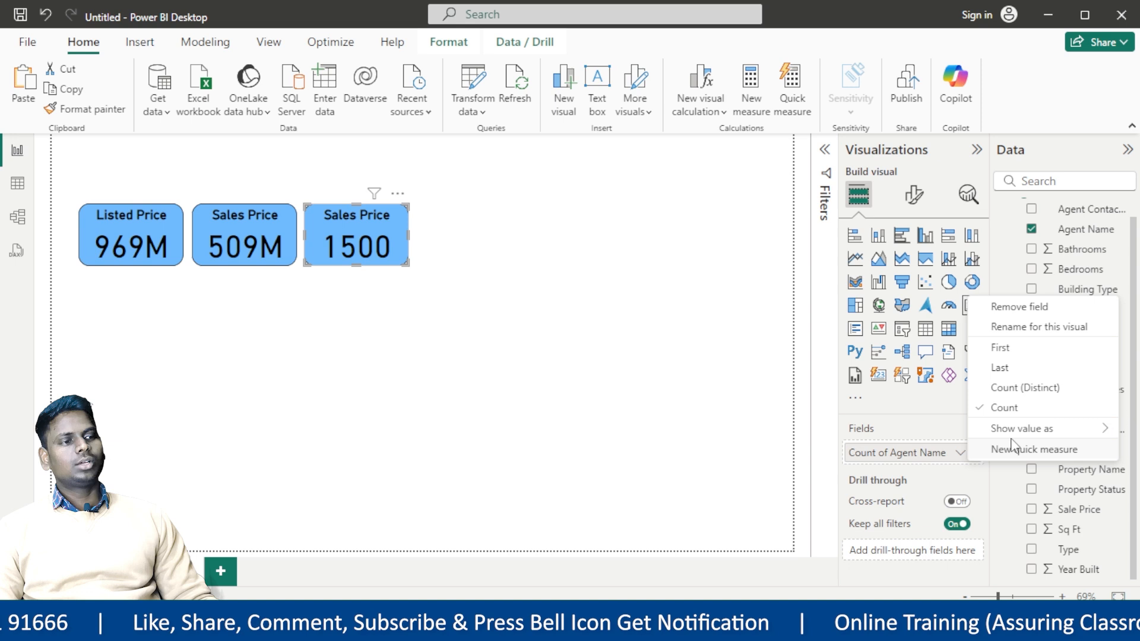
pyautogui.click(1032, 388)
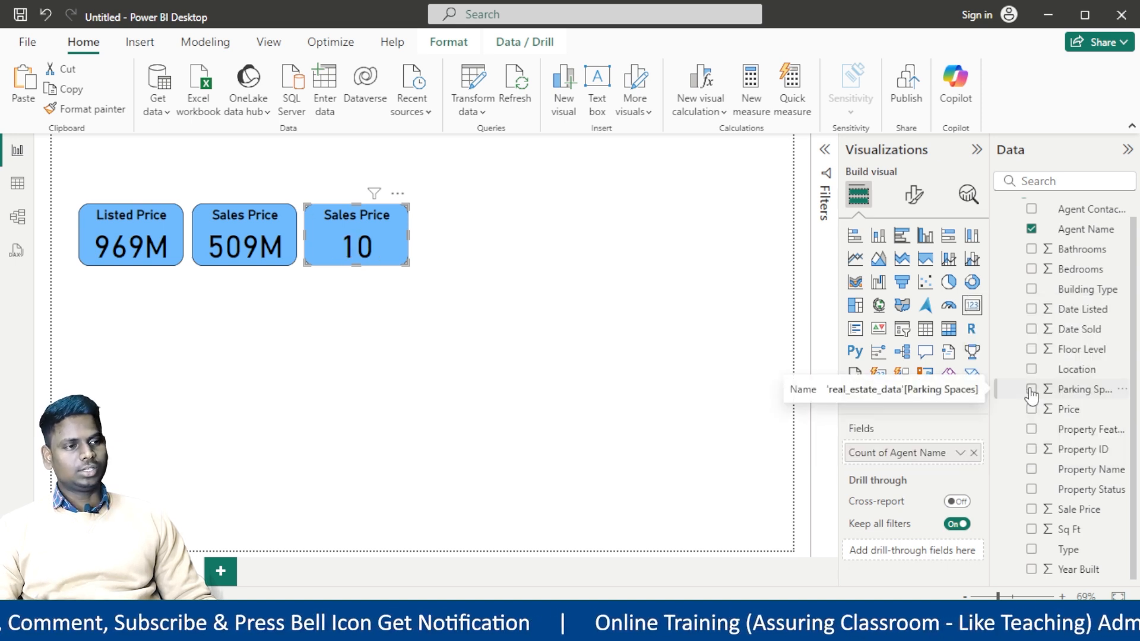
pyautogui.click(587, 258)
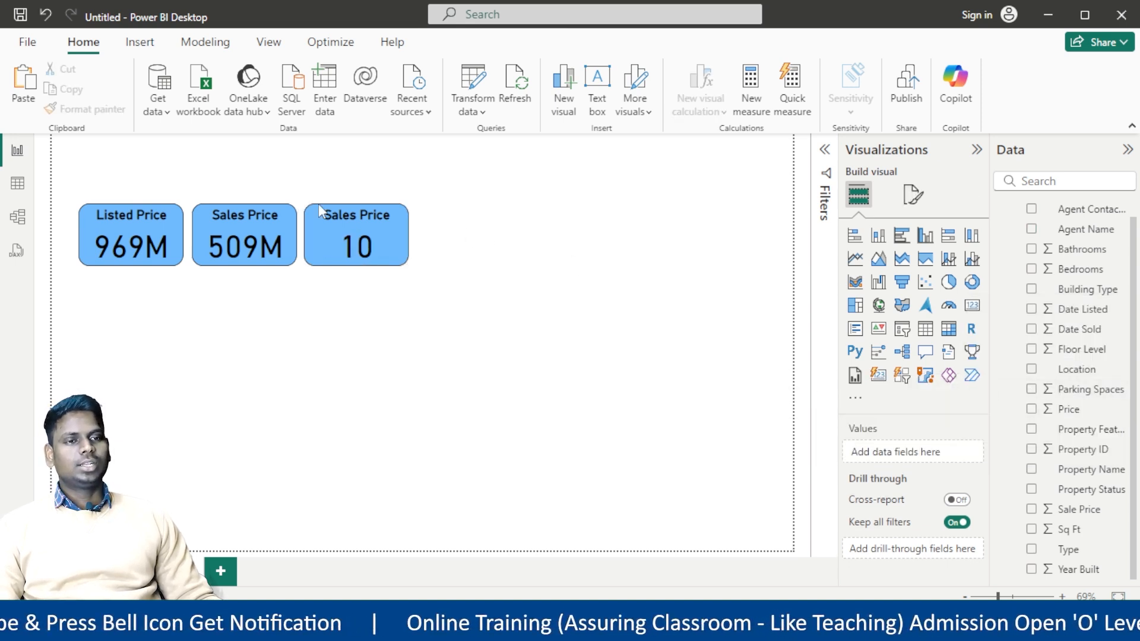
# Check the third card's title in the finished Real Estate report, and retitle the third card "Agents" in the untitled report
pyautogui.click(369, 218)
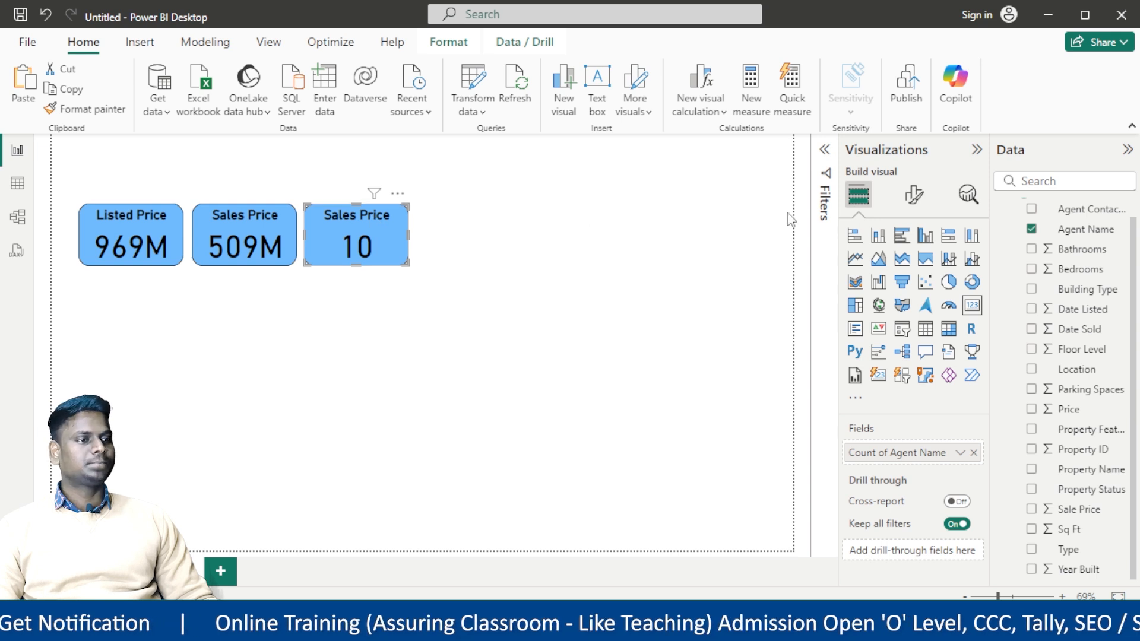
pyautogui.click(914, 197)
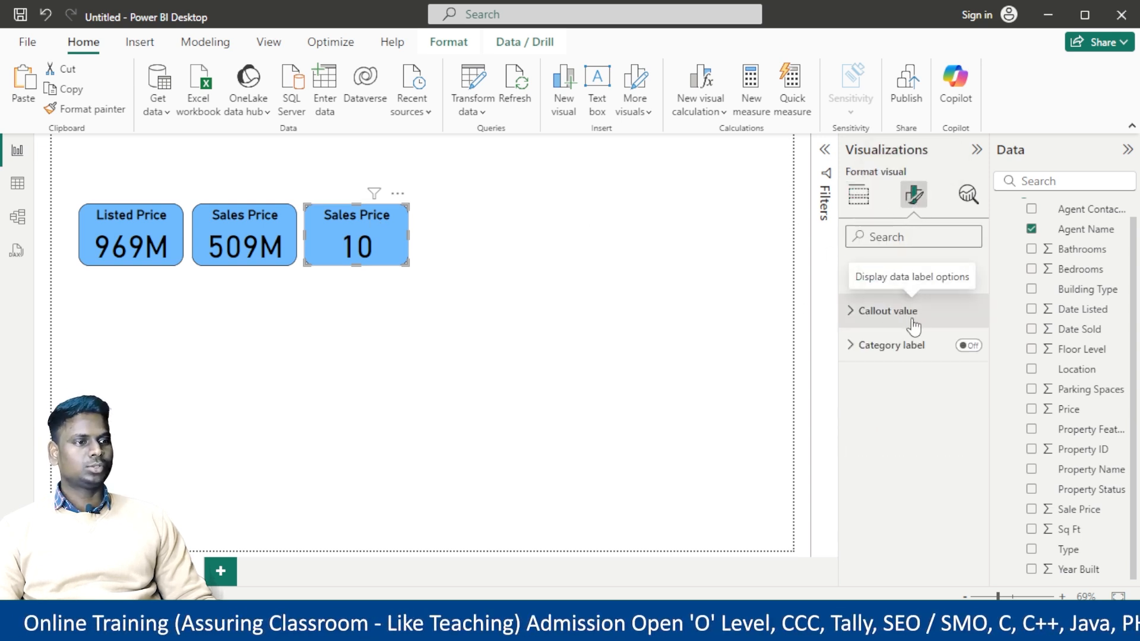
pyautogui.click(913, 271)
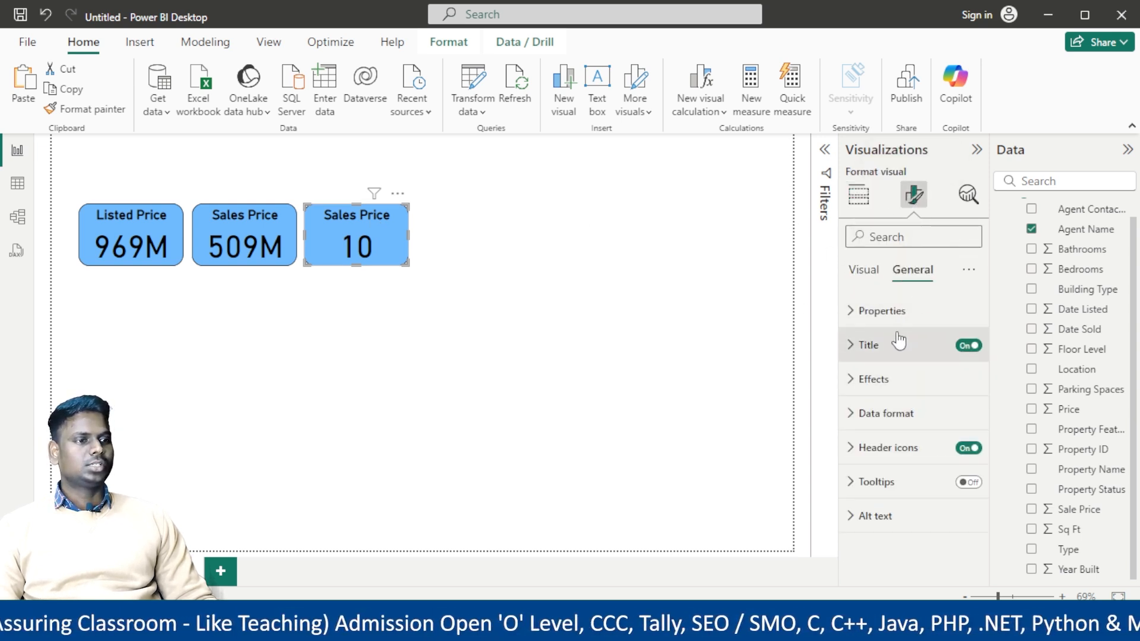
pyautogui.click(896, 344)
pyautogui.moveTo(906, 428); pyautogui.dragTo(795, 432)
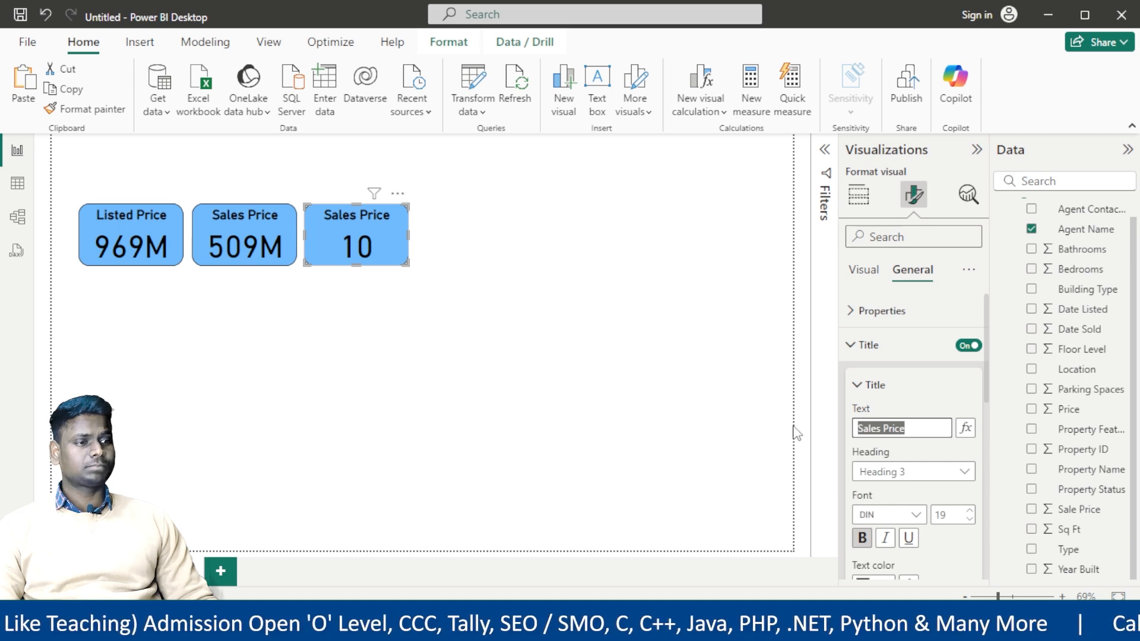
pyautogui.moveTo(265, 624)
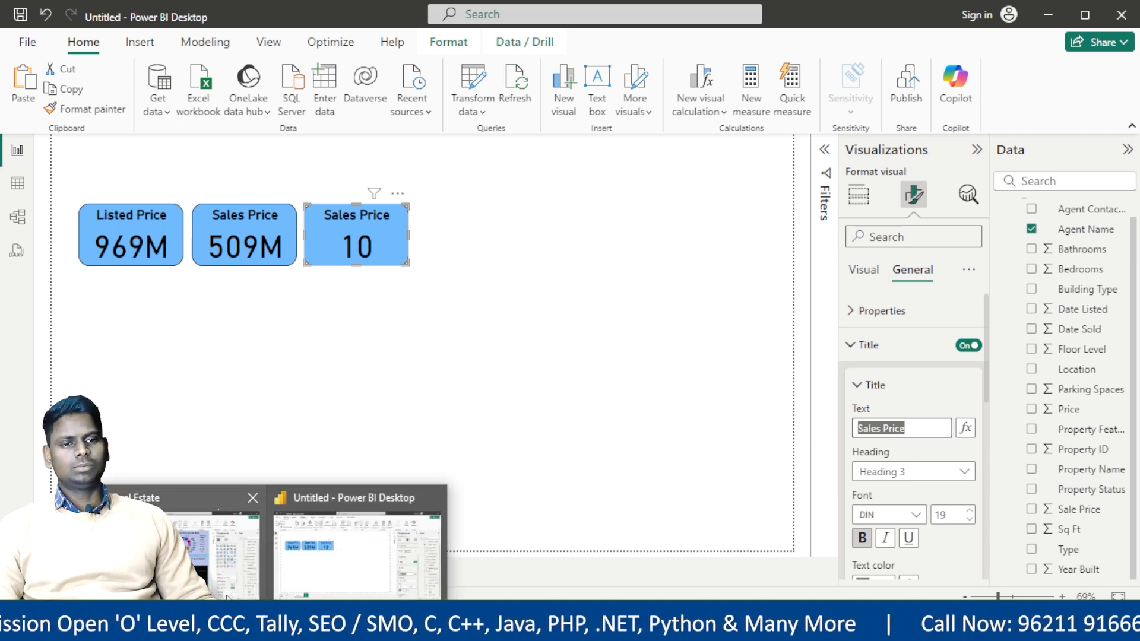
pyautogui.click(236, 526)
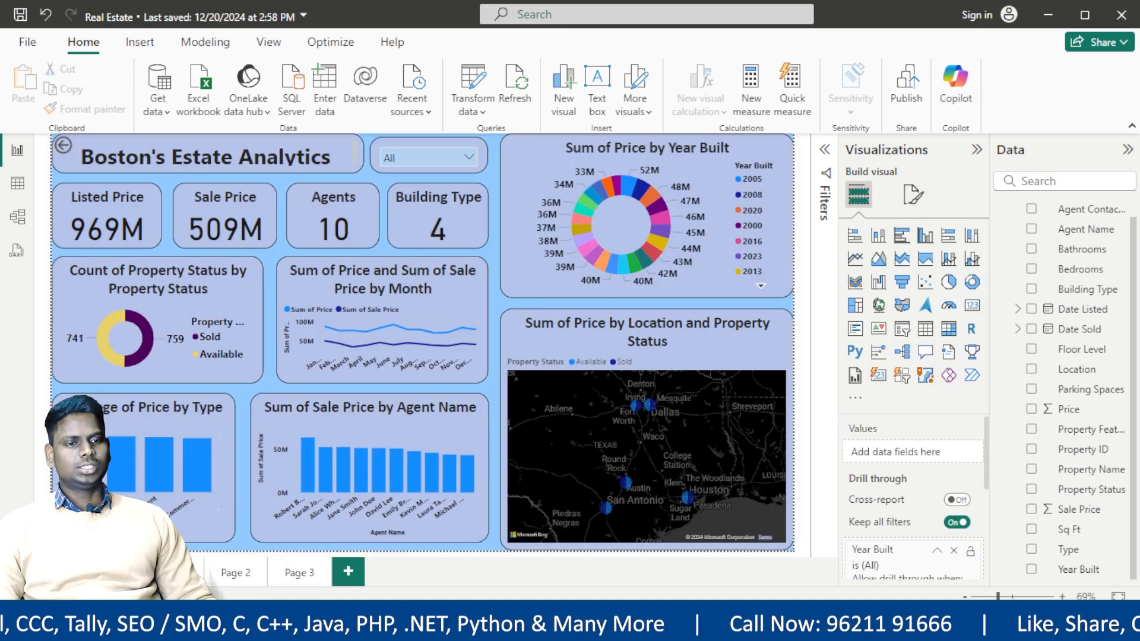
pyautogui.click(336, 572)
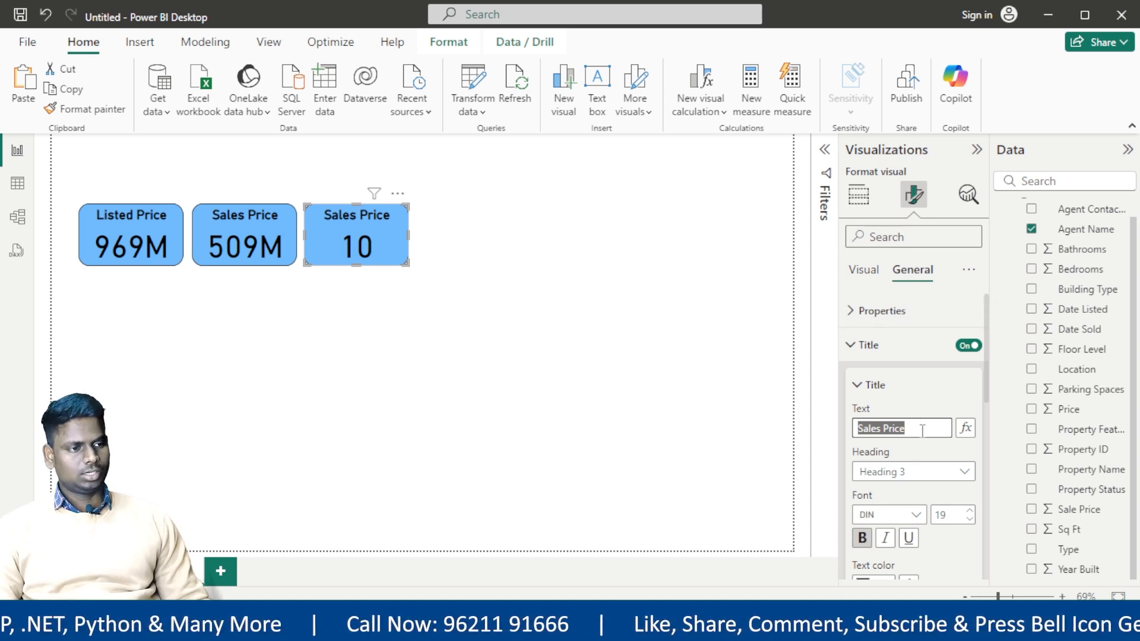
pyautogui.write('Age')
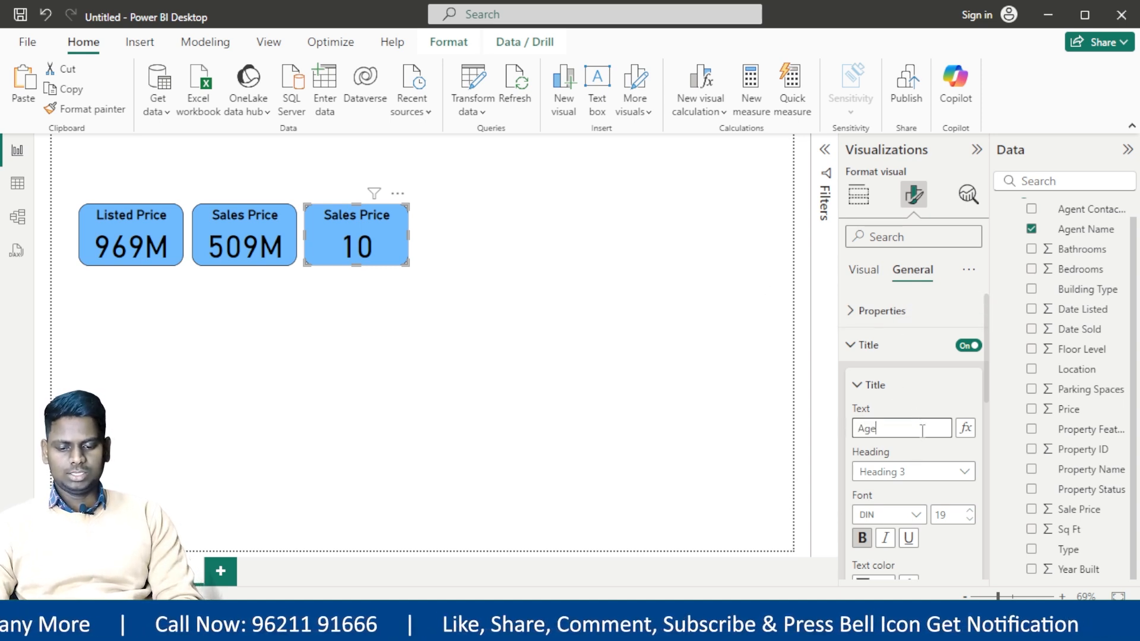
pyautogui.write('nts')
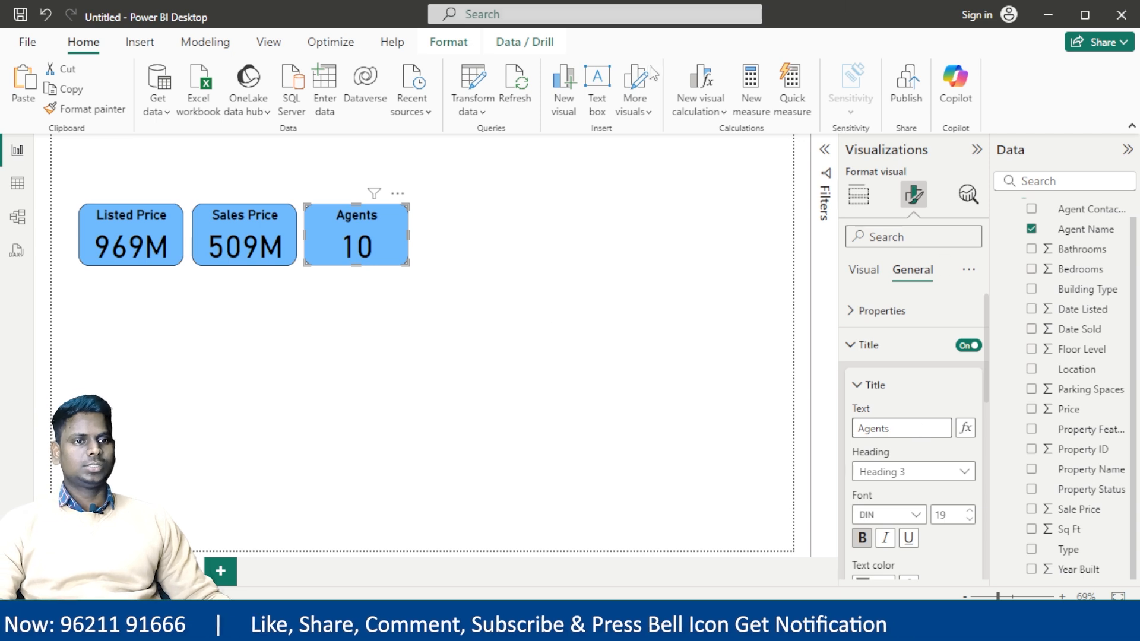
pyautogui.click(596, 255)
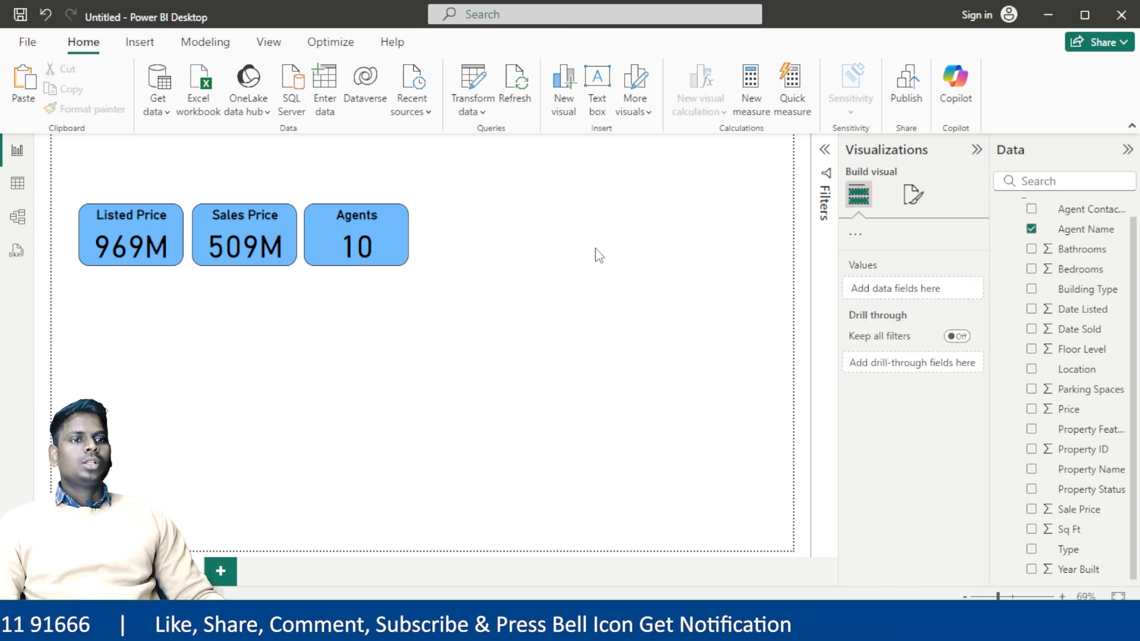
# Duplicate the Agents card and place the copy beside it as the fourth card in the row
pyautogui.click(393, 238)
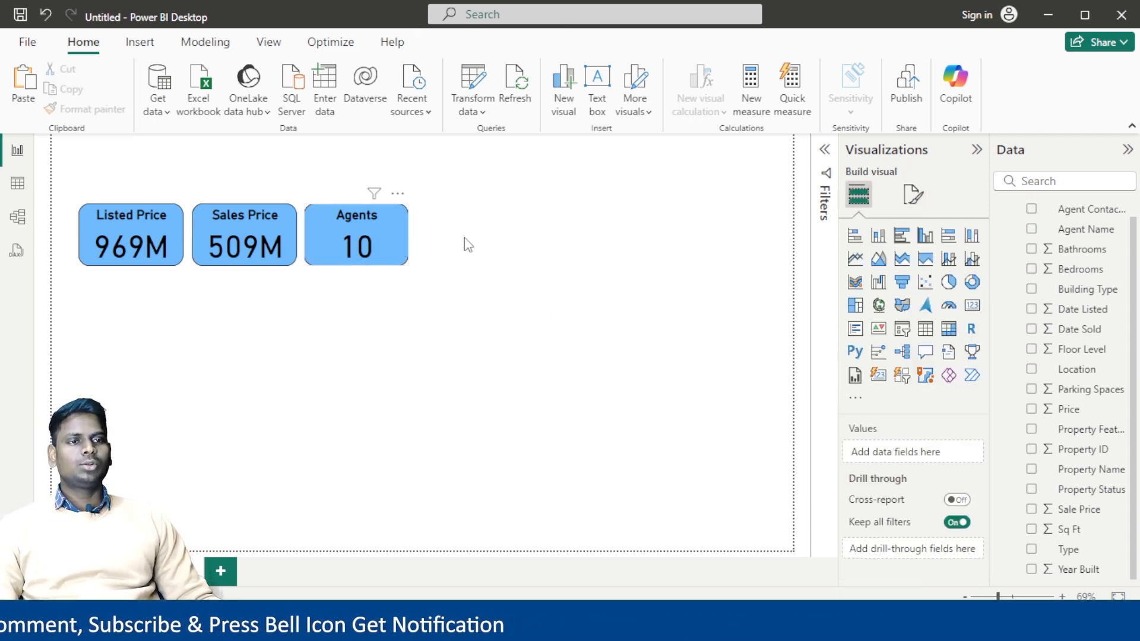
pyautogui.hotkey('ctrl', 'c')
pyautogui.hotkey('ctrl', 'v')
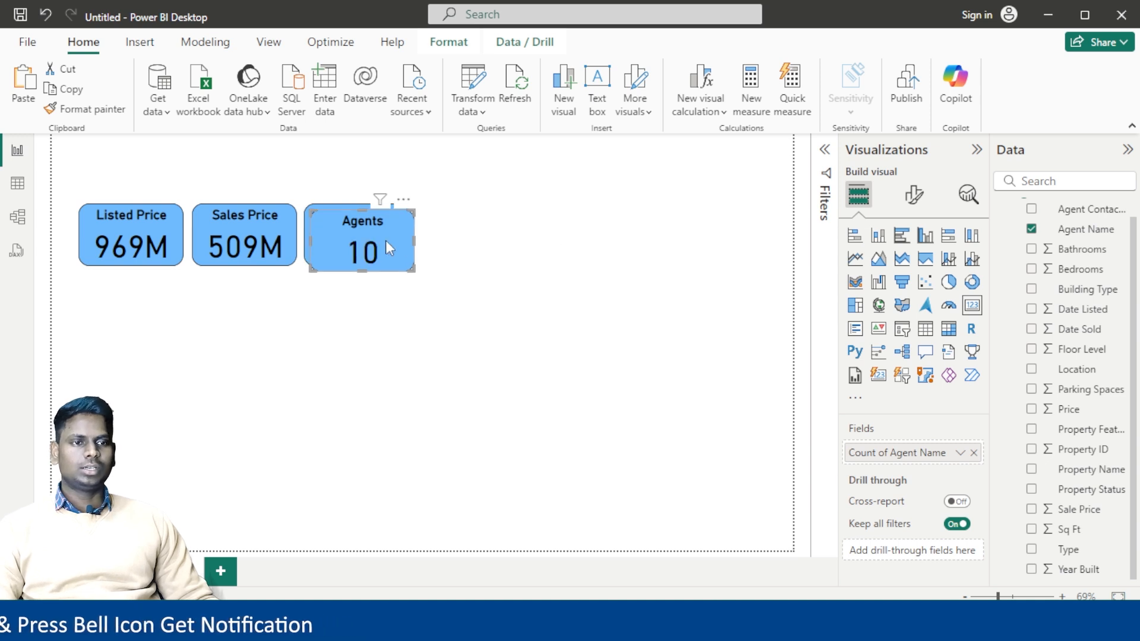
pyautogui.moveTo(386, 240); pyautogui.dragTo(492, 238)
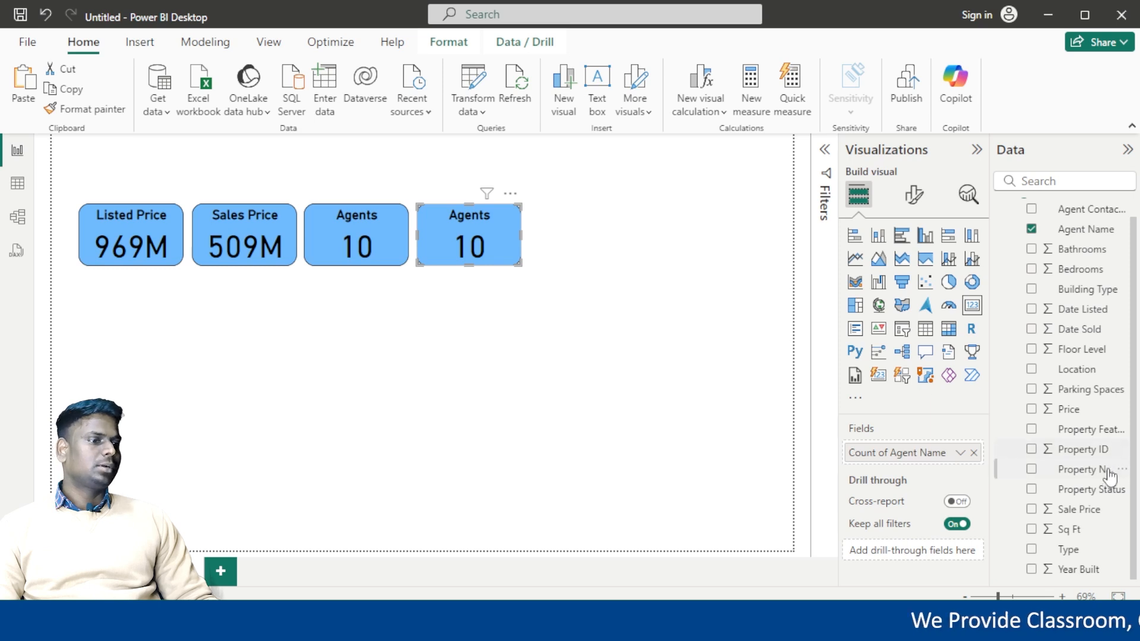
# Try the Type field with Count (Distinct) summarization on the fourth card in place of Agent Name
pyautogui.click(974, 452)
pyautogui.moveTo(971, 480); pyautogui.dragTo(924, 451)
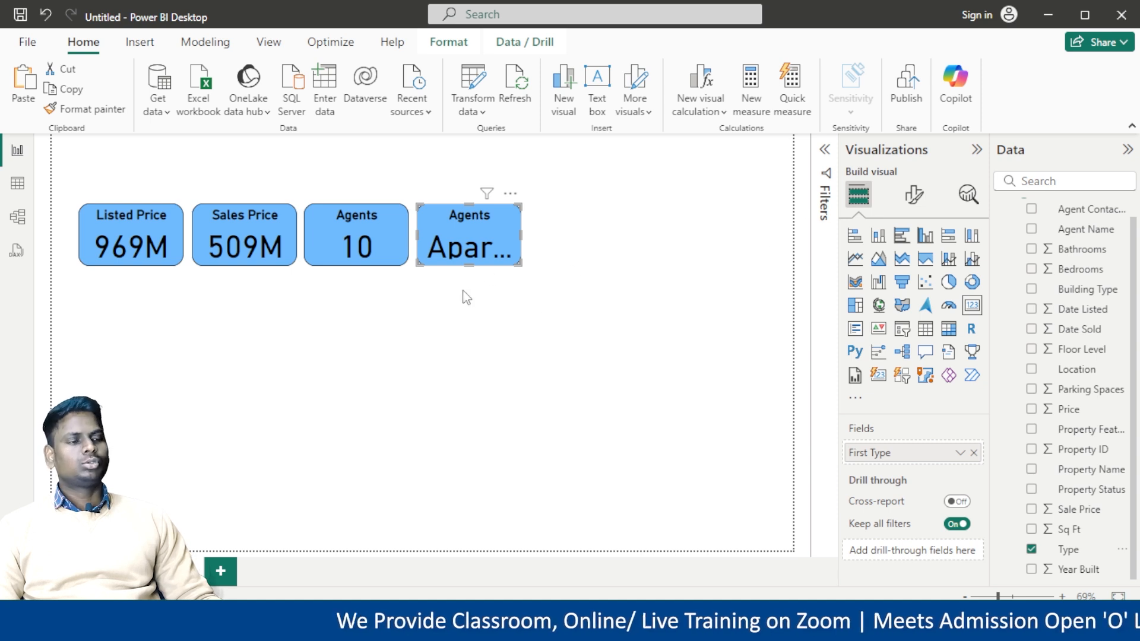
pyautogui.click(960, 454)
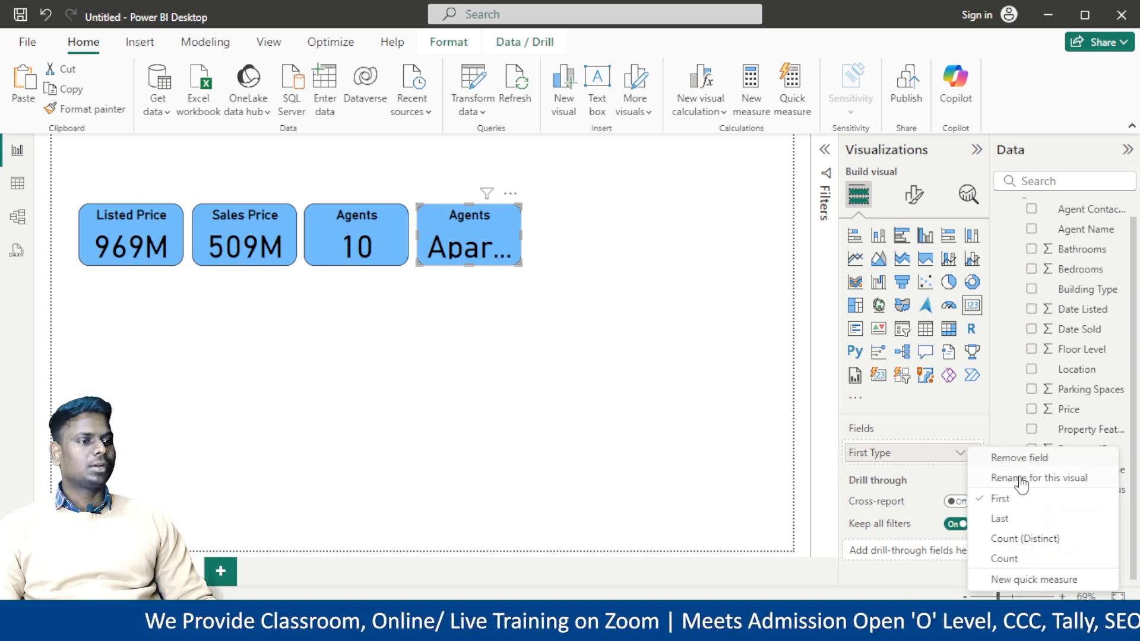
pyautogui.click(1020, 538)
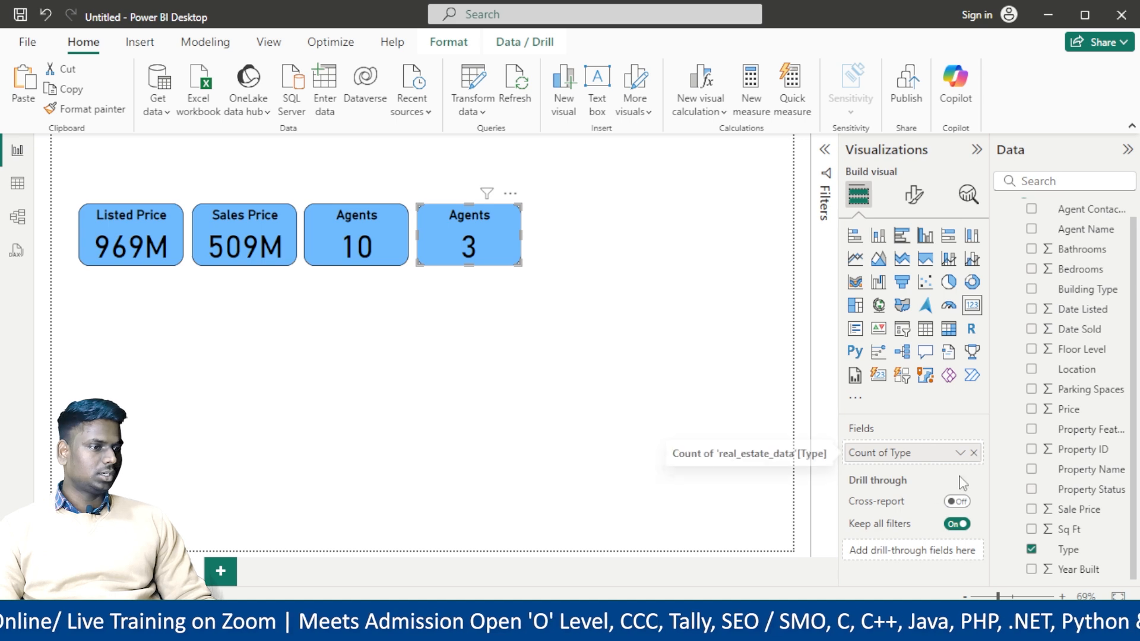
# Check the fourth card in the finished Real Estate report, and switch the copied card's field to Building Type summarized by Count (Distinct)
pyautogui.moveTo(268, 628)
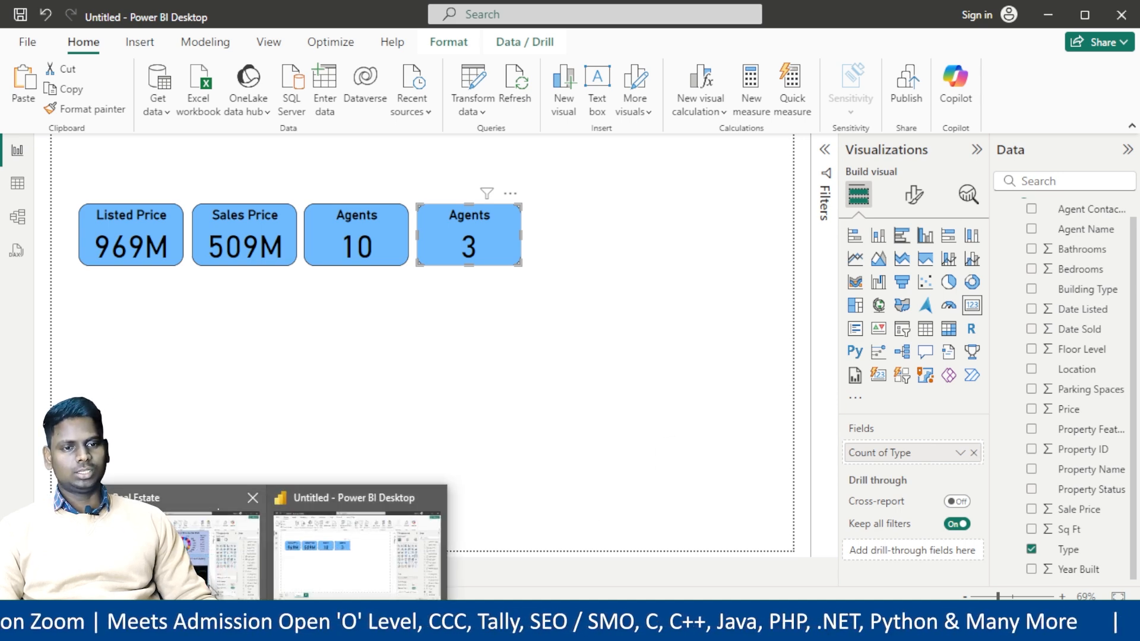
pyautogui.click(237, 534)
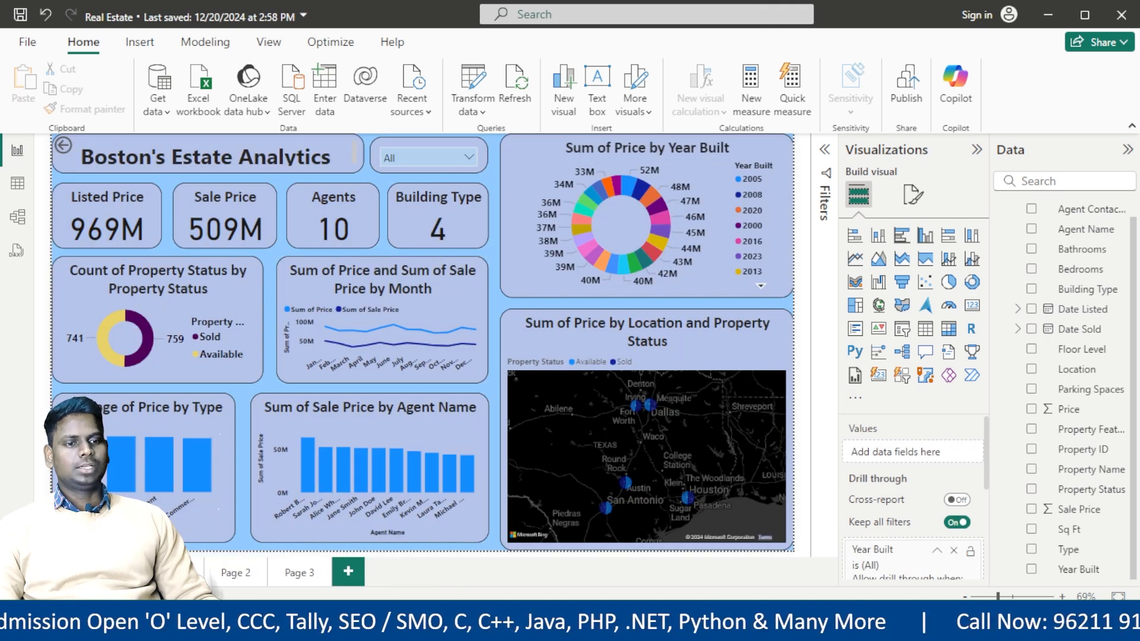
pyautogui.moveTo(268, 628)
pyautogui.click(359, 525)
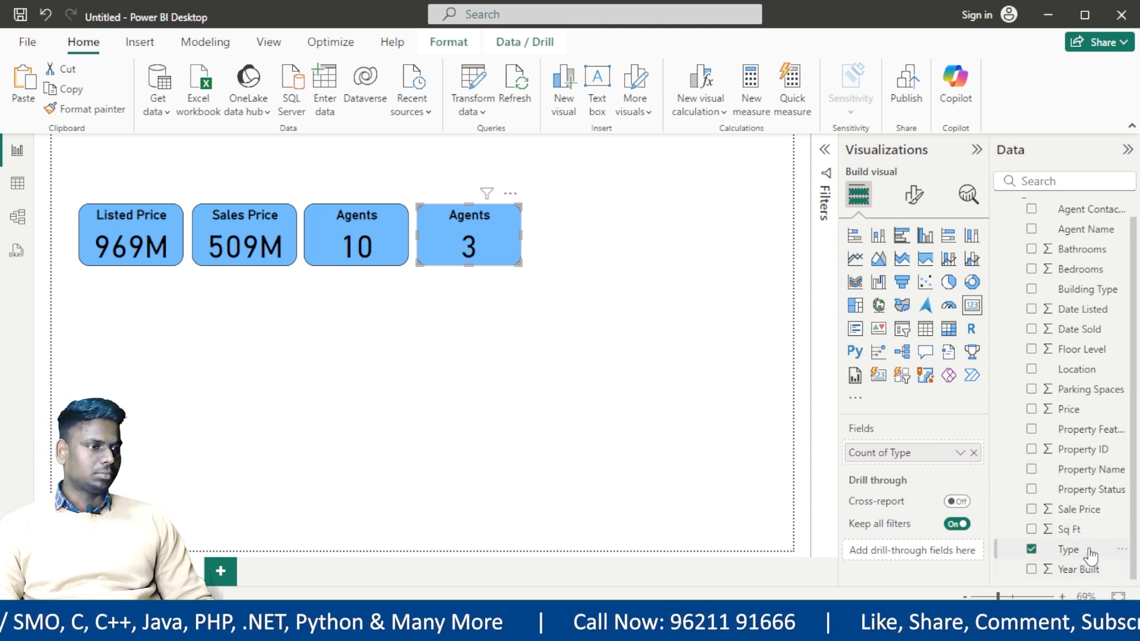
pyautogui.scroll(1, 1086, 315)
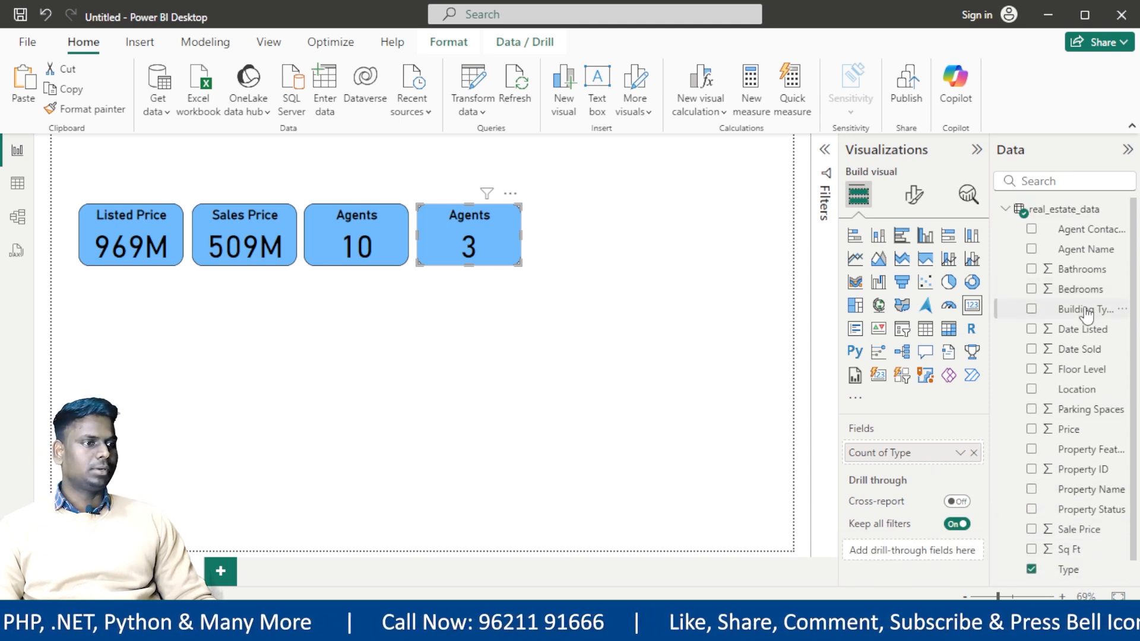
pyautogui.moveTo(1086, 312); pyautogui.dragTo(944, 452)
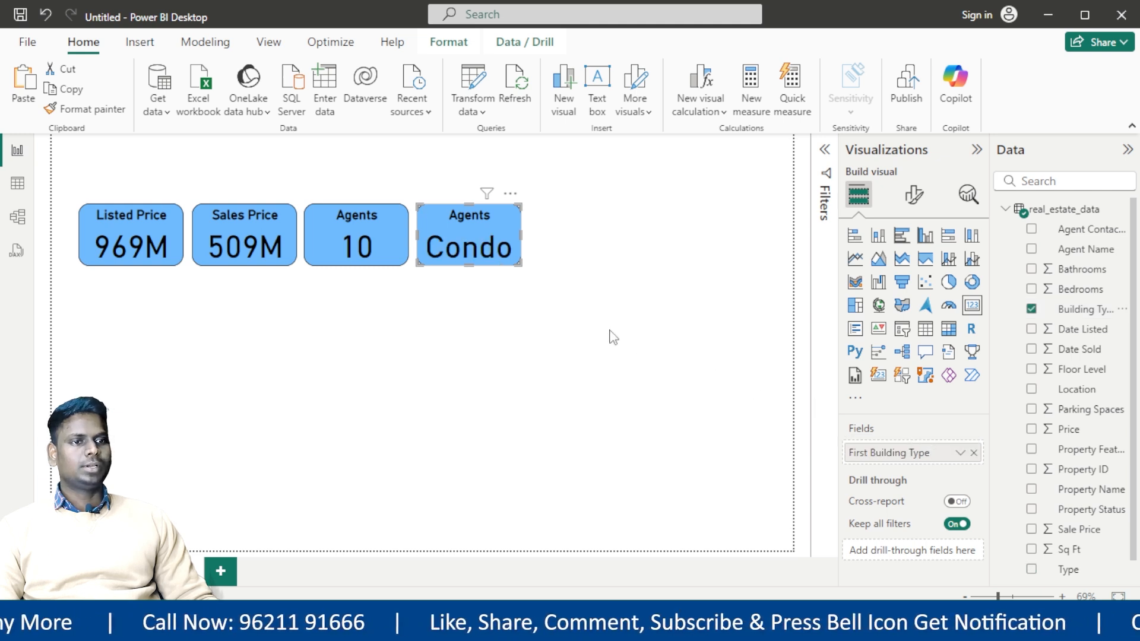
pyautogui.click(960, 453)
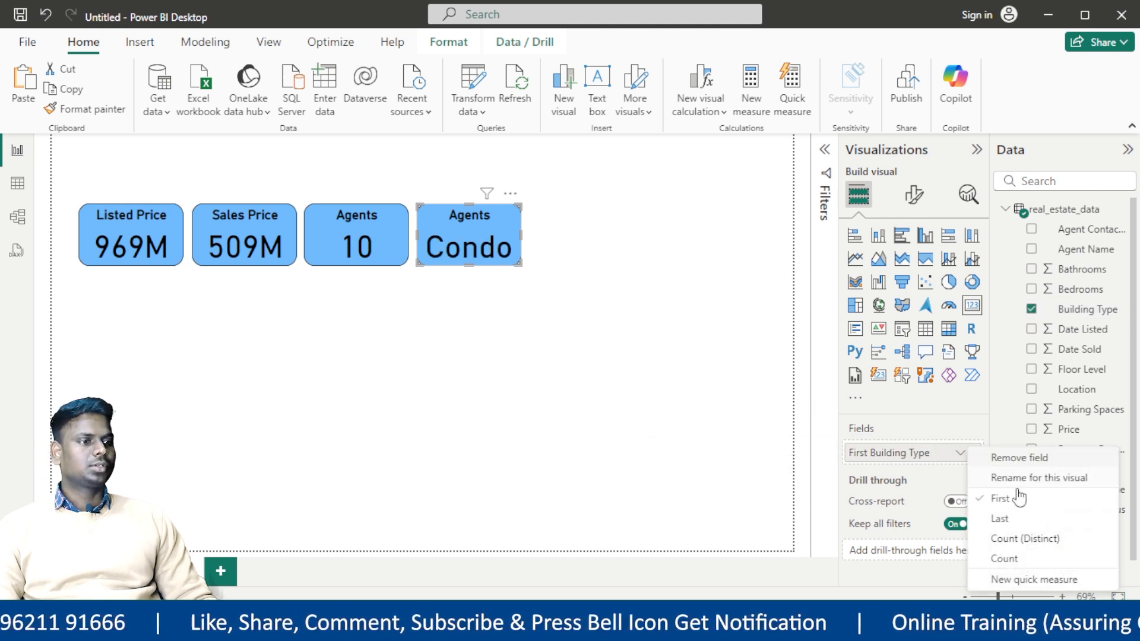
pyautogui.click(1018, 538)
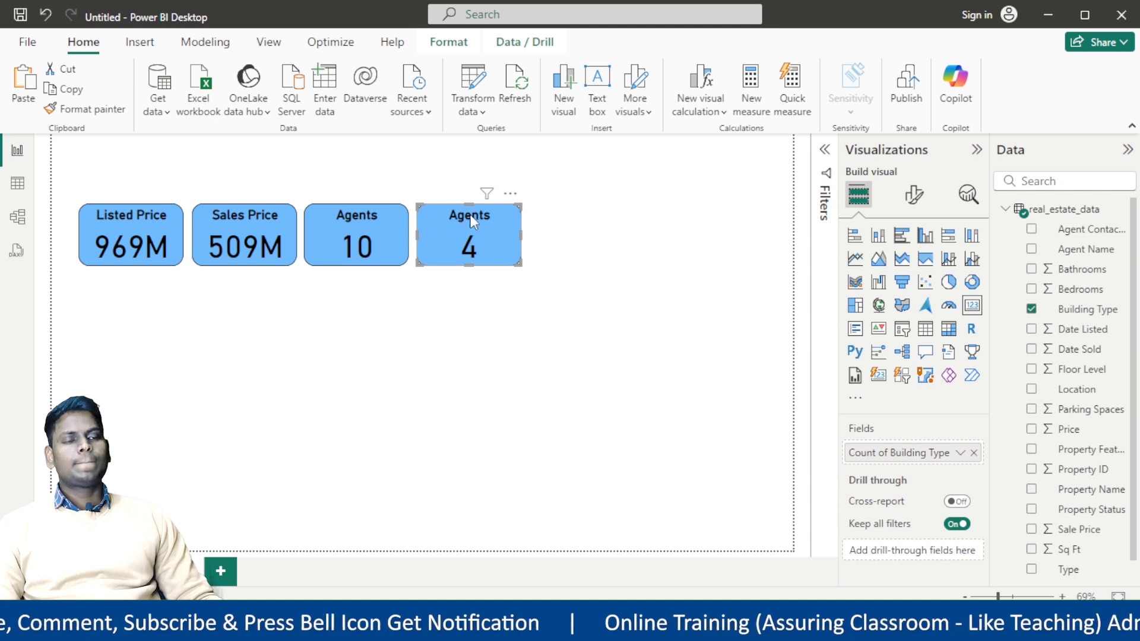
# Retitle the fourth card "Building Type" and deselect it
pyautogui.click(914, 194)
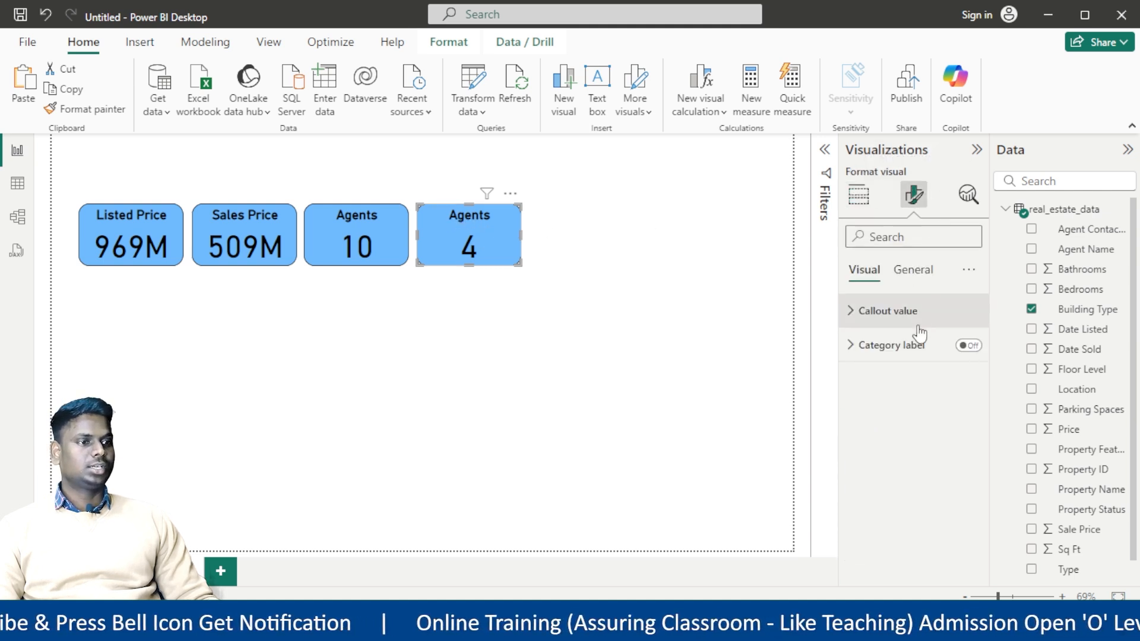
pyautogui.click(913, 270)
pyautogui.click(869, 345)
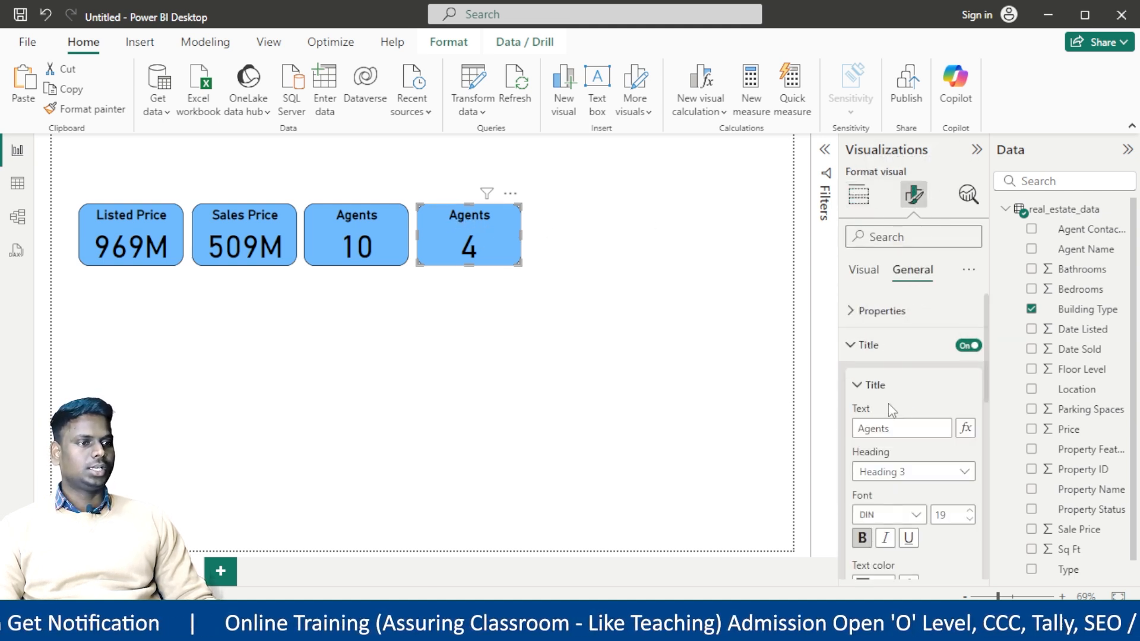
pyautogui.doubleClick(899, 427)
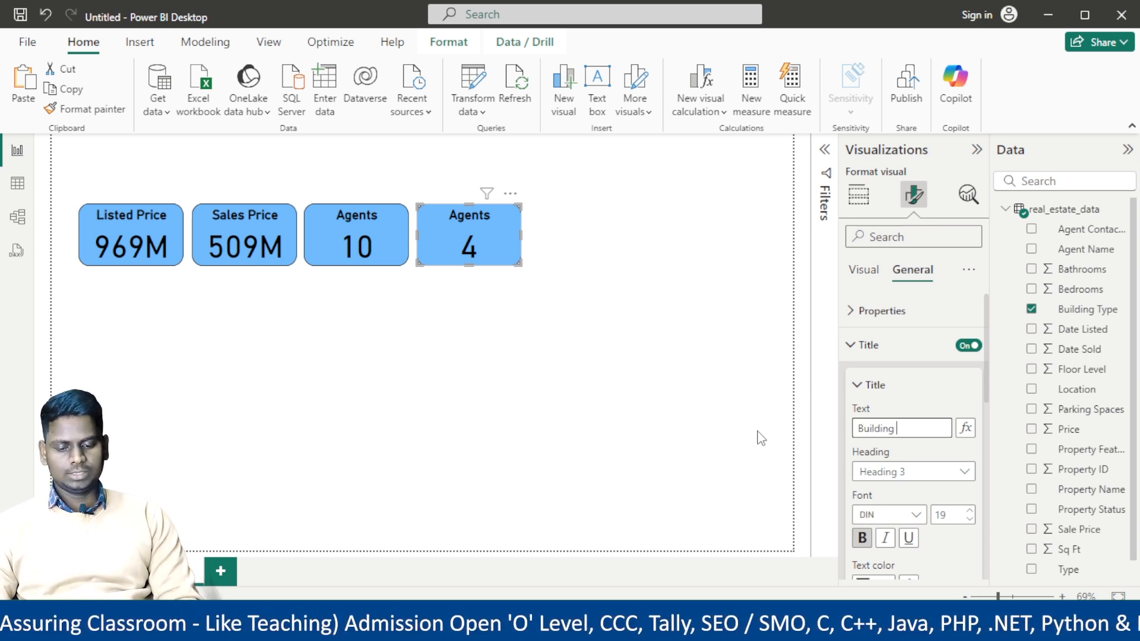
pyautogui.press('Return')
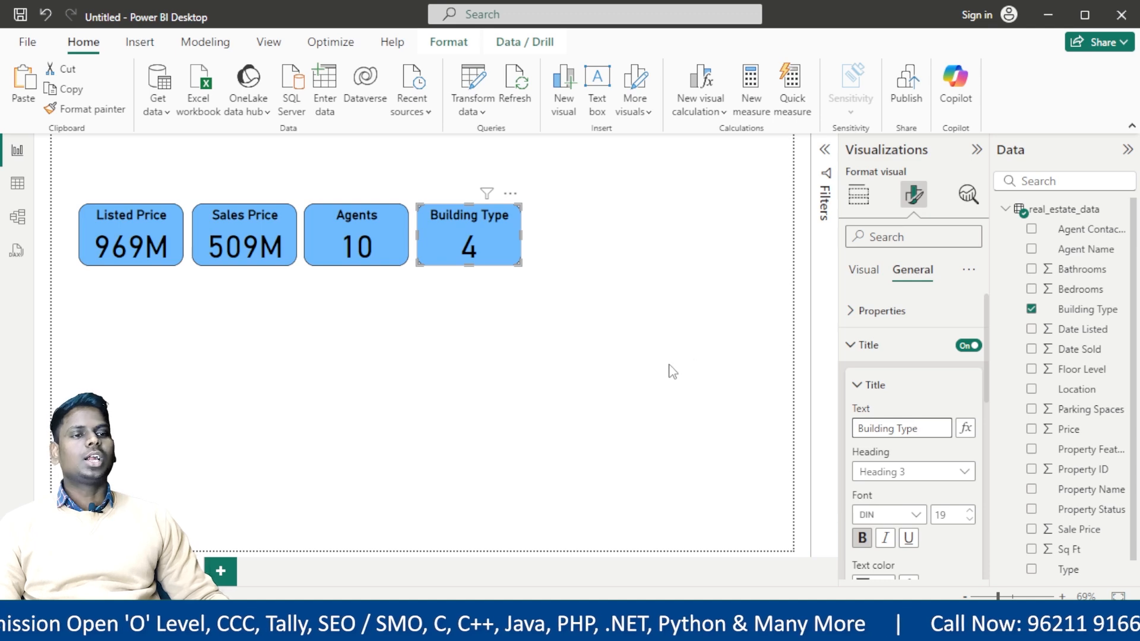
pyautogui.click(645, 387)
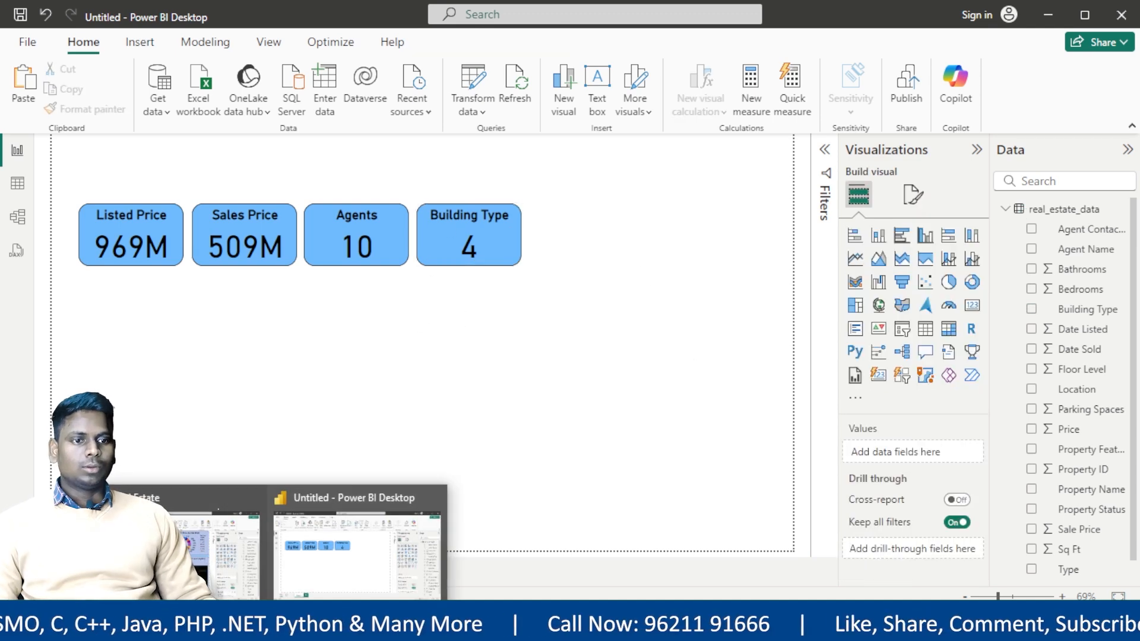
# Review the finished Real Estate report, and add a taller donut chart beside the cards in the untitled page's upper-right corner
pyautogui.click(280, 547)
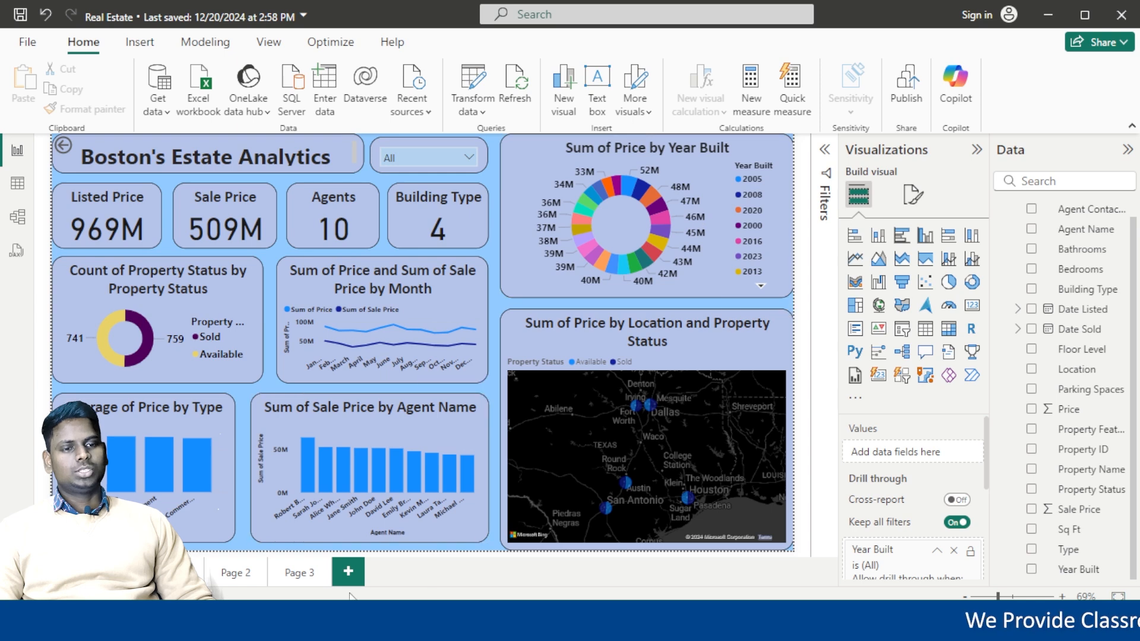
pyautogui.moveTo(267, 622)
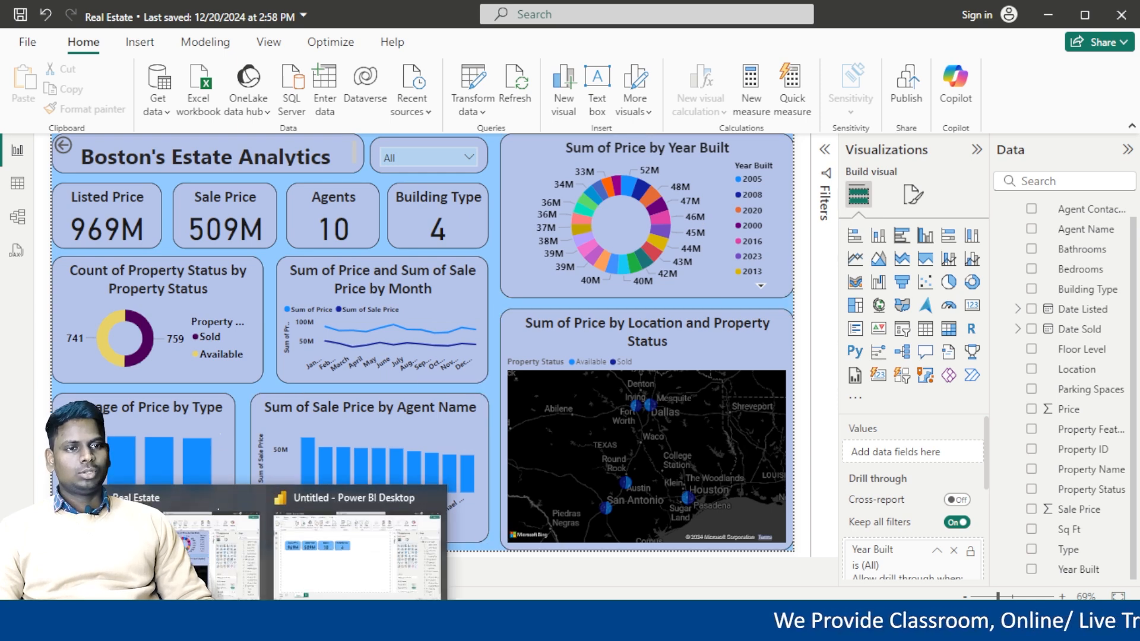
pyautogui.click(341, 565)
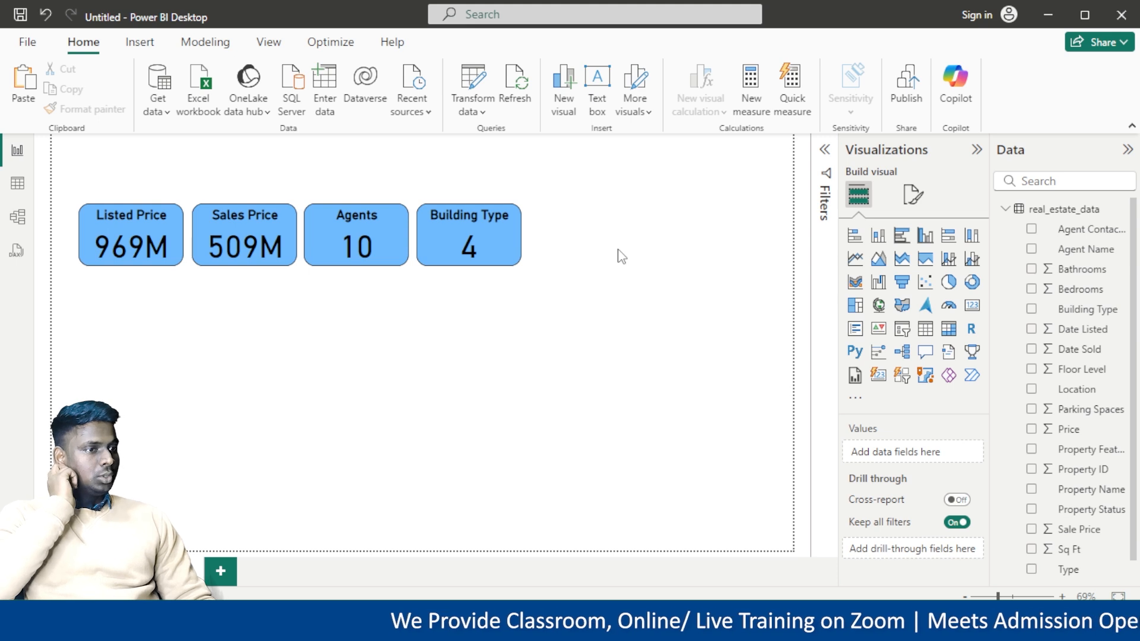
pyautogui.click(972, 282)
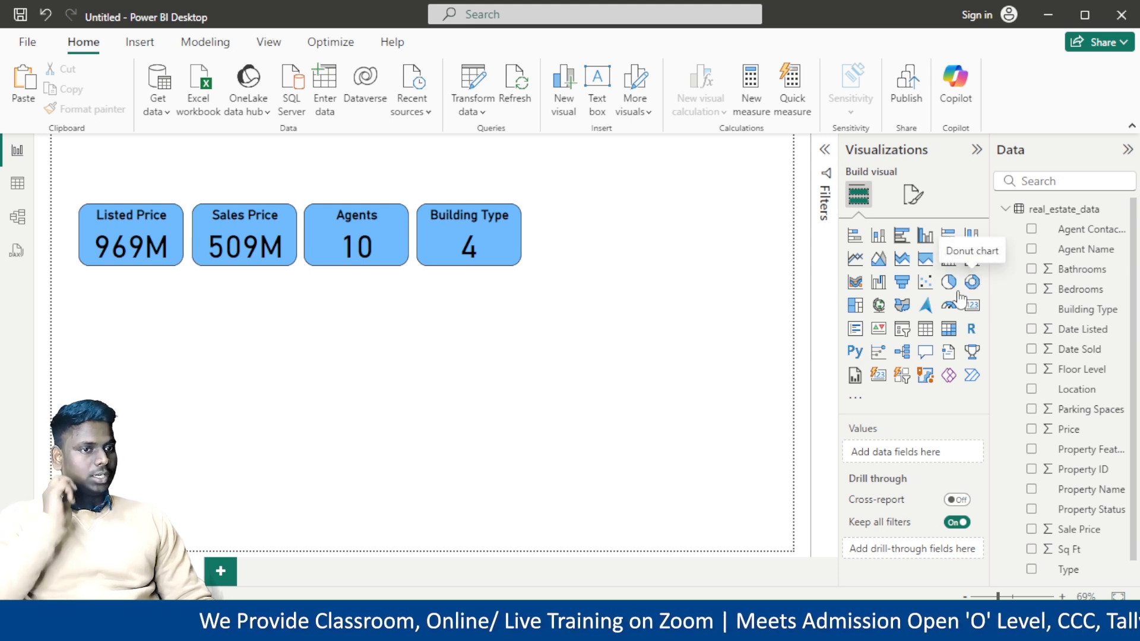
pyautogui.moveTo(128, 356); pyautogui.dragTo(539, 268)
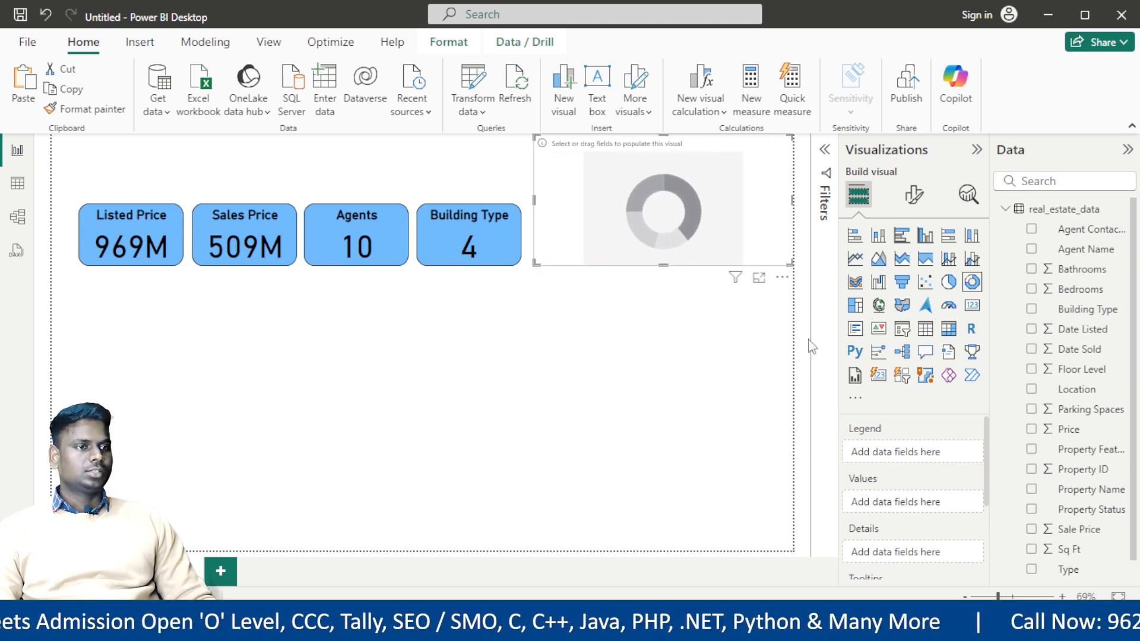
pyautogui.moveTo(664, 266); pyautogui.dragTo(666, 308)
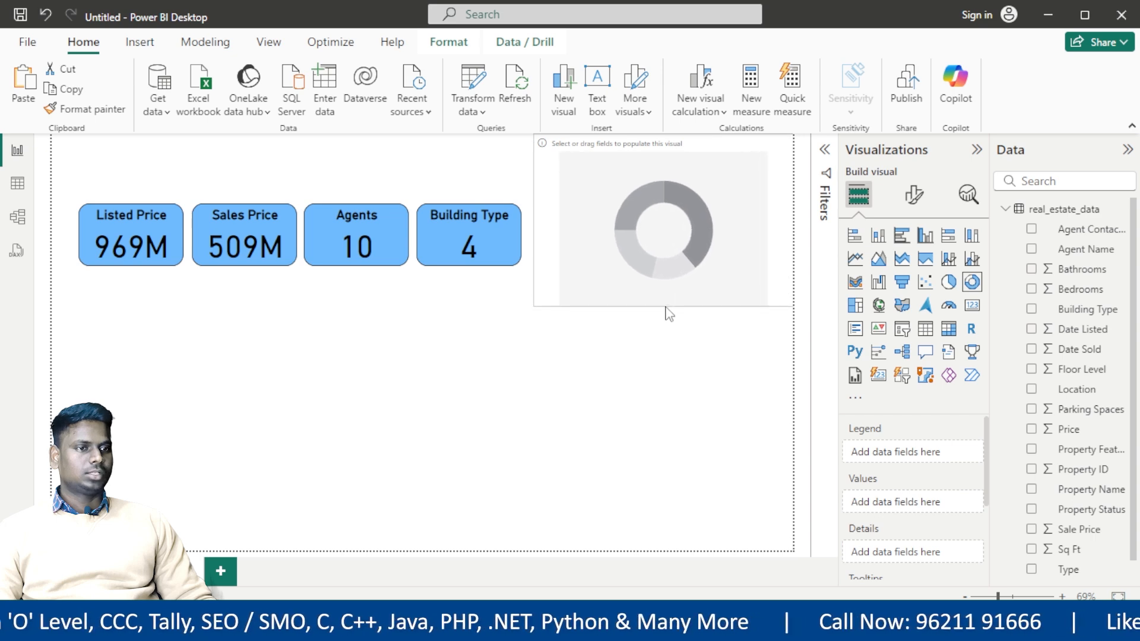
# Review the finished Real Estate report, and give the new donut chart Sale Price as values and Year Built as legend
pyautogui.moveTo(279, 629)
pyautogui.click(190, 537)
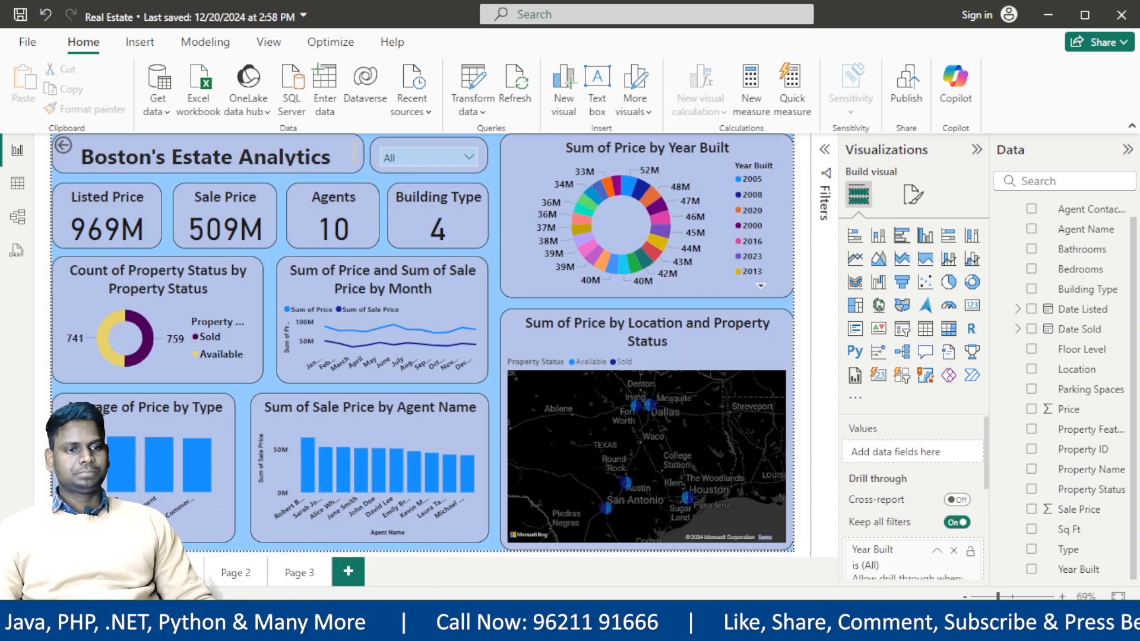
pyautogui.moveTo(280, 629)
pyautogui.click(356, 532)
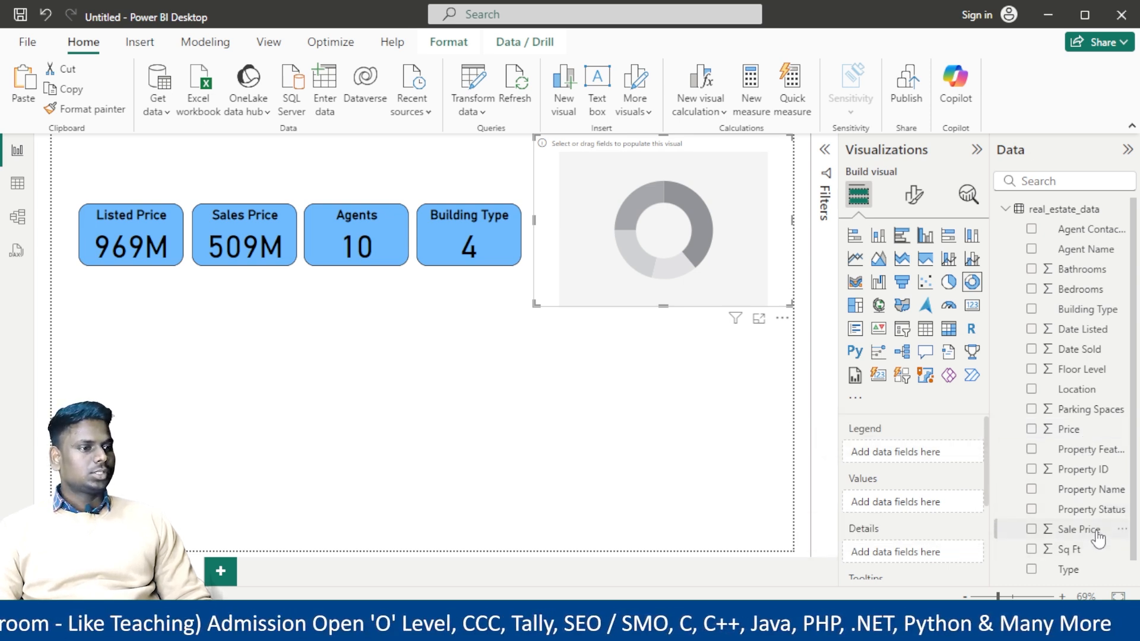
pyautogui.moveTo(1098, 537); pyautogui.dragTo(940, 505)
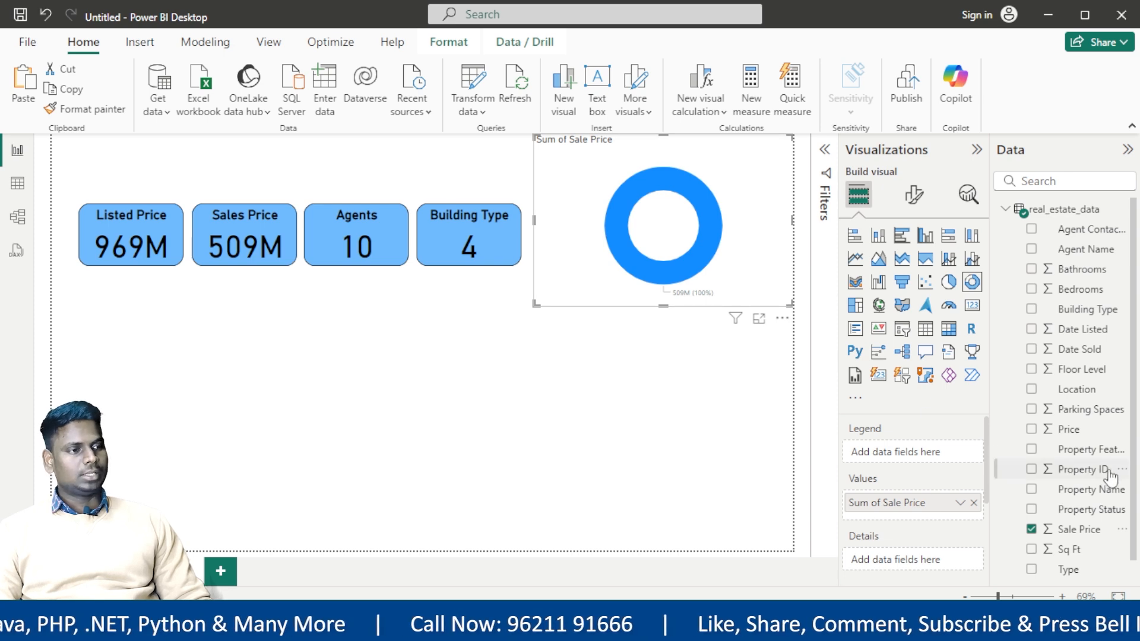
pyautogui.scroll(-1, 1082, 509)
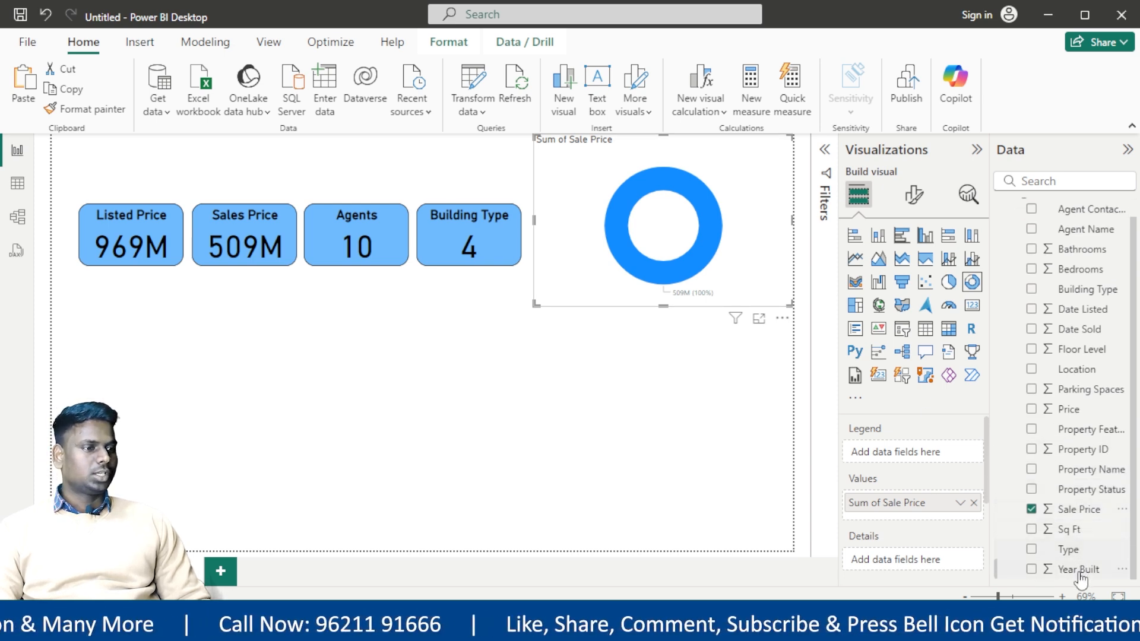
pyautogui.moveTo(1078, 571); pyautogui.dragTo(921, 454)
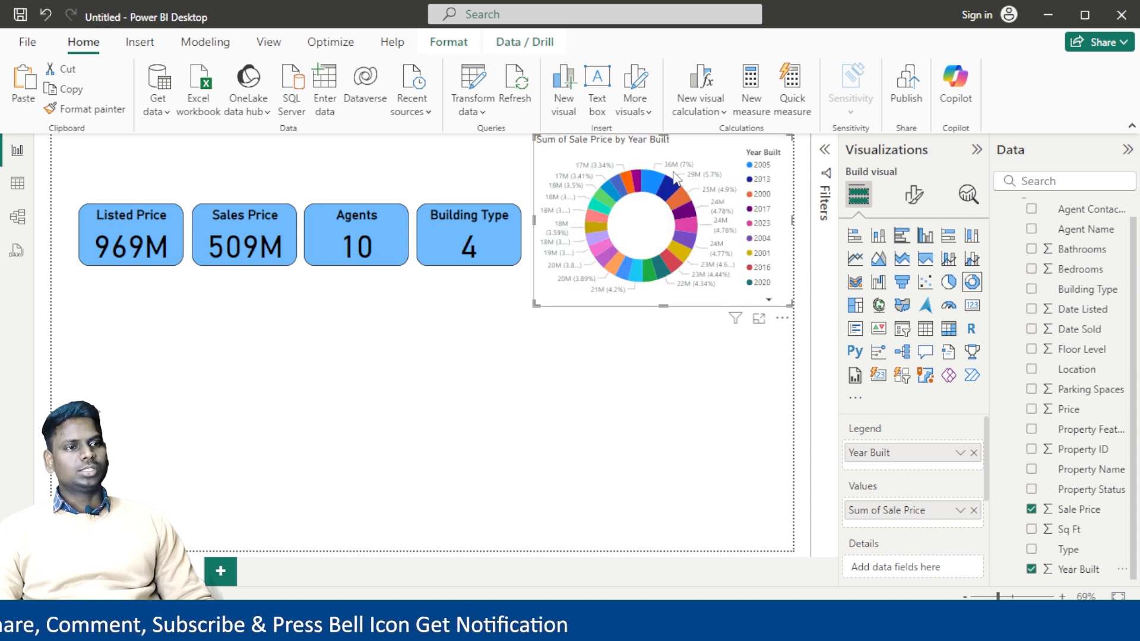
# Check the donut chart's fields in the finished Real Estate report, and replace Sale Price with Price in the new donut's values
pyautogui.moveTo(662, 187)
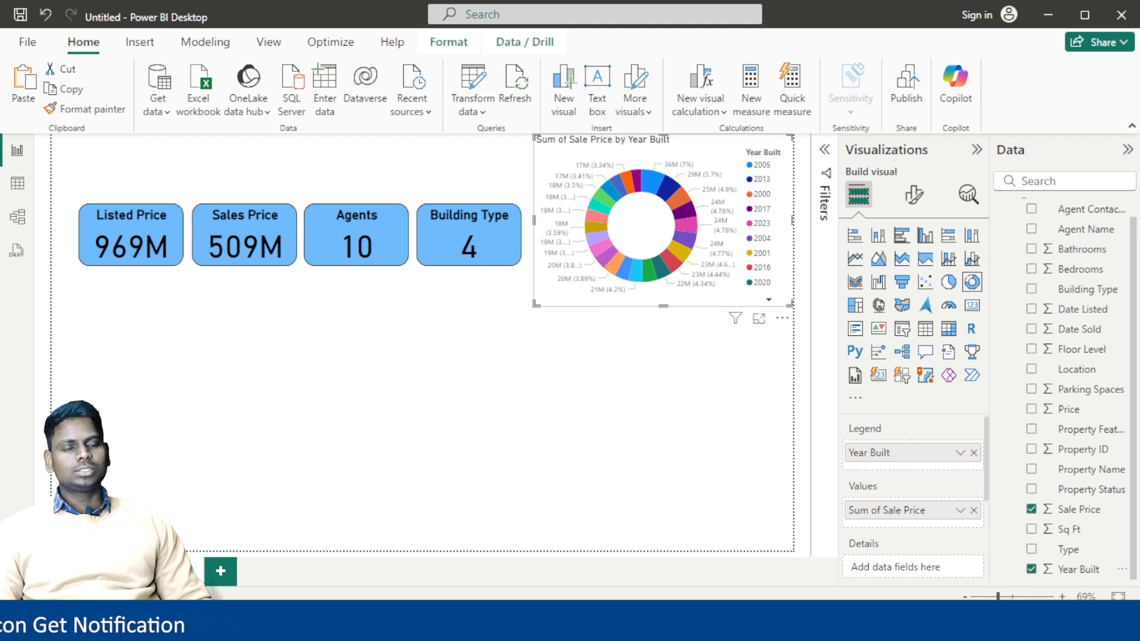
pyautogui.moveTo(267, 623)
pyautogui.click(214, 540)
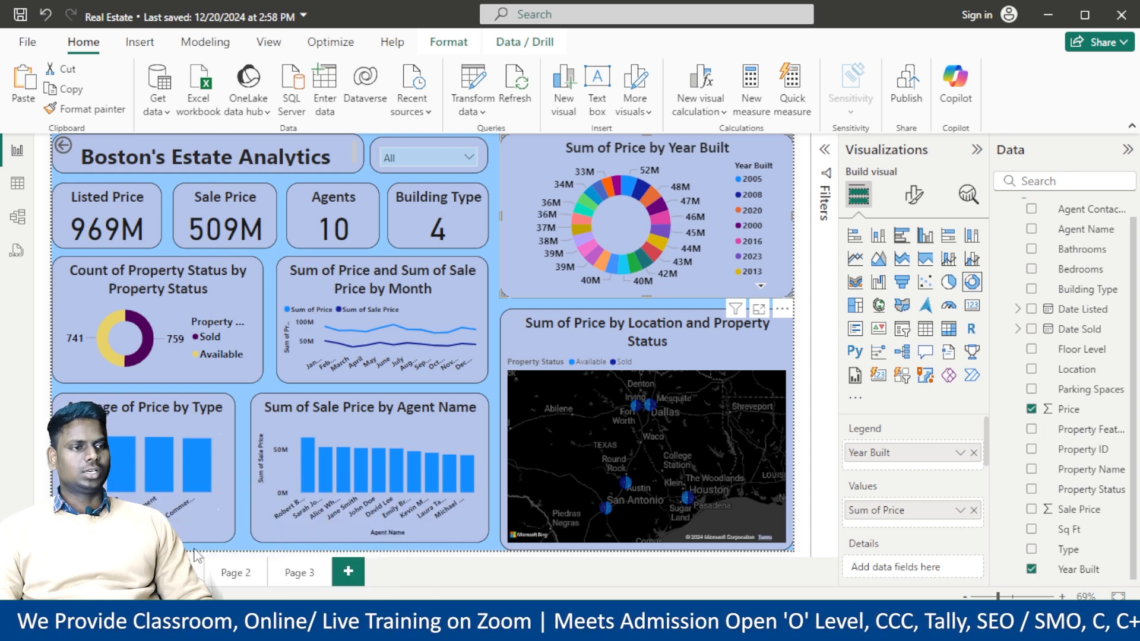
pyautogui.click(383, 534)
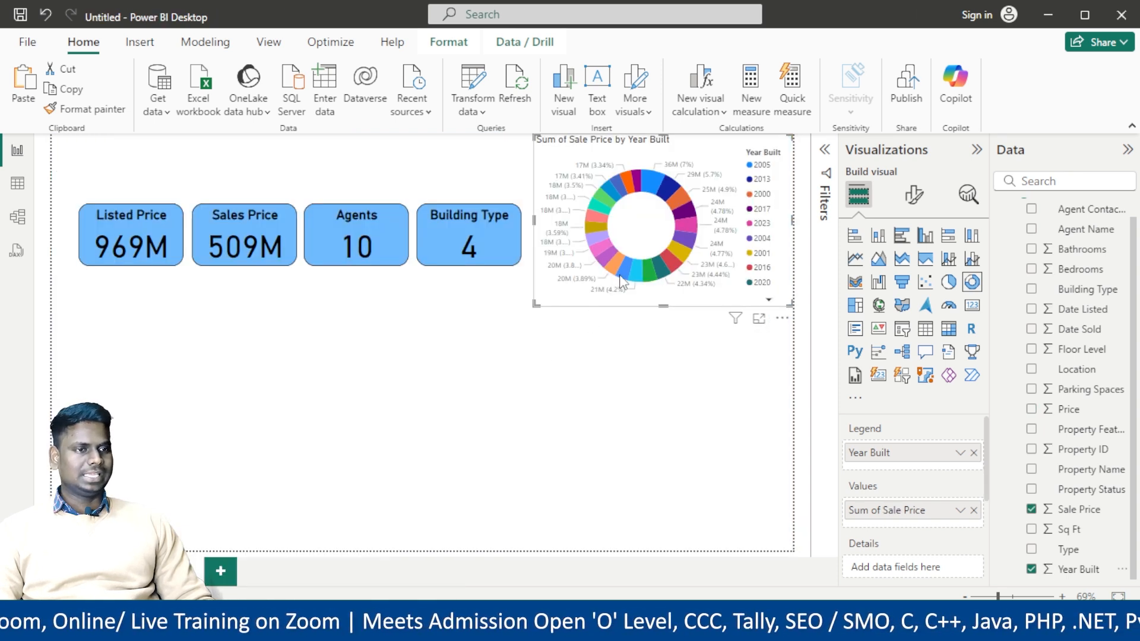
pyautogui.click(973, 511)
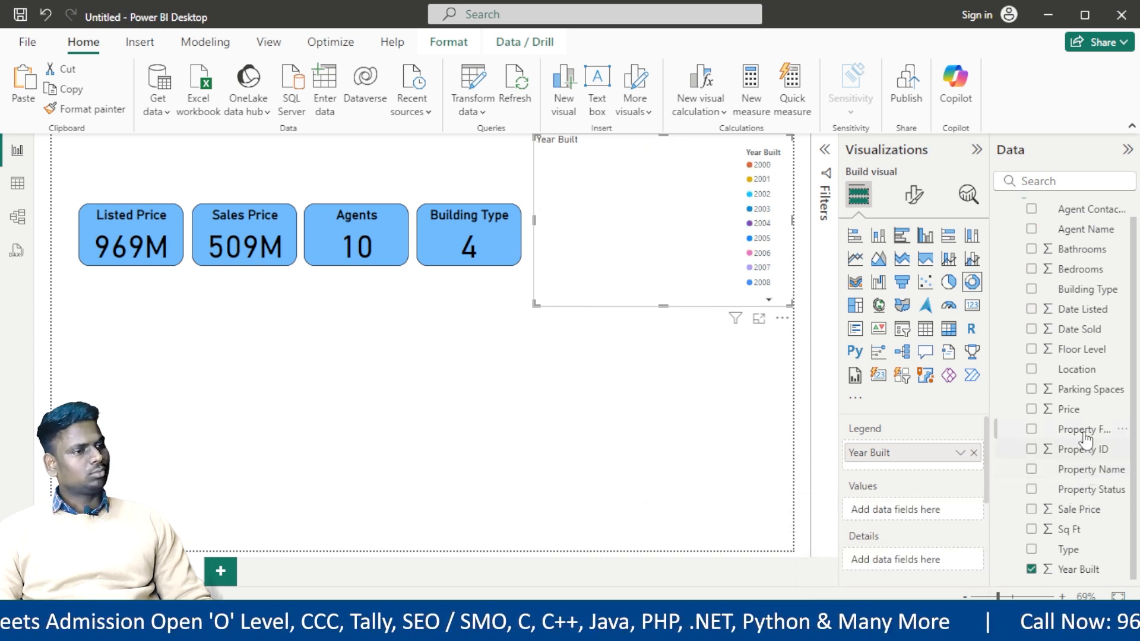
pyautogui.moveTo(1079, 414); pyautogui.dragTo(922, 508)
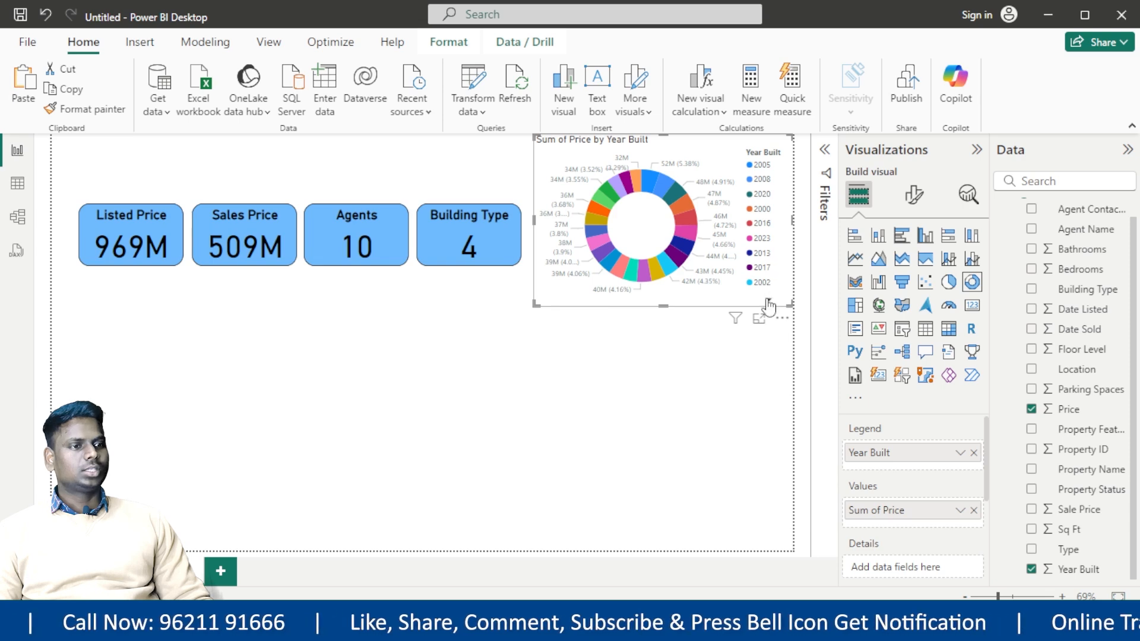
# Copy the Building Type card's formatting onto the Sum of Price by Year Built donut chart and deselect it
pyautogui.click(493, 229)
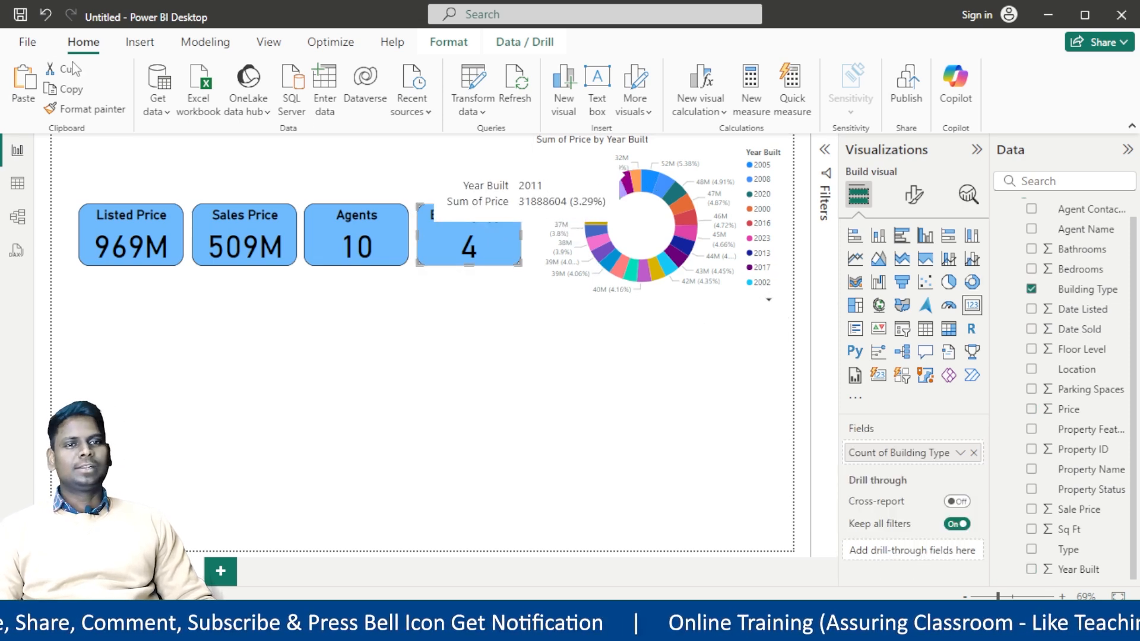
pyautogui.click(77, 109)
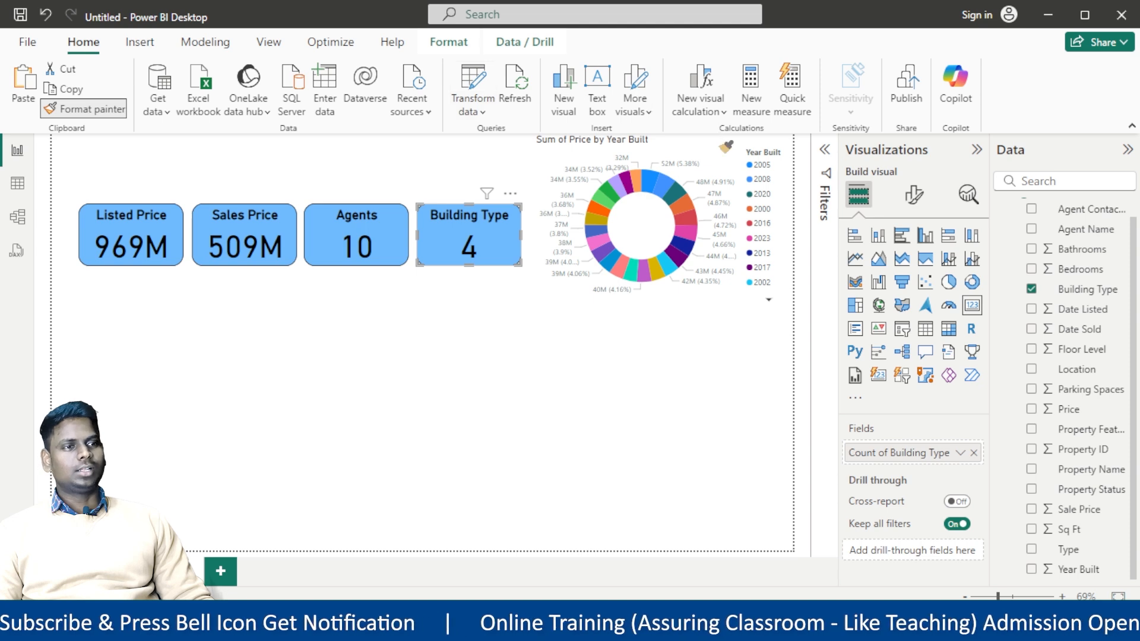
pyautogui.click(546, 249)
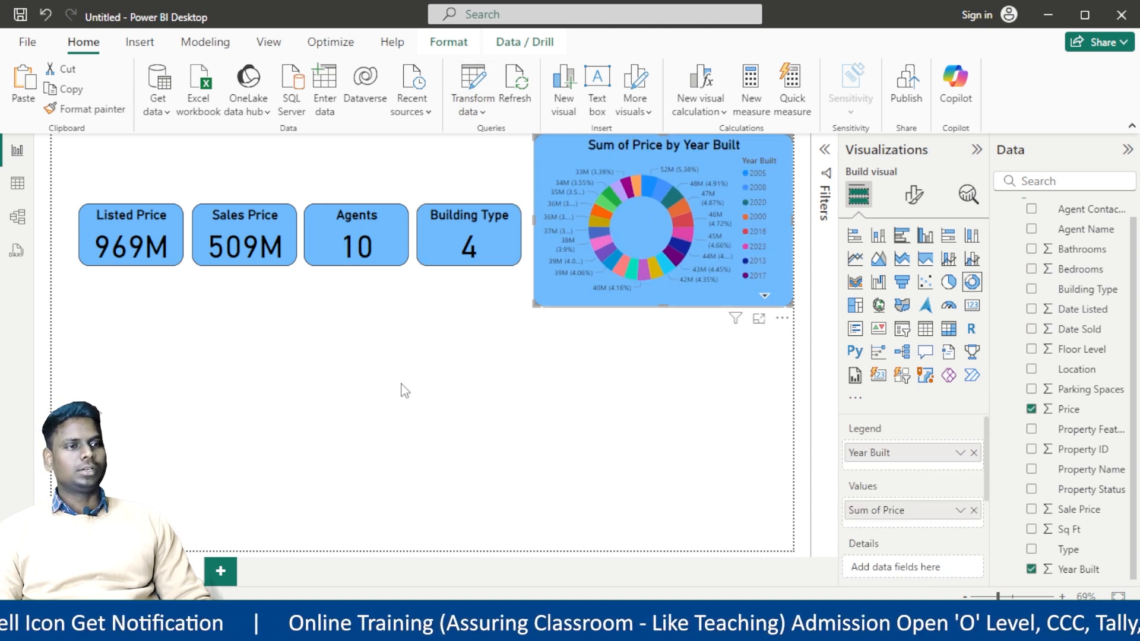
pyautogui.click(632, 392)
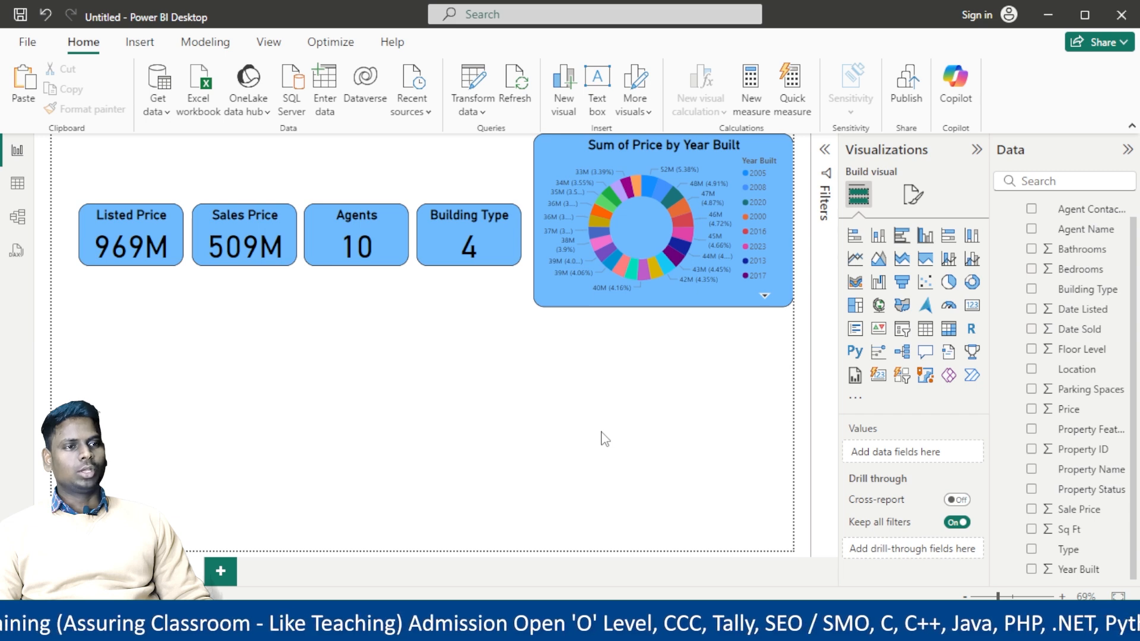
# Format the donut chart's legend text as black, bold and size 10
pyautogui.click(763, 145)
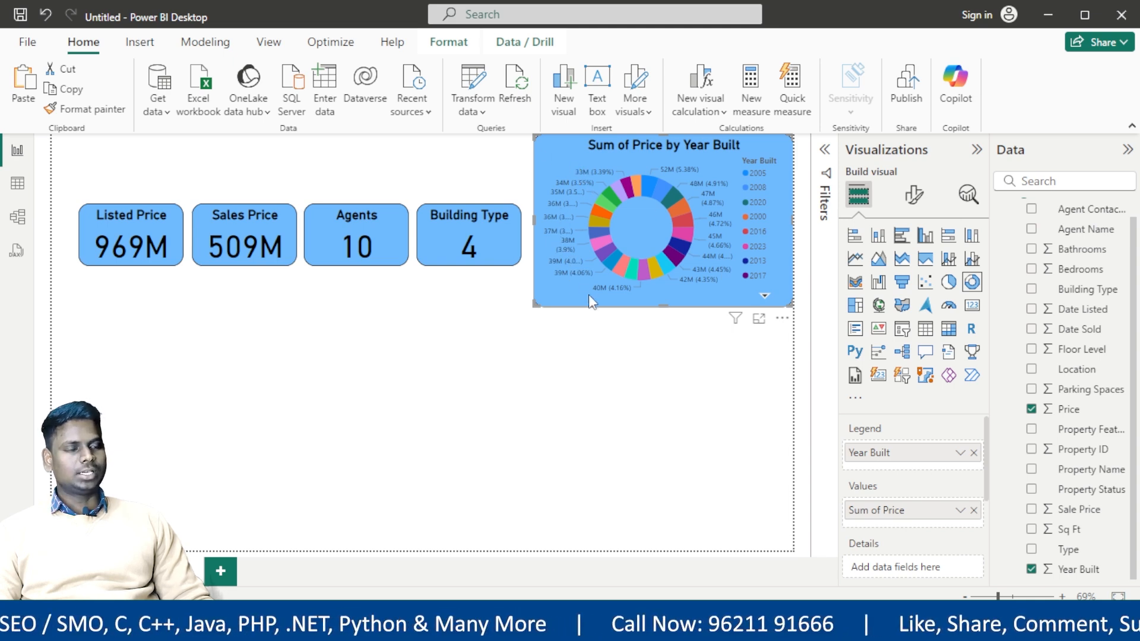
pyautogui.click(913, 194)
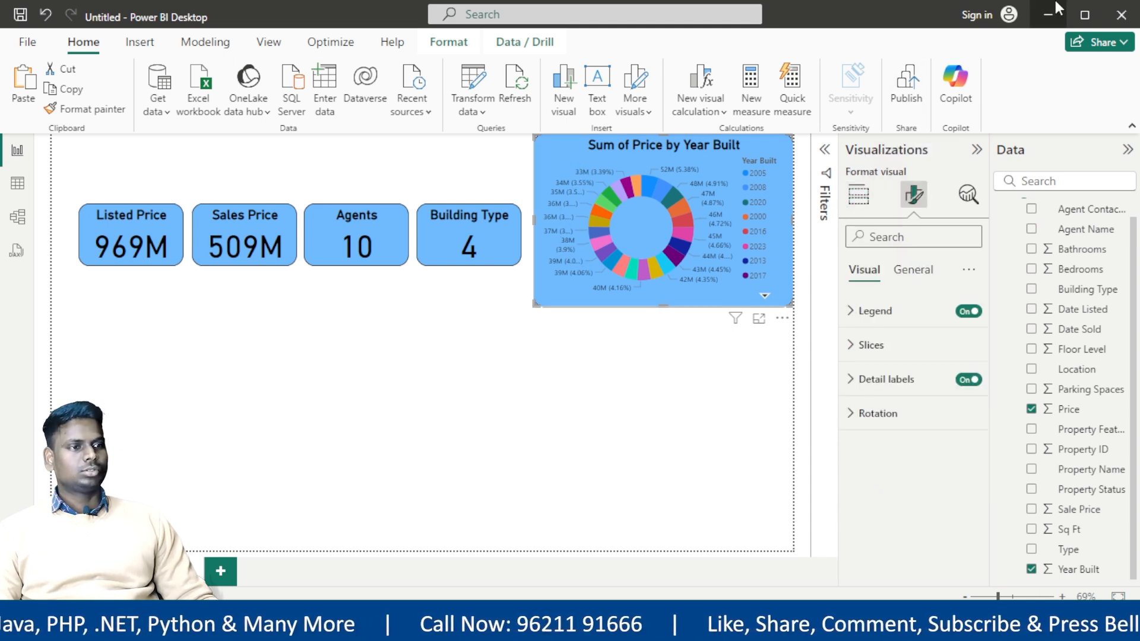
pyautogui.click(871, 321)
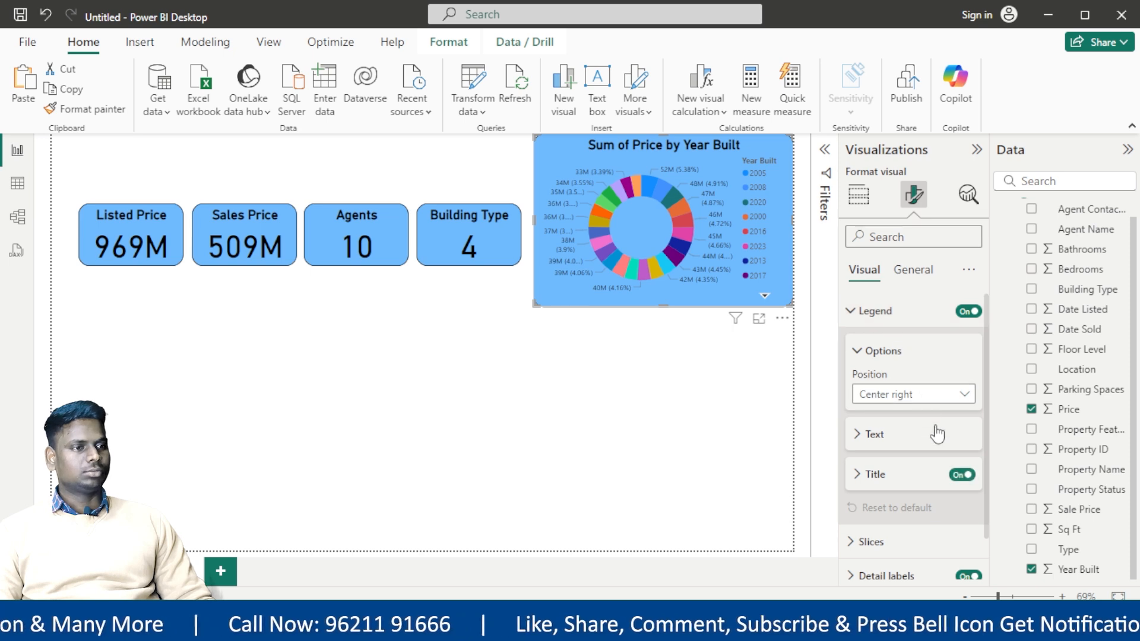
pyautogui.scroll(-1, 931, 453)
pyautogui.scroll(-1, 930, 453)
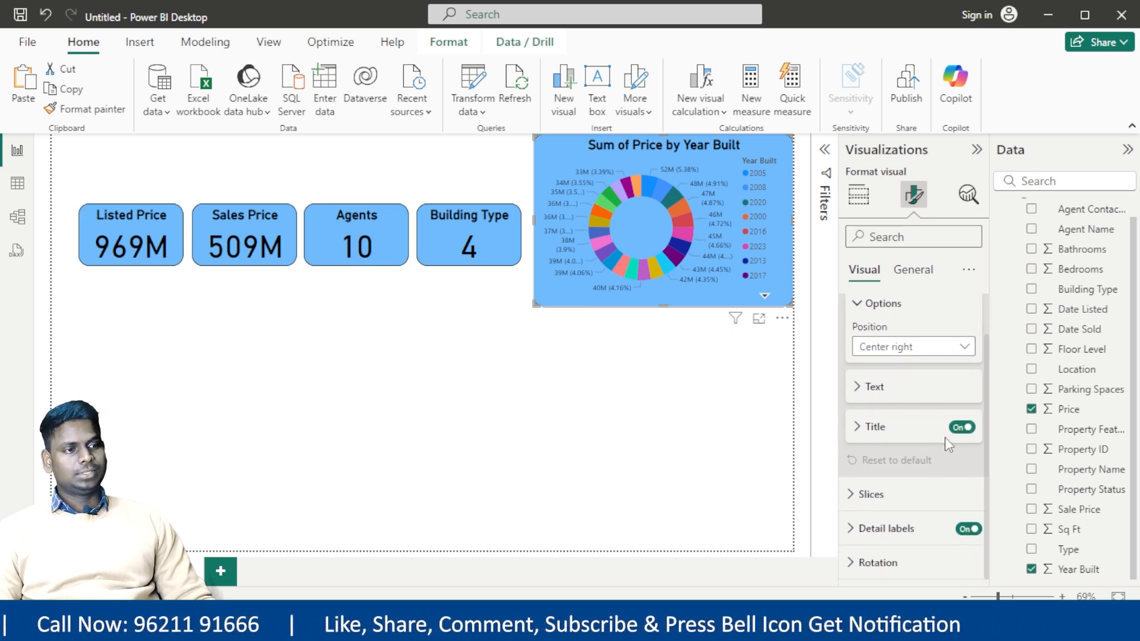
pyautogui.click(868, 387)
pyautogui.scroll(-1, 914, 419)
pyautogui.scroll(-1, 908, 421)
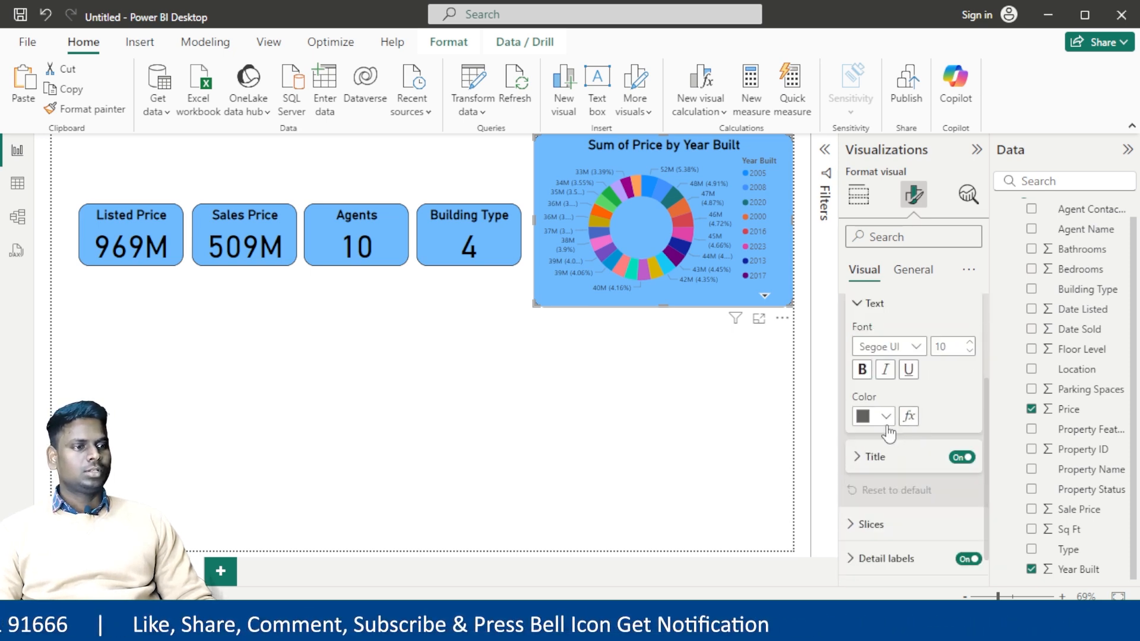
pyautogui.click(887, 419)
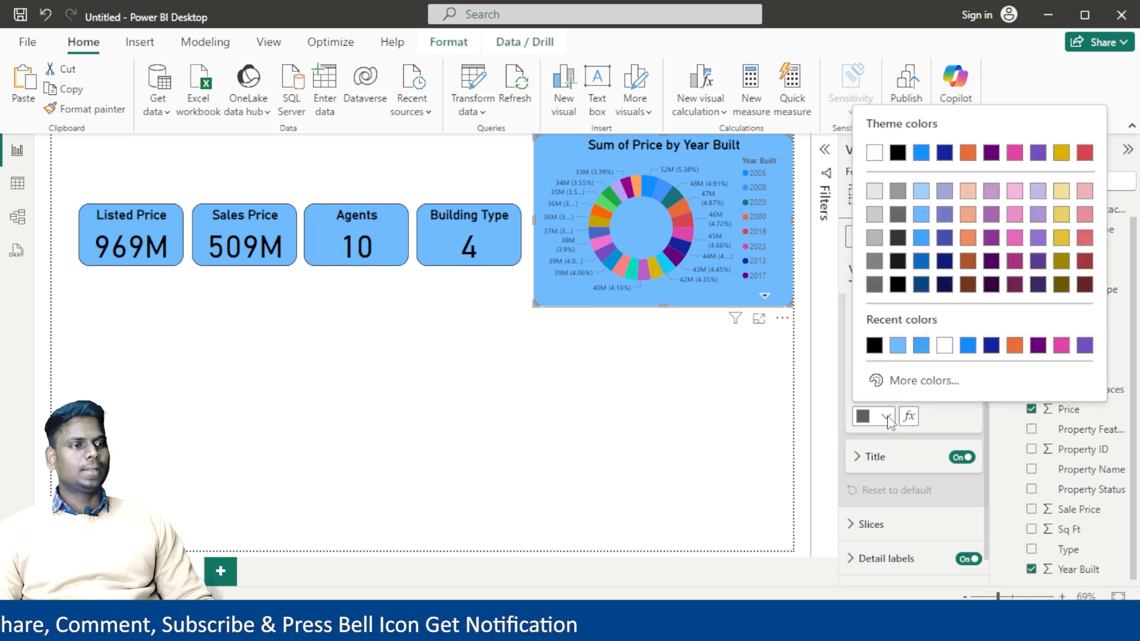
pyautogui.click(896, 150)
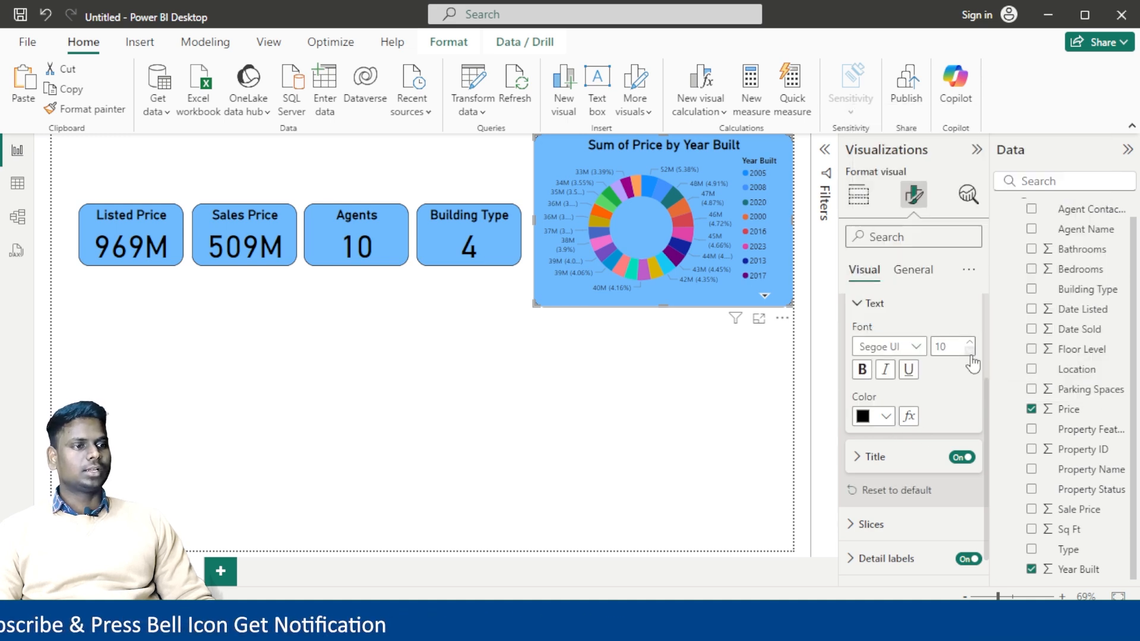
pyautogui.click(862, 369)
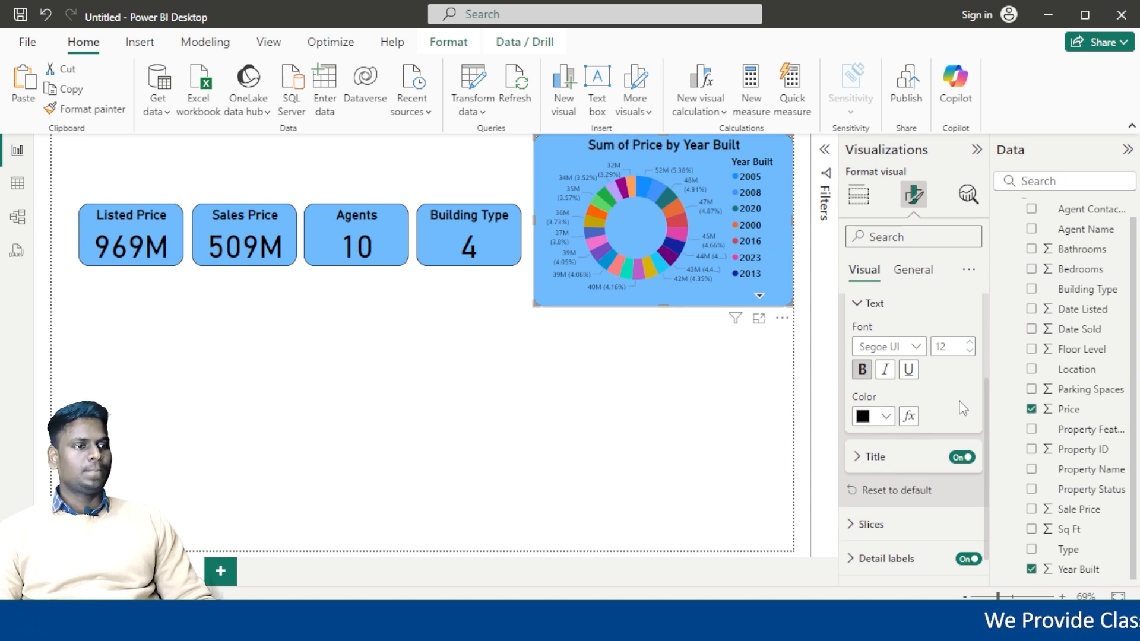
pyautogui.click(970, 352)
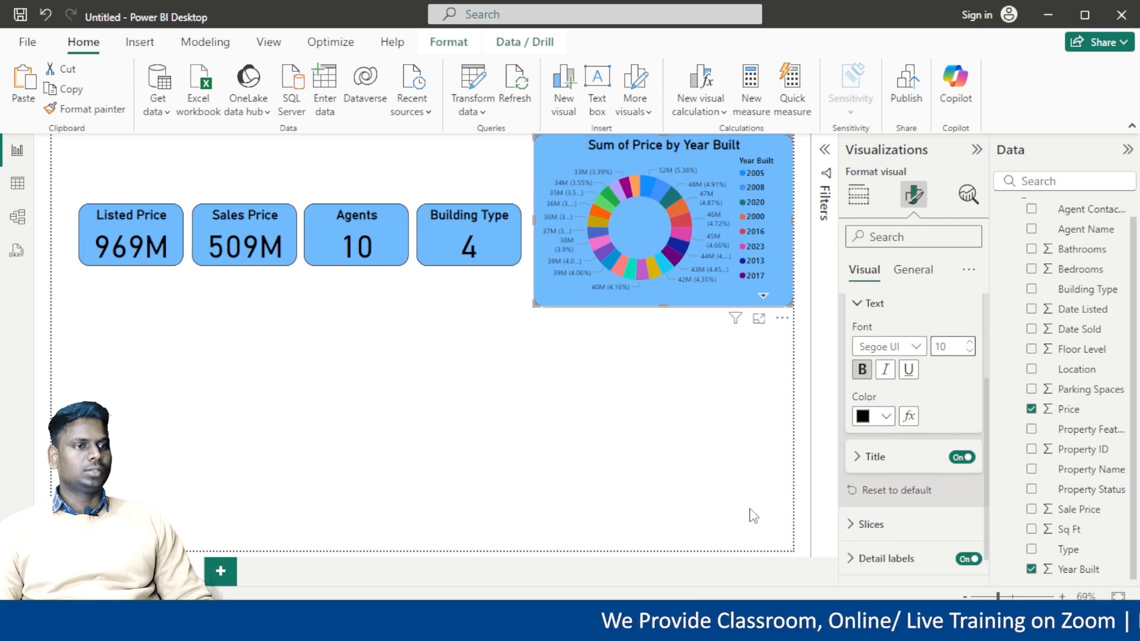
# Set the text color of the donut chart's detail label values to black
pyautogui.scroll(-1, 893, 507)
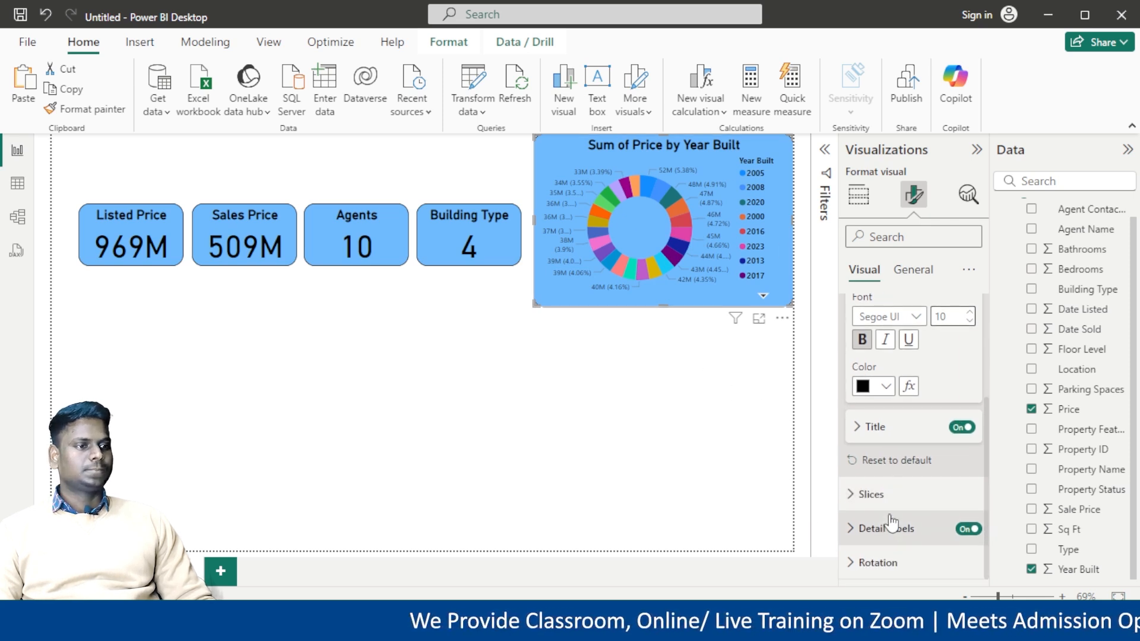
pyautogui.click(889, 525)
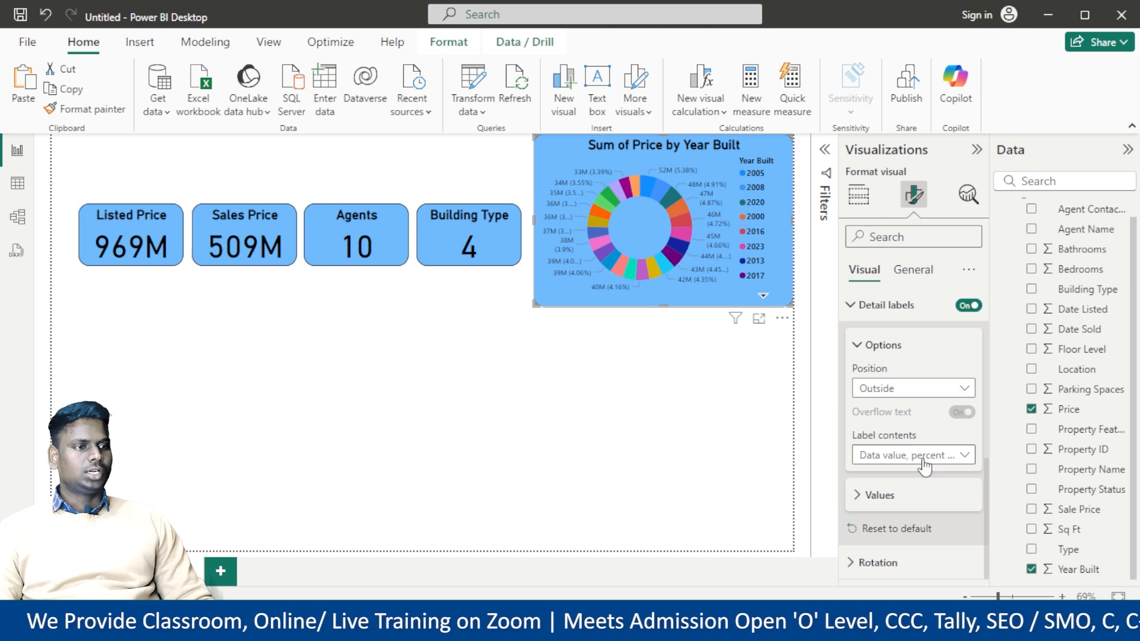
pyautogui.click(878, 495)
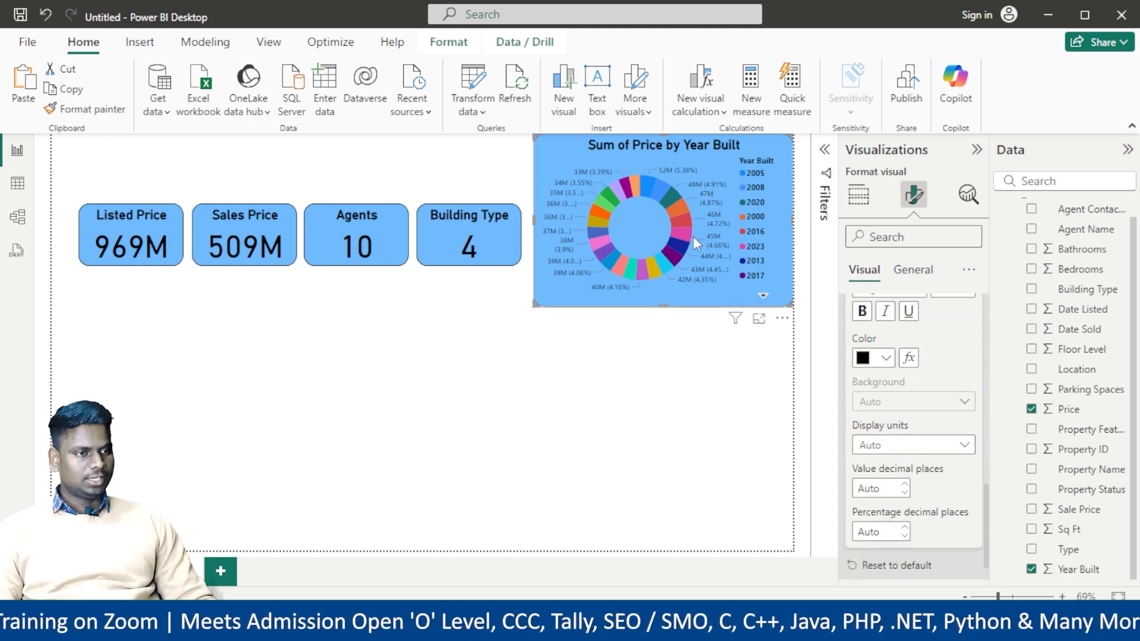
pyautogui.click(884, 358)
pyautogui.click(897, 95)
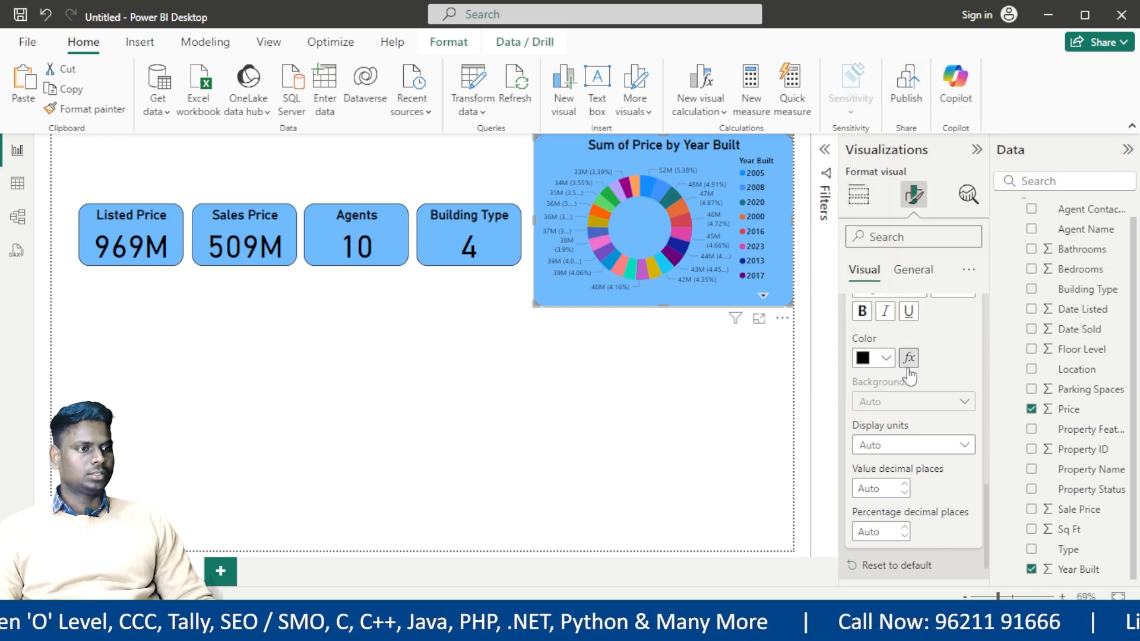
pyautogui.scroll(-1, 924, 389)
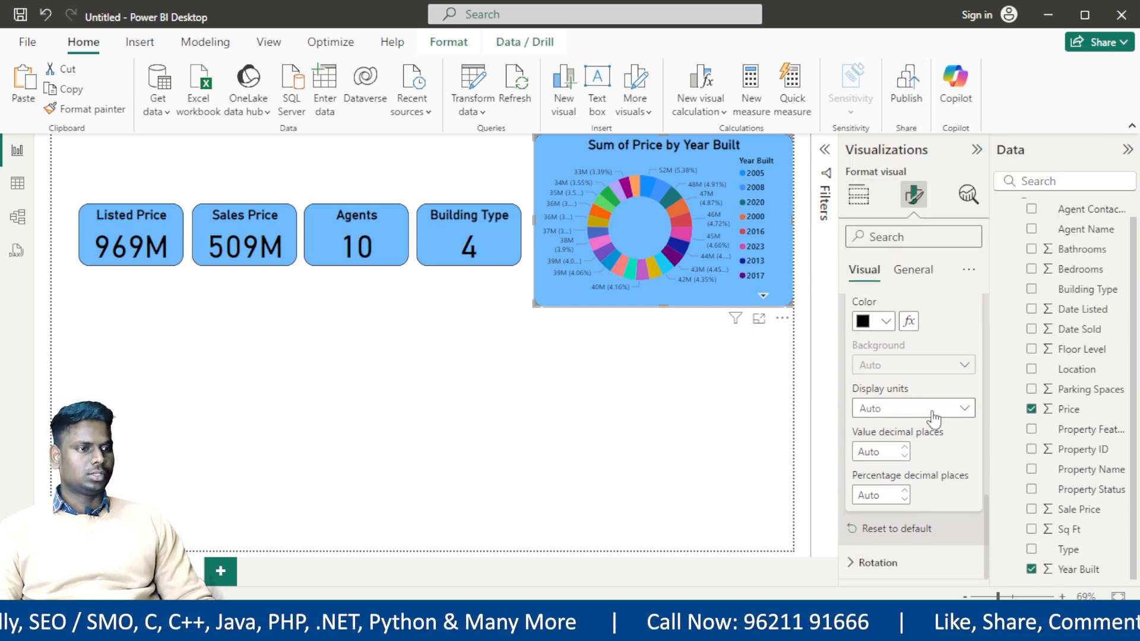
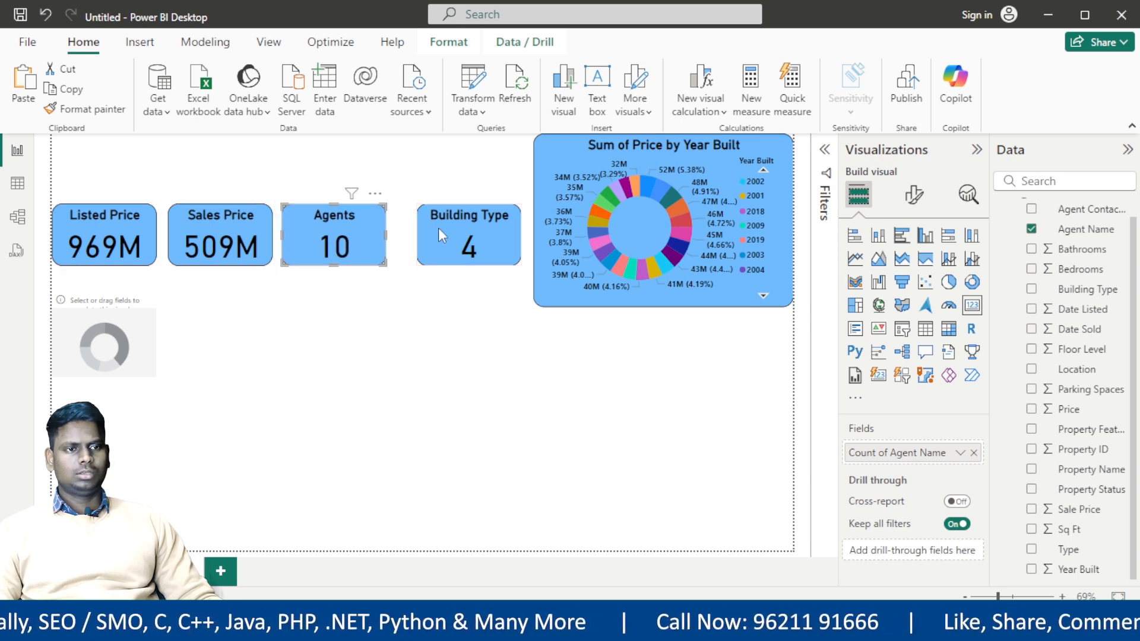
# Move the Building Type card closer to the Agents card, and widen the Year Built donut chart toward the cards
pyautogui.moveTo(500, 227); pyautogui.dragTo(478, 224)
pyautogui.click(542, 374)
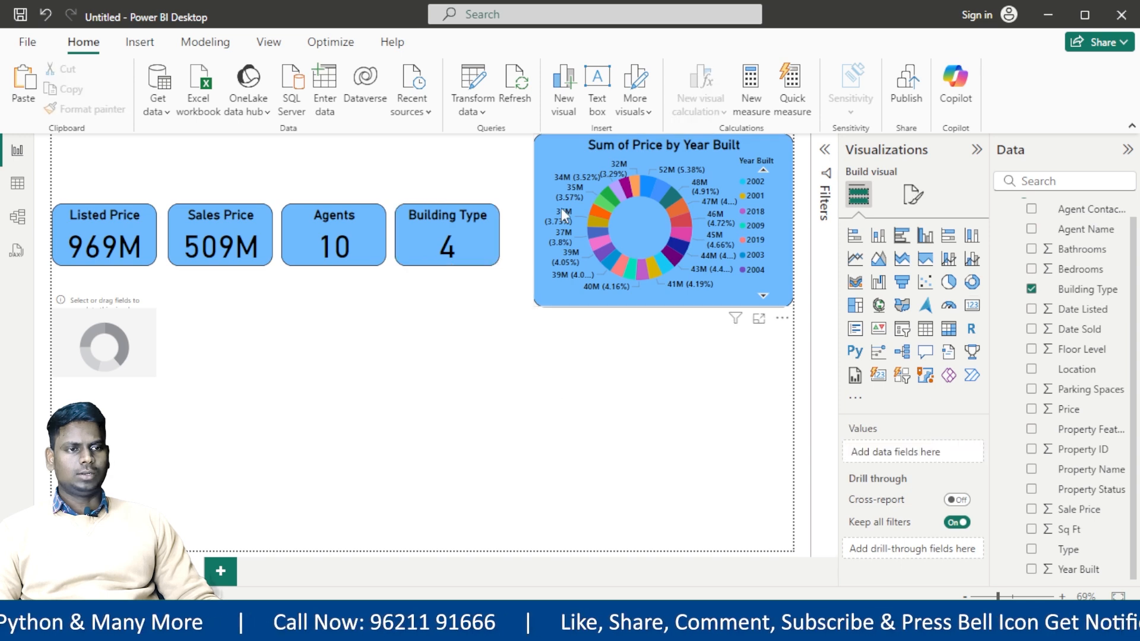
pyautogui.click(539, 293)
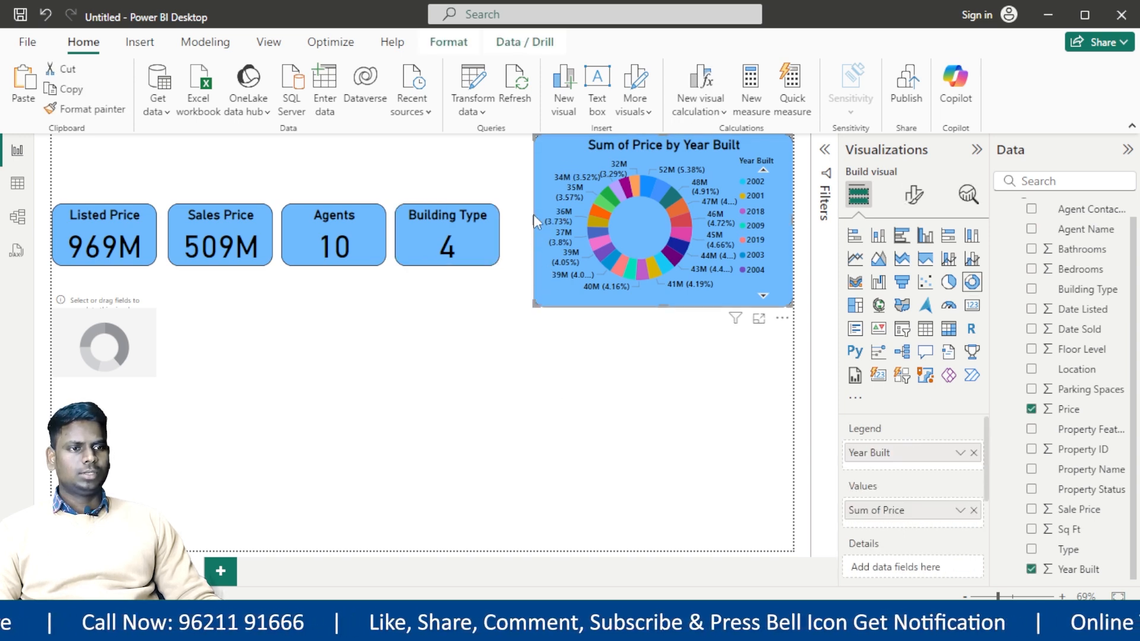
pyautogui.moveTo(533, 218); pyautogui.dragTo(510, 222)
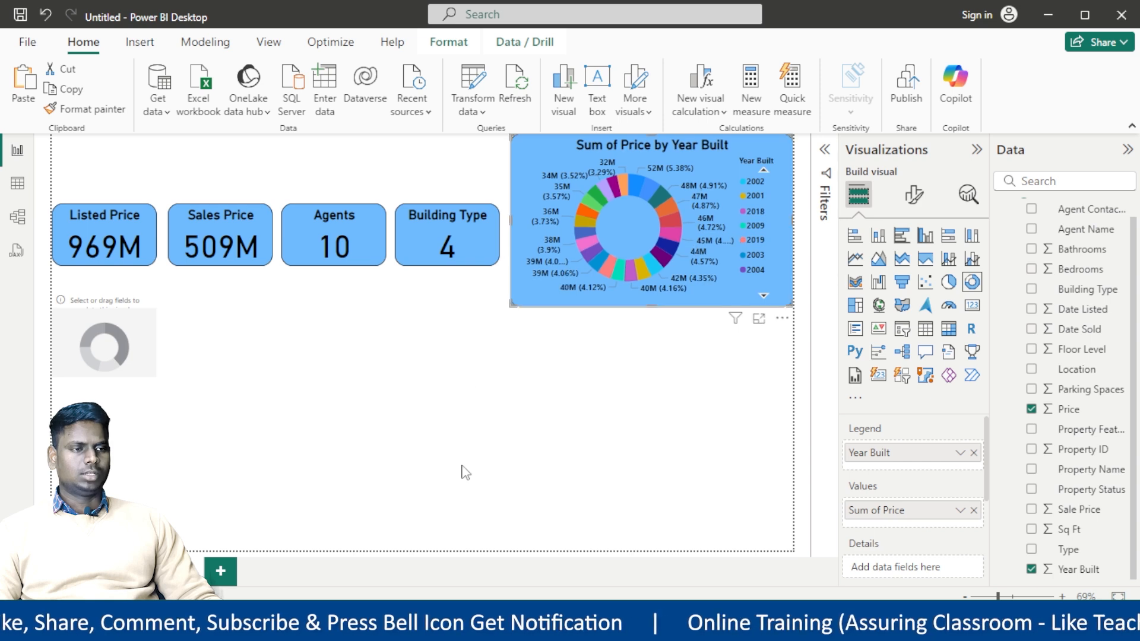
# Move the empty second donut chart up, just below the Listed Price card
pyautogui.click(193, 448)
pyautogui.click(127, 355)
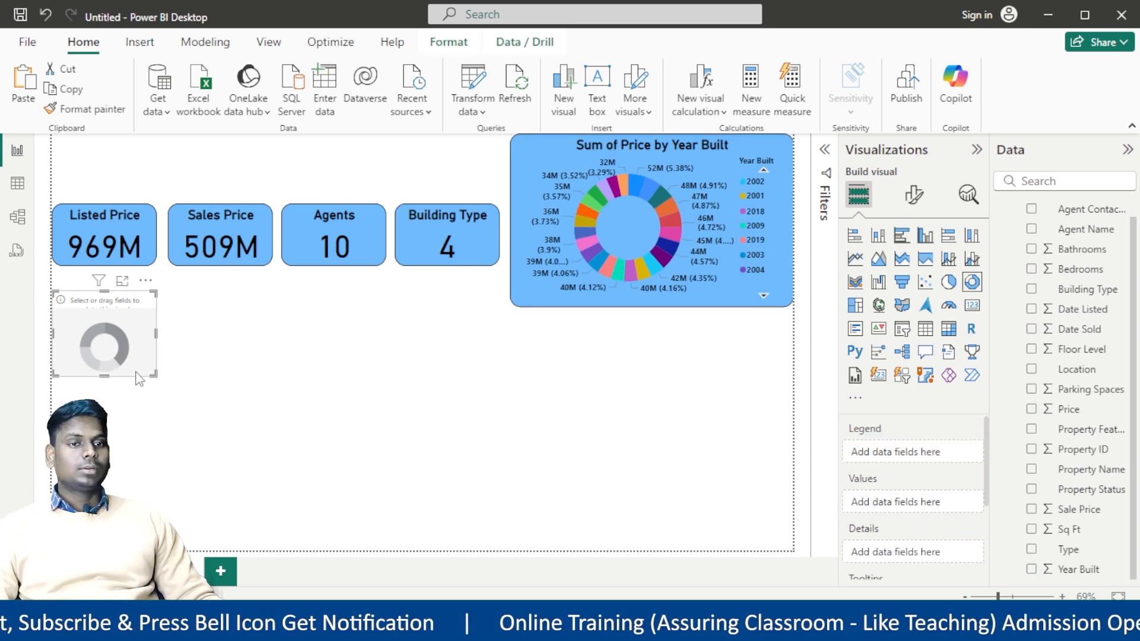
pyautogui.moveTo(125, 355); pyautogui.dragTo(121, 344)
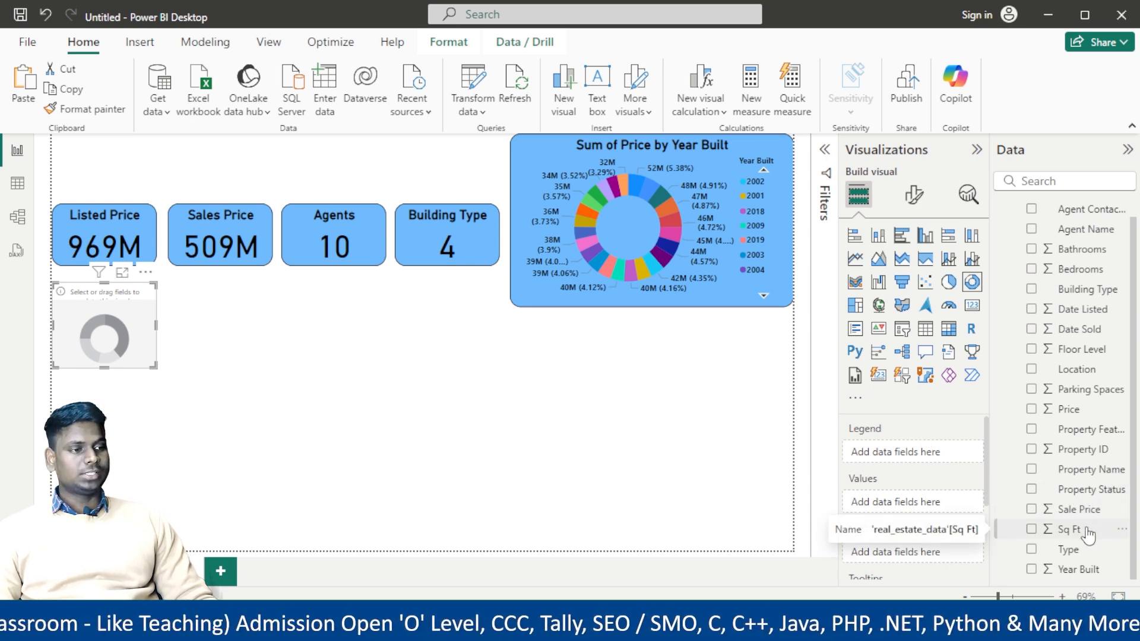
pyautogui.scroll(1, 1087, 536)
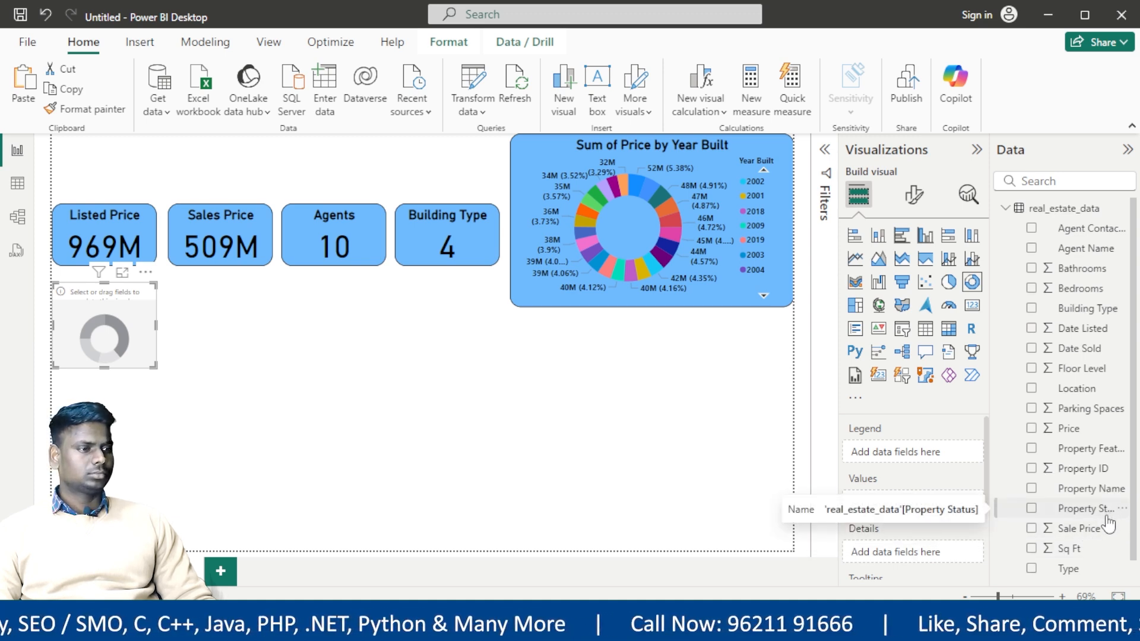
# Fill the empty donut chart with the count of Property ID as values and Property Status as legend
pyautogui.scroll(-1, 1108, 525)
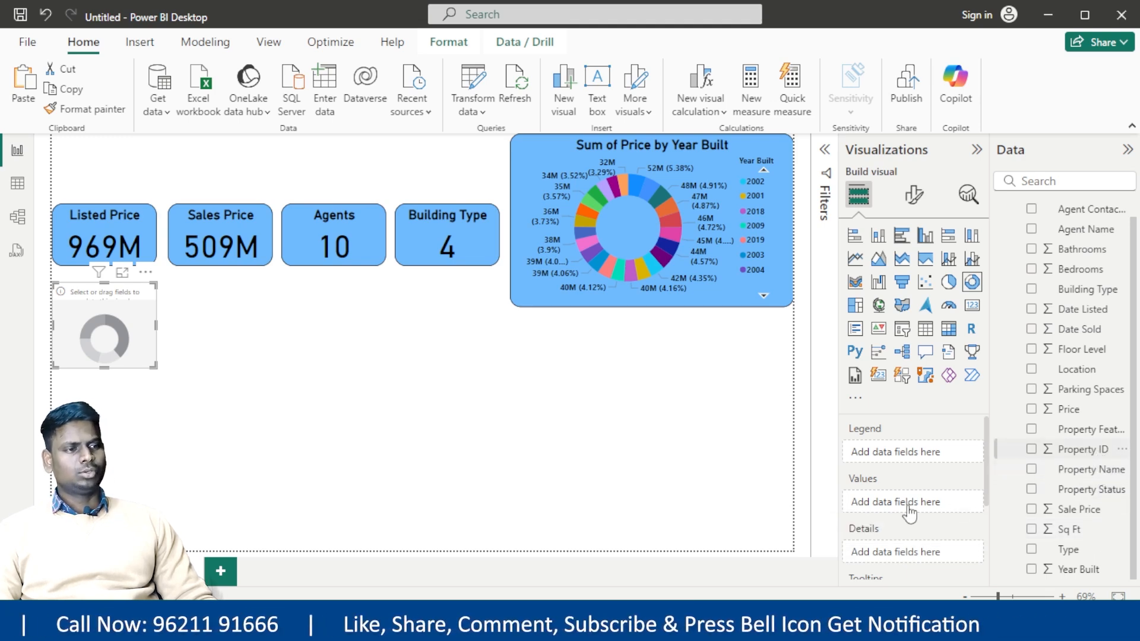
pyautogui.moveTo(908, 507); pyautogui.dragTo(899, 507)
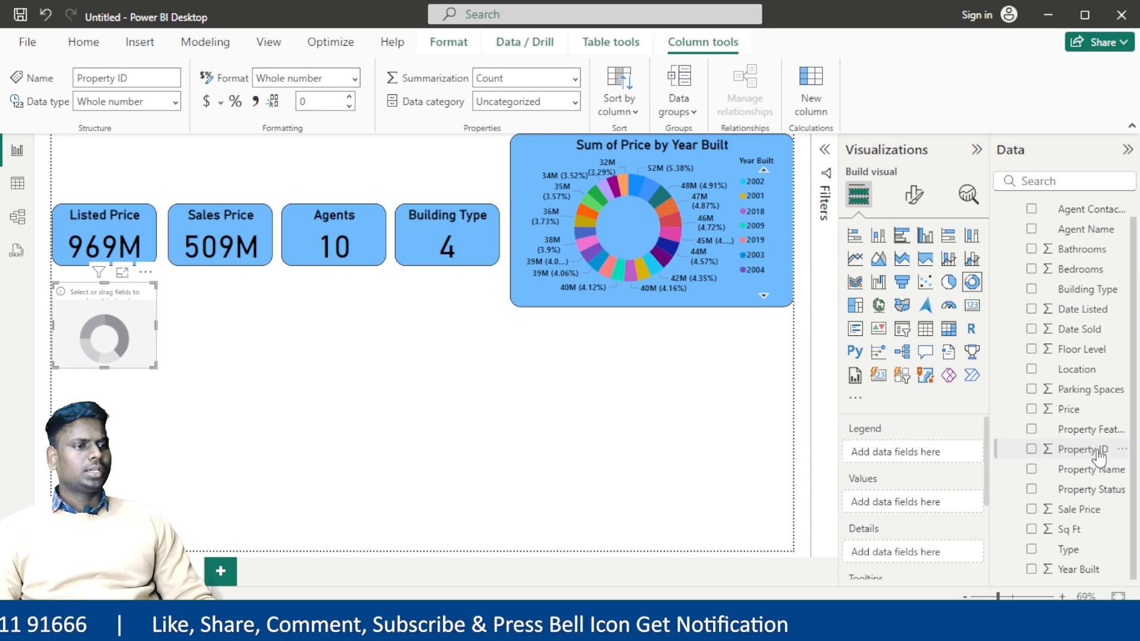
pyautogui.moveTo(1000, 449); pyautogui.dragTo(926, 502)
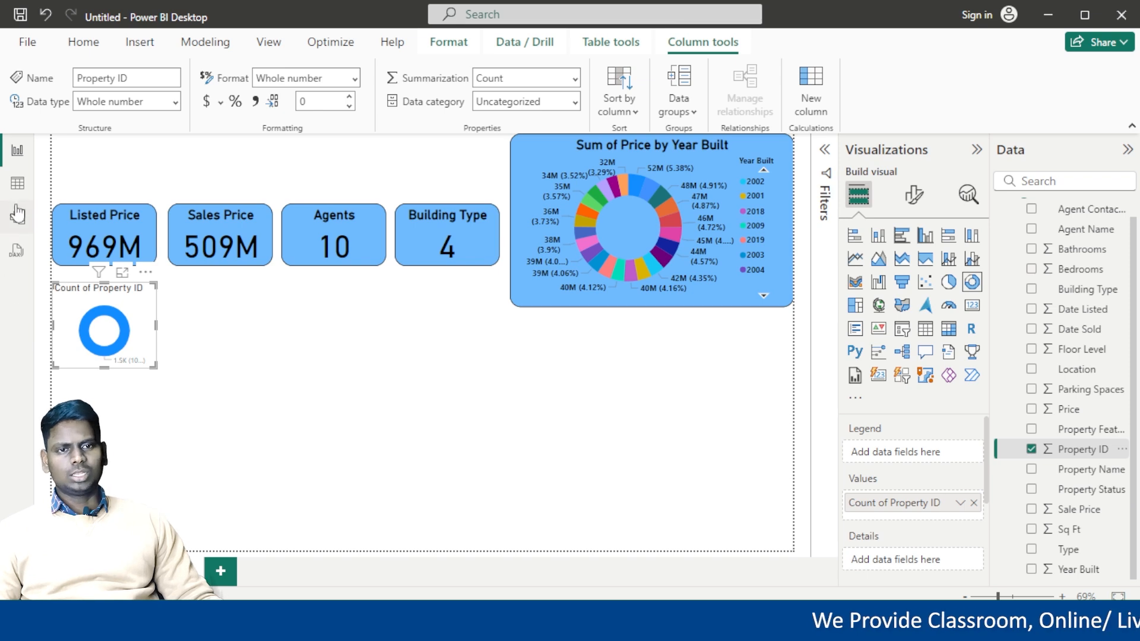
pyautogui.click(17, 183)
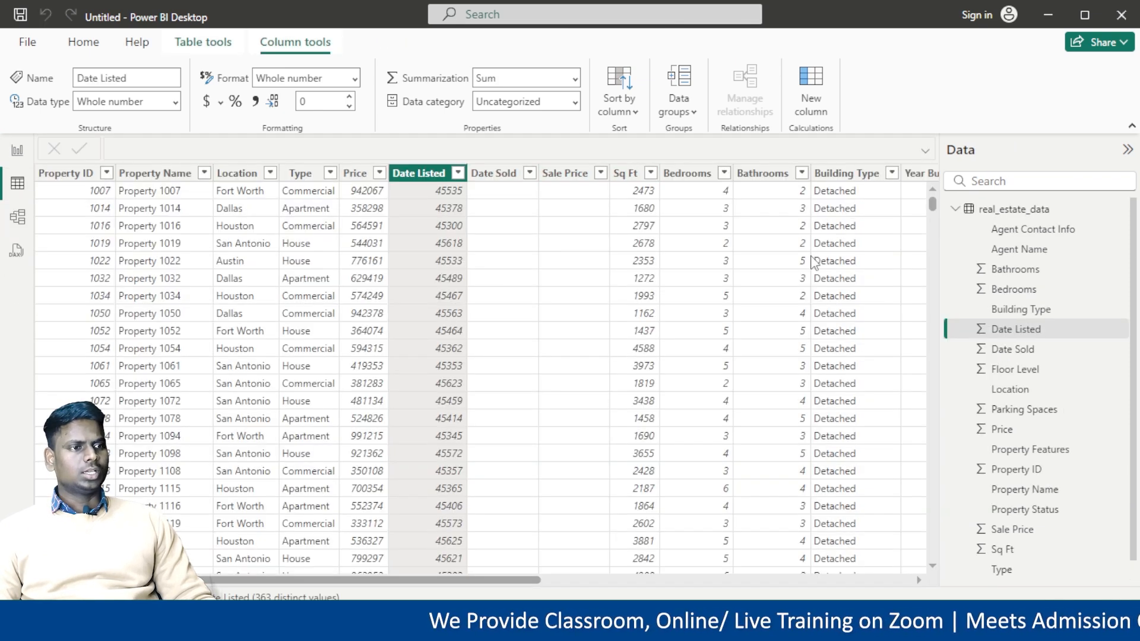
pyautogui.moveTo(437, 584); pyautogui.dragTo(741, 595)
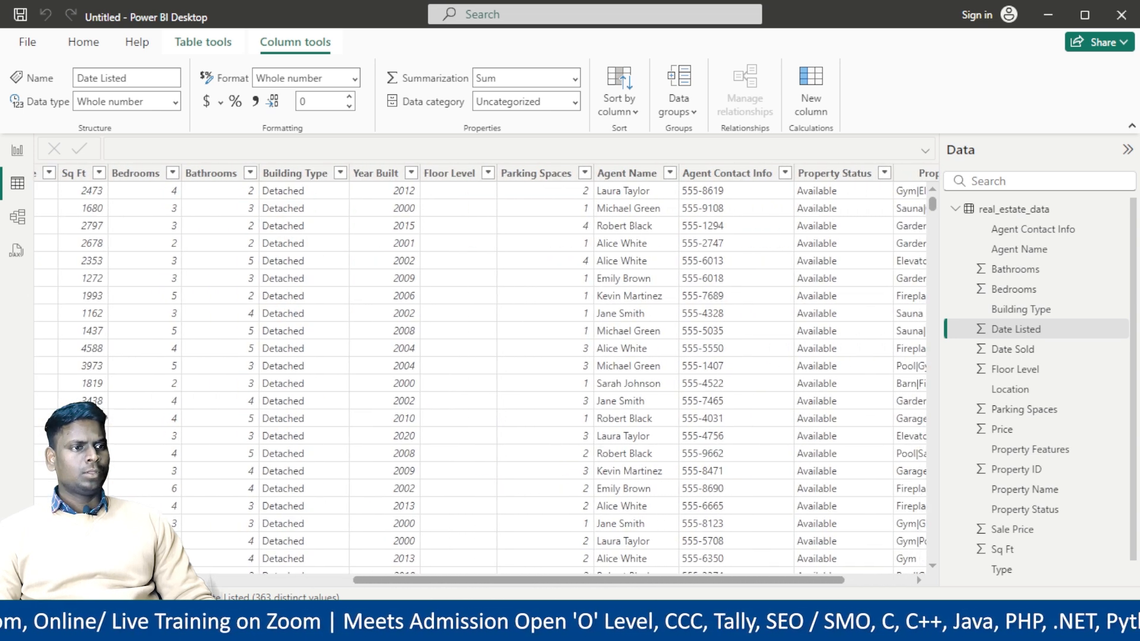
pyautogui.click(17, 151)
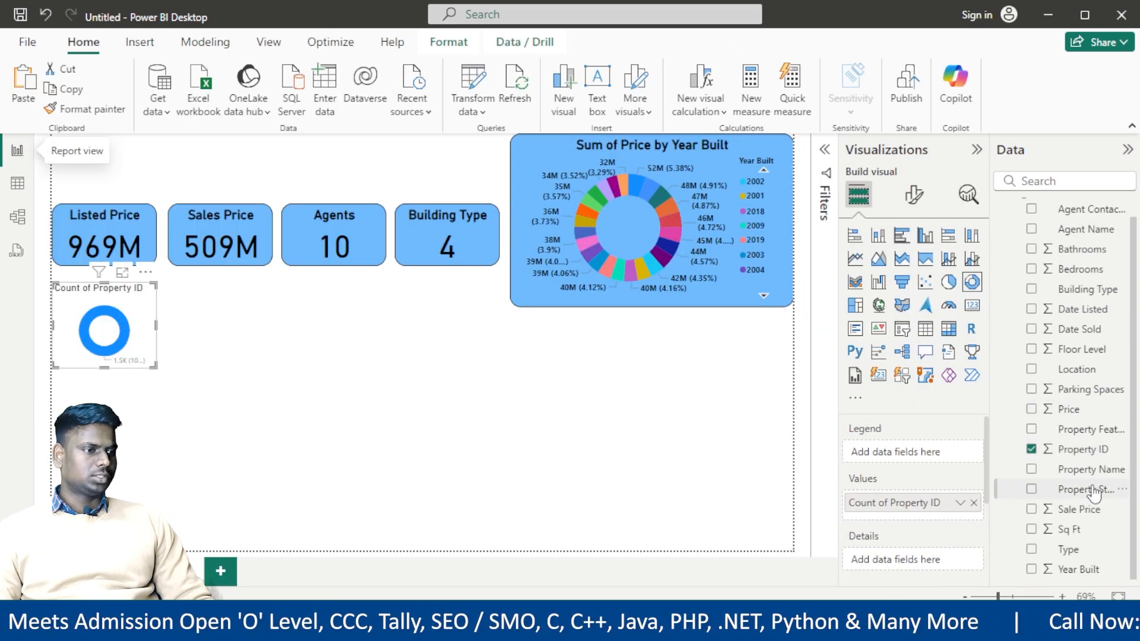
pyautogui.moveTo(1086, 489); pyautogui.dragTo(926, 454)
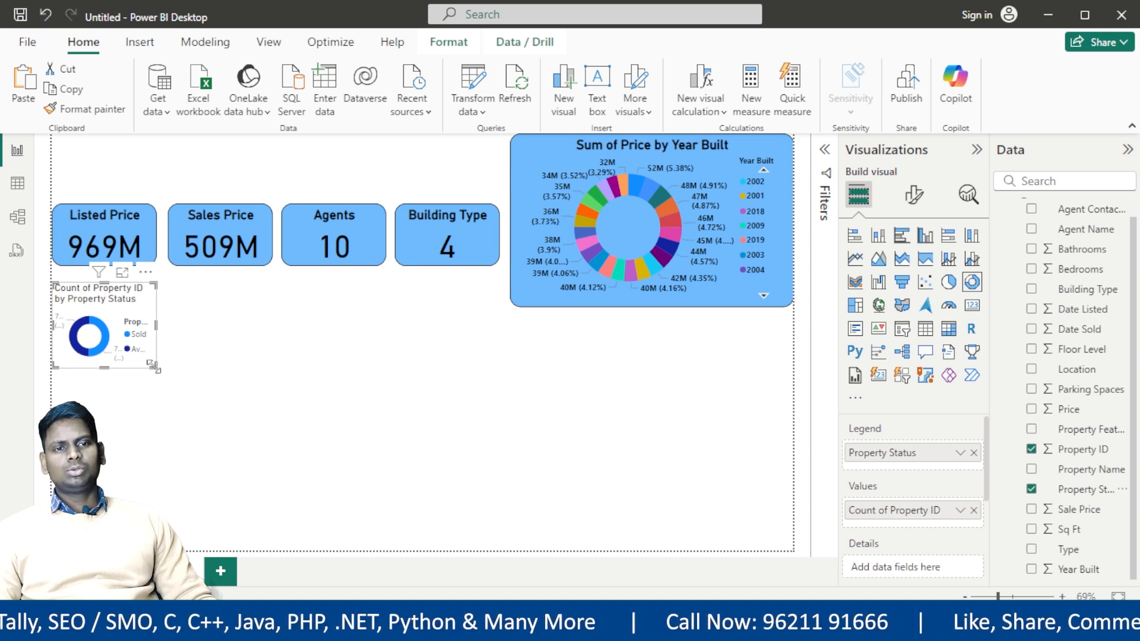
# Enlarge the property status donut chart and copy the Building Type card's formatting onto it
pyautogui.moveTo(155, 366); pyautogui.dragTo(220, 393)
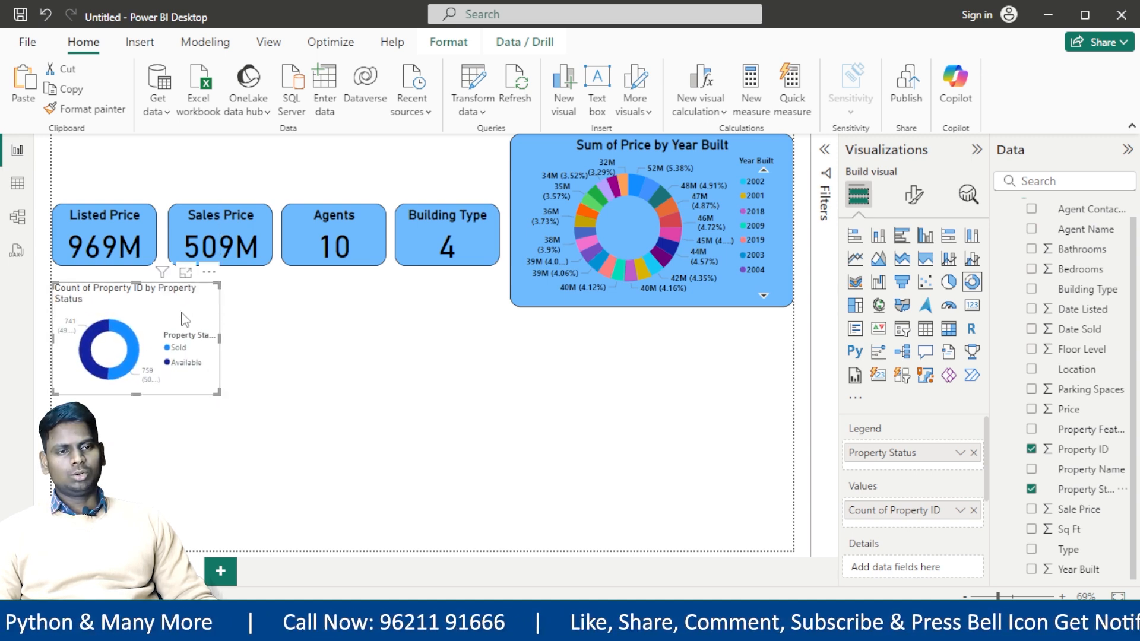
pyautogui.click(421, 238)
pyautogui.click(78, 110)
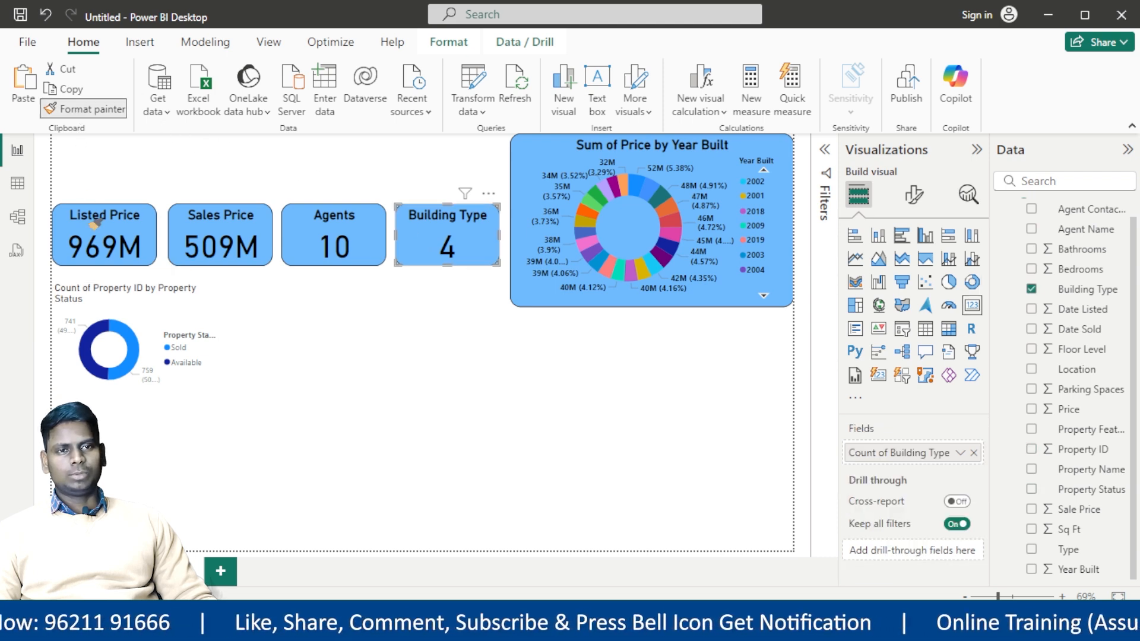
pyautogui.click(161, 313)
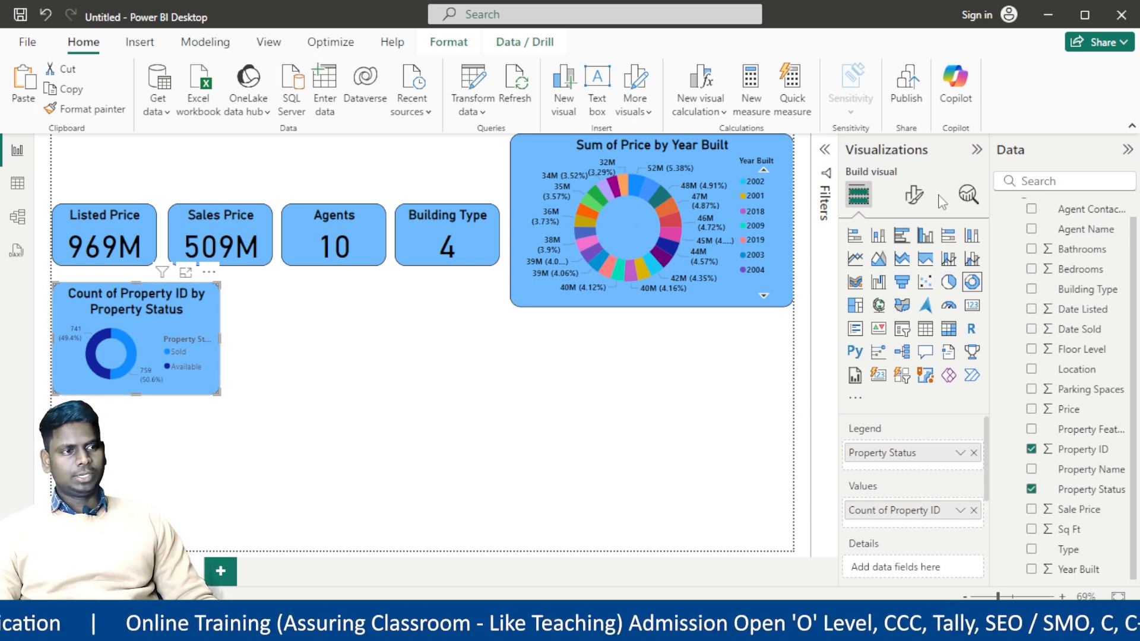
# Shorten the second donut chart's title to "Property Status"
pyautogui.click(914, 195)
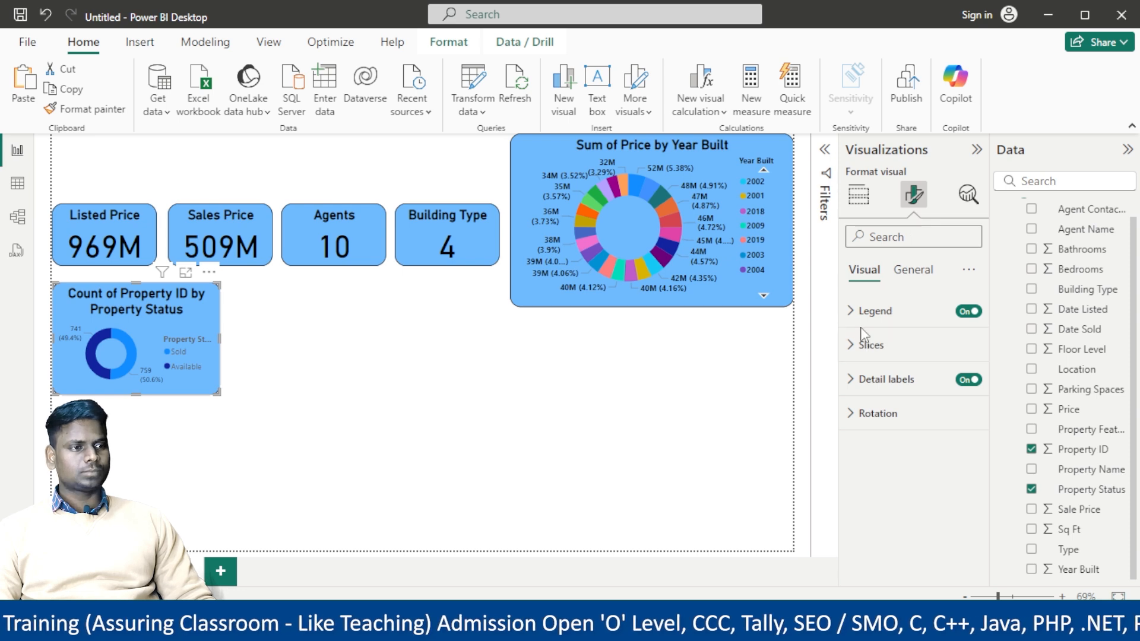
pyautogui.click(922, 274)
pyautogui.click(880, 351)
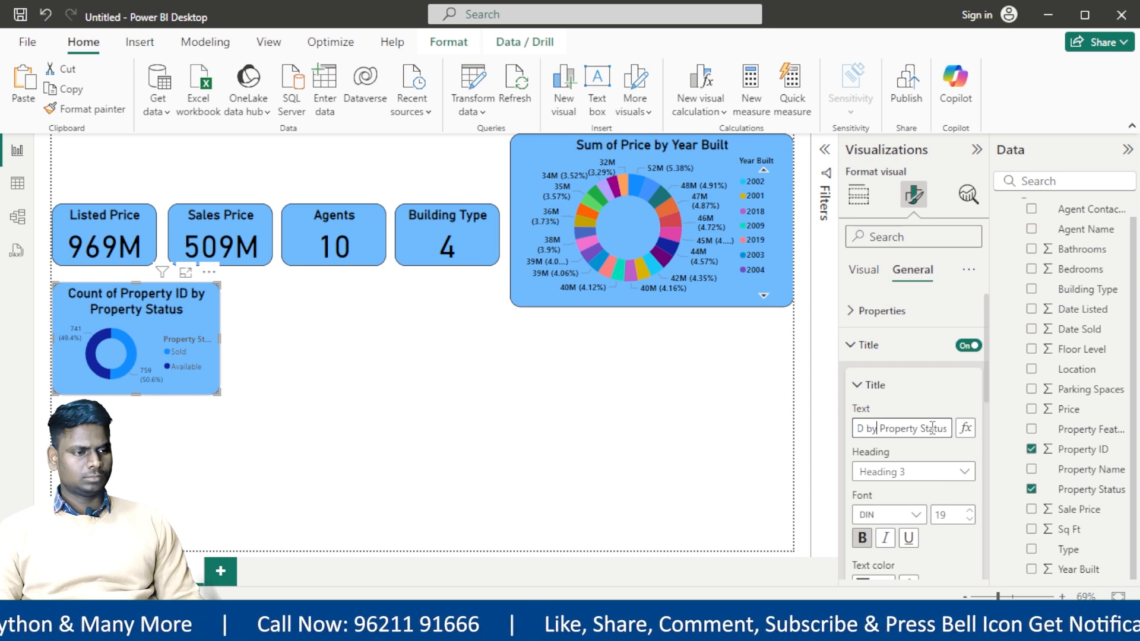
pyautogui.press('BackSpace')
pyautogui.press('BackSpace')
pyautogui.press('BackSpace')
pyautogui.press('BackSpace')
pyautogui.press('BackSpace')
pyautogui.press('BackSpace')
pyautogui.press('BackSpace')
pyautogui.press('BackSpace')
pyautogui.press('BackSpace')
pyautogui.press('BackSpace')
pyautogui.press('BackSpace')
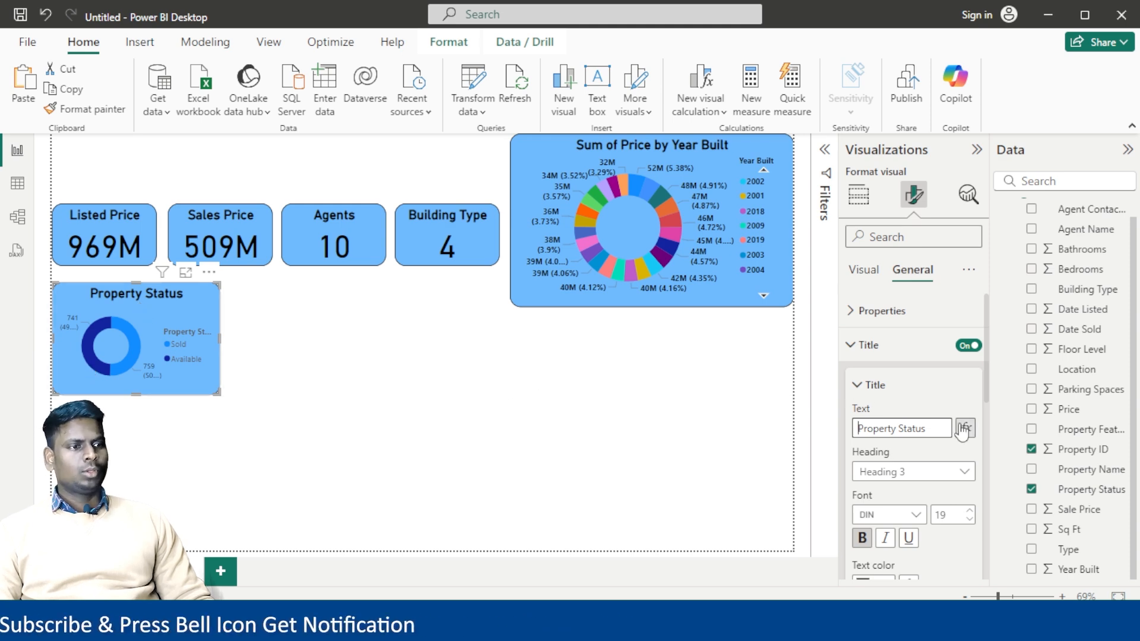
# Set the text color of the Property Status chart's title to black
pyautogui.scroll(-2, 926, 463)
pyautogui.click(892, 503)
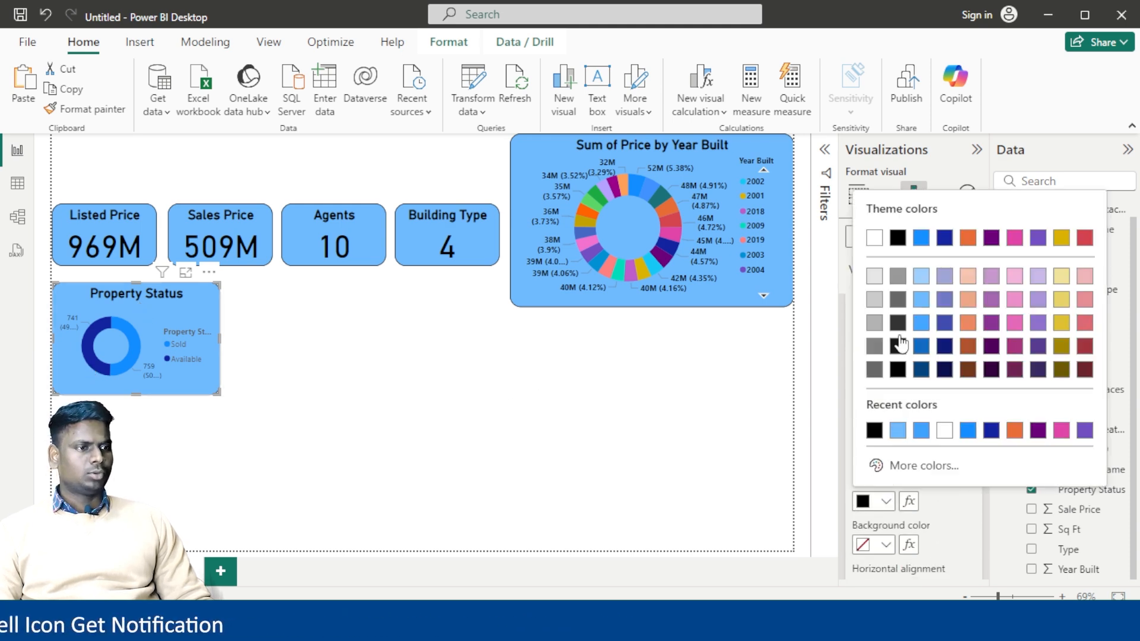
pyautogui.click(899, 237)
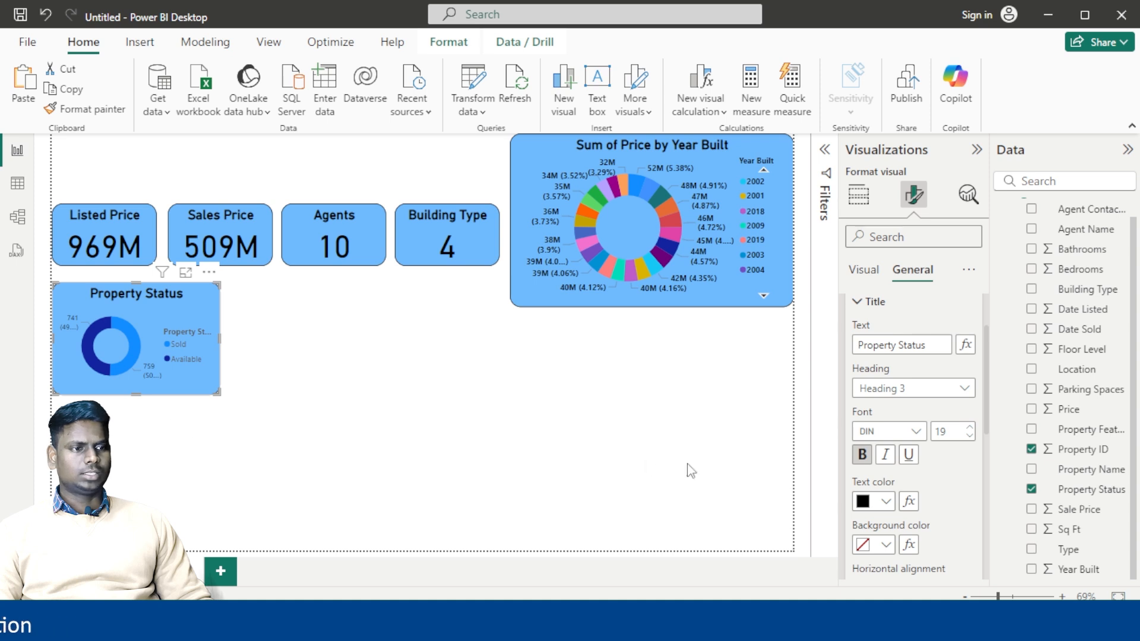
pyautogui.scroll(-2, 867, 486)
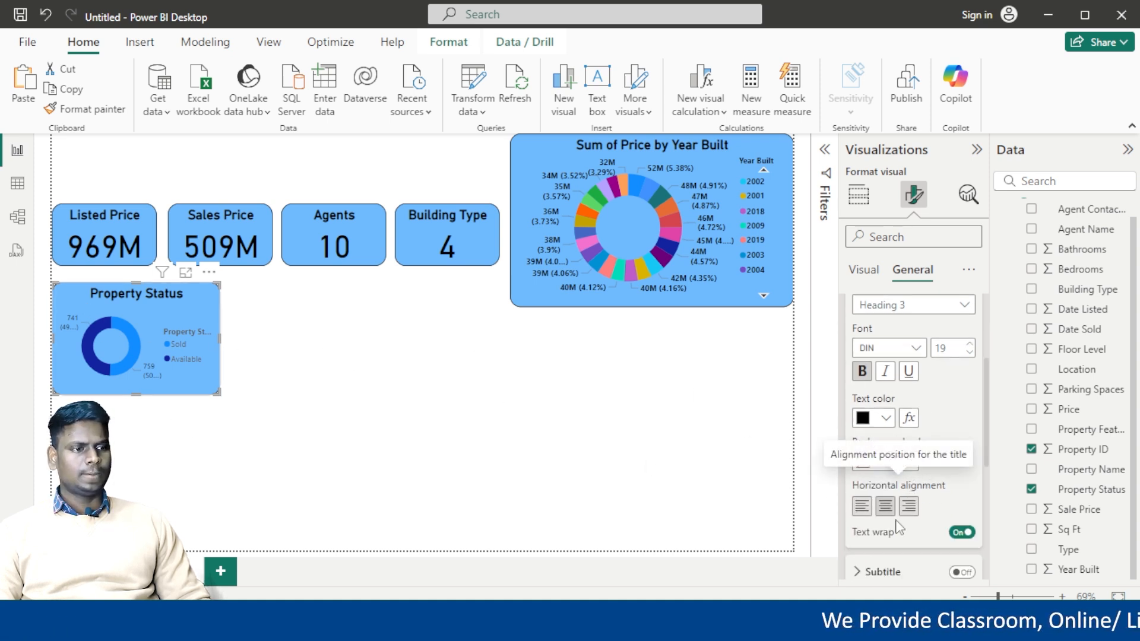
pyautogui.scroll(-2, 895, 522)
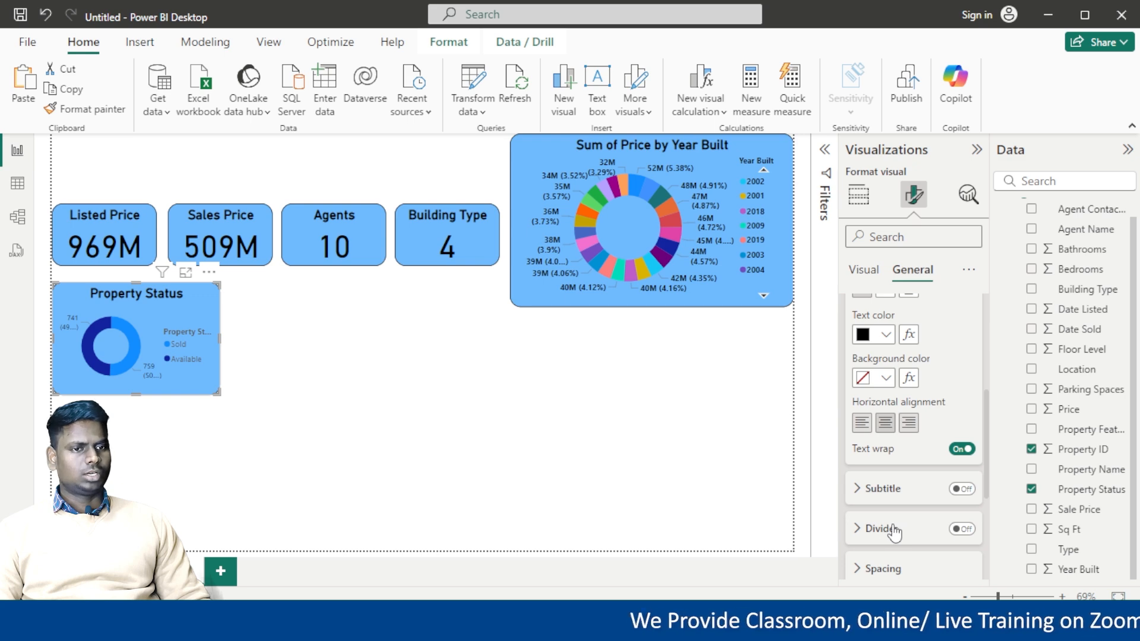
pyautogui.scroll(6, 894, 529)
# Format the Property Status chart's legend text as black, bold and size 11
pyautogui.click(861, 270)
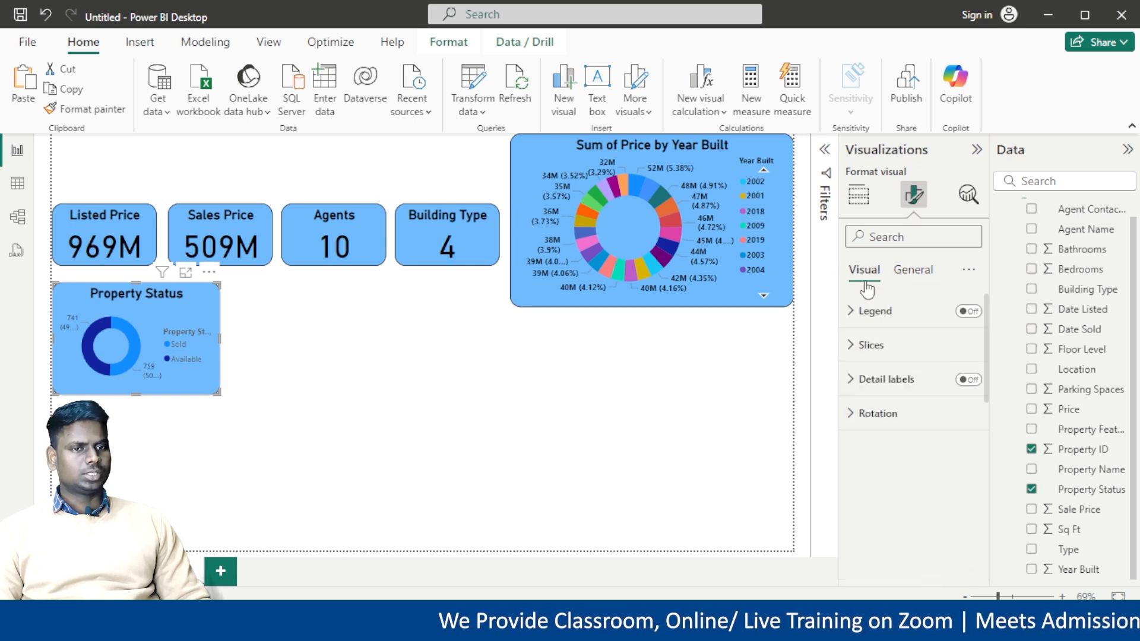
pyautogui.click(872, 310)
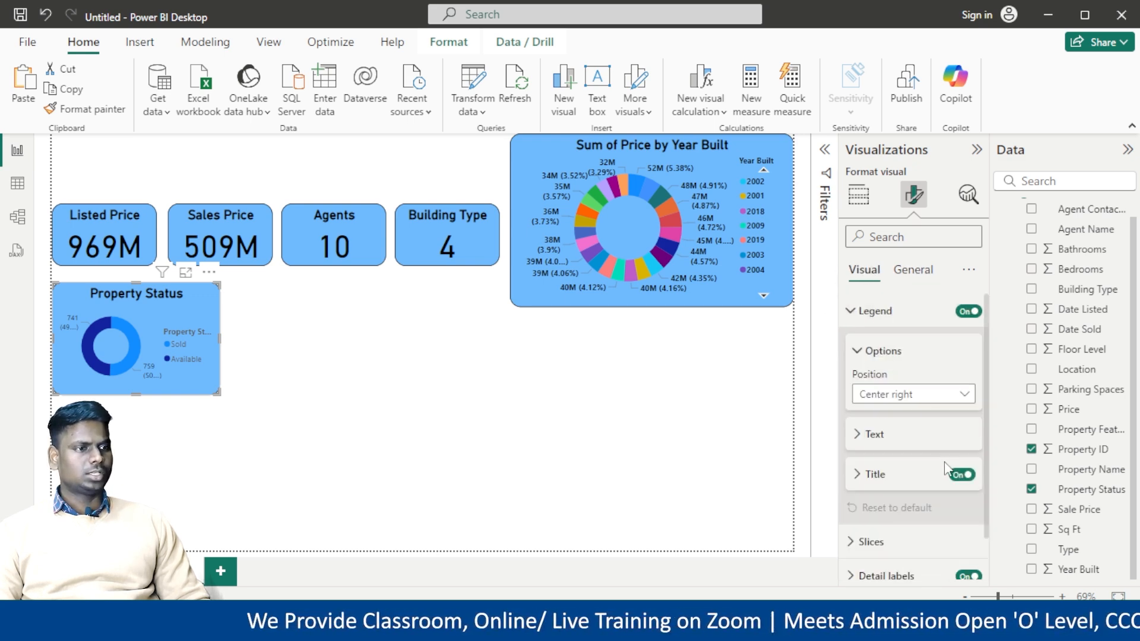
pyautogui.click(859, 448)
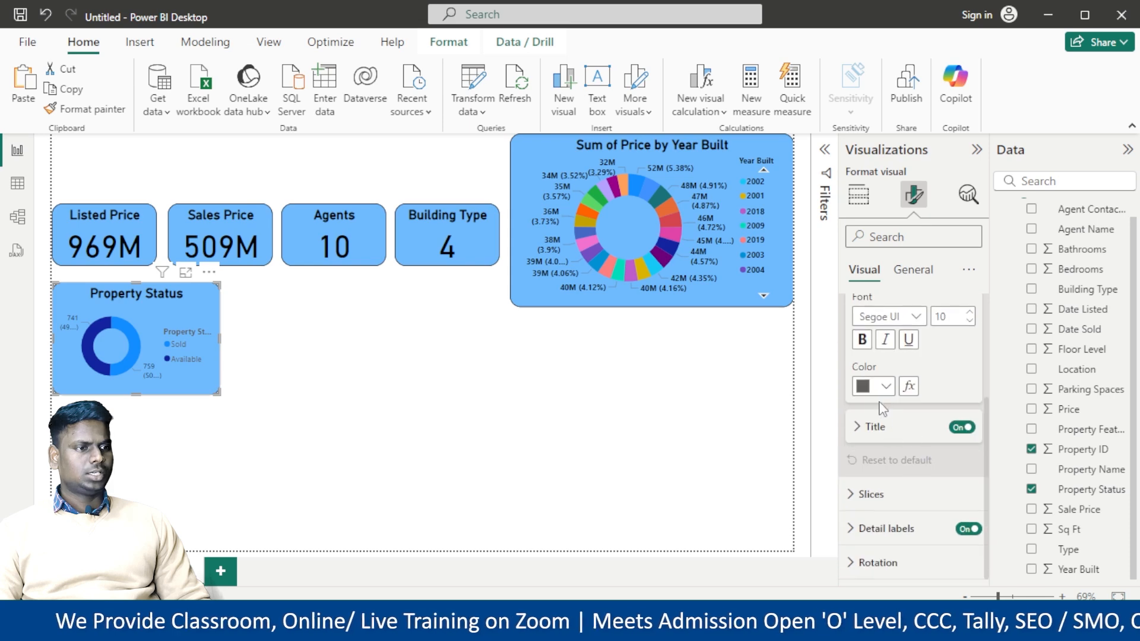
pyautogui.click(886, 386)
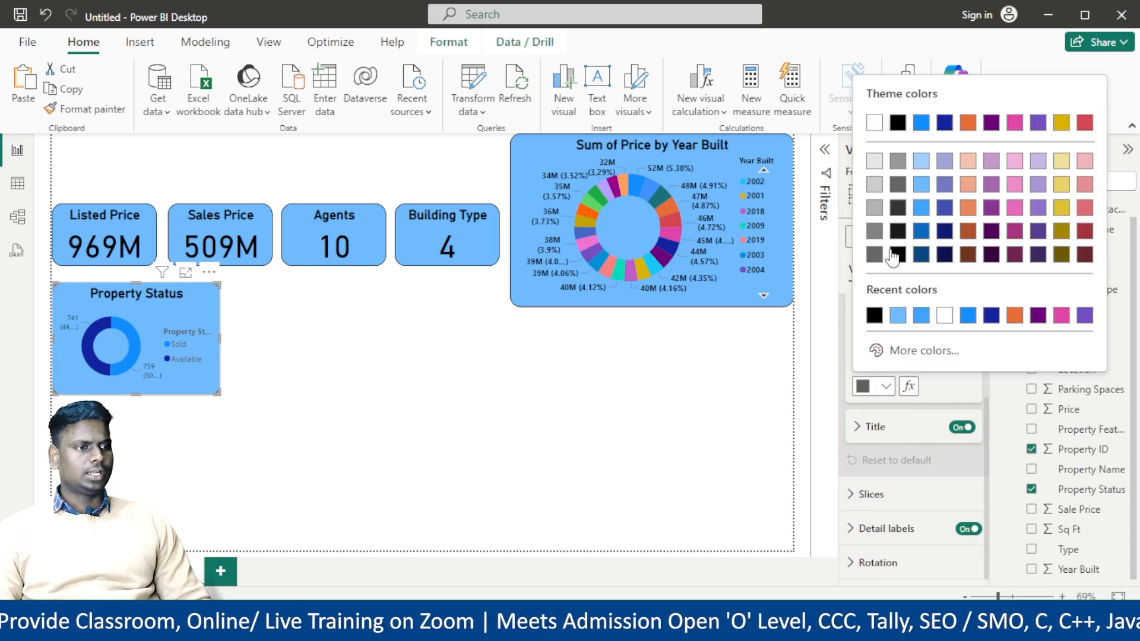
pyautogui.click(897, 123)
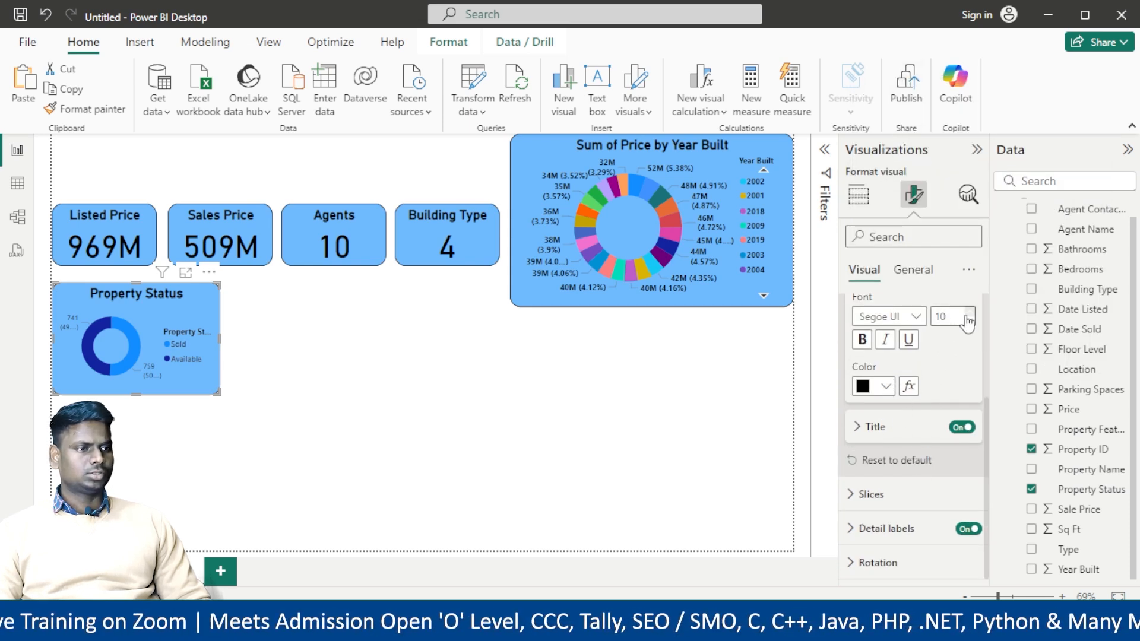
pyautogui.click(862, 341)
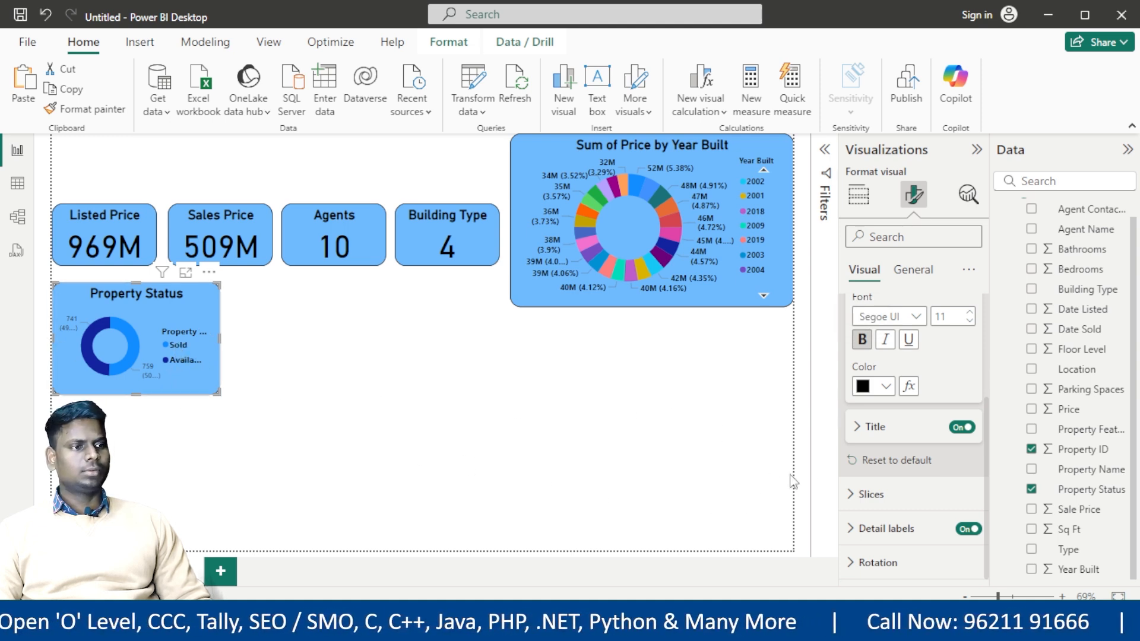
# Format the Property Status chart's detail label values as black, bold and size 10
pyautogui.click(877, 528)
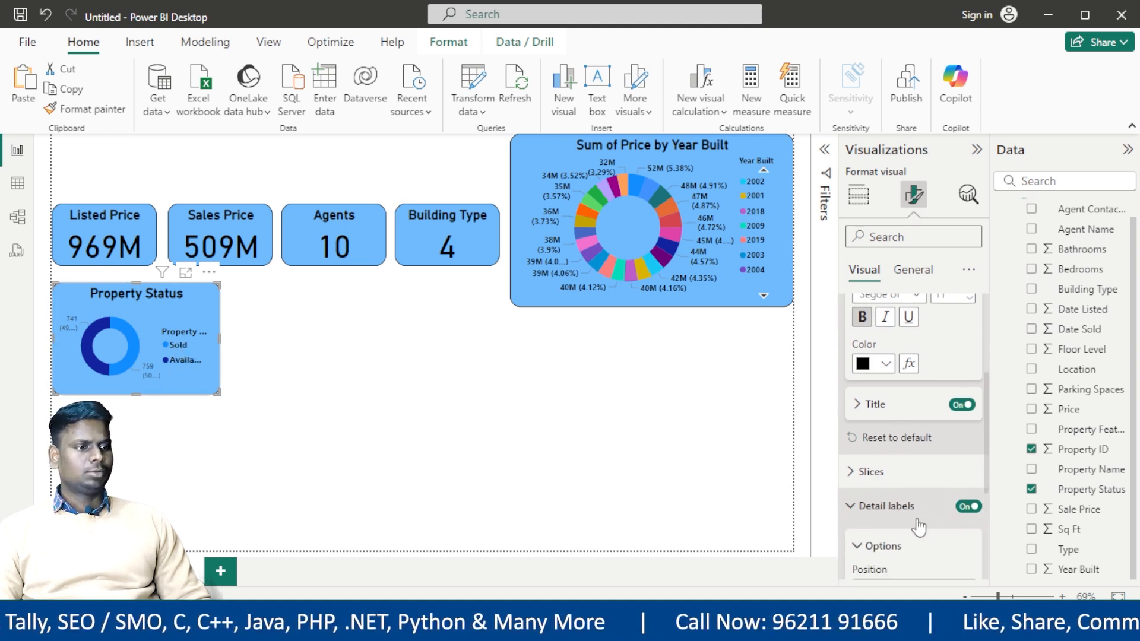
pyautogui.scroll(-2, 922, 463)
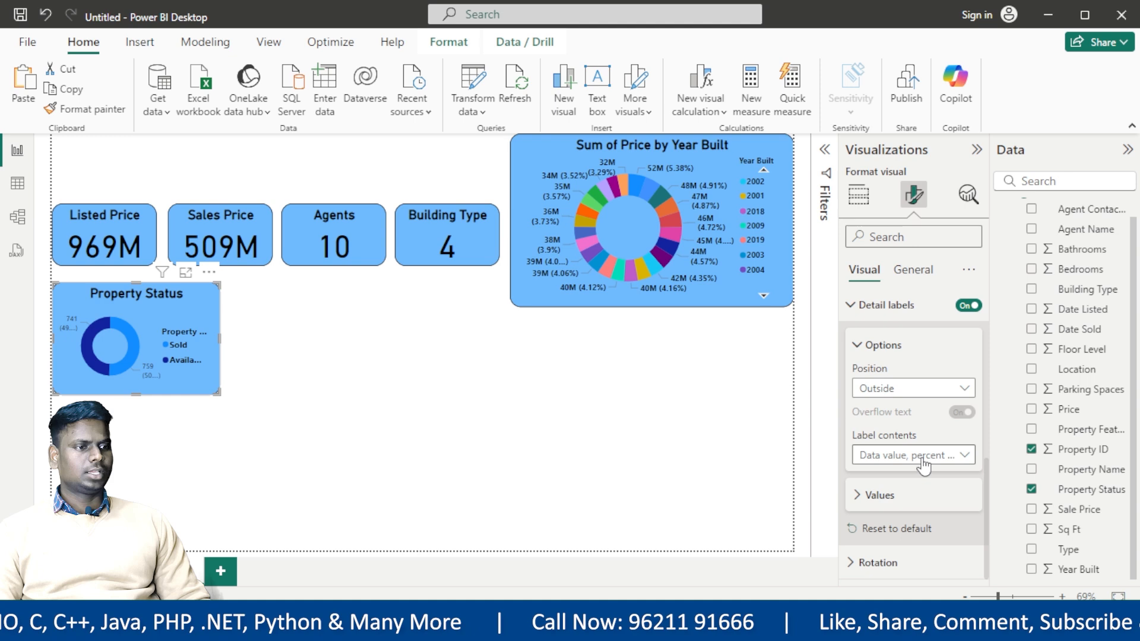
pyautogui.click(890, 497)
pyautogui.scroll(3, 912, 356)
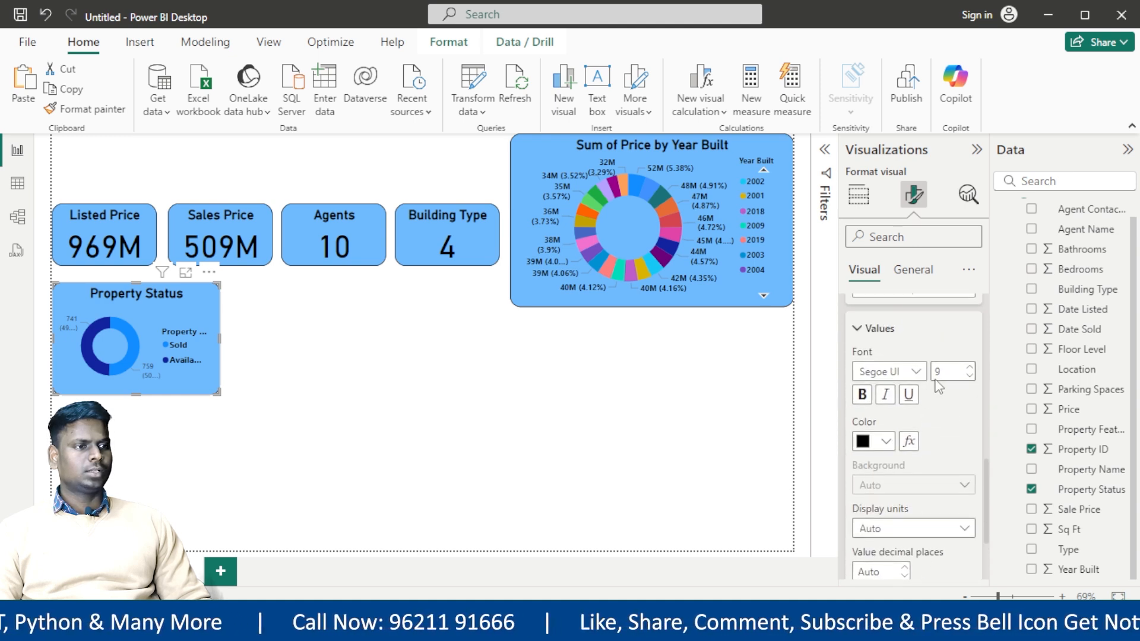
pyautogui.click(890, 441)
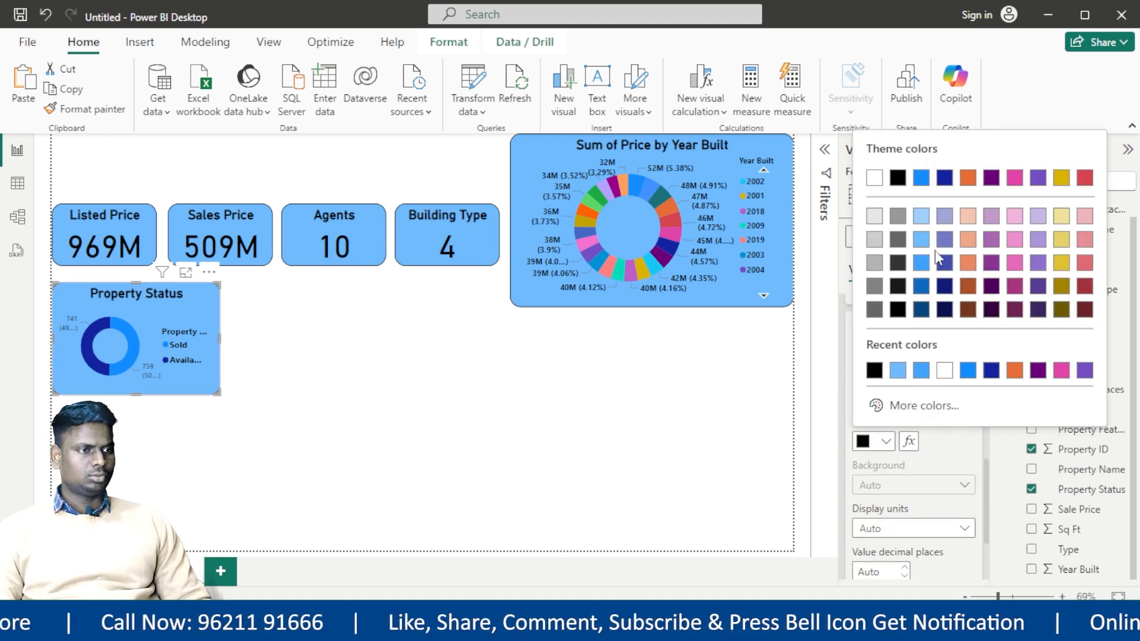
pyautogui.click(899, 182)
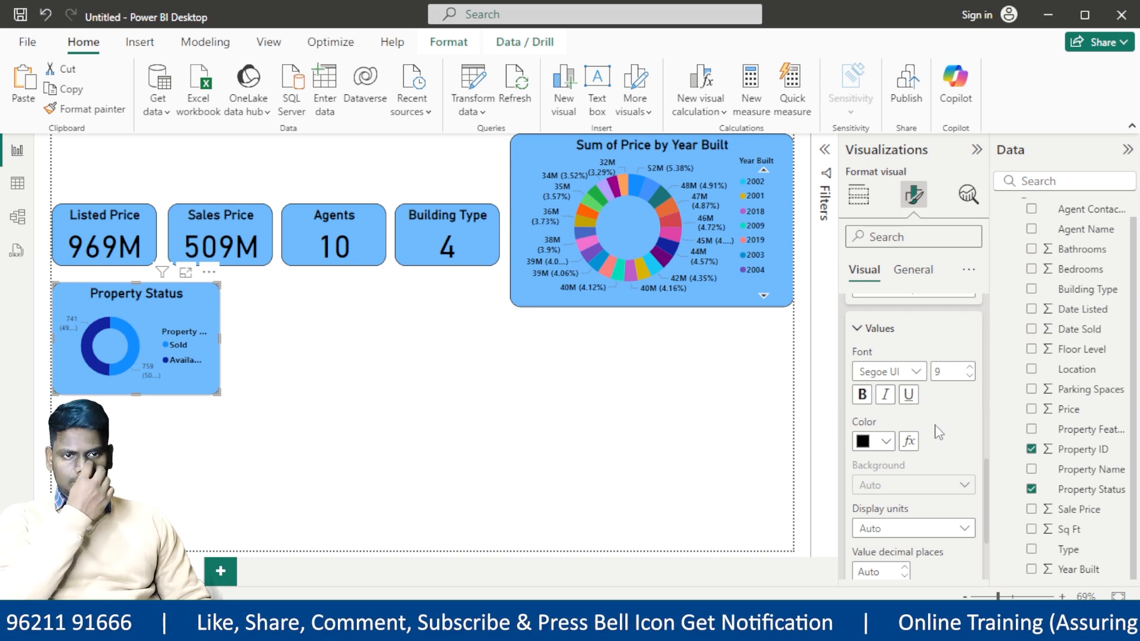
pyautogui.click(969, 366)
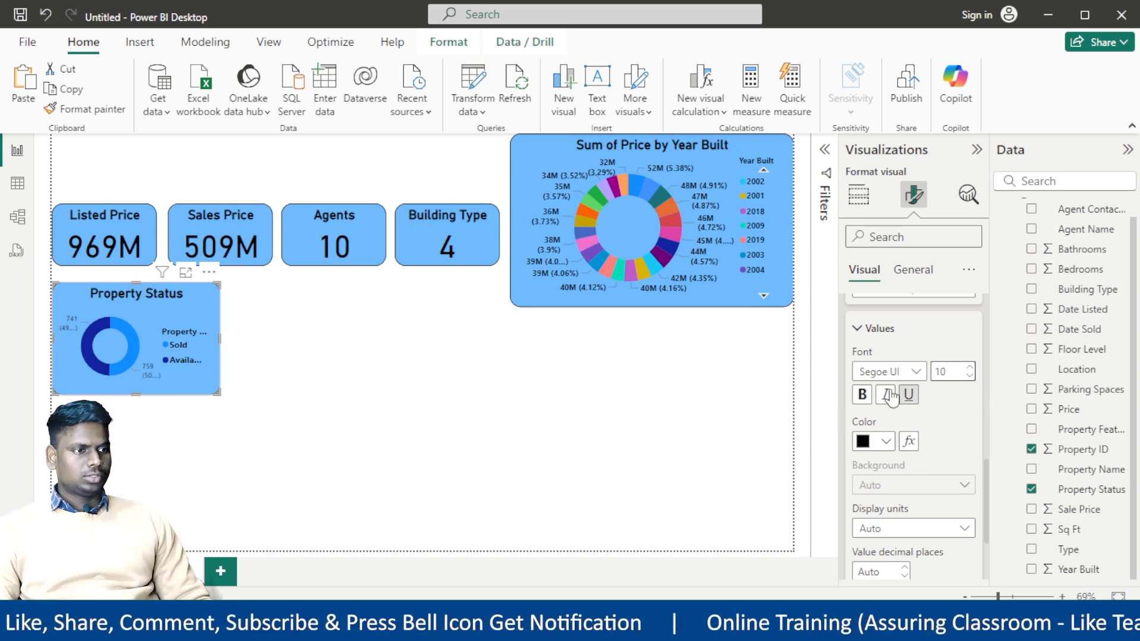
pyautogui.click(862, 396)
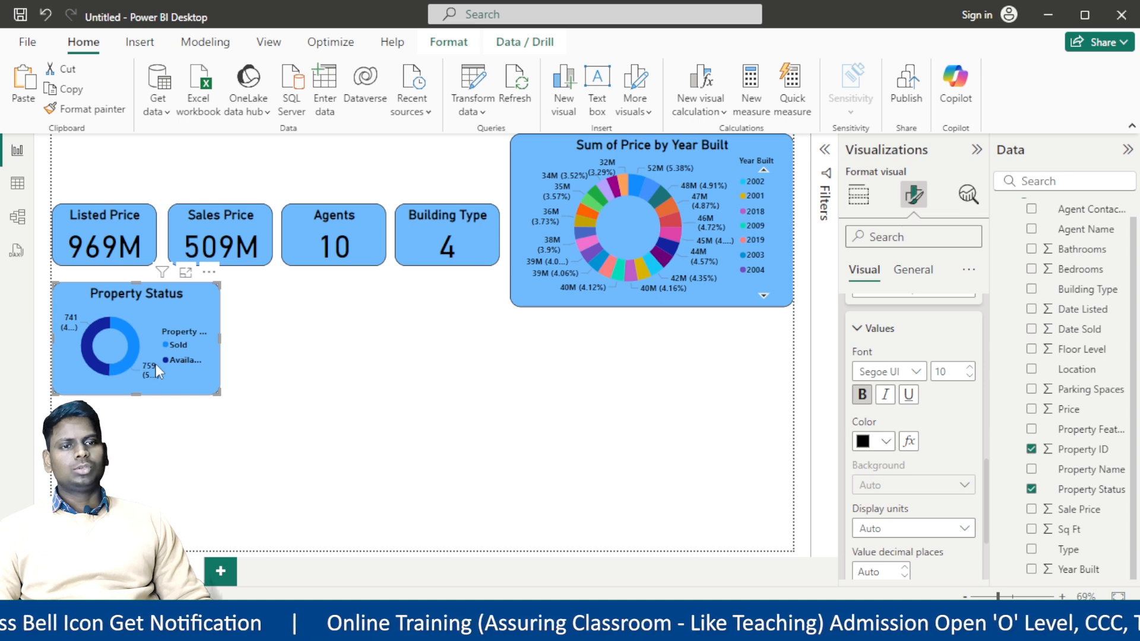
# Widen the Property Status donut chart until its labels fit, make it slightly taller, and deselect it
pyautogui.moveTo(218, 333); pyautogui.dragTo(252, 339)
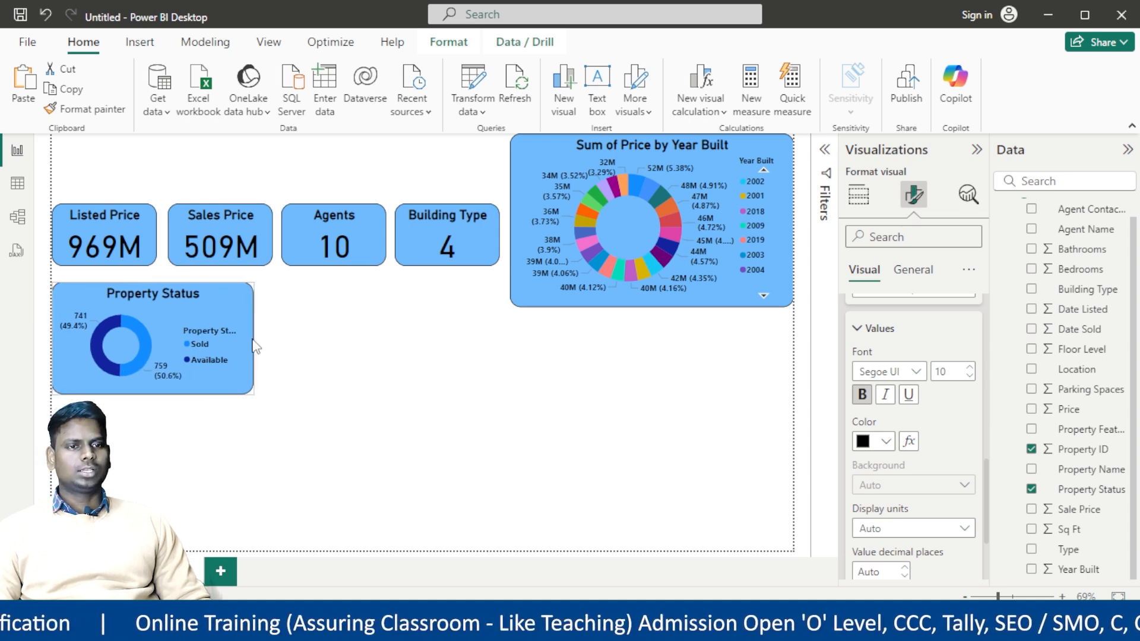
pyautogui.moveTo(152, 394); pyautogui.dragTo(153, 405)
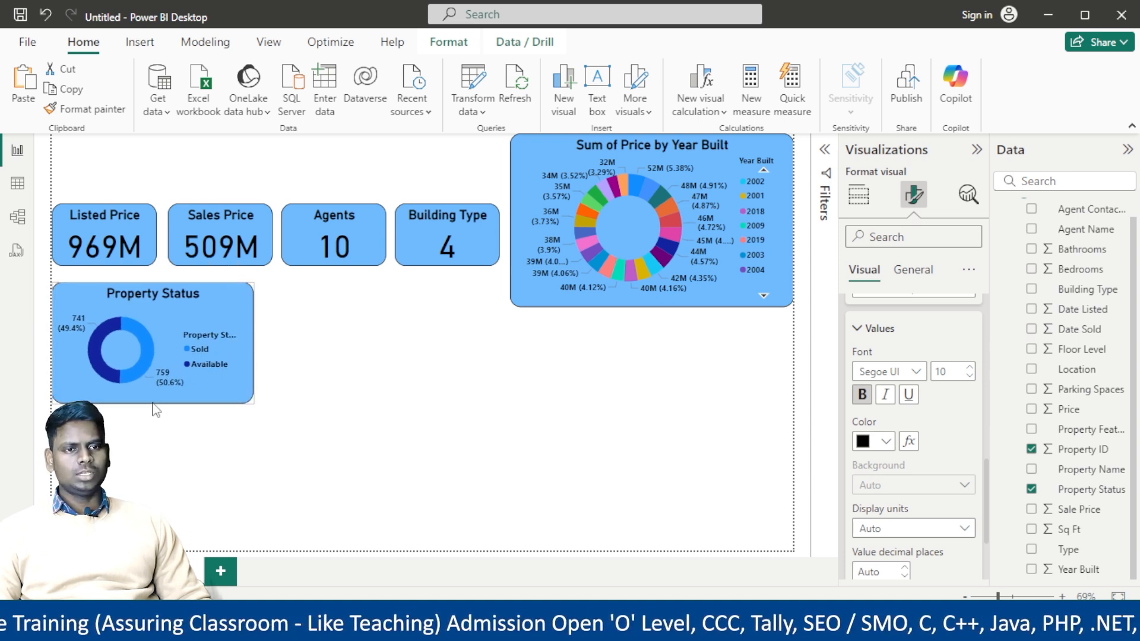
pyautogui.click(358, 349)
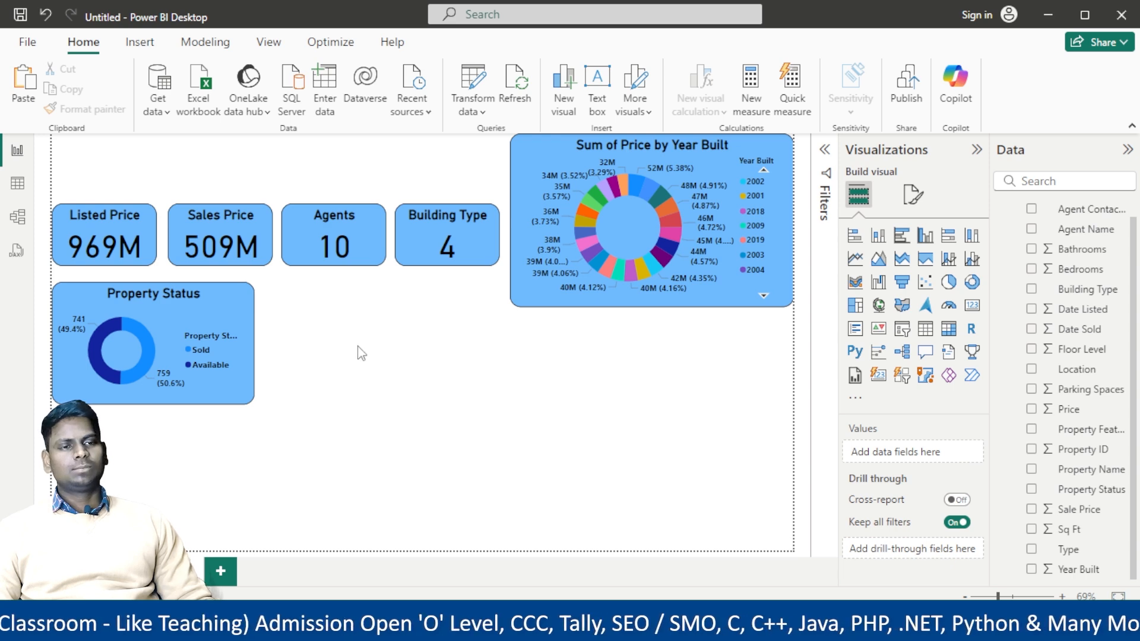
# Switch to the finished Real Estate report to examine its layout and remaining charts
pyautogui.moveTo(268, 623)
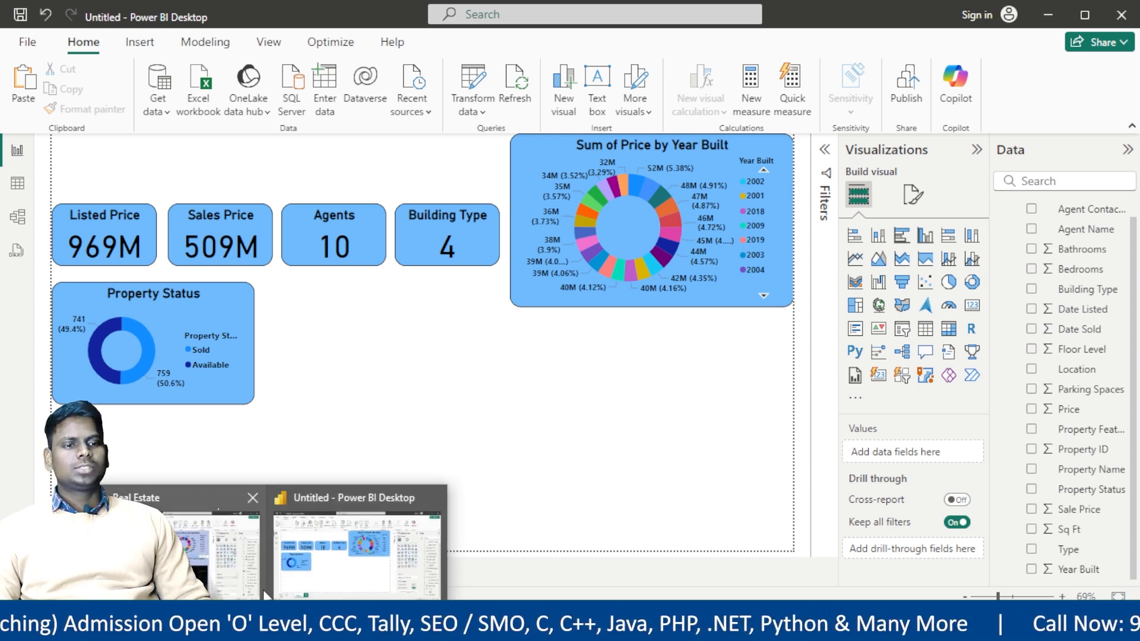
pyautogui.click(218, 532)
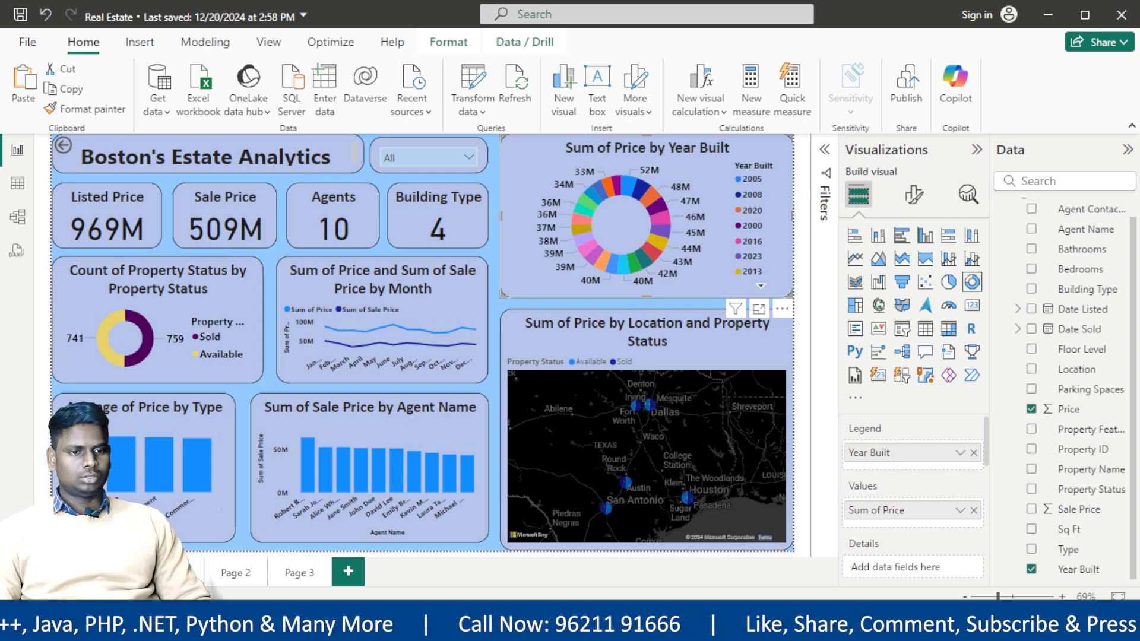
# Return to the Untitled report and color the Property Status donut's Sold slice light yellow
pyautogui.moveTo(268, 623)
pyautogui.click(380, 543)
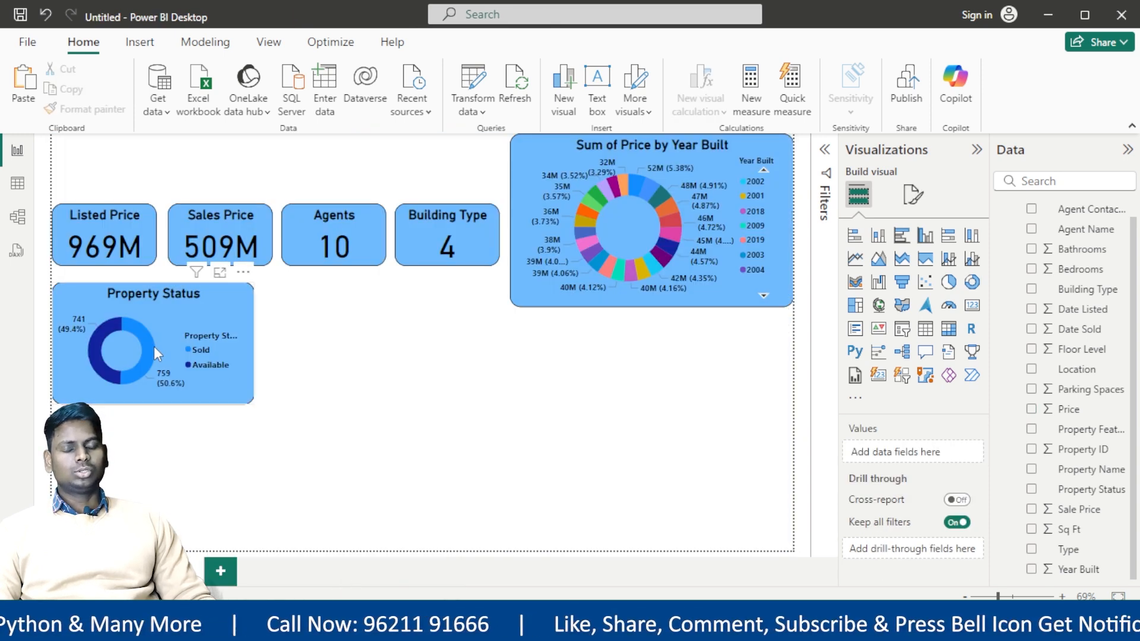
pyautogui.click(93, 352)
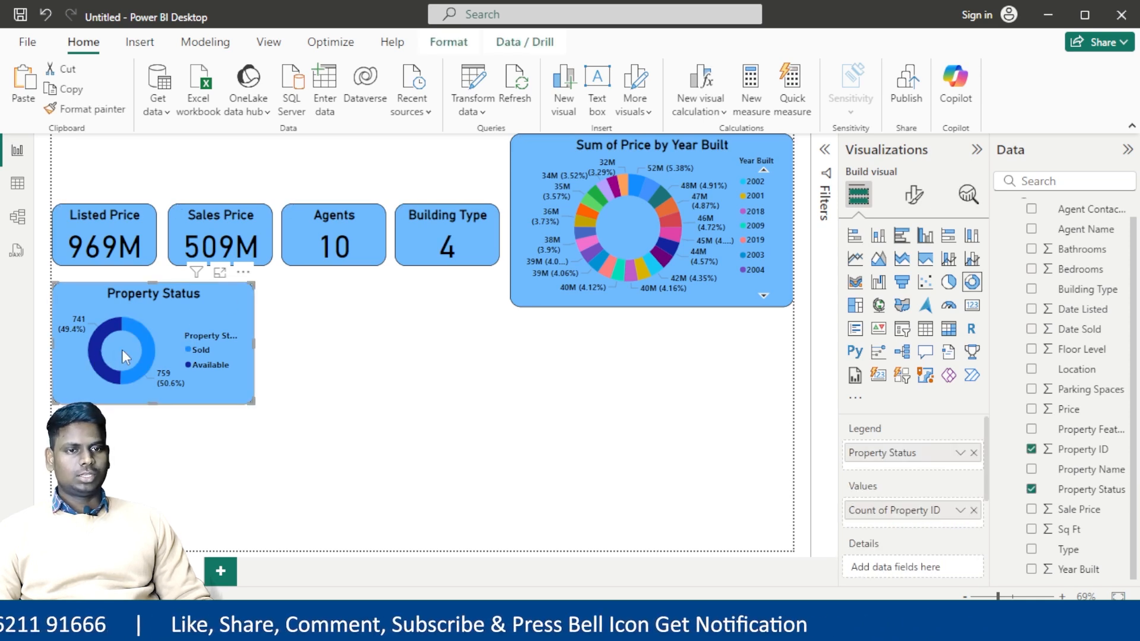
pyautogui.click(913, 194)
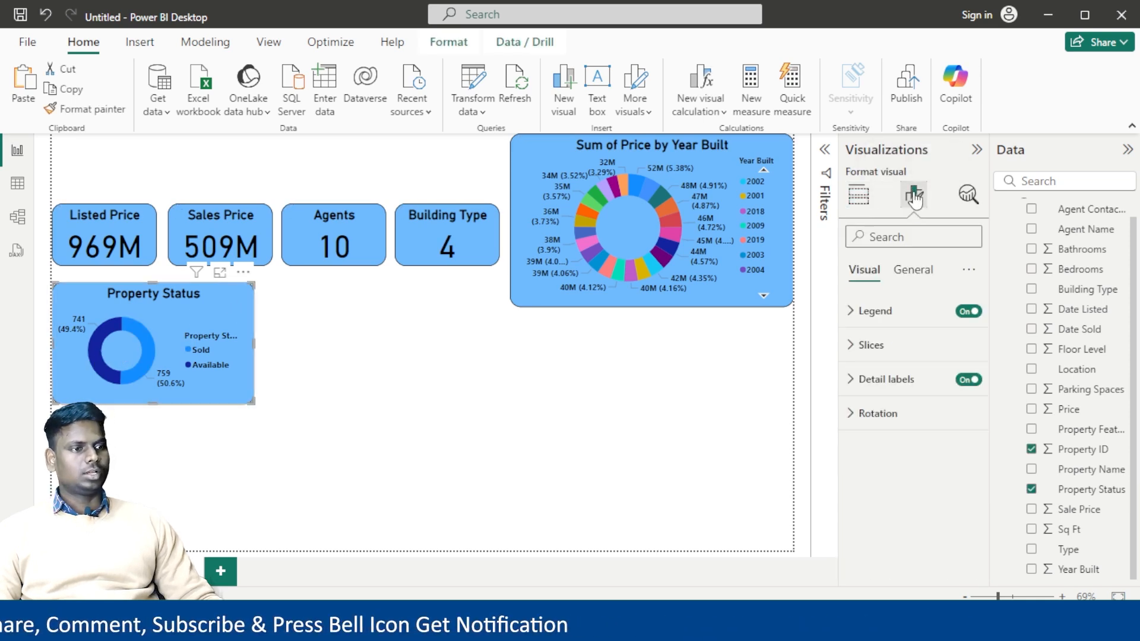
pyautogui.click(864, 346)
pyautogui.click(885, 379)
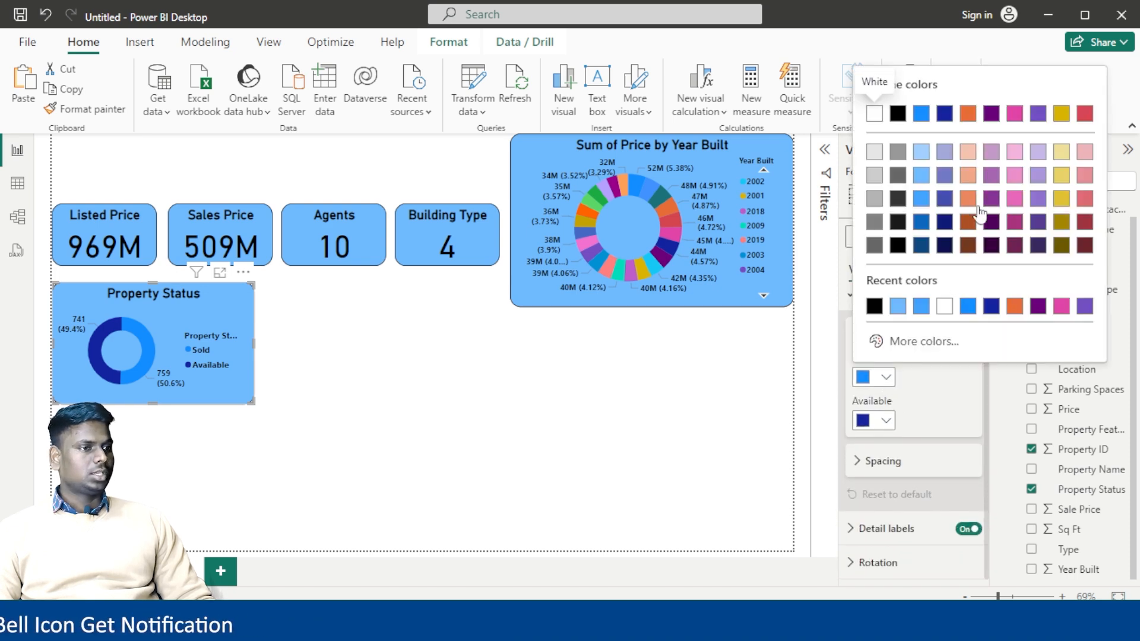
pyautogui.click(1061, 152)
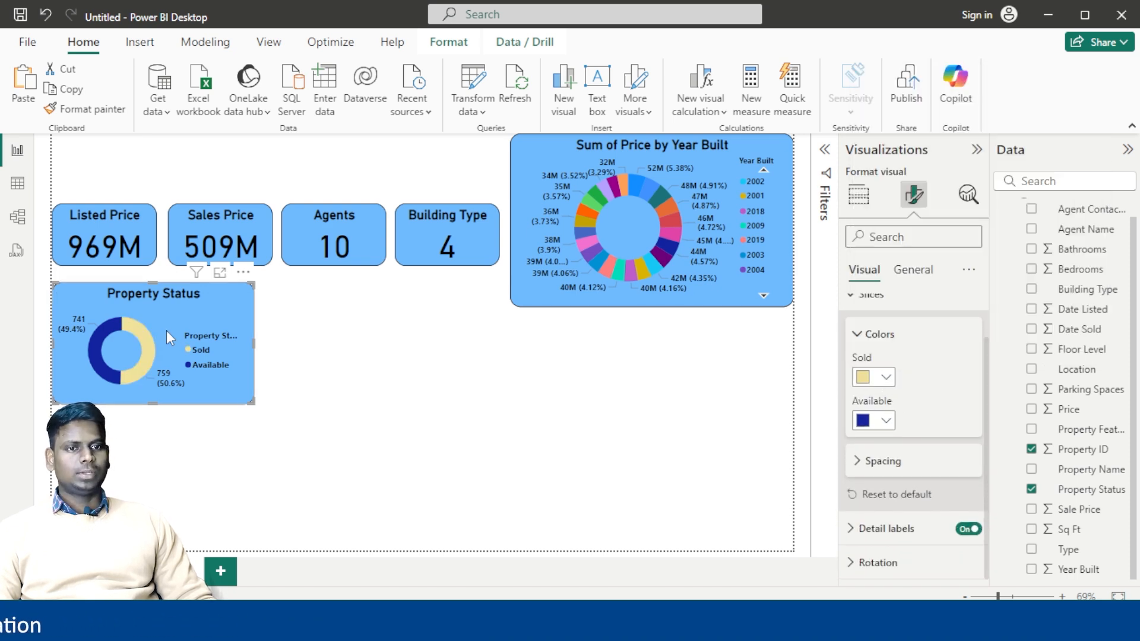
# Color the Property Status donut's Available slice dark purple and deselect the chart
pyautogui.click(887, 421)
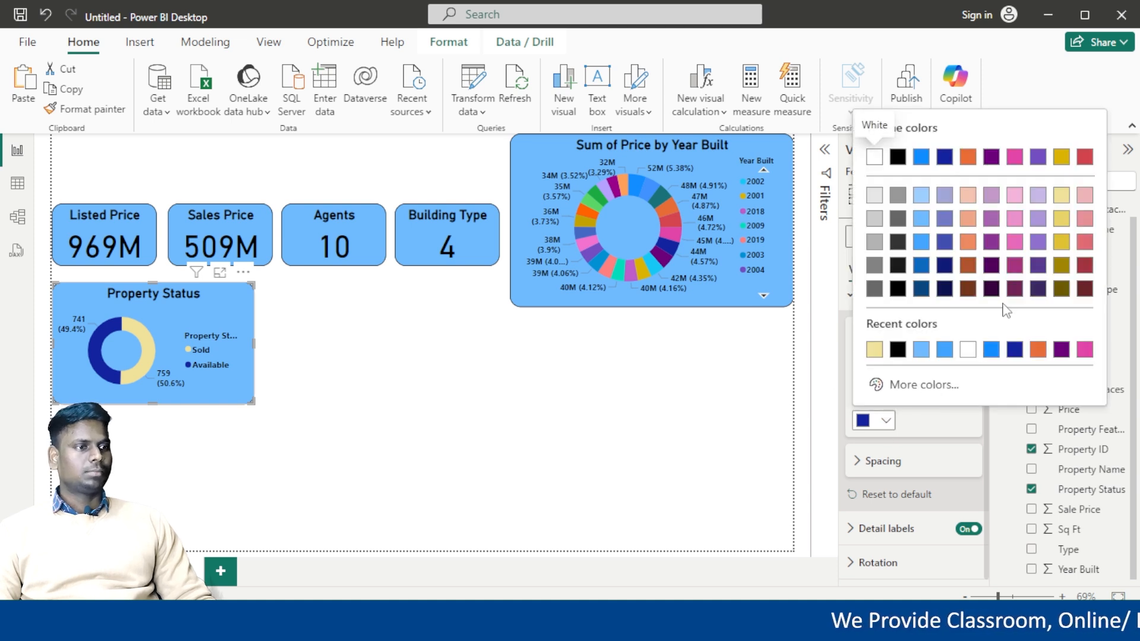
pyautogui.click(1038, 265)
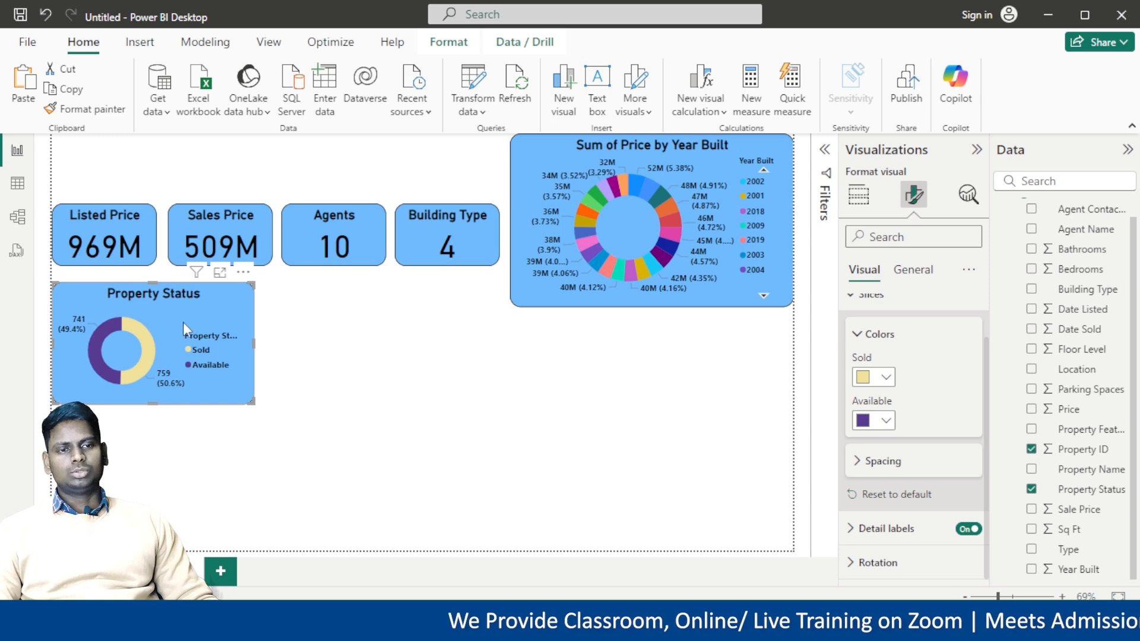
pyautogui.click(475, 454)
# Check the finished Real Estate report's colors and page background, and return to the Untitled report
pyautogui.moveTo(244, 629)
pyautogui.click(224, 585)
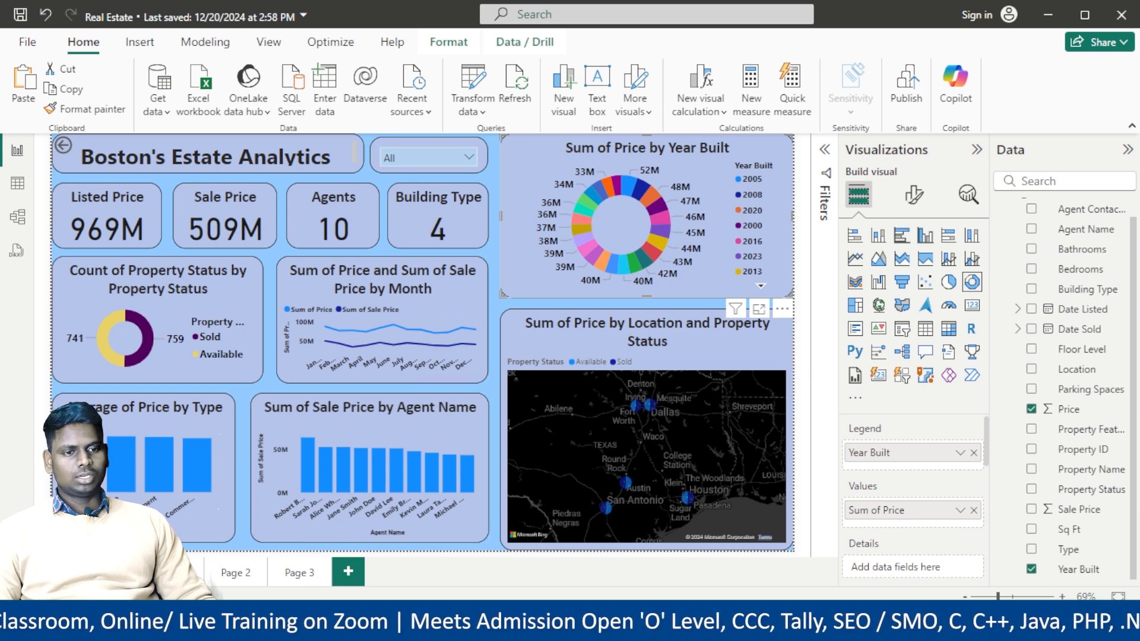
pyautogui.moveTo(270, 628)
pyautogui.click(356, 552)
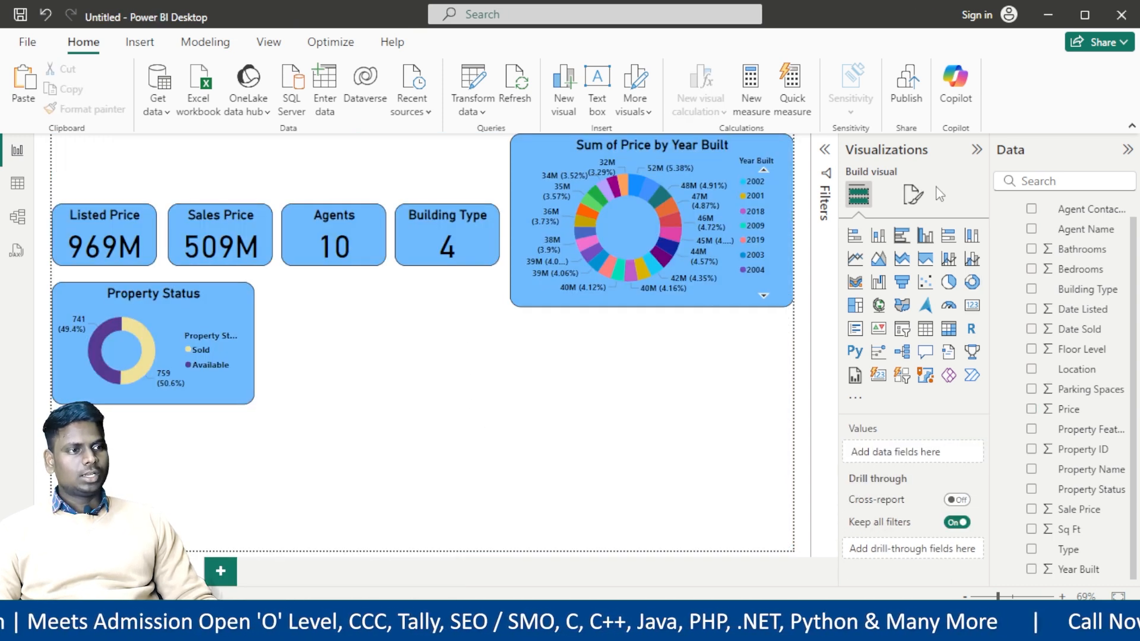
# Give the report page a light blue canvas background with 45% transparency
pyautogui.click(913, 193)
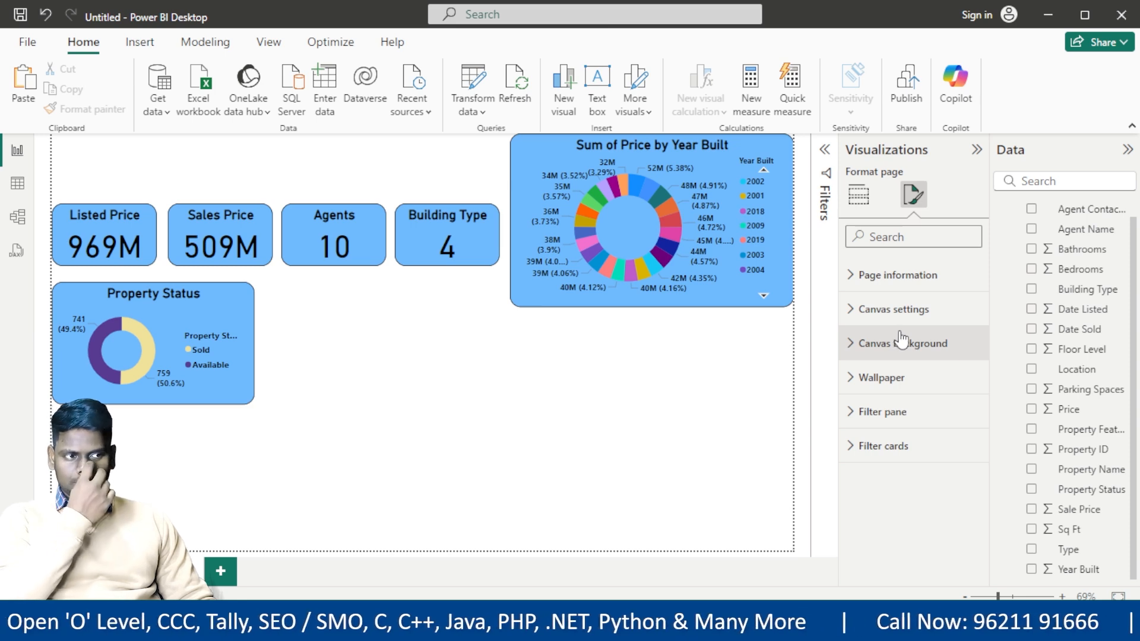
pyautogui.click(901, 342)
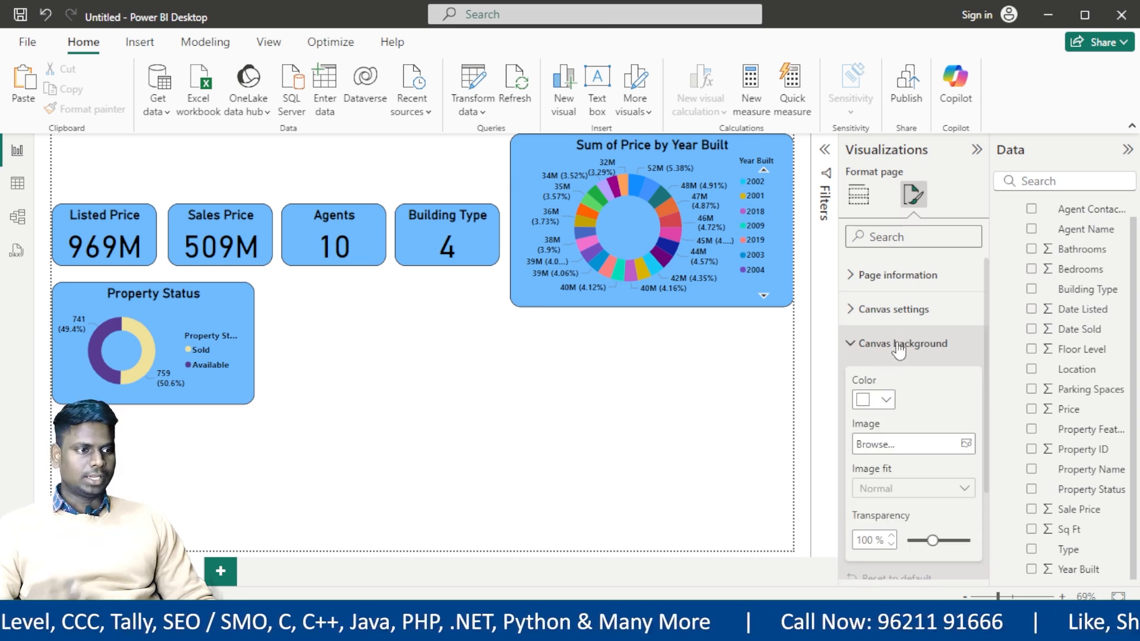
pyautogui.click(885, 400)
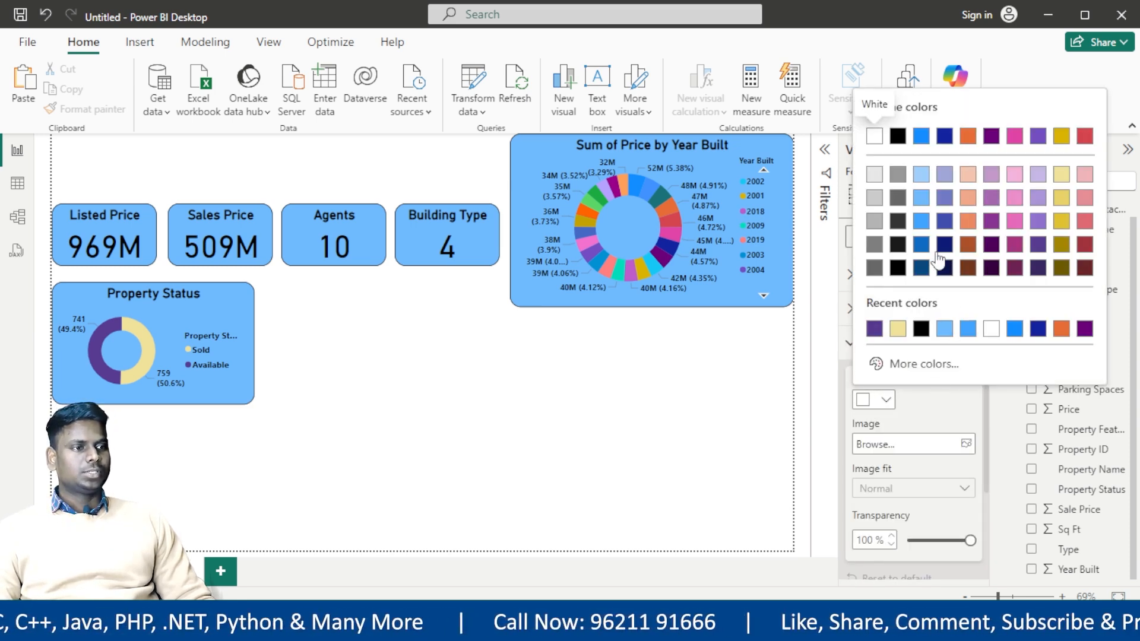
pyautogui.click(920, 197)
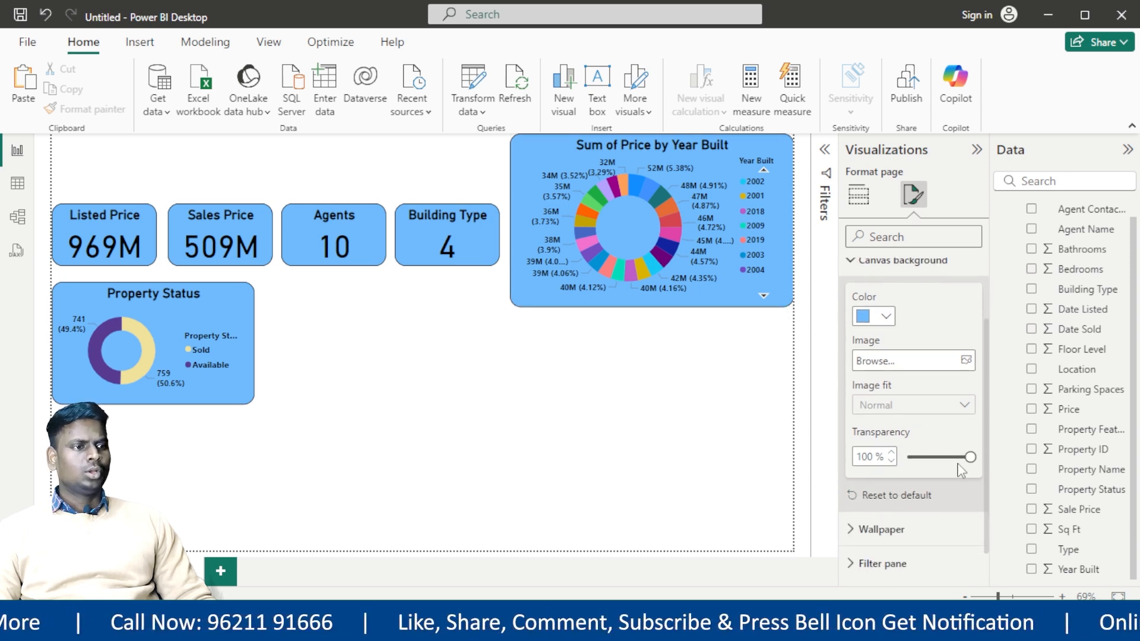
pyautogui.moveTo(969, 456); pyautogui.dragTo(926, 457)
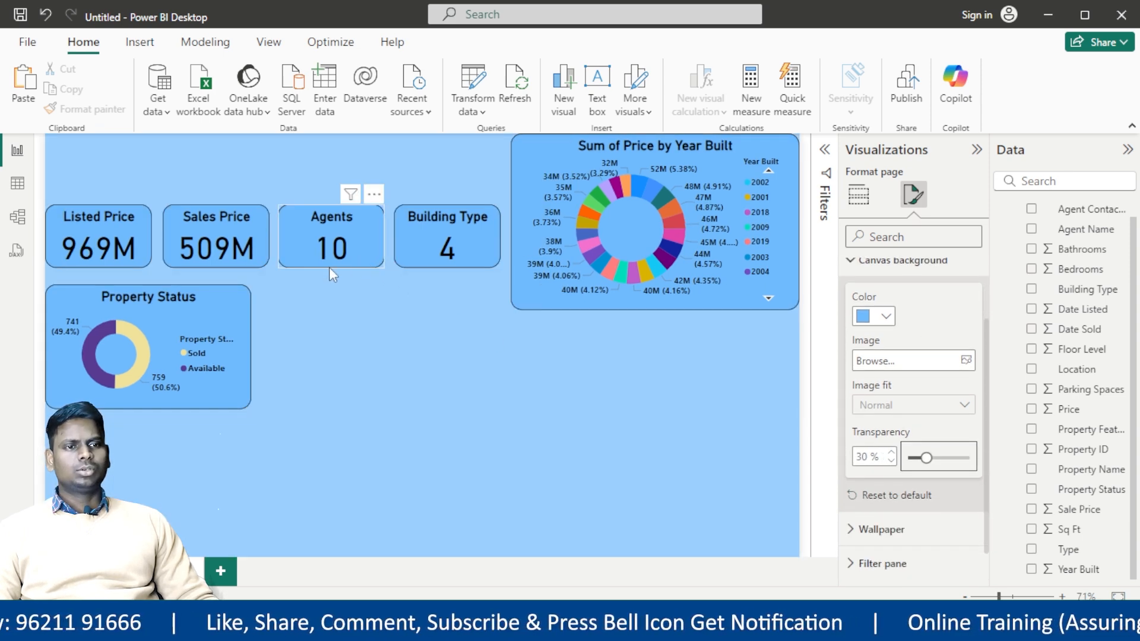
pyautogui.click(935, 457)
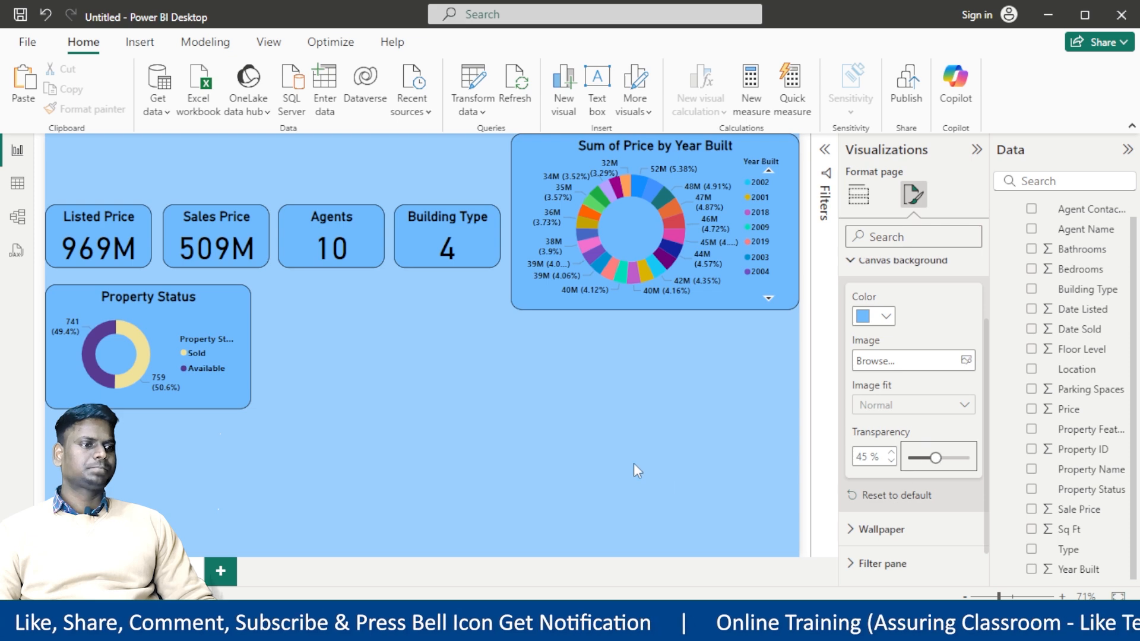
# Examine the finished dashboard in the Real Estate report window and return to the untitled report
pyautogui.click(625, 469)
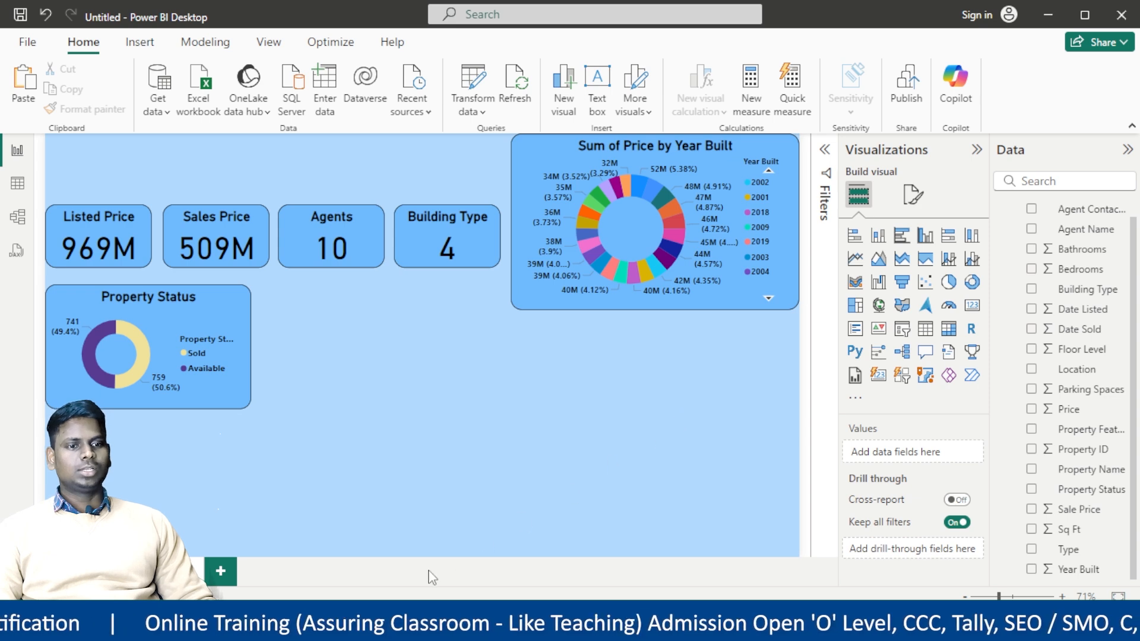
pyautogui.moveTo(273, 629)
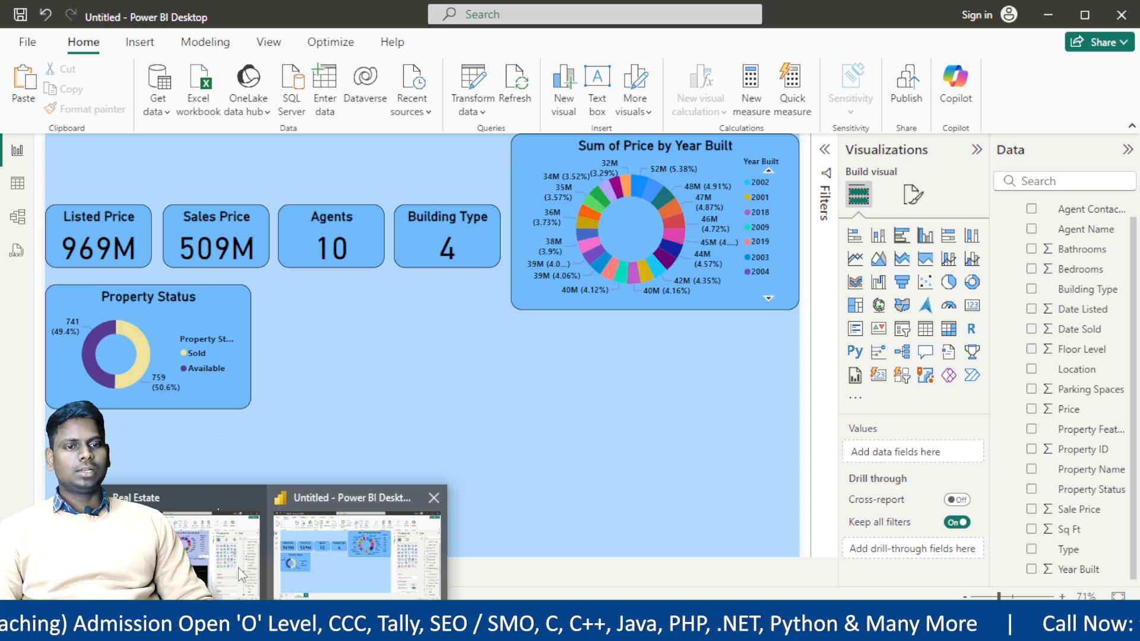
pyautogui.click(225, 554)
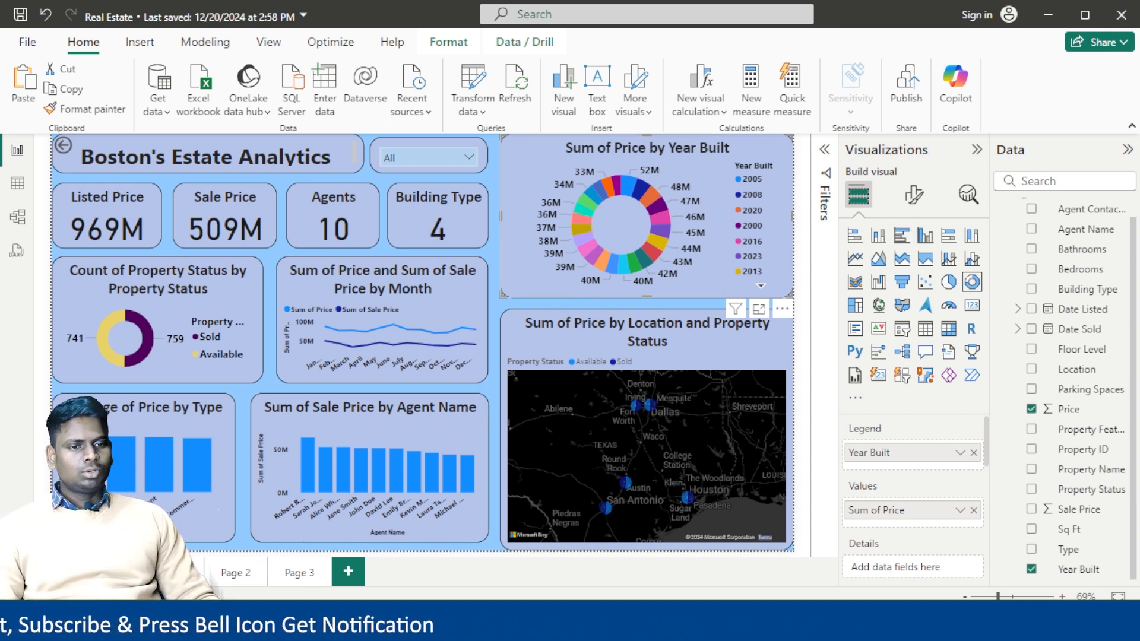
pyautogui.moveTo(268, 623)
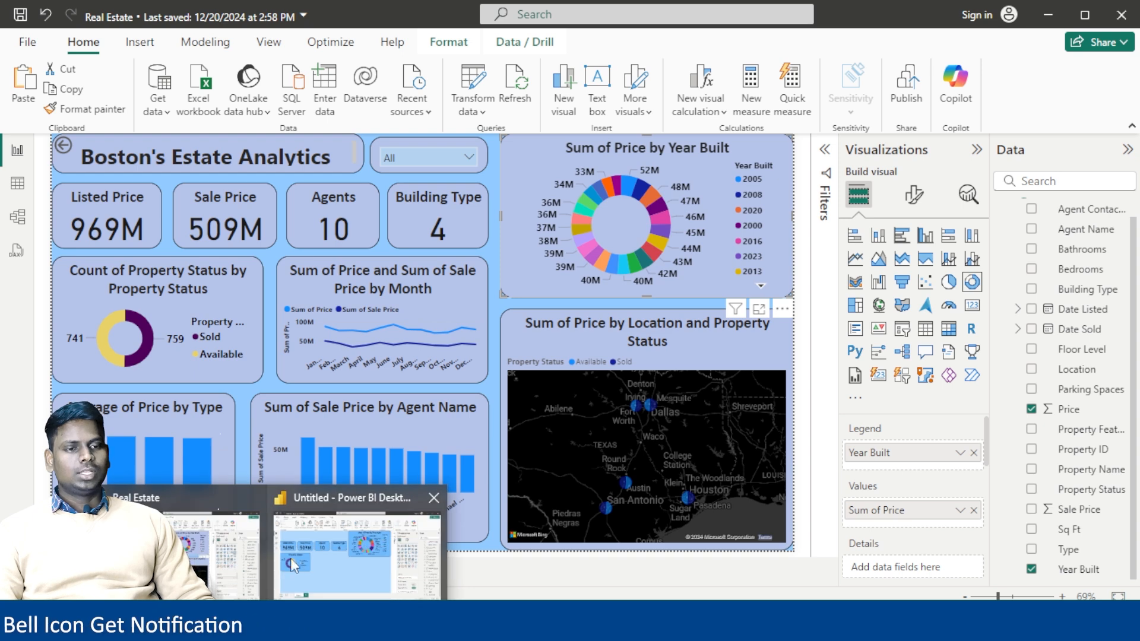
pyautogui.click(373, 564)
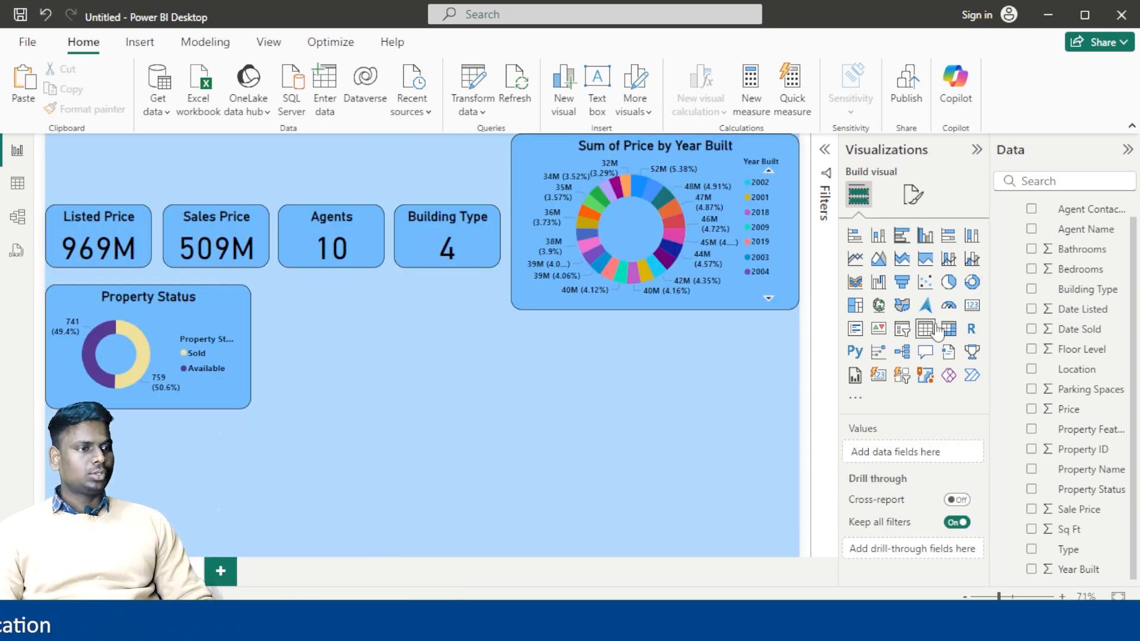
# Add an empty line chart and place it between the Property Status chart and the Sum of Price by Year Built chart
pyautogui.click(854, 259)
pyautogui.moveTo(83, 516); pyautogui.dragTo(306, 383)
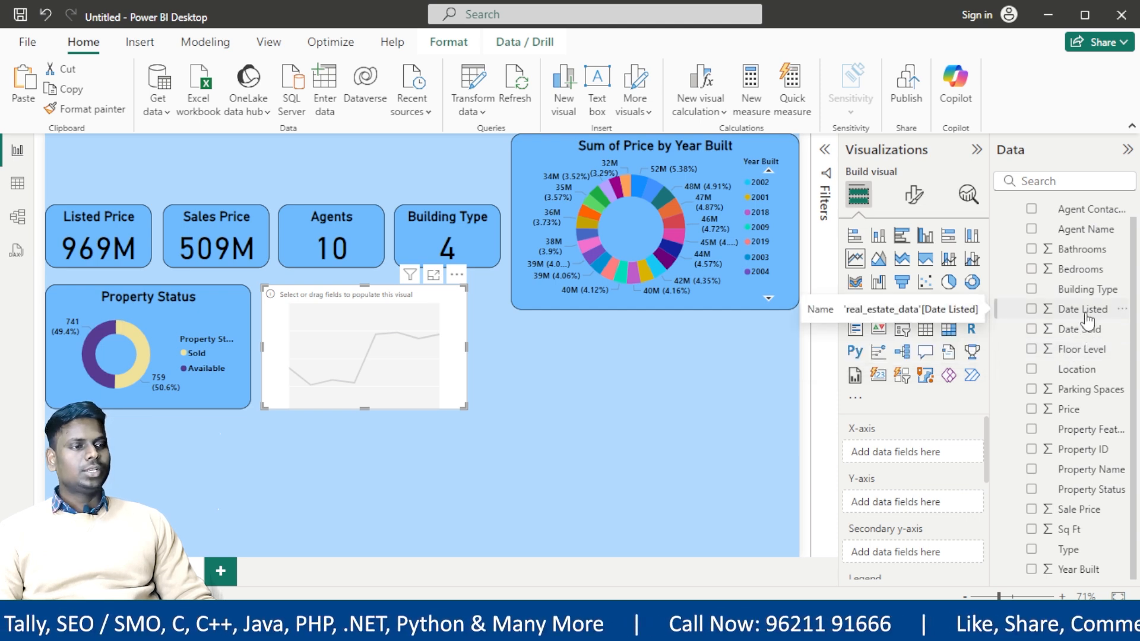
# Set the data type of the Date Listed column in the real_estate_data table to Date and return to the report
pyautogui.click(14, 186)
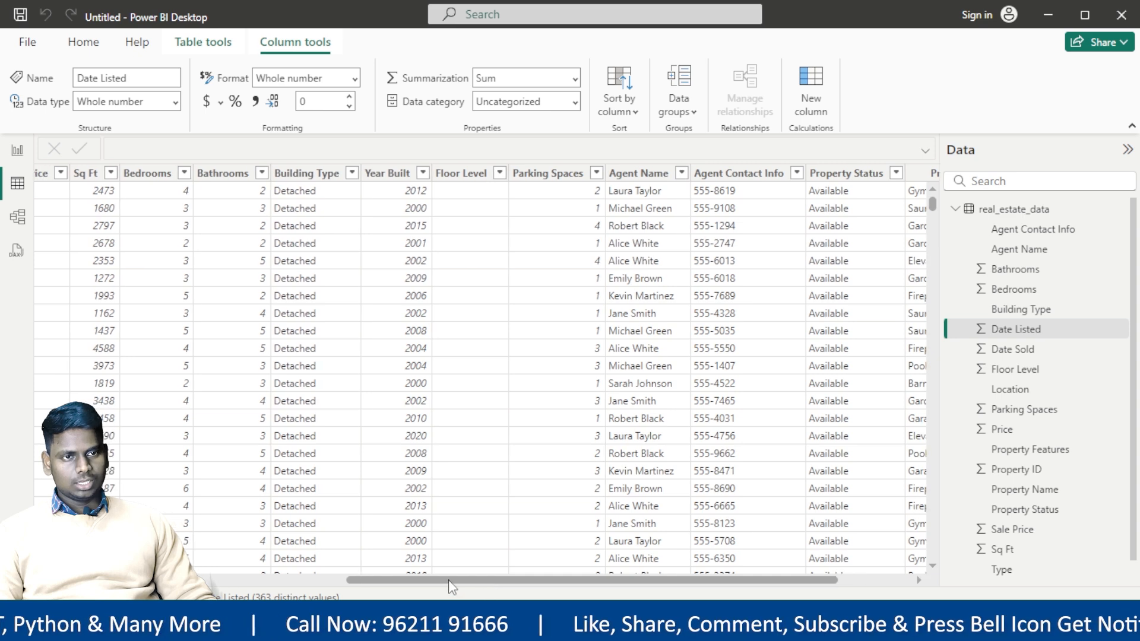
pyautogui.hscroll(-10, 471, 585)
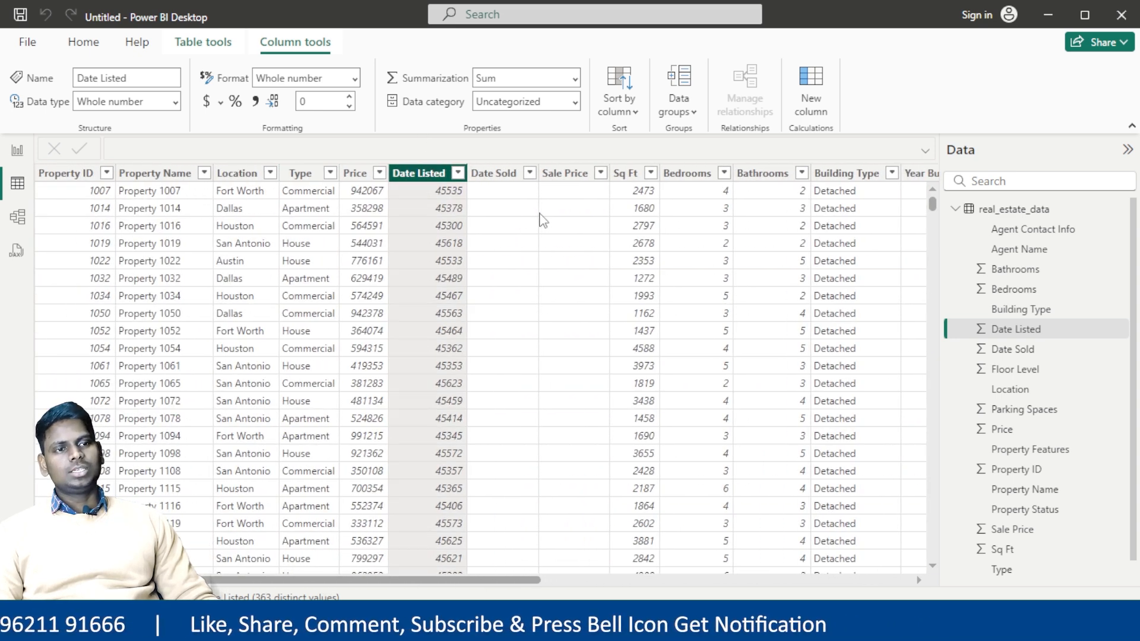
pyautogui.click(504, 171)
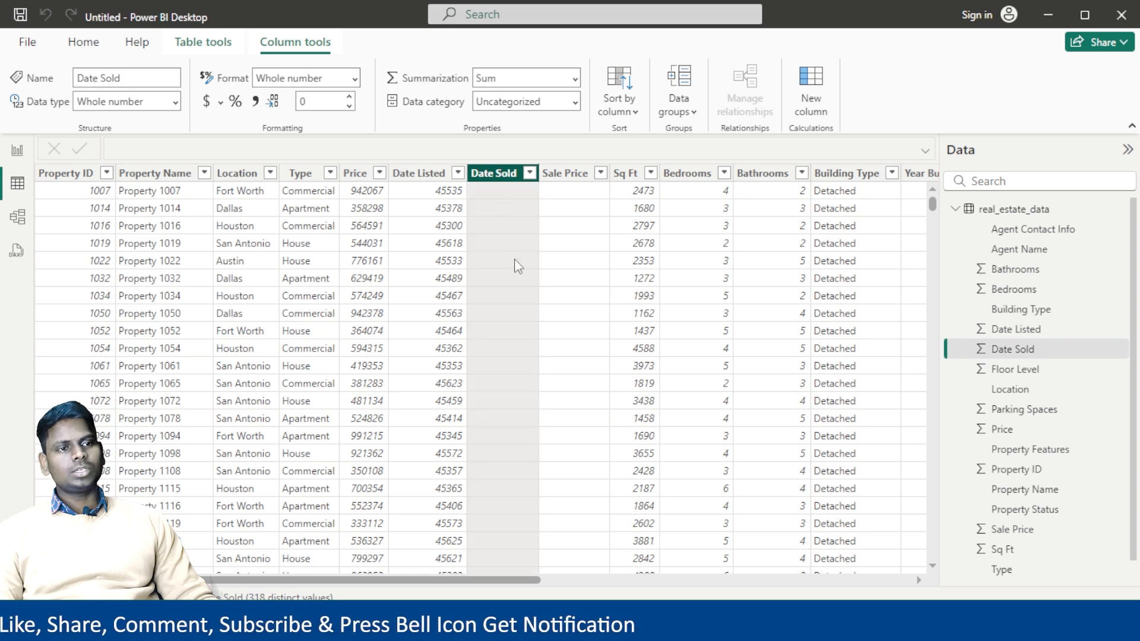
pyautogui.click(422, 170)
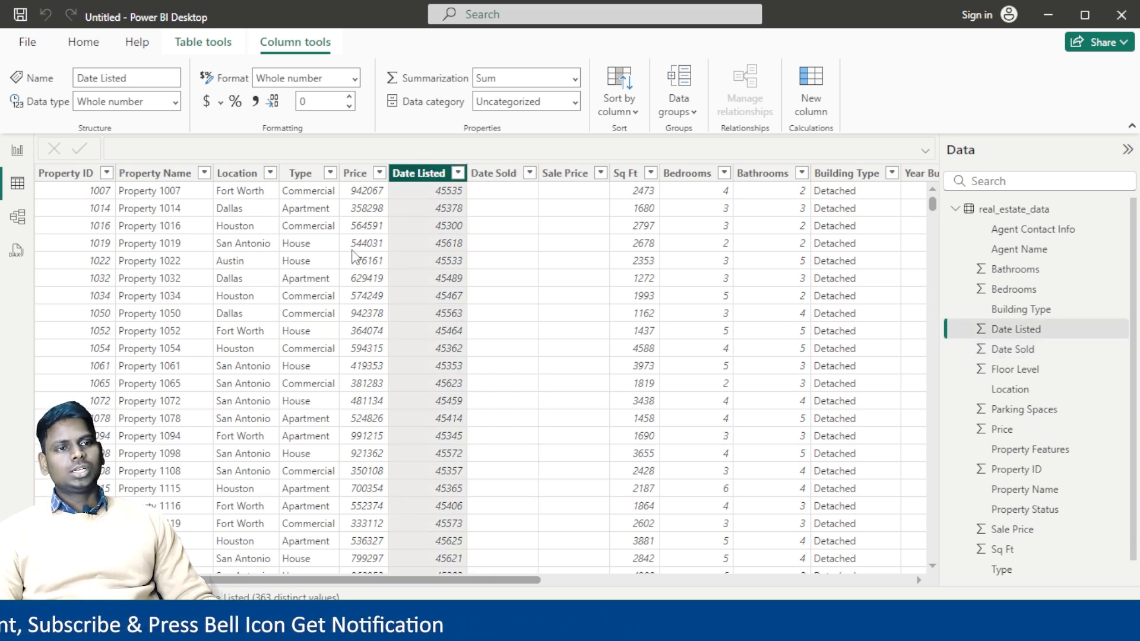
pyautogui.click(355, 82)
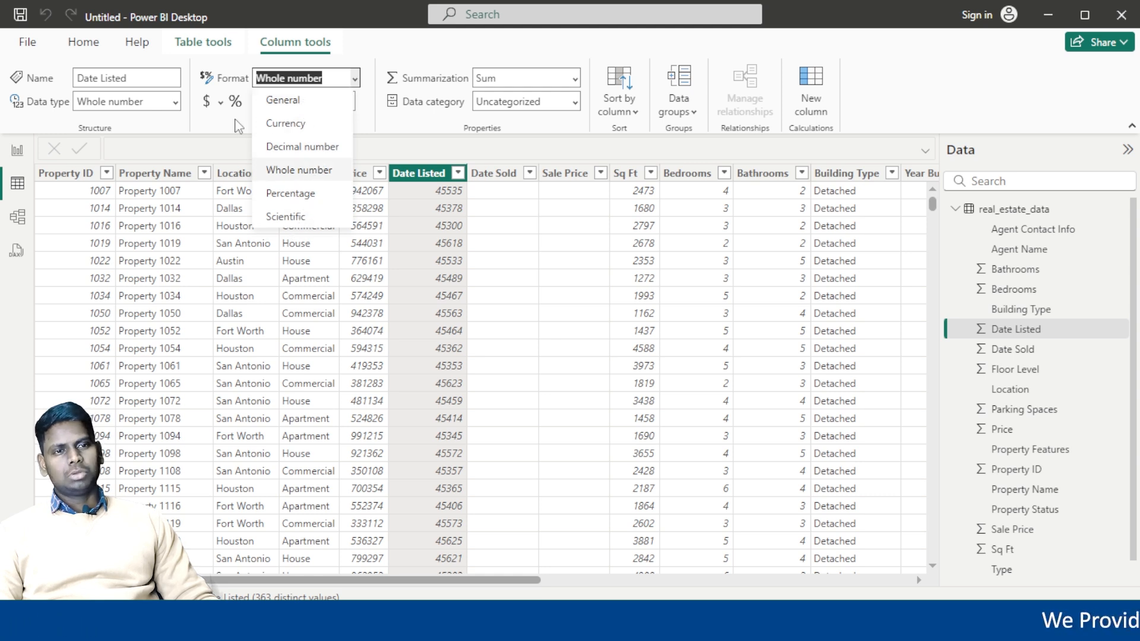
pyautogui.click(215, 134)
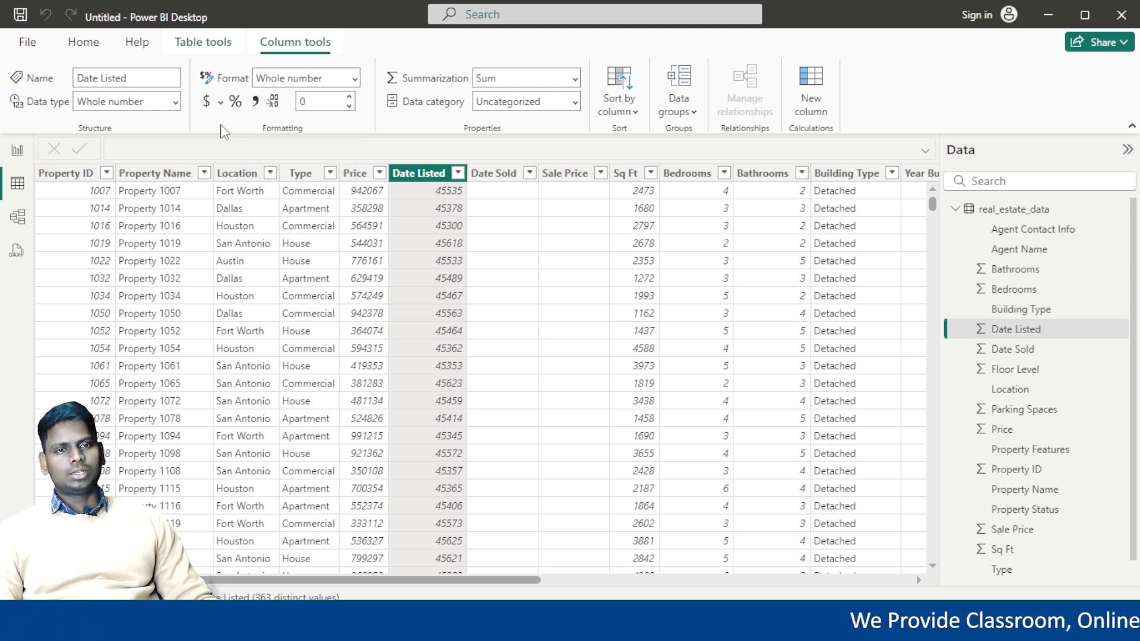
pyautogui.click(176, 103)
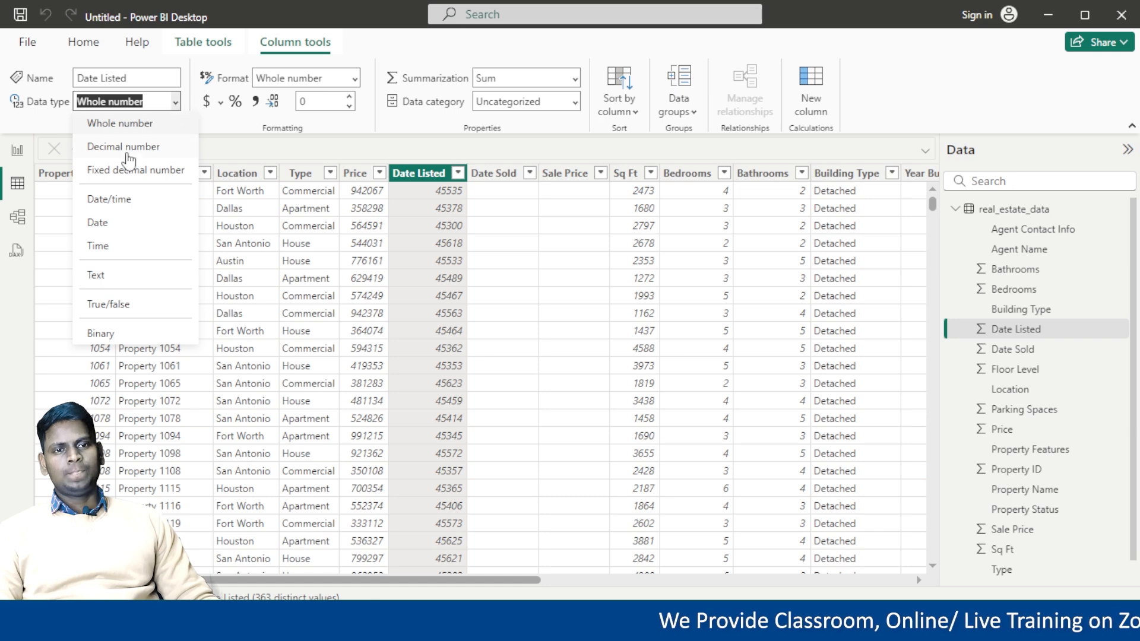
pyautogui.click(100, 223)
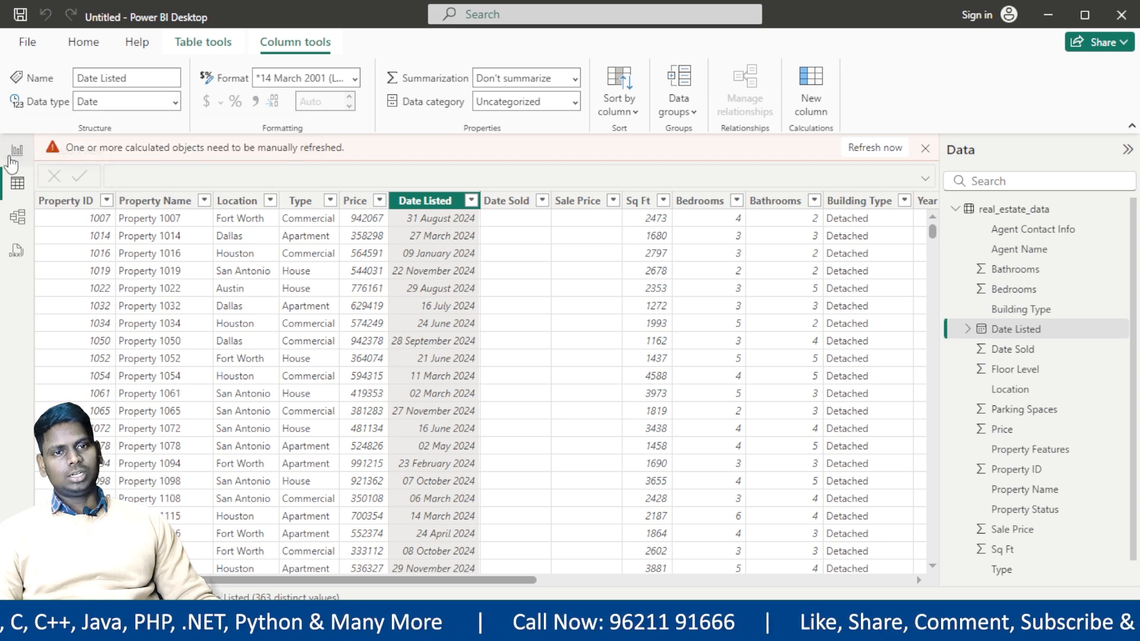
pyautogui.click(17, 155)
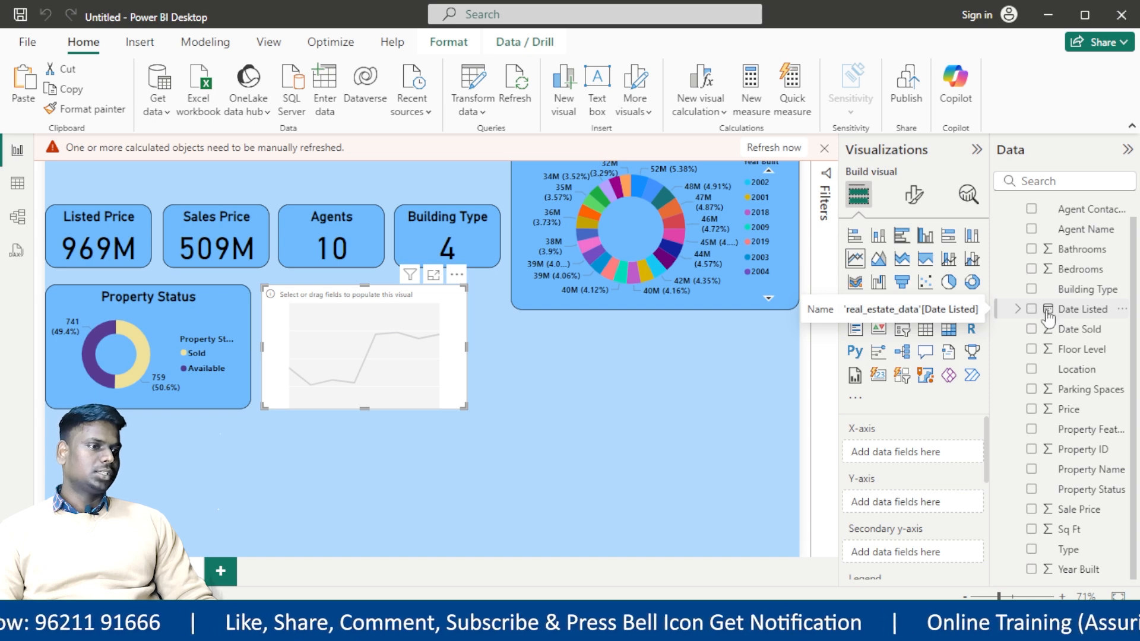
# Set the Date Sold column's data type to Date and refresh the calculated objects from the report
pyautogui.click(18, 183)
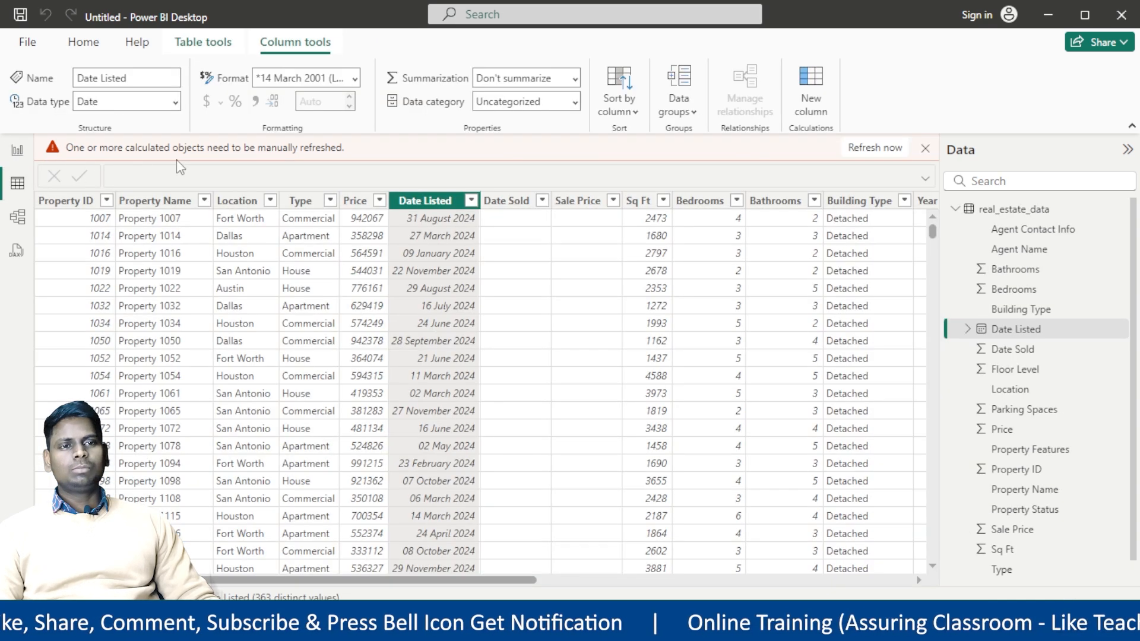
pyautogui.click(514, 205)
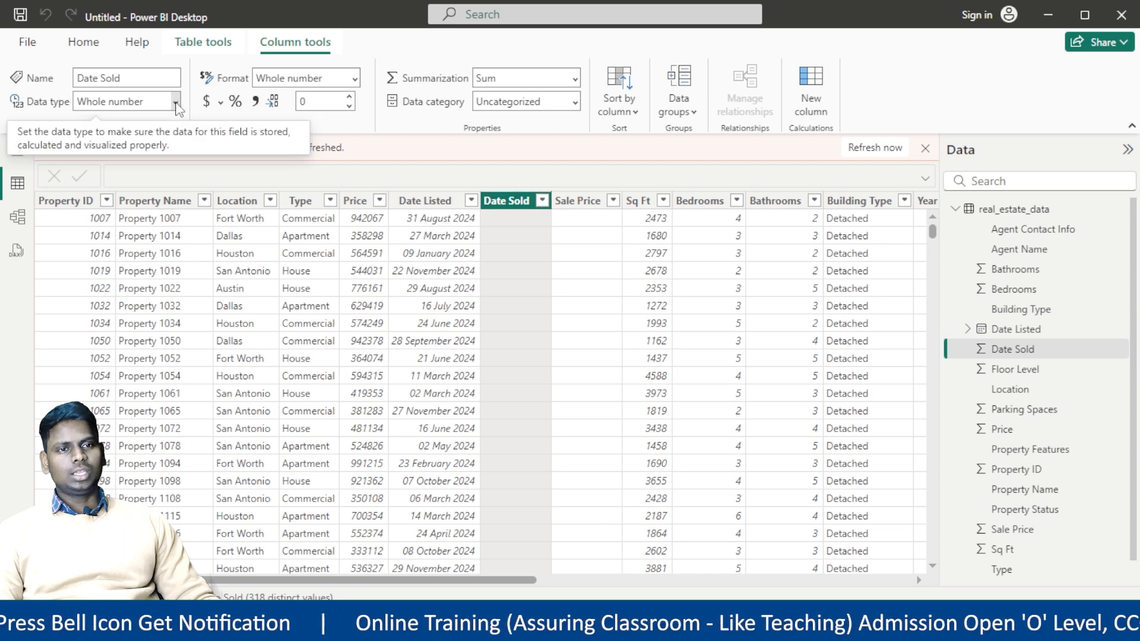
pyautogui.click(175, 104)
pyautogui.click(97, 224)
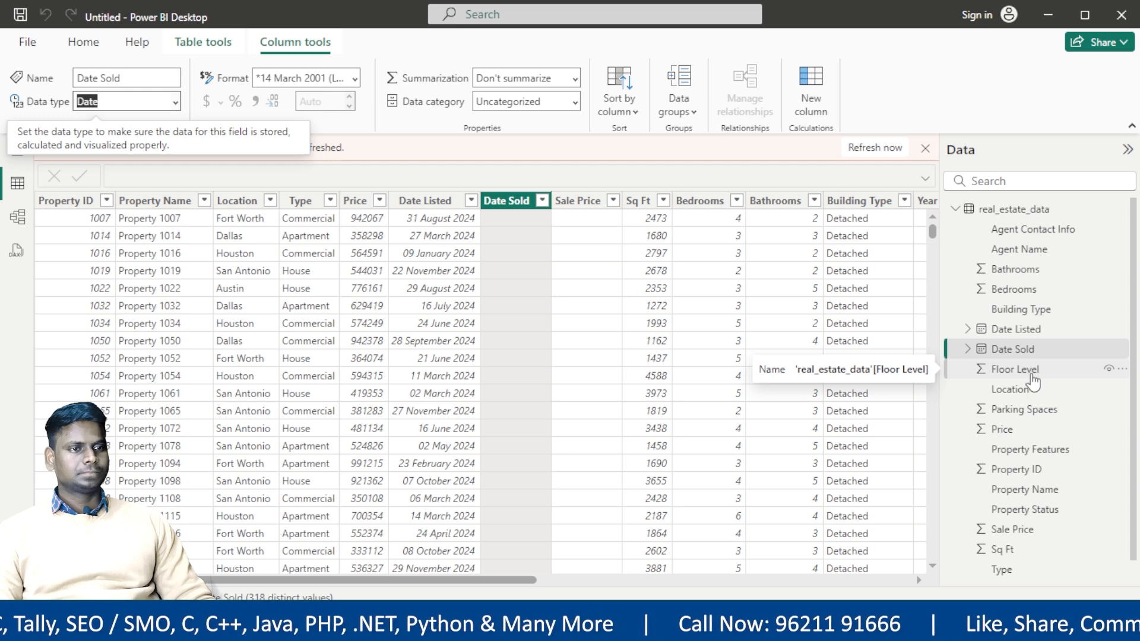
pyautogui.click(16, 153)
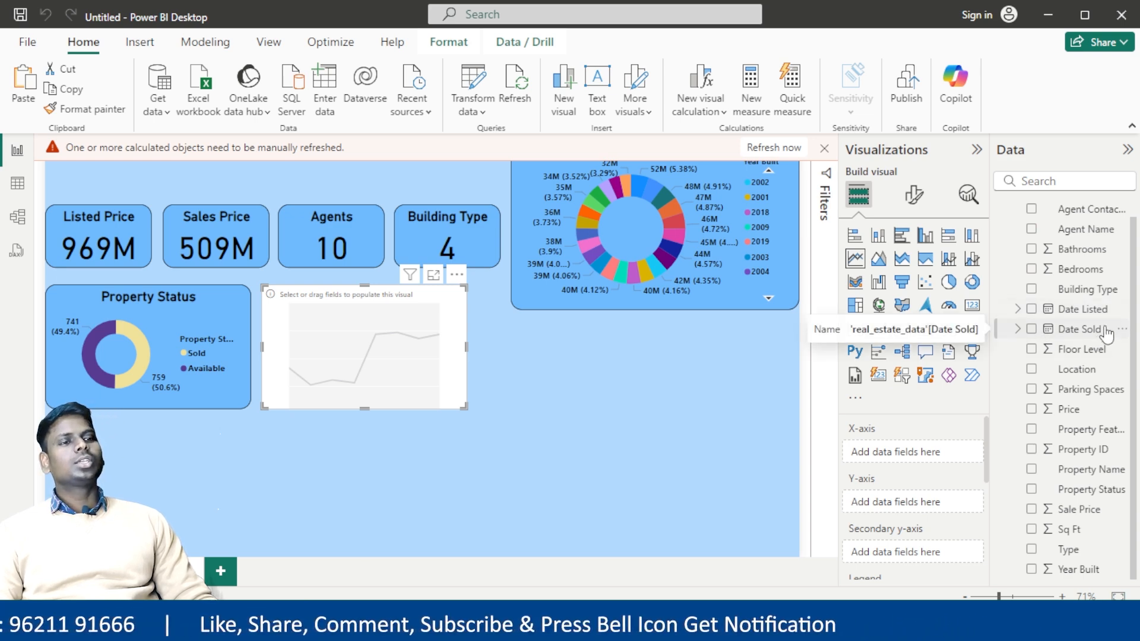
pyautogui.click(772, 148)
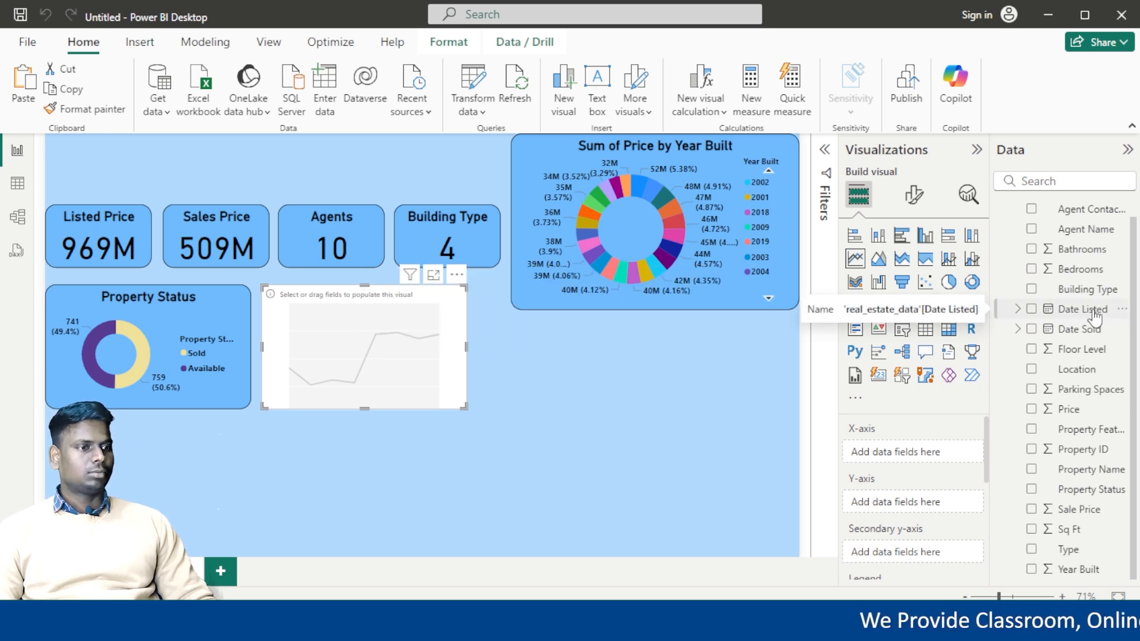
# Put Date Listed on the empty line chart's X-axis and remove the Year level from its date hierarchy
pyautogui.click(1094, 313)
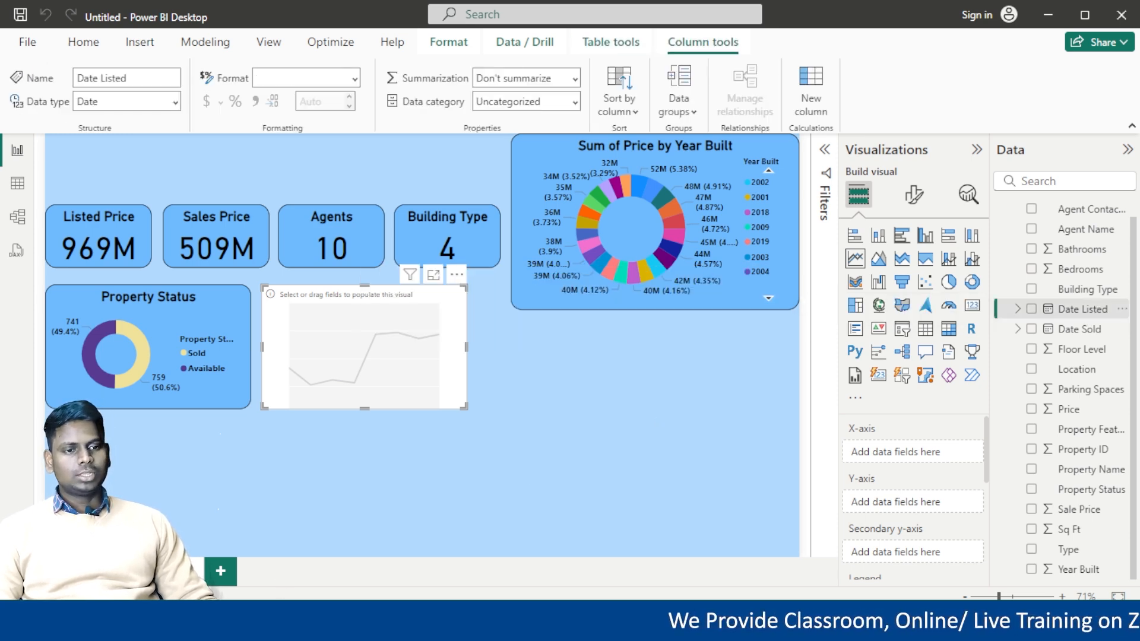
pyautogui.click(241, 561)
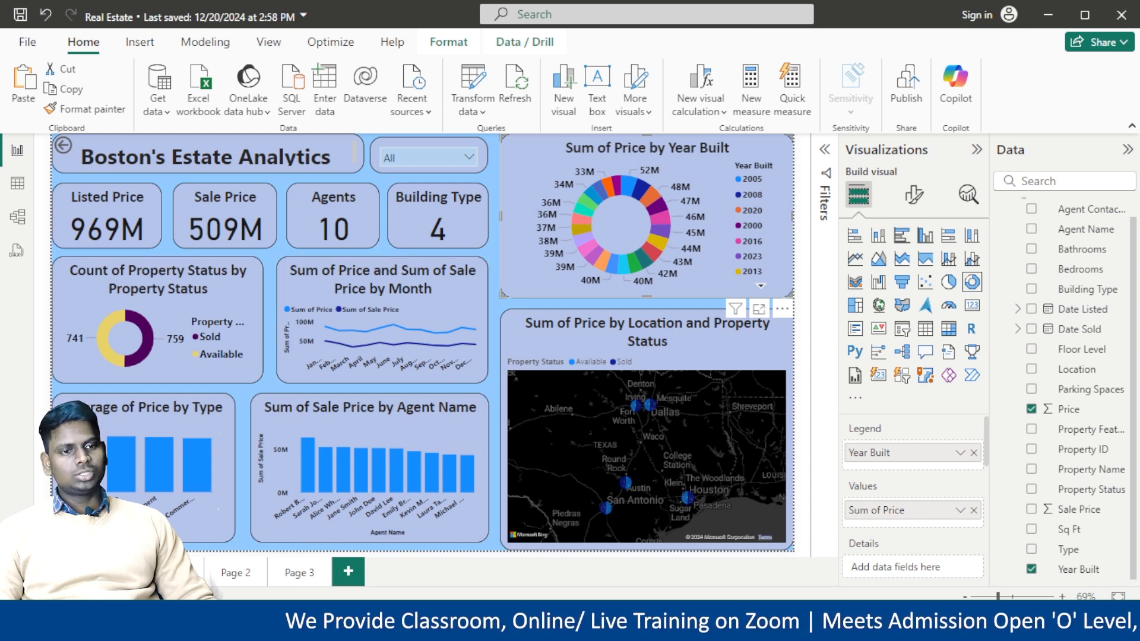
pyautogui.click(327, 564)
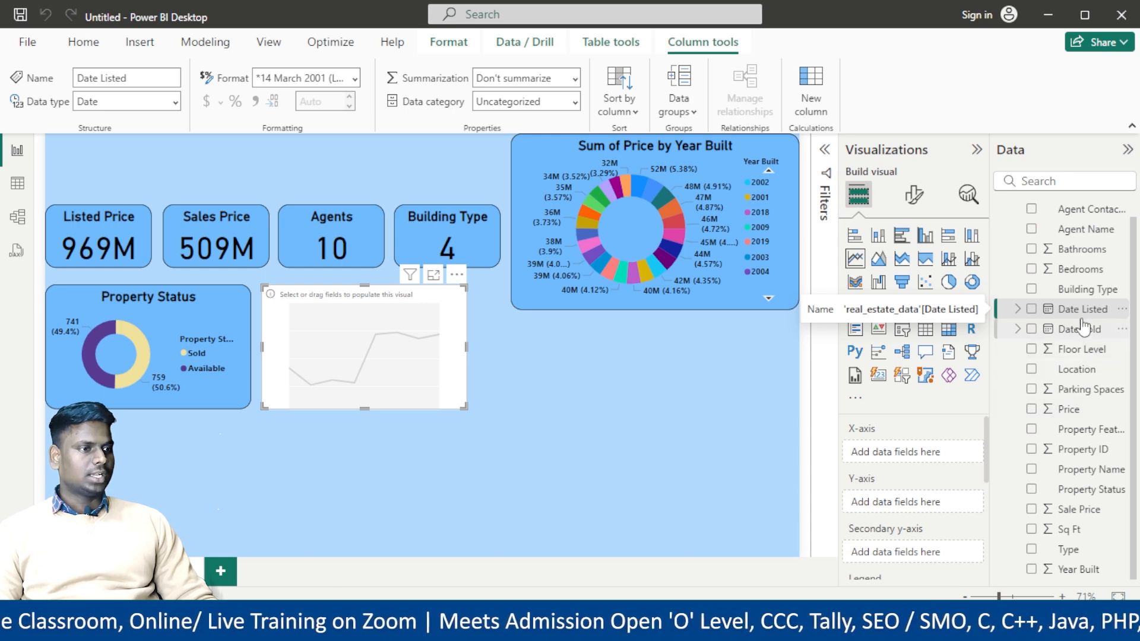
pyautogui.moveTo(1080, 310); pyautogui.dragTo(920, 456)
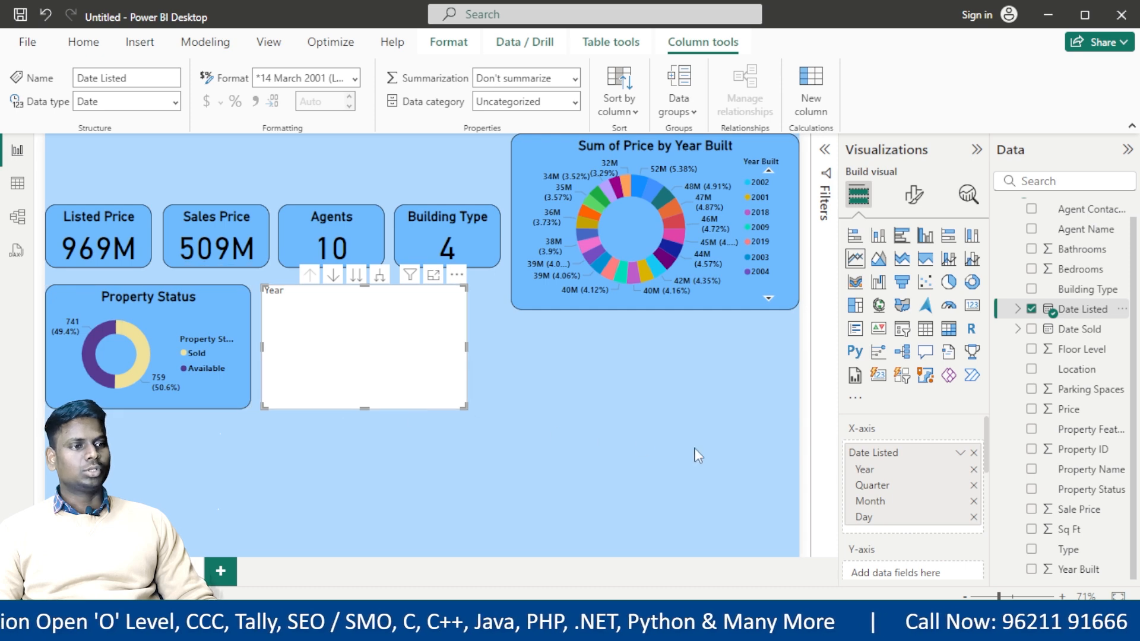
pyautogui.click(974, 470)
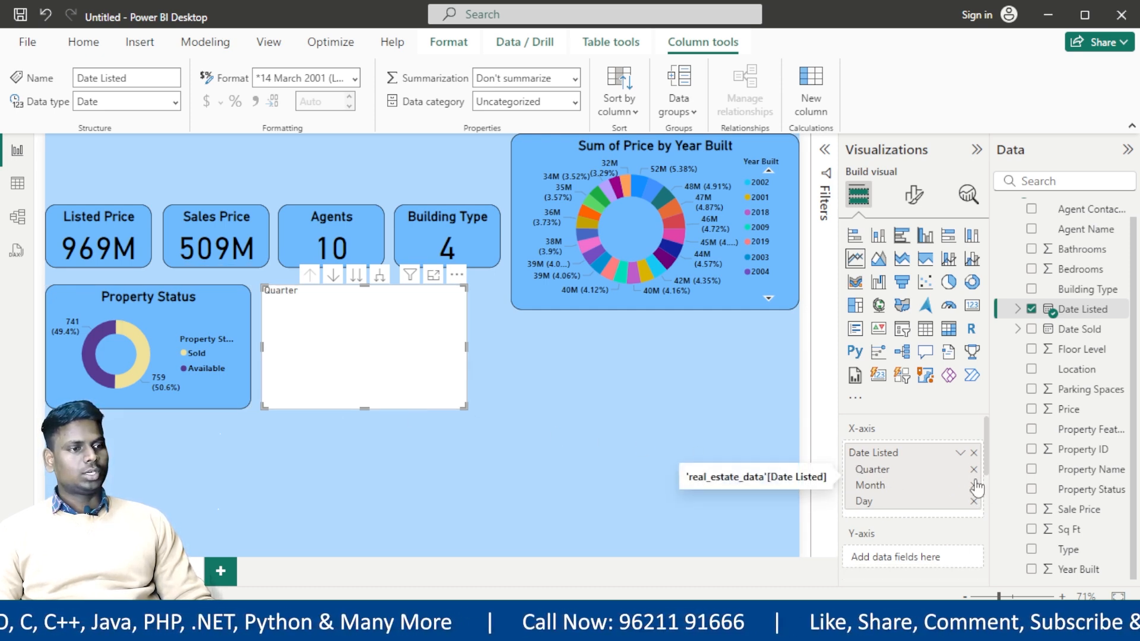
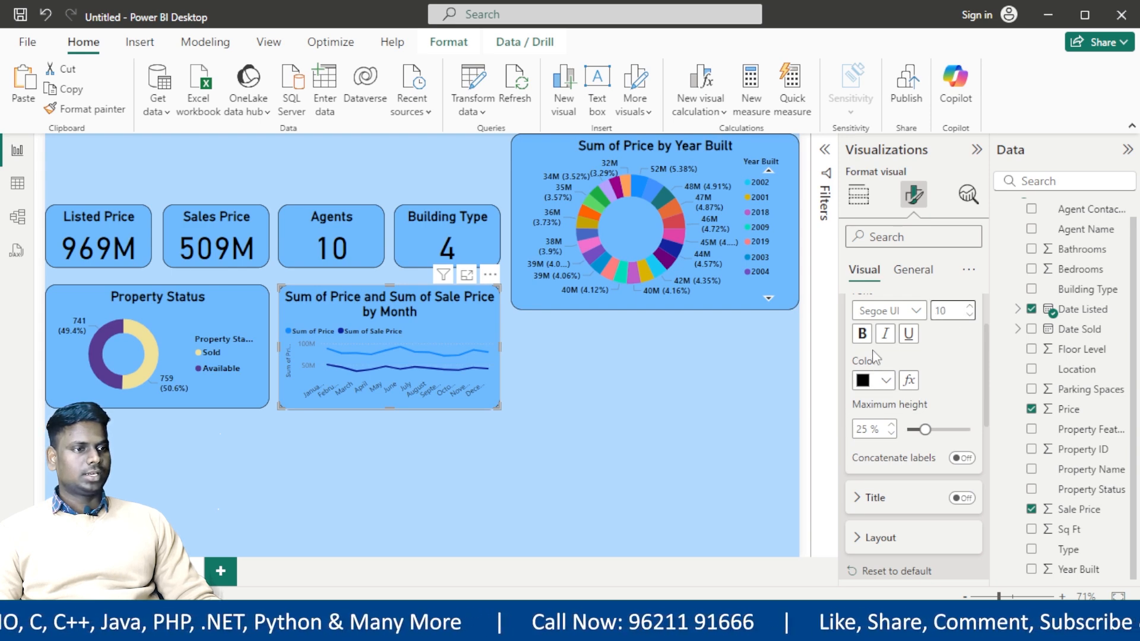
# Make the line chart's X-axis labels bold and view the chart in Spotlight before turning Spotlight off
pyautogui.click(862, 334)
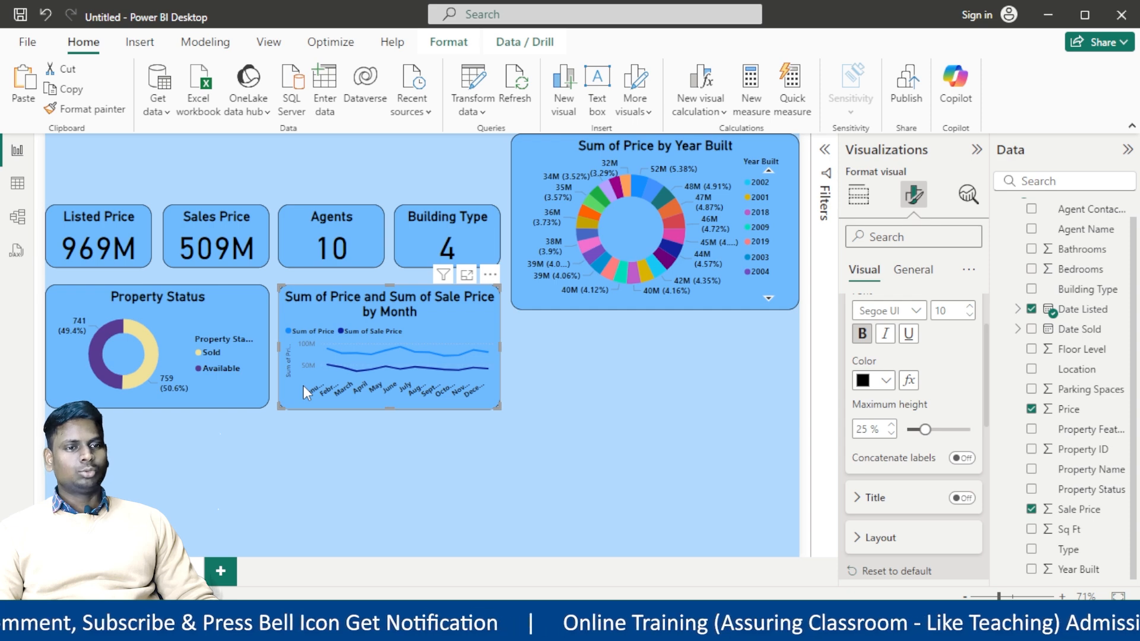
pyautogui.click(489, 276)
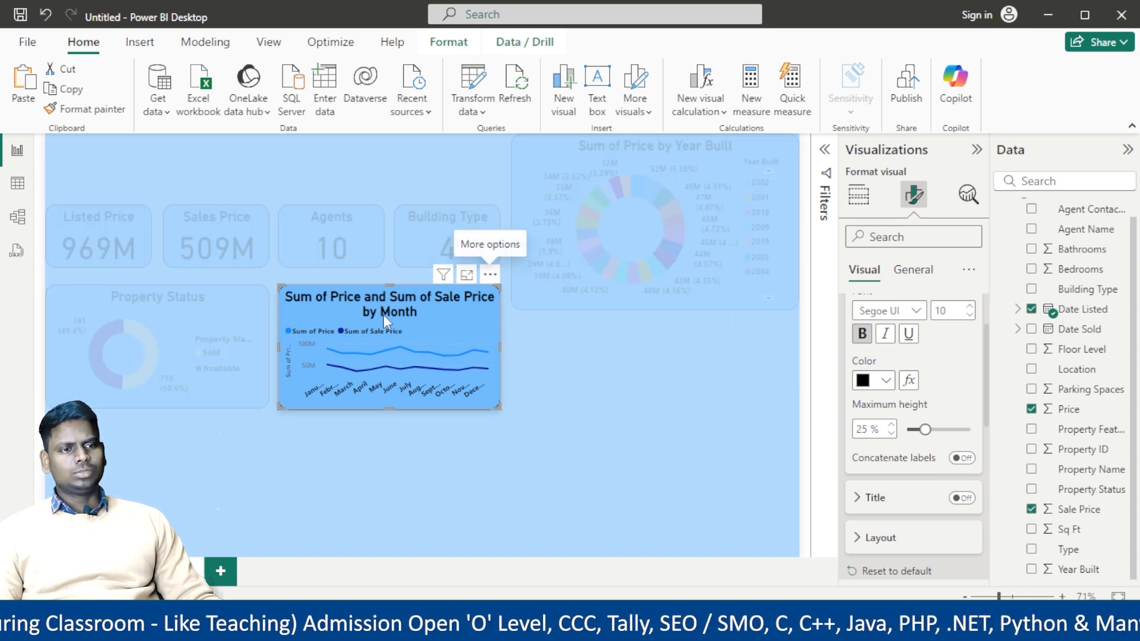
pyautogui.click(489, 274)
pyautogui.click(522, 373)
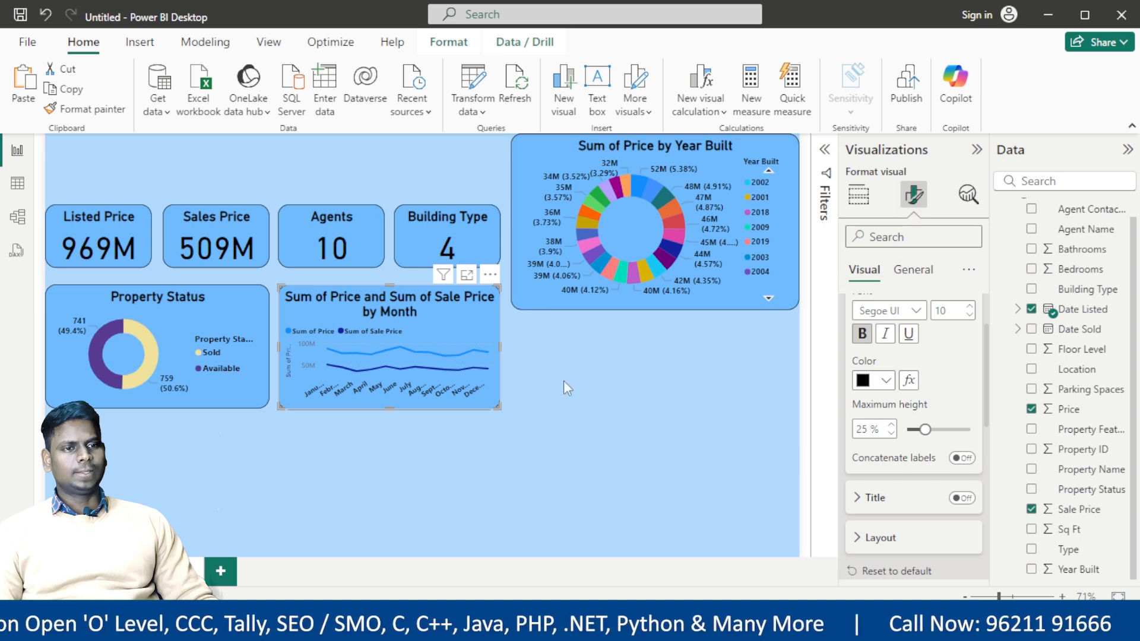
# Set the colour of the line chart's Y-axis values to black
pyautogui.scroll(2, 860, 321)
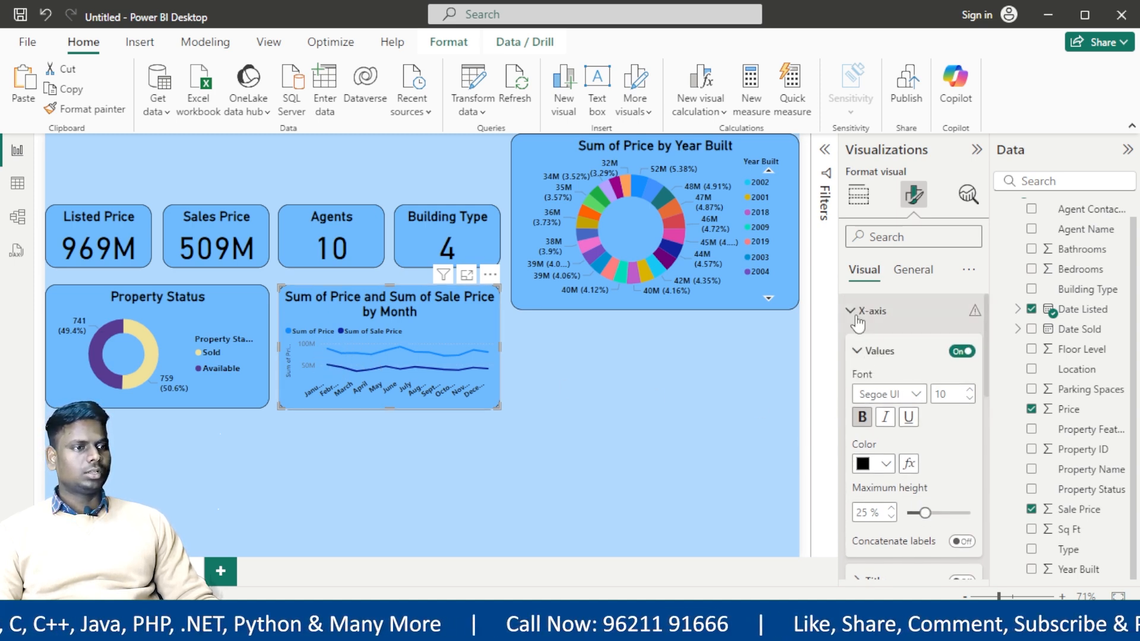
pyautogui.click(855, 314)
pyautogui.click(857, 336)
pyautogui.scroll(-2, 934, 415)
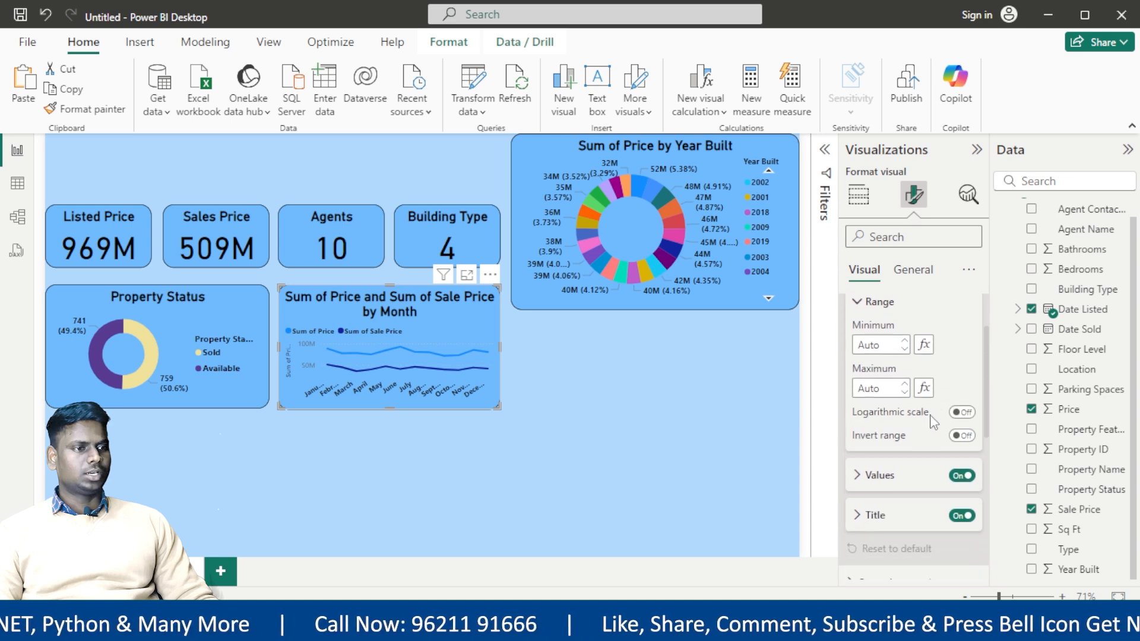
pyautogui.click(857, 475)
pyautogui.scroll(-4, 878, 463)
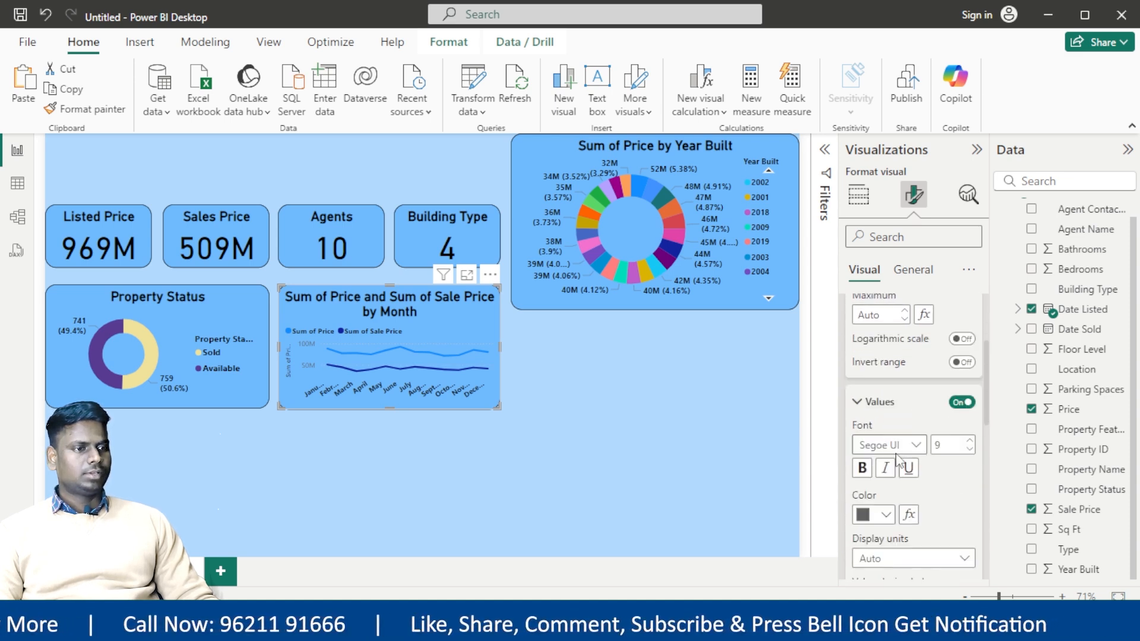
pyautogui.click(887, 423)
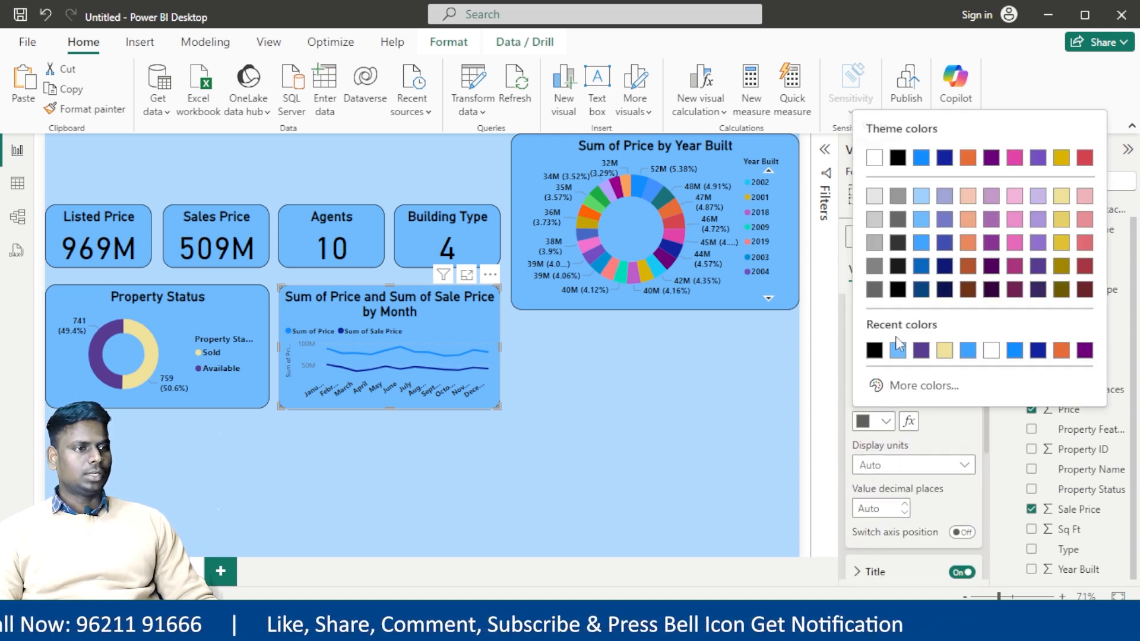
pyautogui.click(896, 159)
pyautogui.scroll(-2, 962, 482)
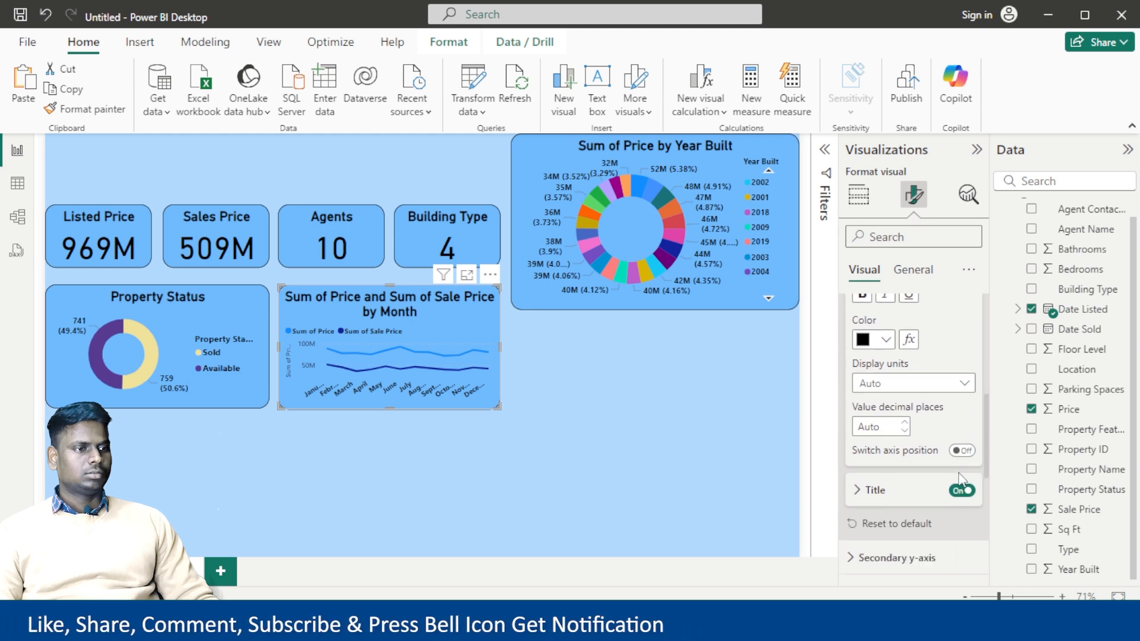
pyautogui.scroll(4, 914, 428)
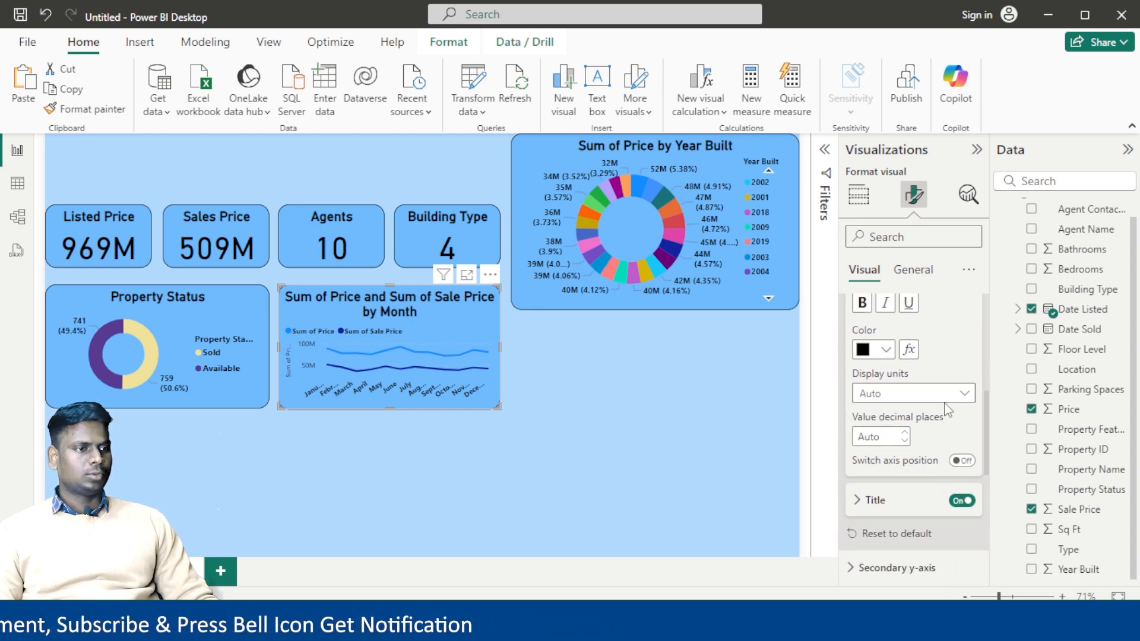
# Make the line chart's Y-axis values bold and compare the chart with the one in the Real Estate report
pyautogui.scroll(-2, 961, 368)
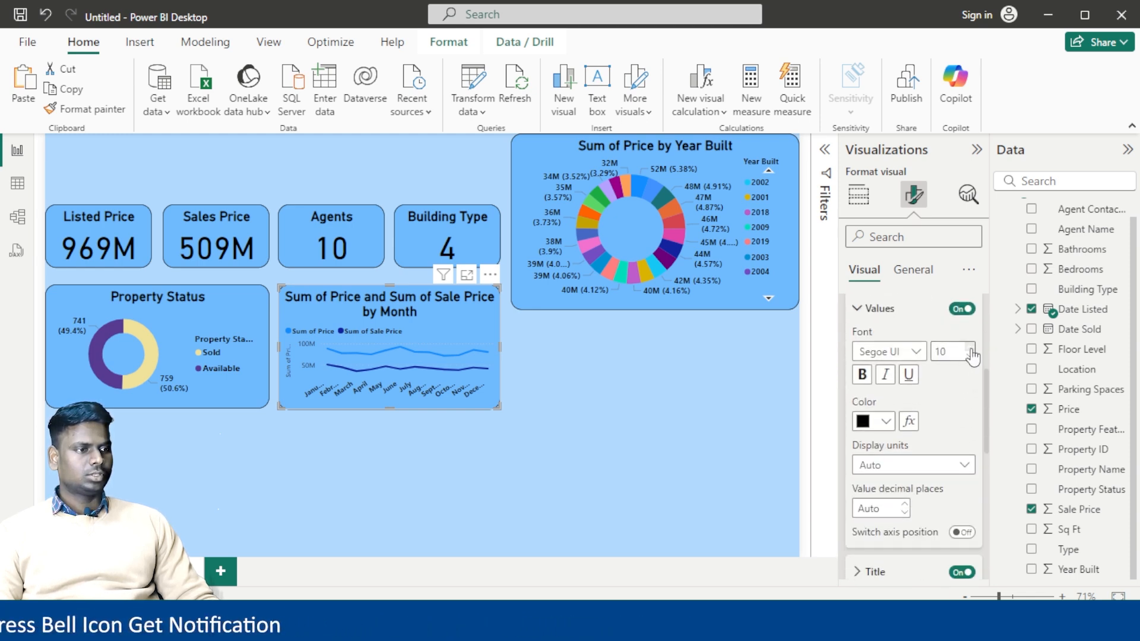
pyautogui.click(862, 374)
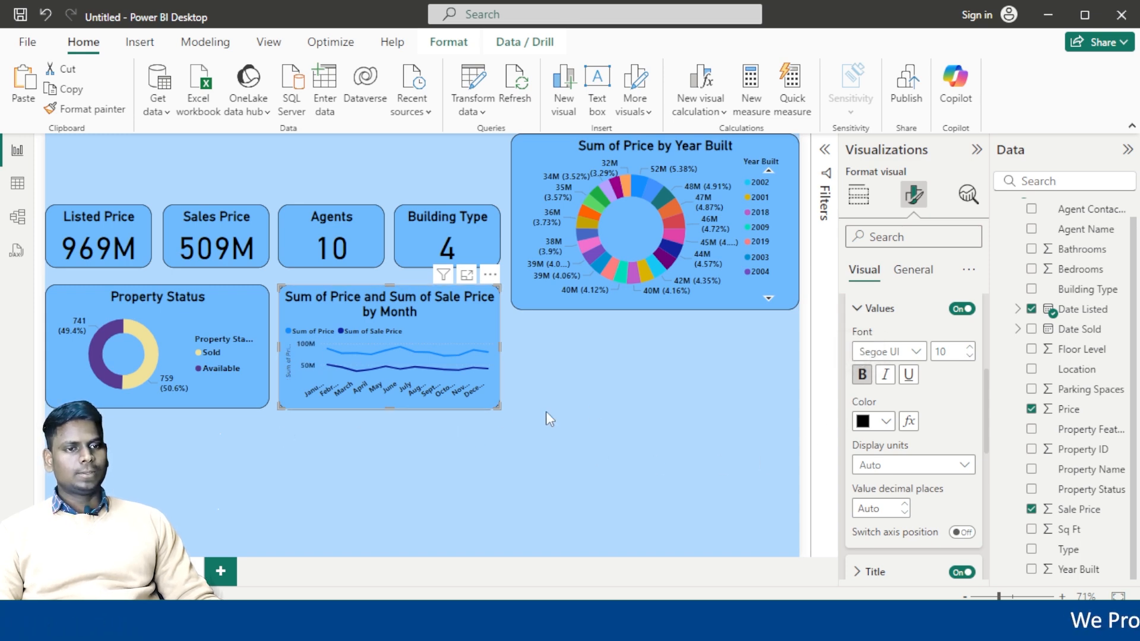
pyautogui.scroll(1, 932, 478)
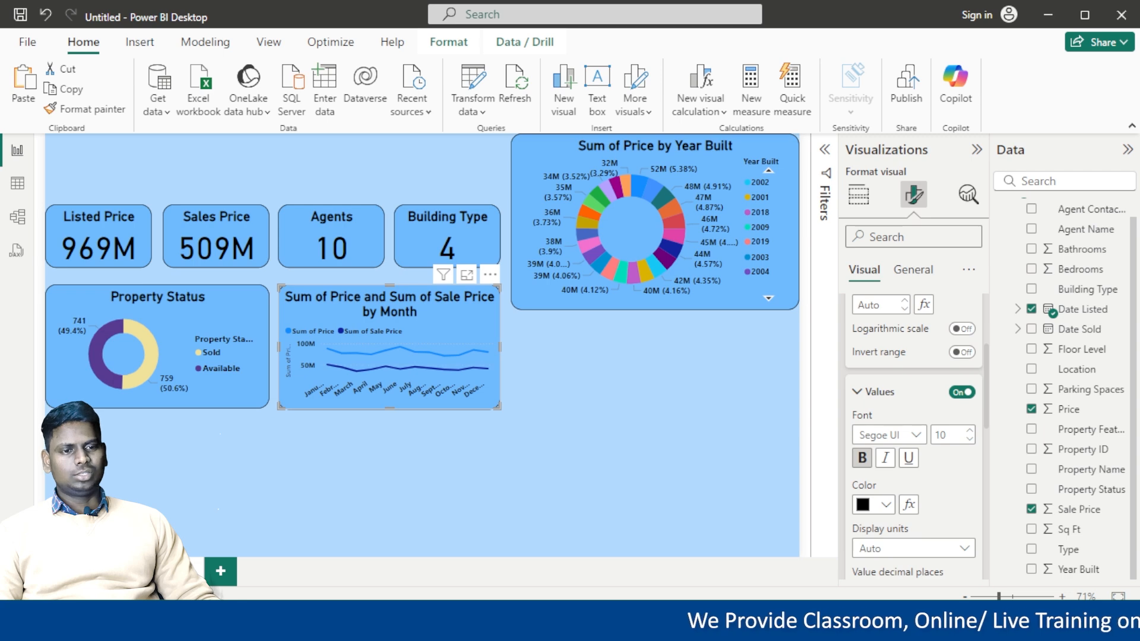
pyautogui.click(253, 545)
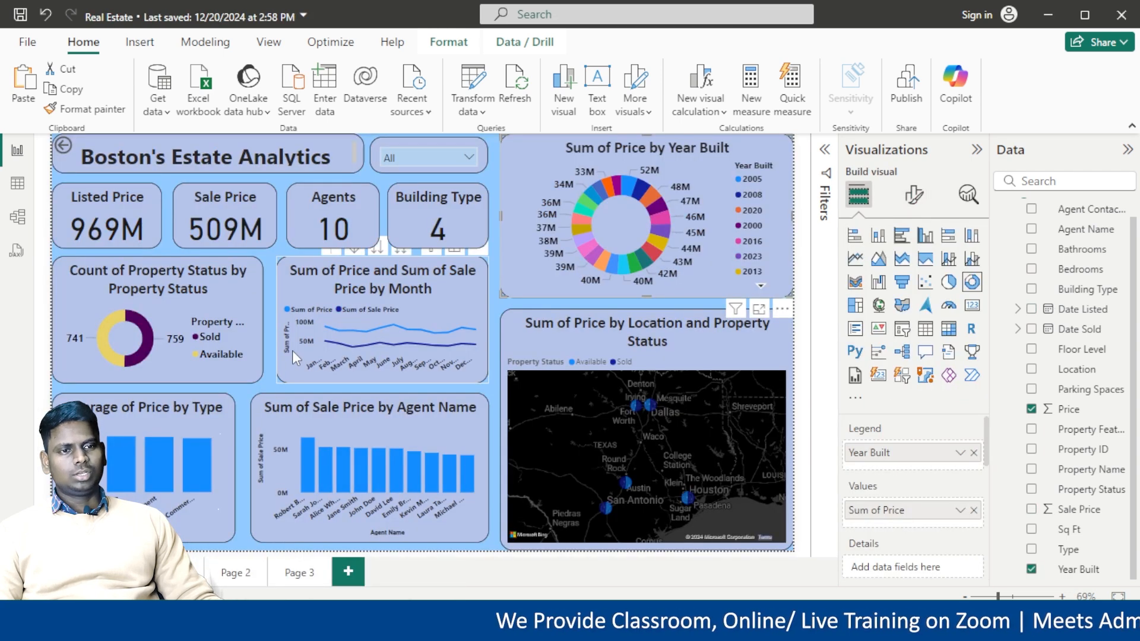
pyautogui.click(332, 552)
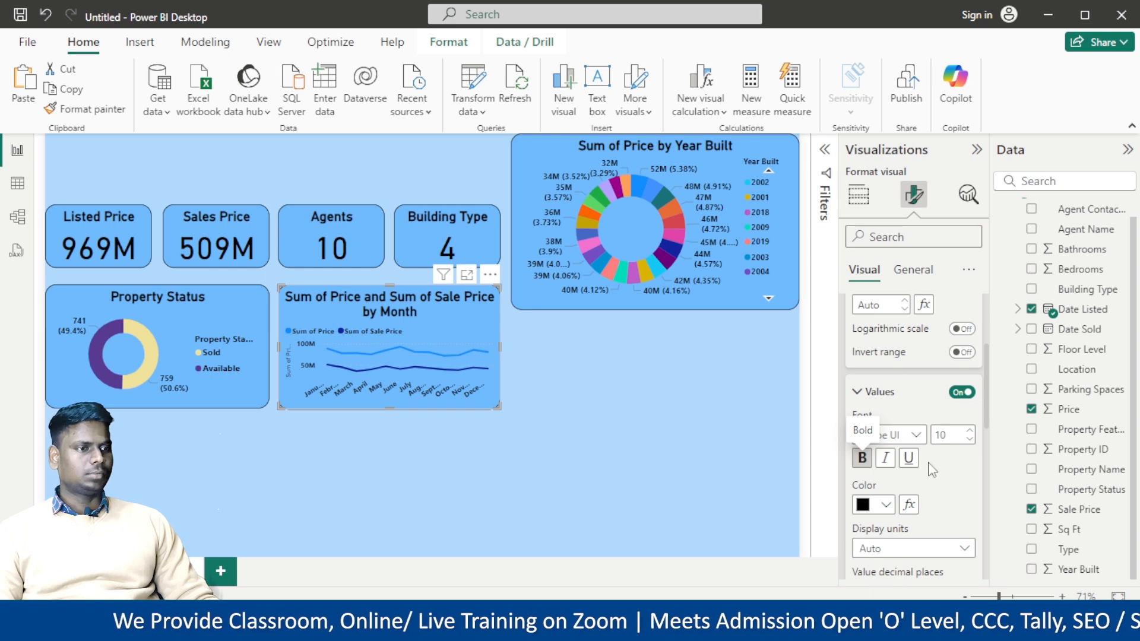
# Set the colour of the line chart's Y-axis title to black and try to set its font size to 10
pyautogui.scroll(-3, 931, 470)
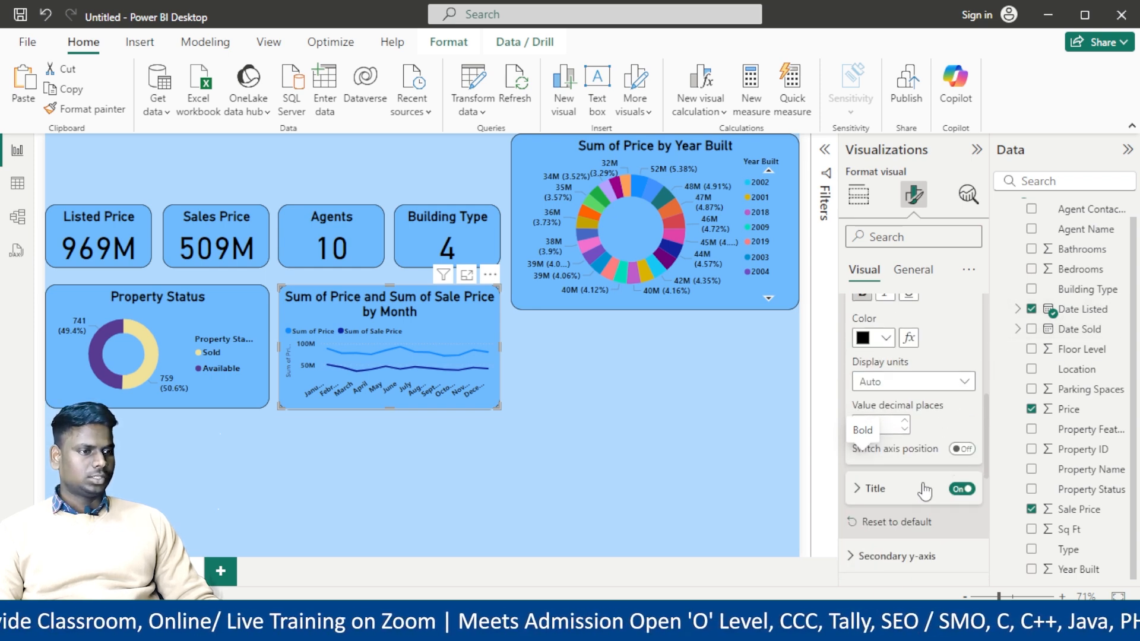
pyautogui.click(924, 491)
pyautogui.scroll(-2, 917, 499)
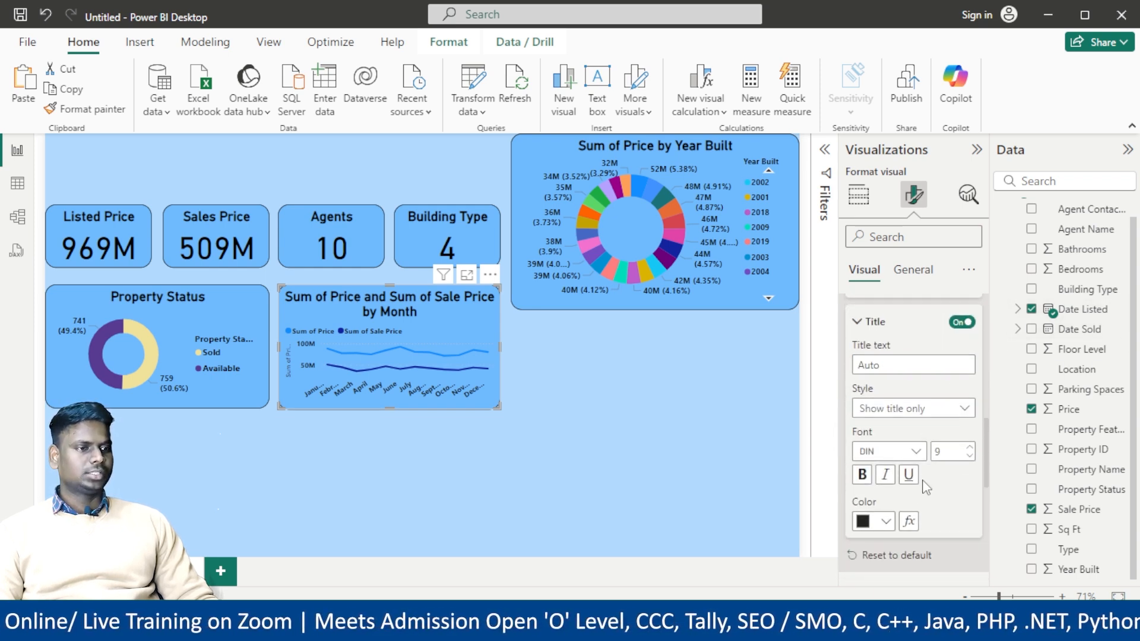
pyautogui.click(886, 521)
pyautogui.press('Escape')
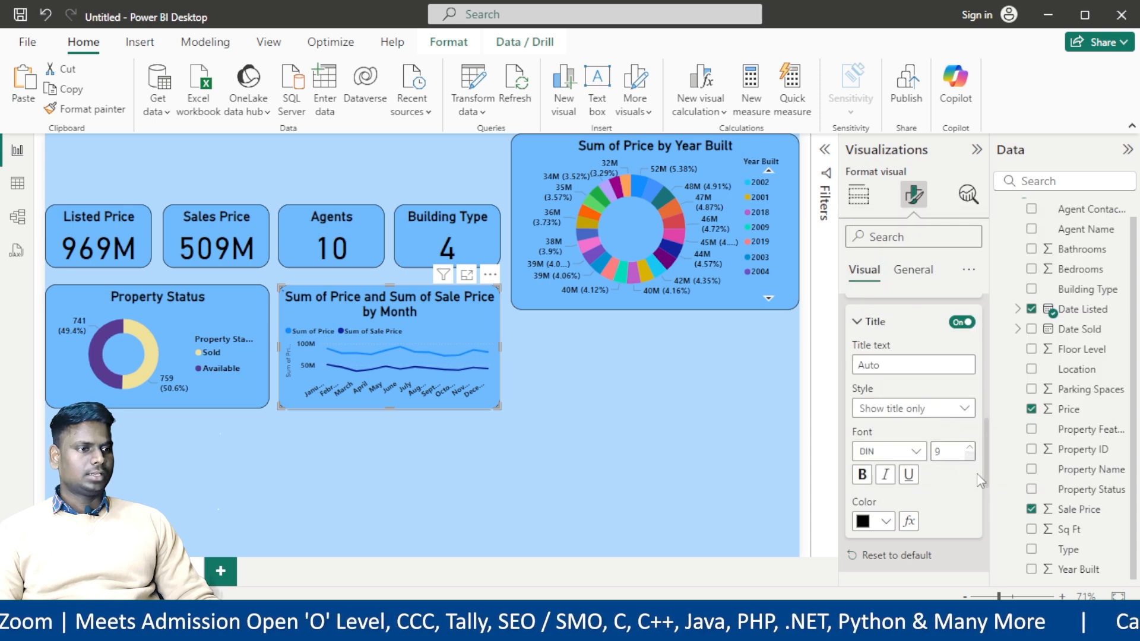
pyautogui.click(969, 446)
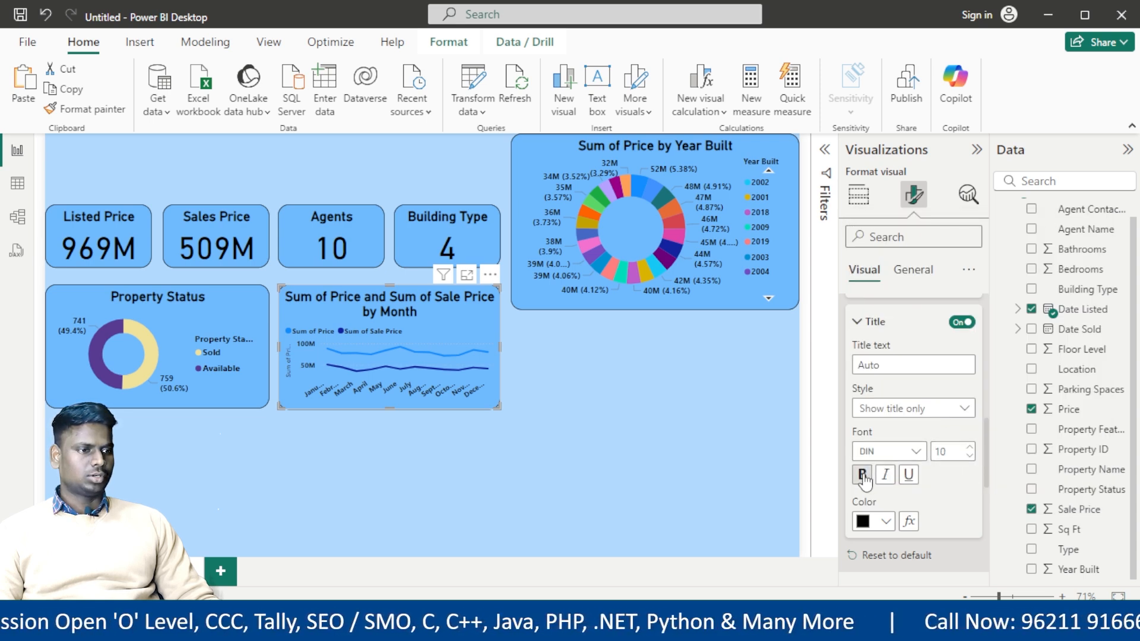
pyautogui.click(364, 458)
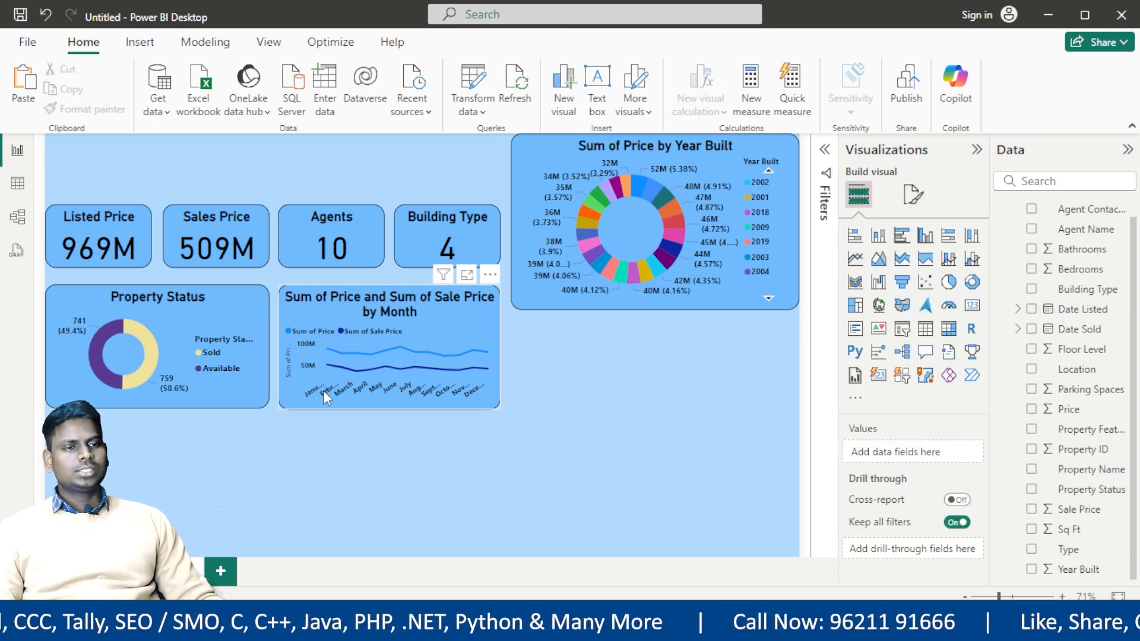
# Reselect the line chart and set its Y-axis title to font size 10 and bold
pyautogui.click(465, 319)
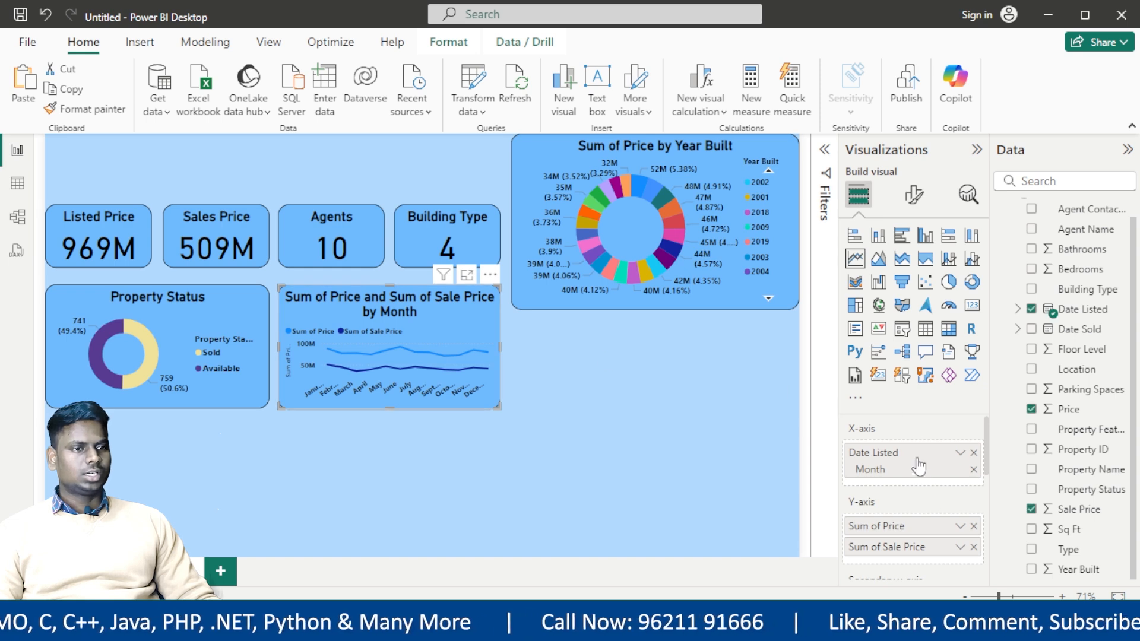
pyautogui.click(914, 195)
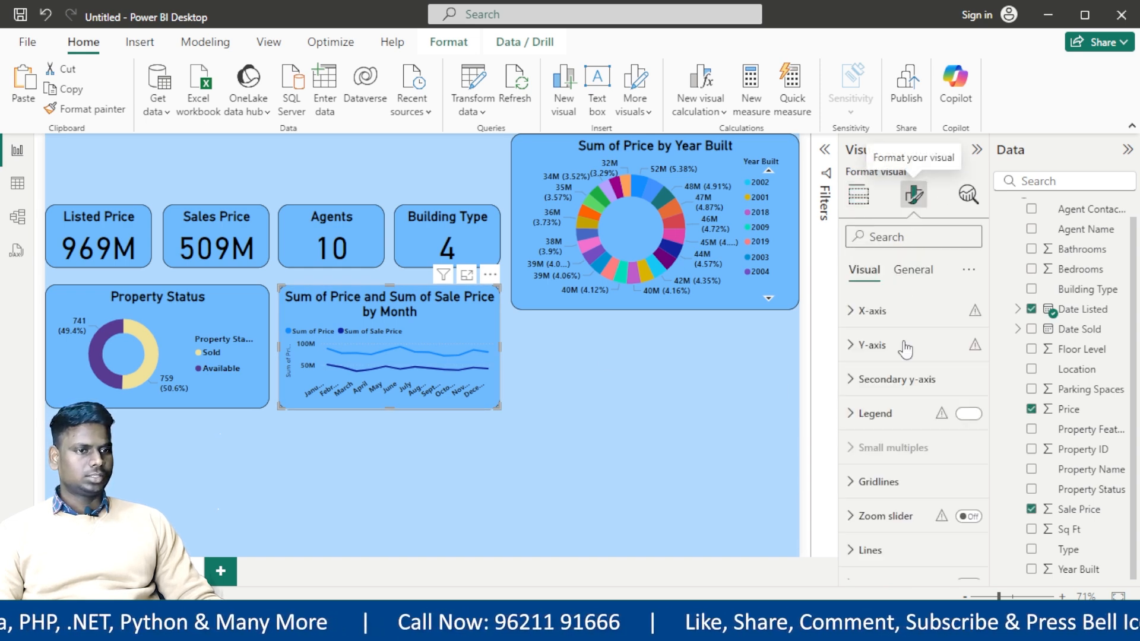
pyautogui.click(860, 349)
pyautogui.scroll(-5, 893, 433)
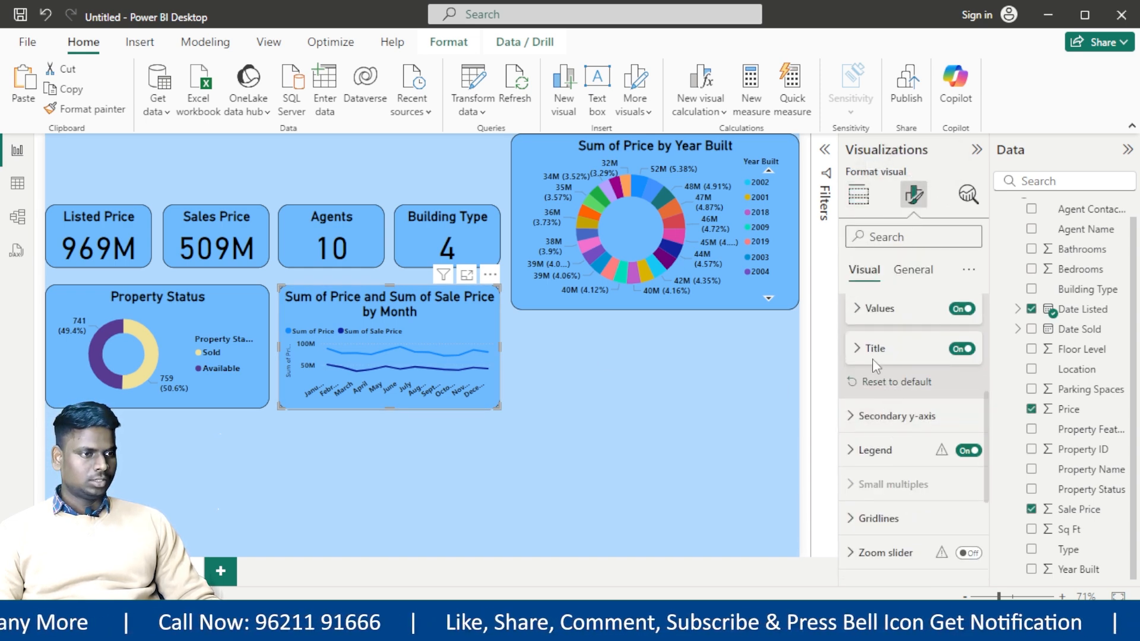
pyautogui.click(879, 356)
pyautogui.scroll(-2, 887, 410)
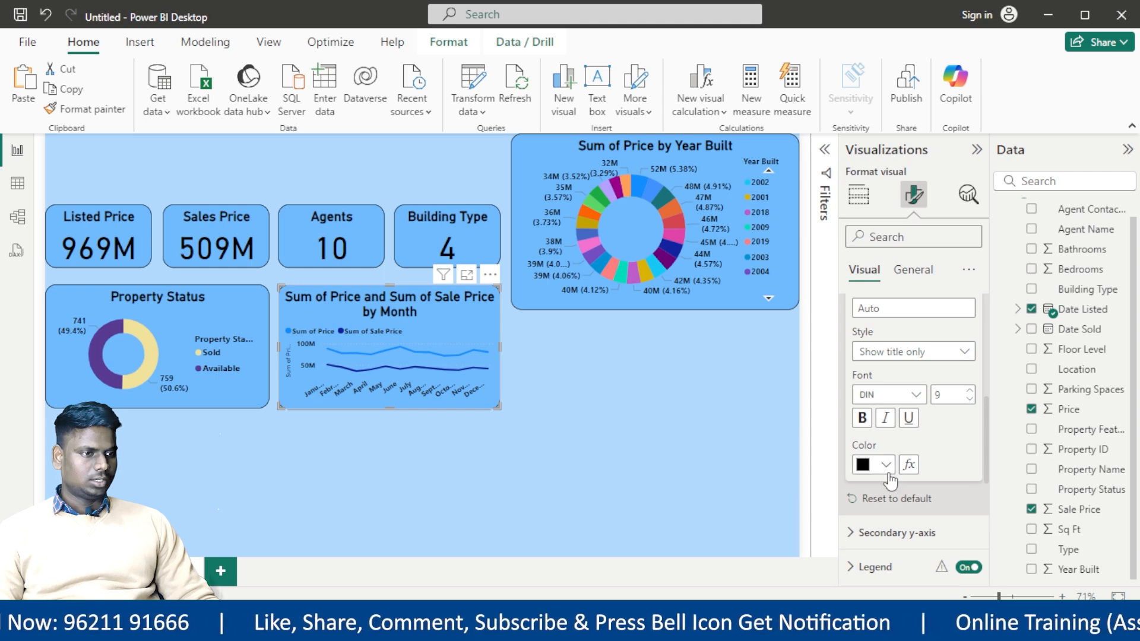
pyautogui.click(969, 392)
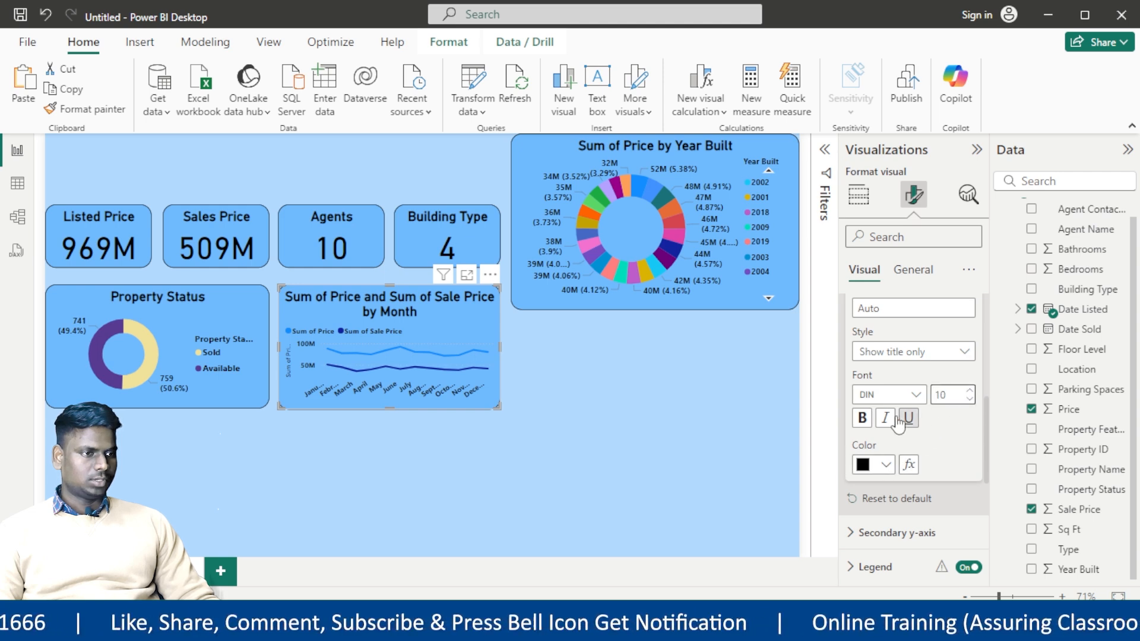
pyautogui.click(862, 418)
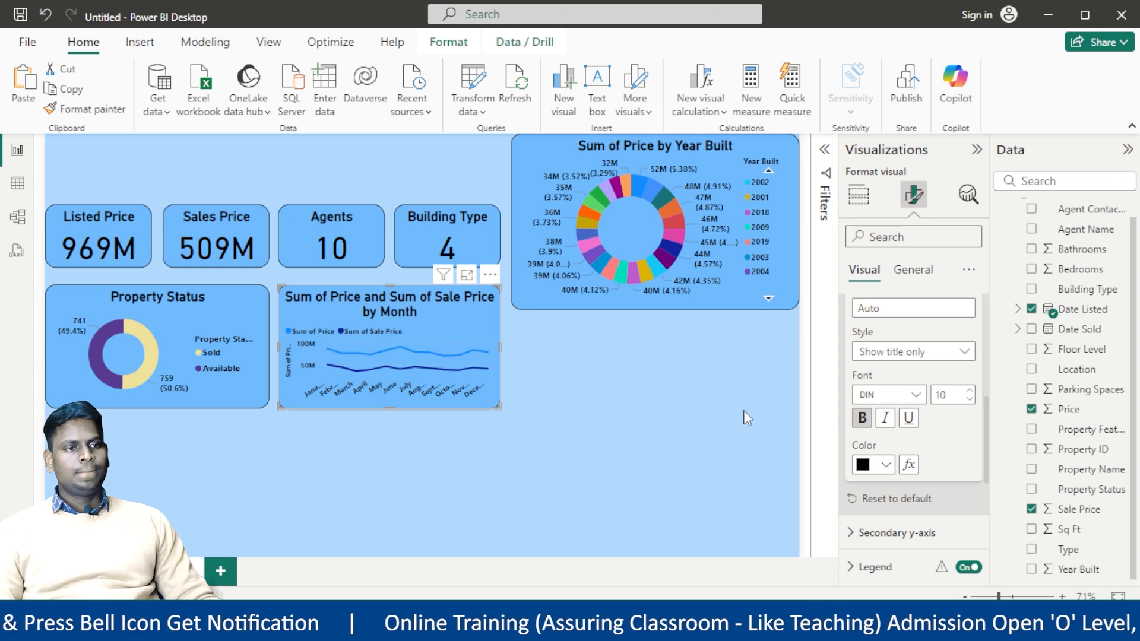
pyautogui.click(770, 454)
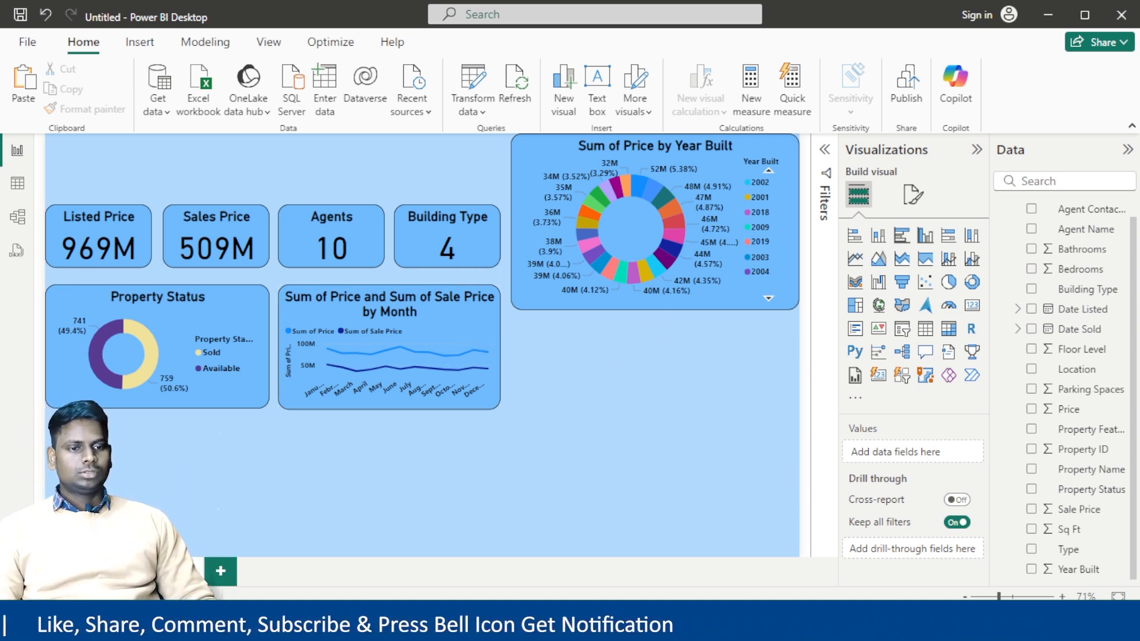
# Check the Real Estate report, and add a stacked column chart of Sale Price by Type below the Property Status chart in the untitled report
pyautogui.moveTo(267, 625)
pyautogui.click(184, 535)
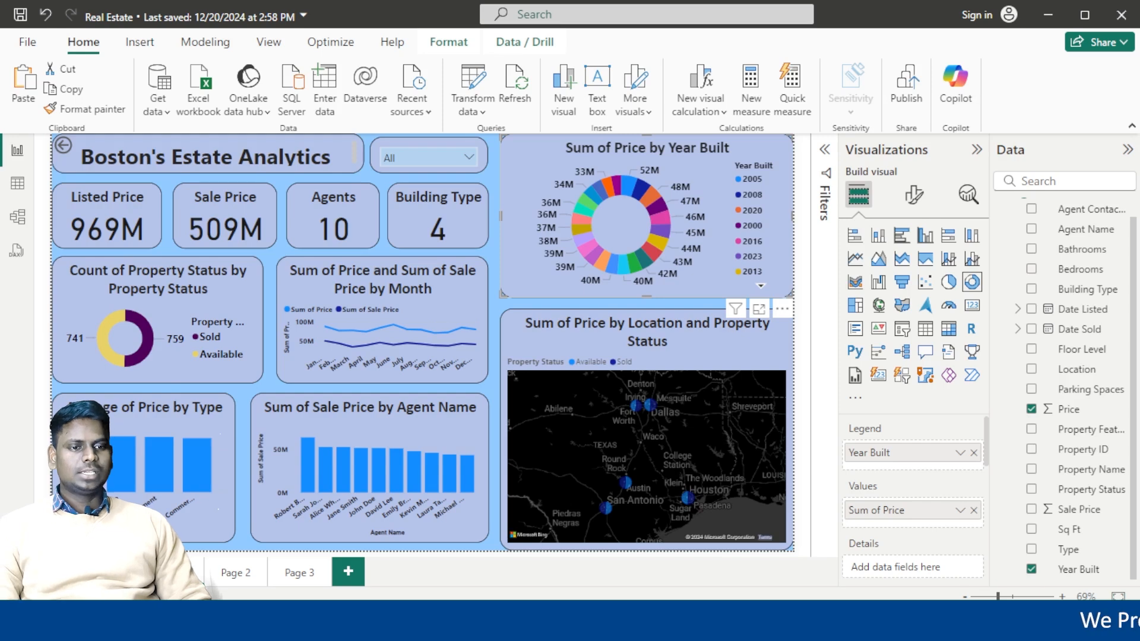
pyautogui.moveTo(307, 625)
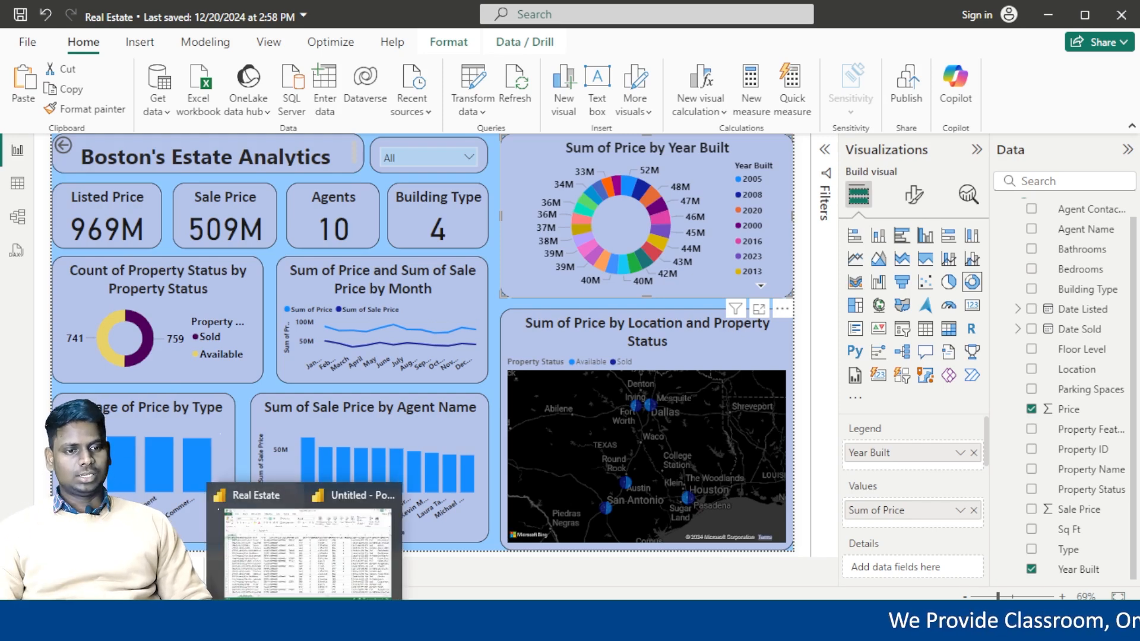
pyautogui.click(228, 496)
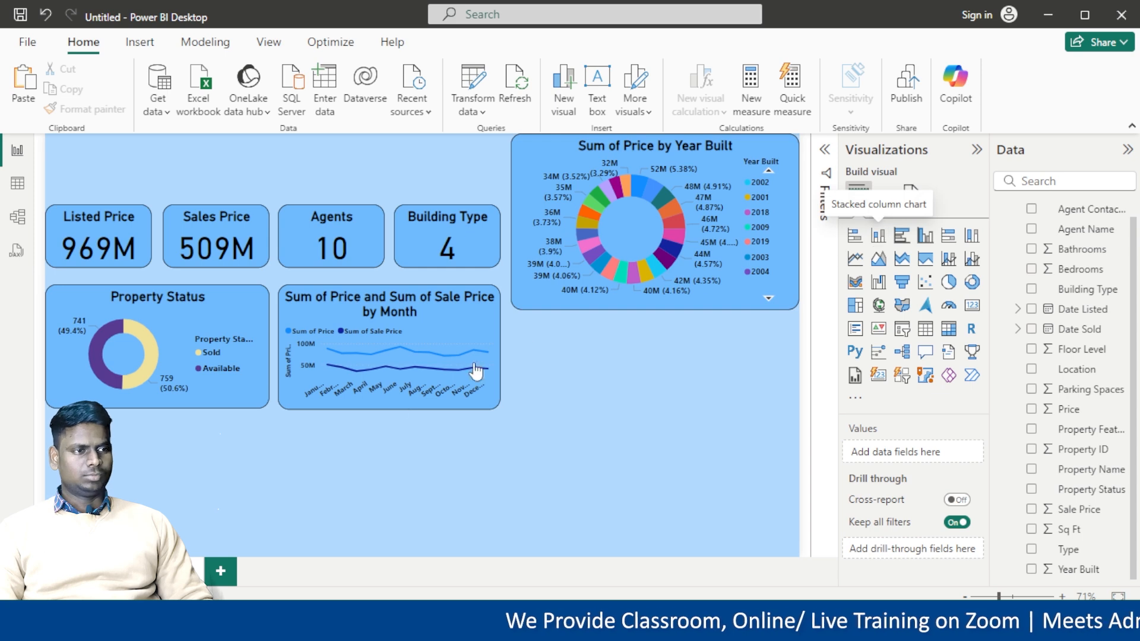
pyautogui.moveTo(476, 371); pyautogui.dragTo(238, 482)
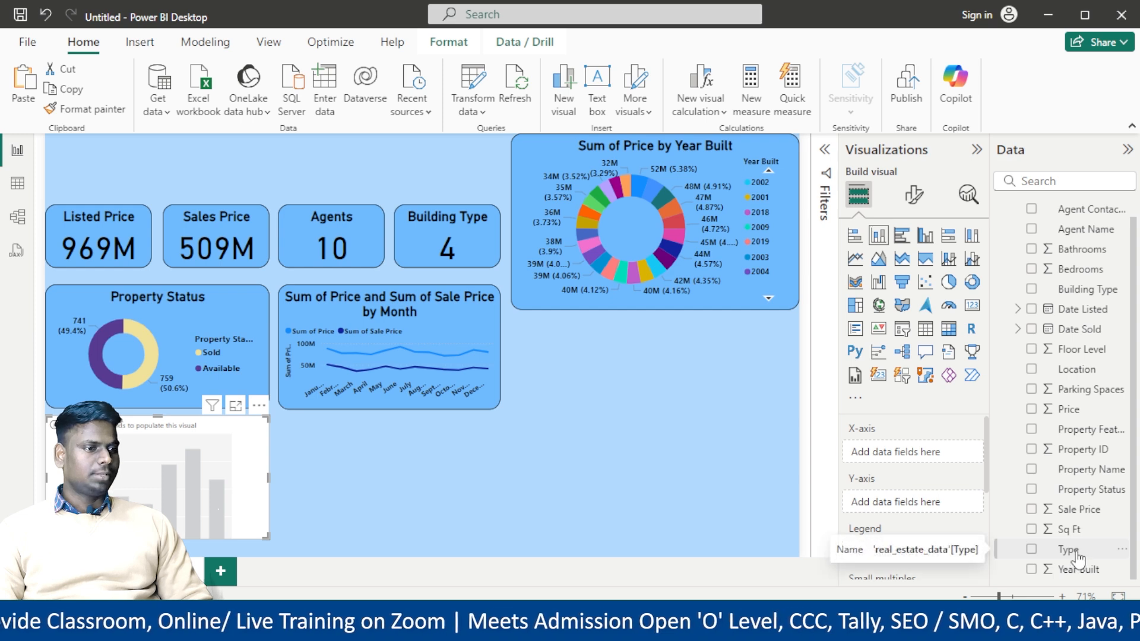
pyautogui.moveTo(475, 518); pyautogui.dragTo(202, 498)
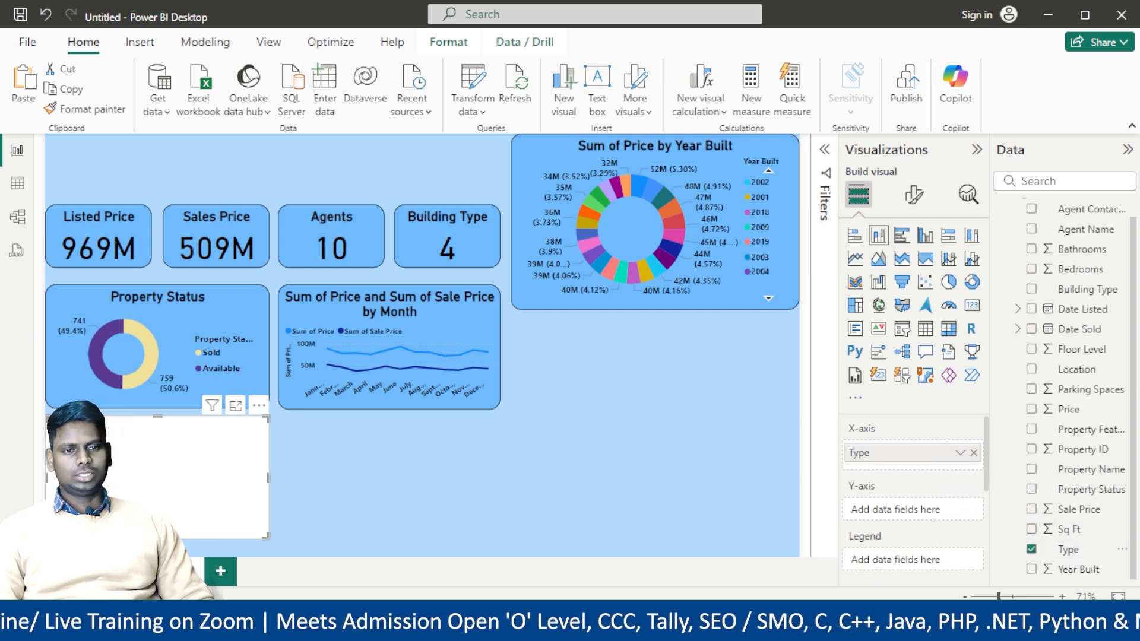
pyautogui.moveTo(1091, 516); pyautogui.dragTo(890, 512)
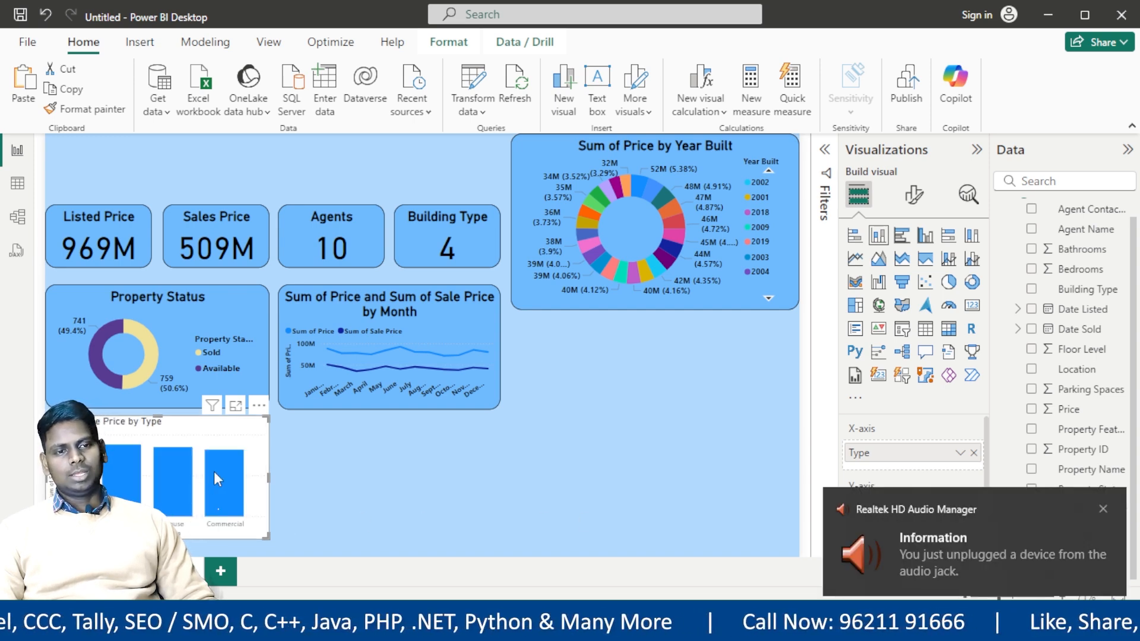
# Copy the Property Status chart's formatting to the new column chart with Format painter and compare it with the Real Estate report
pyautogui.click(254, 309)
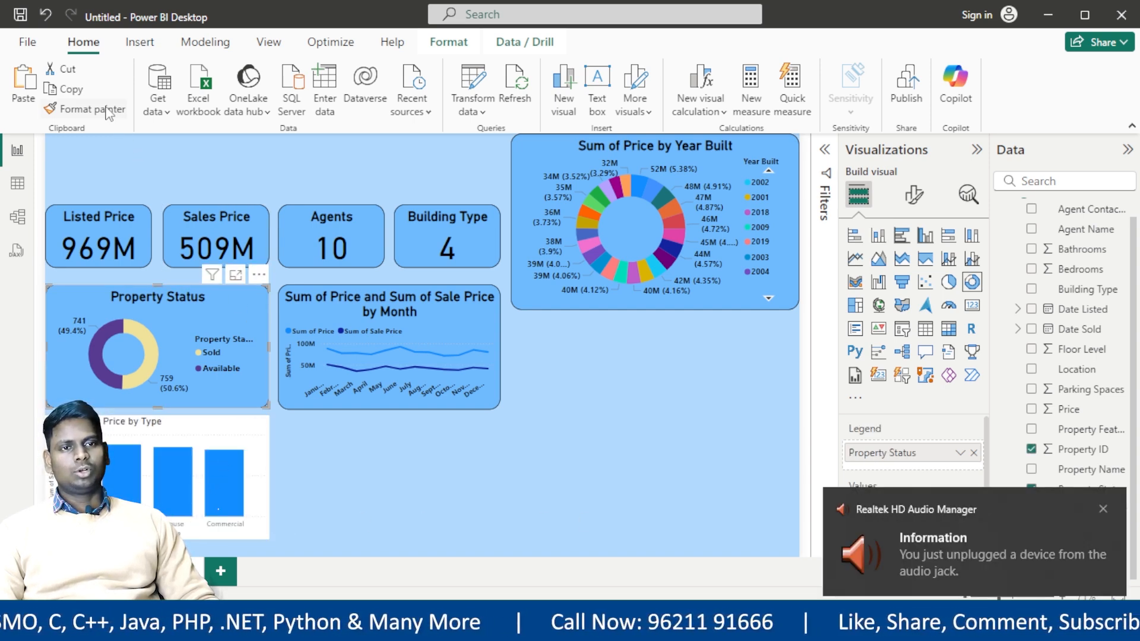
pyautogui.click(85, 108)
pyautogui.click(232, 452)
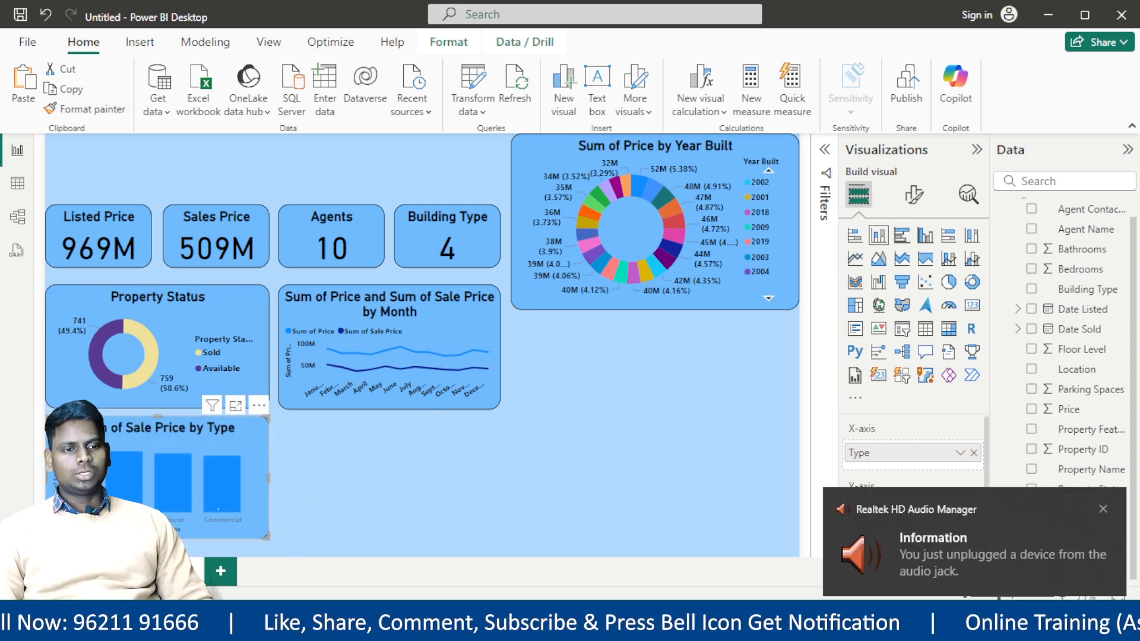
pyautogui.moveTo(301, 627)
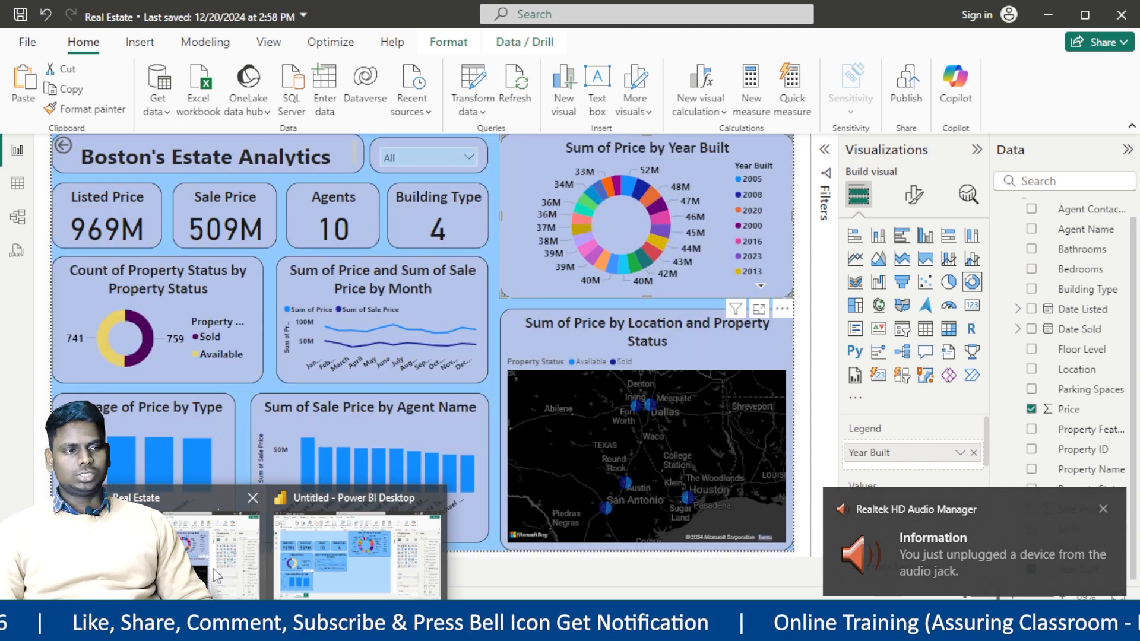
pyautogui.click(205, 543)
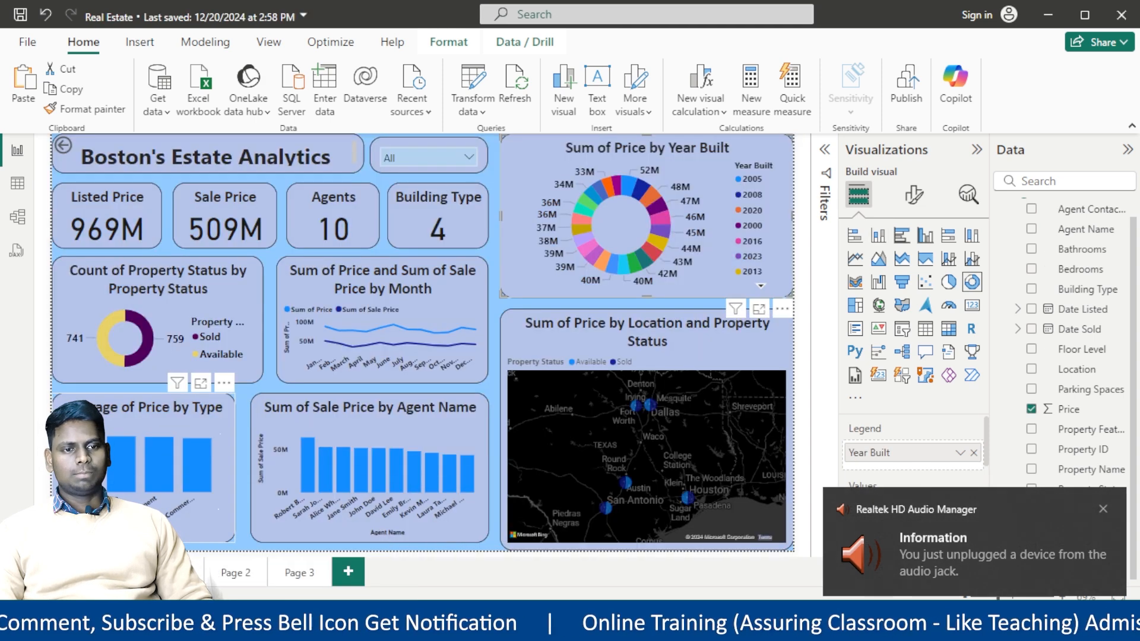
pyautogui.moveTo(301, 627)
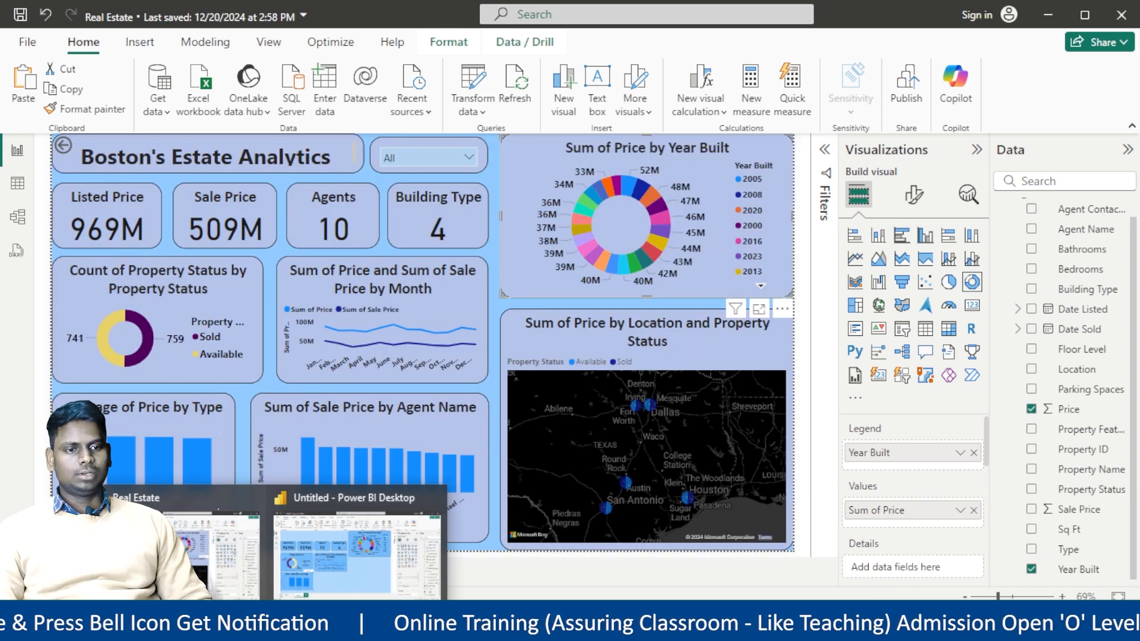
pyautogui.click(354, 554)
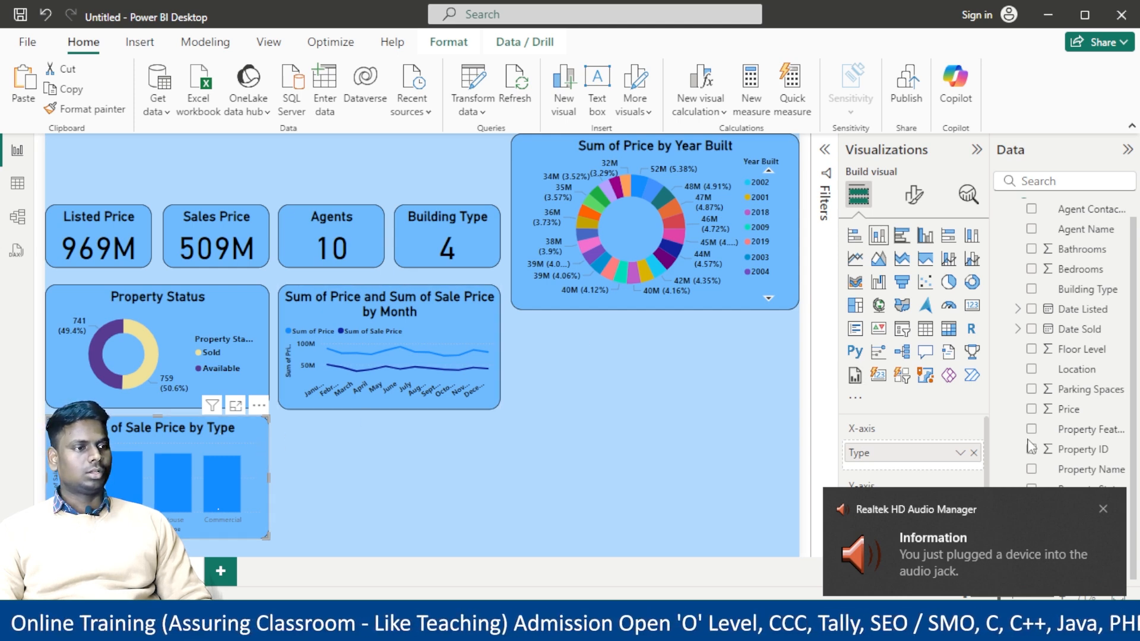
# Set the column chart's X-axis values to black, font size 12 and bold
pyautogui.click(1102, 508)
pyautogui.click(914, 194)
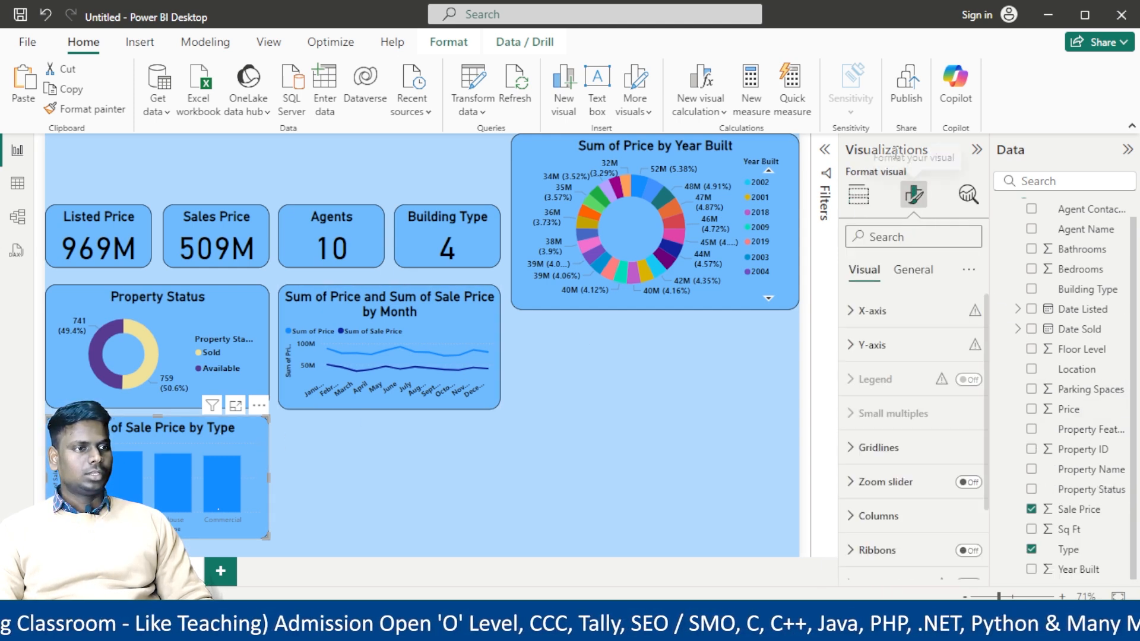
pyautogui.click(864, 321)
pyautogui.click(878, 464)
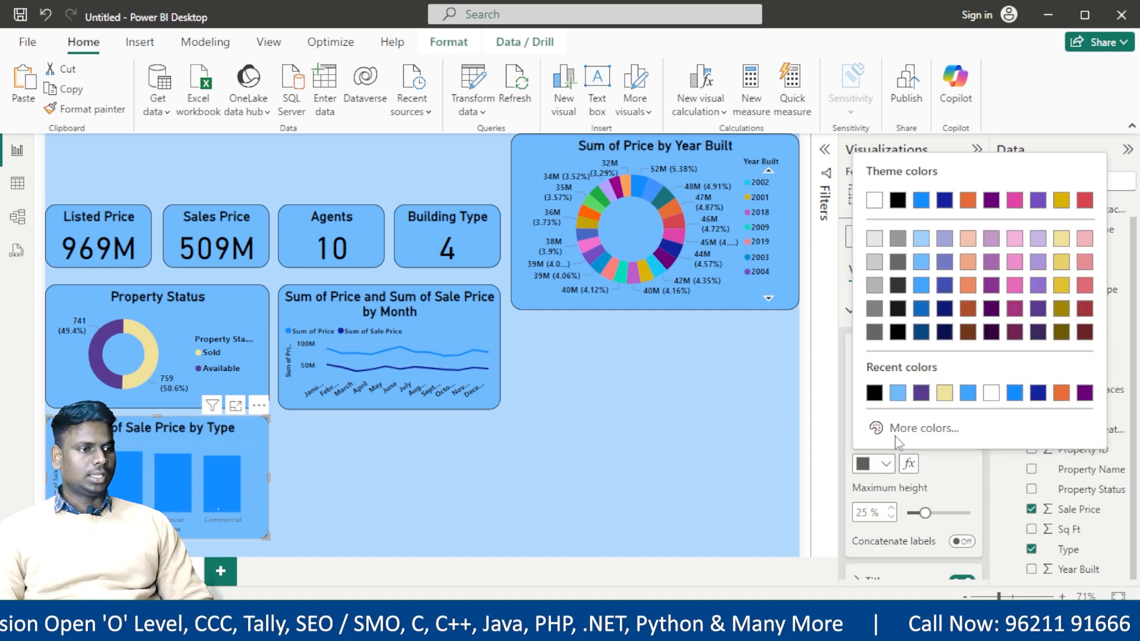
pyautogui.click(898, 201)
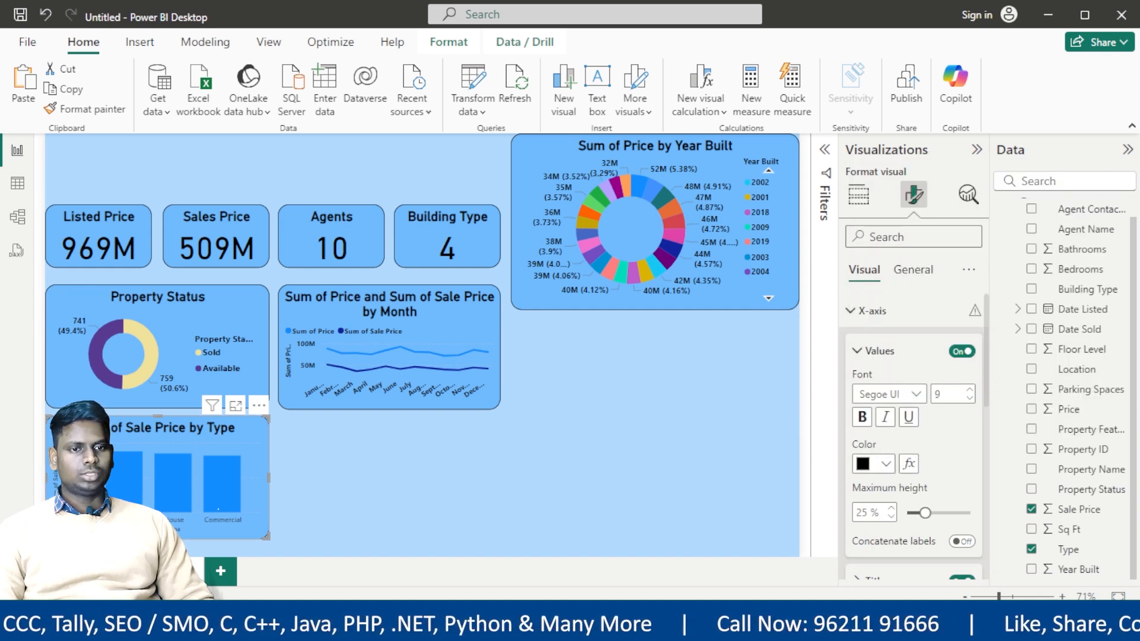
pyautogui.click(969, 390)
pyautogui.click(861, 417)
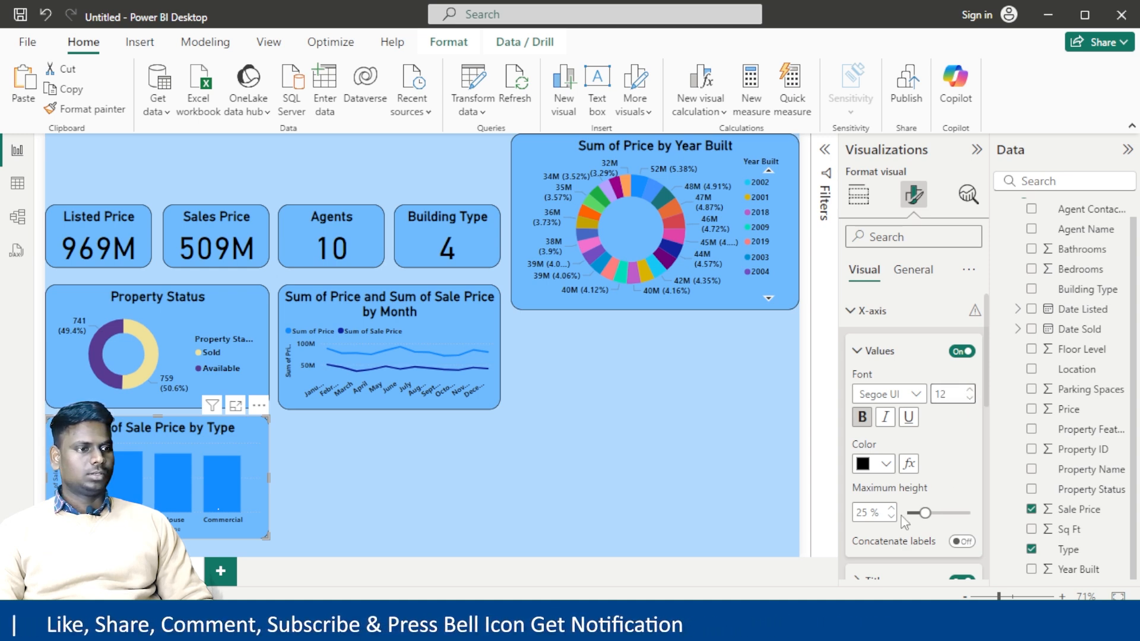
# Set the column chart's X-axis title to black, font size 11 and bold
pyautogui.scroll(-2, 900, 515)
pyautogui.click(861, 501)
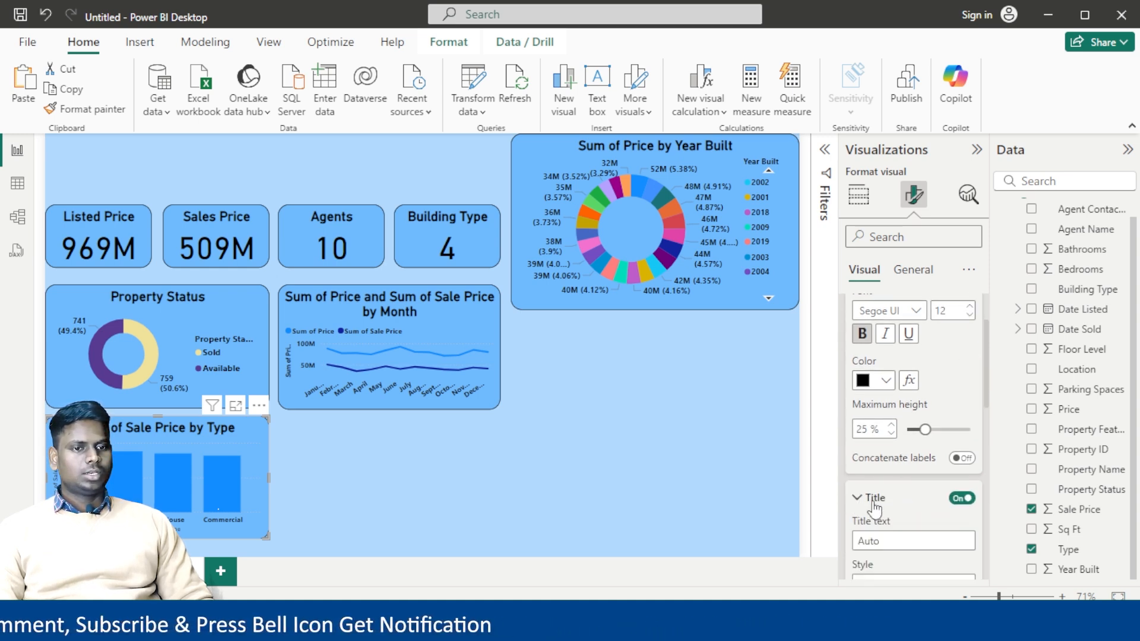
pyautogui.scroll(-3, 876, 516)
pyautogui.click(883, 530)
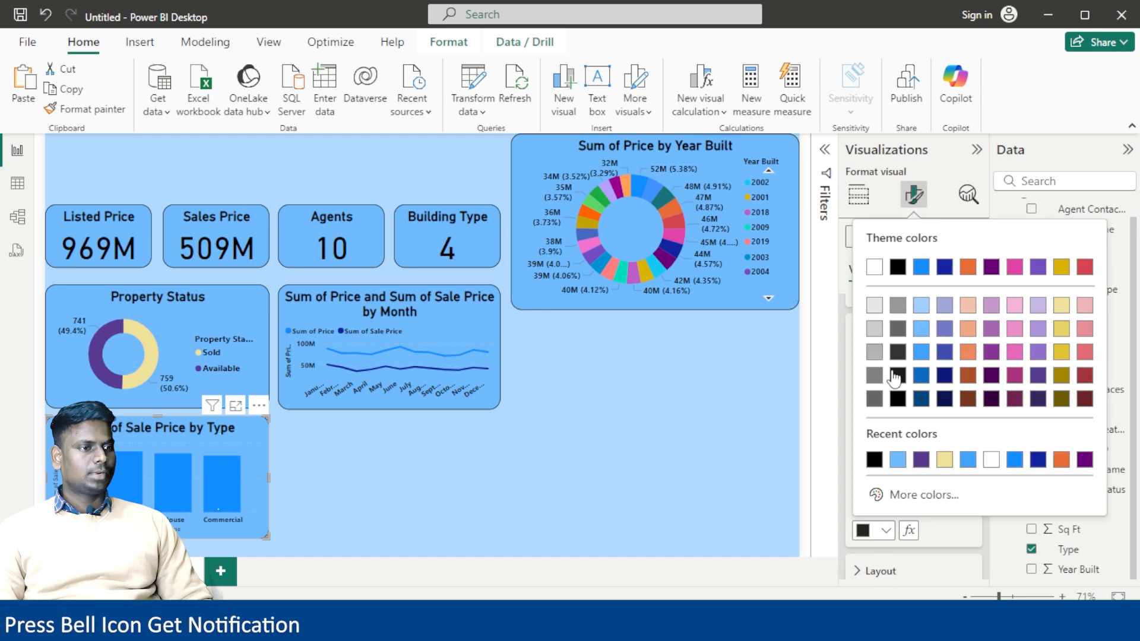
pyautogui.click(898, 277)
pyautogui.scroll(-2, 940, 487)
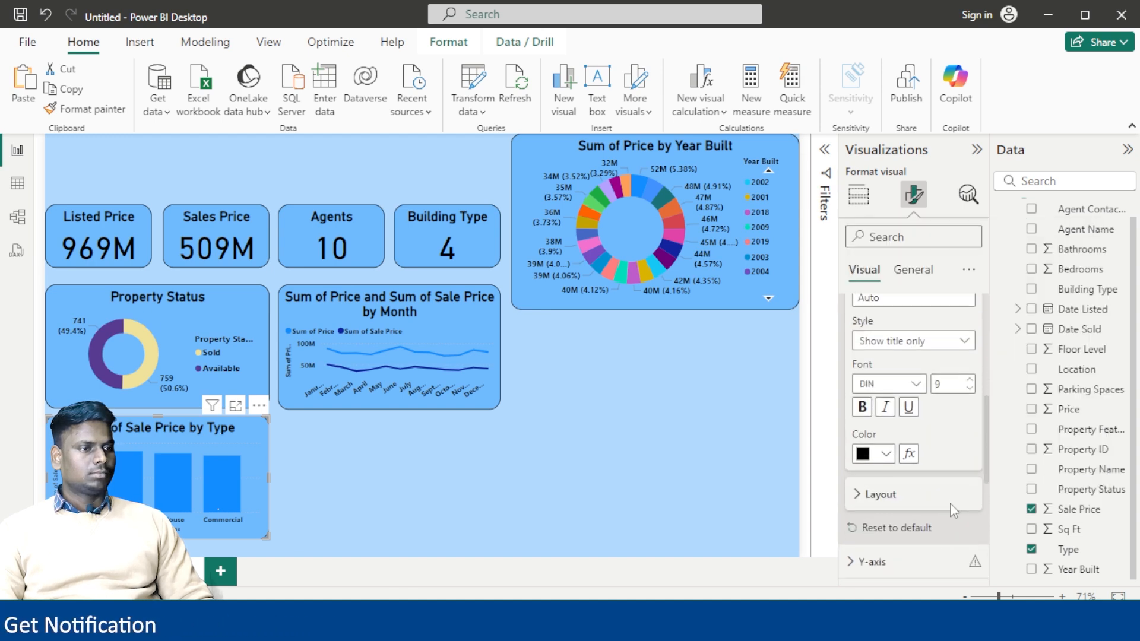
pyautogui.click(970, 374)
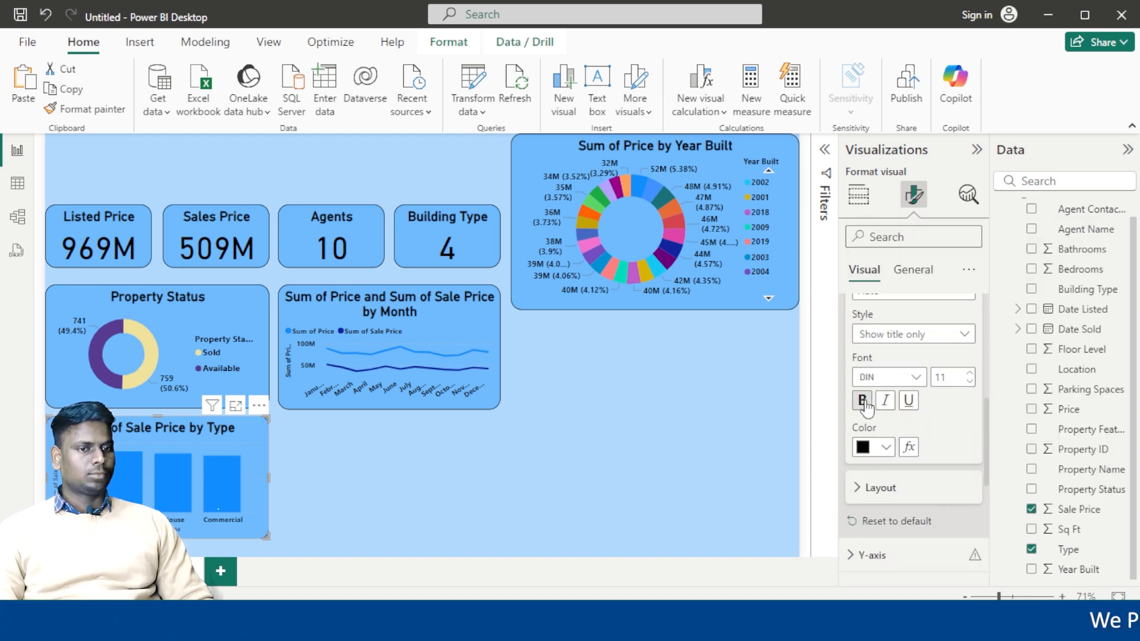
pyautogui.scroll(2, 947, 500)
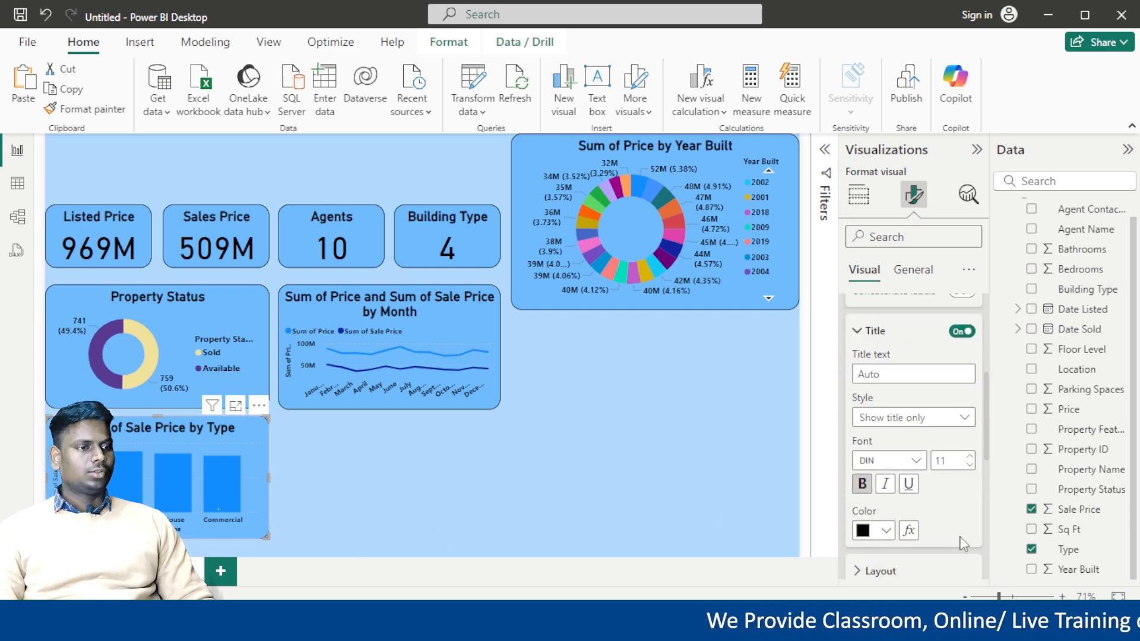
# Set the column chart's Y-axis title to black, font size 12 and bold
pyautogui.scroll(-5, 926, 451)
pyautogui.click(872, 305)
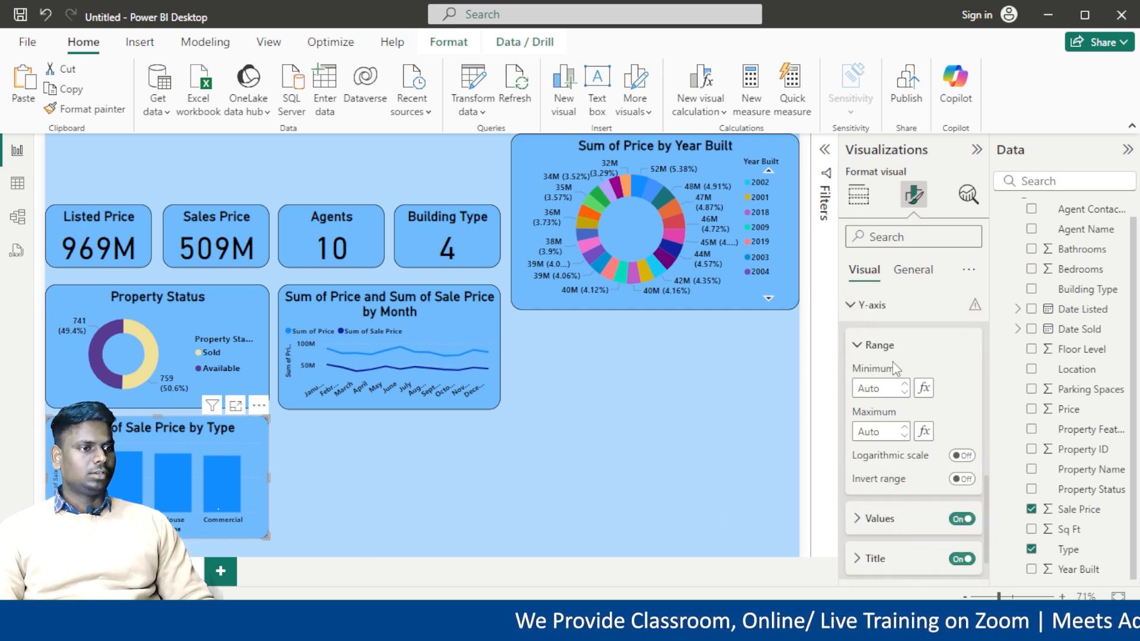
pyautogui.scroll(-3, 879, 403)
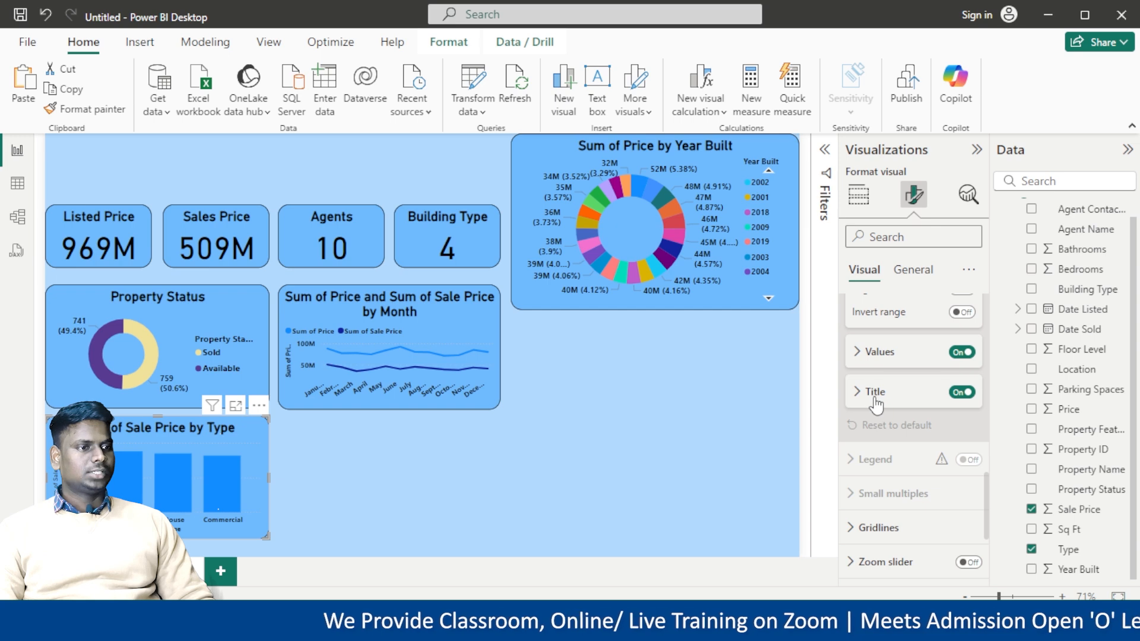
pyautogui.click(868, 393)
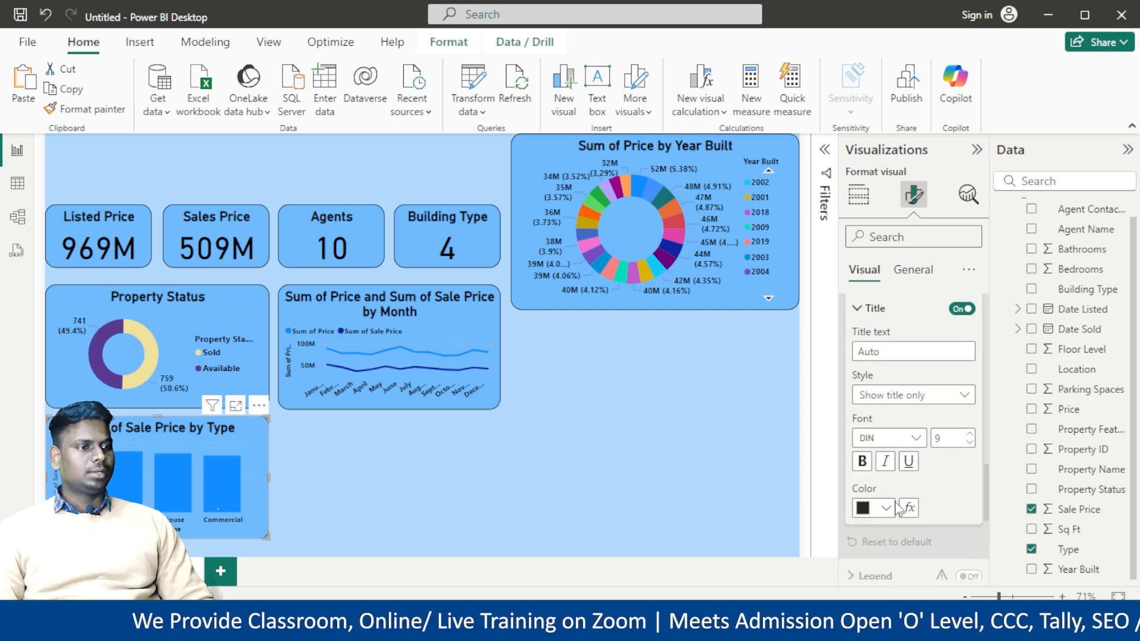
pyautogui.click(893, 509)
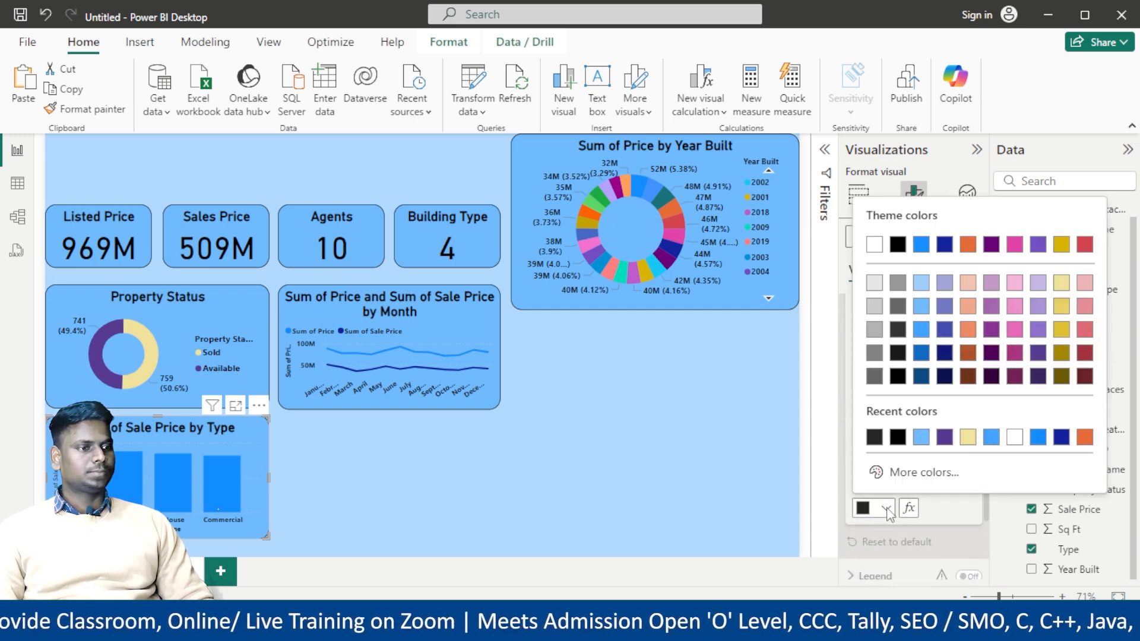
pyautogui.click(898, 243)
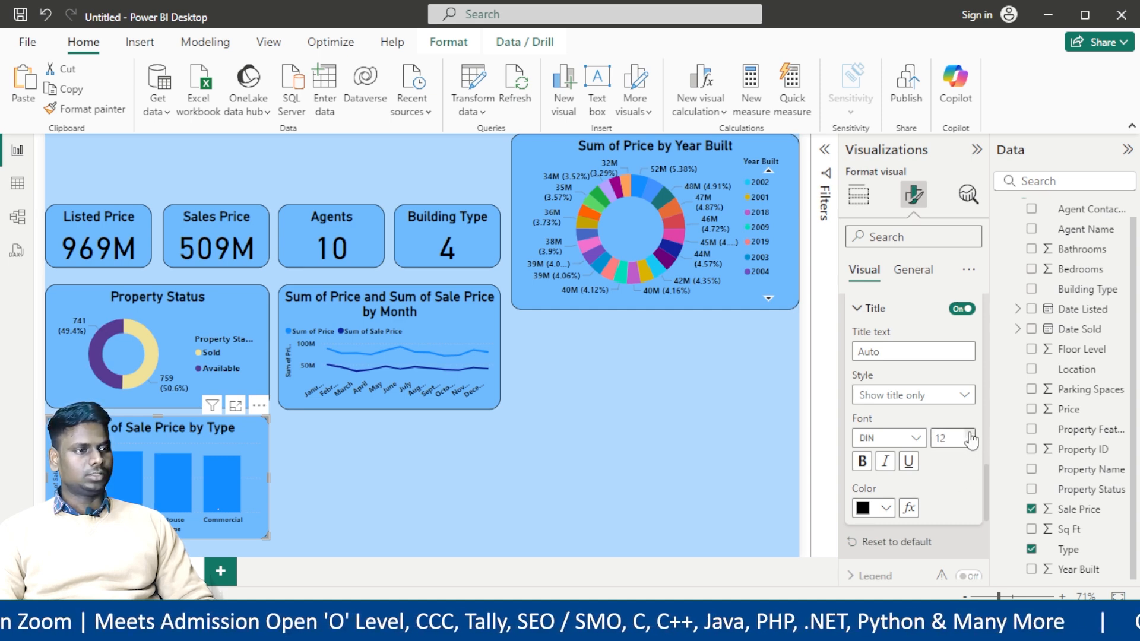
pyautogui.scroll(-2, 935, 509)
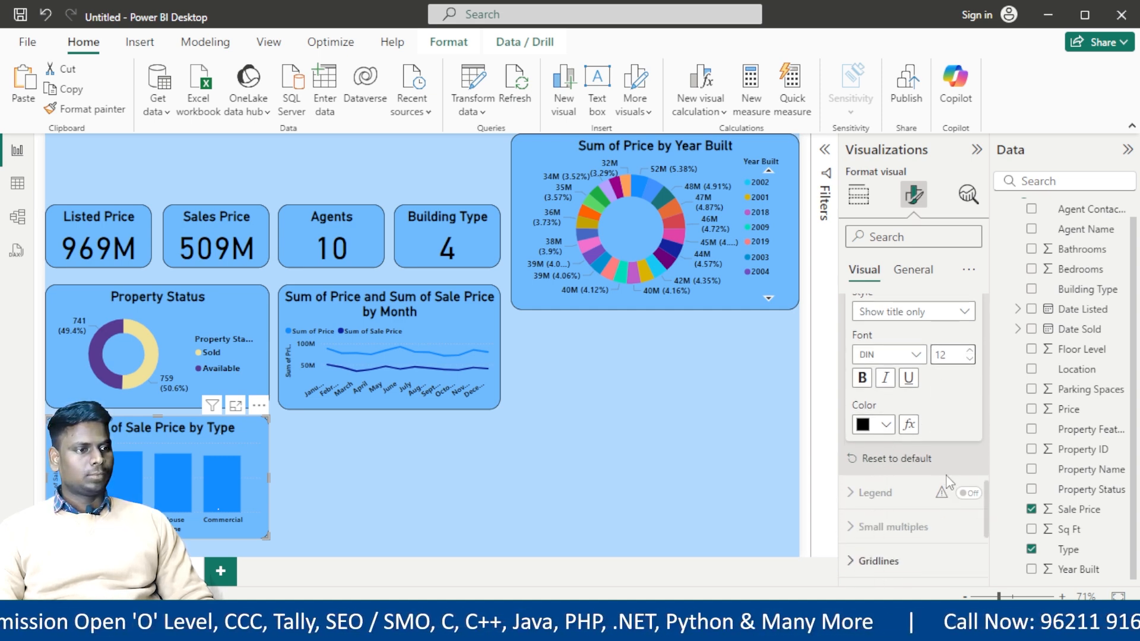
pyautogui.click(866, 383)
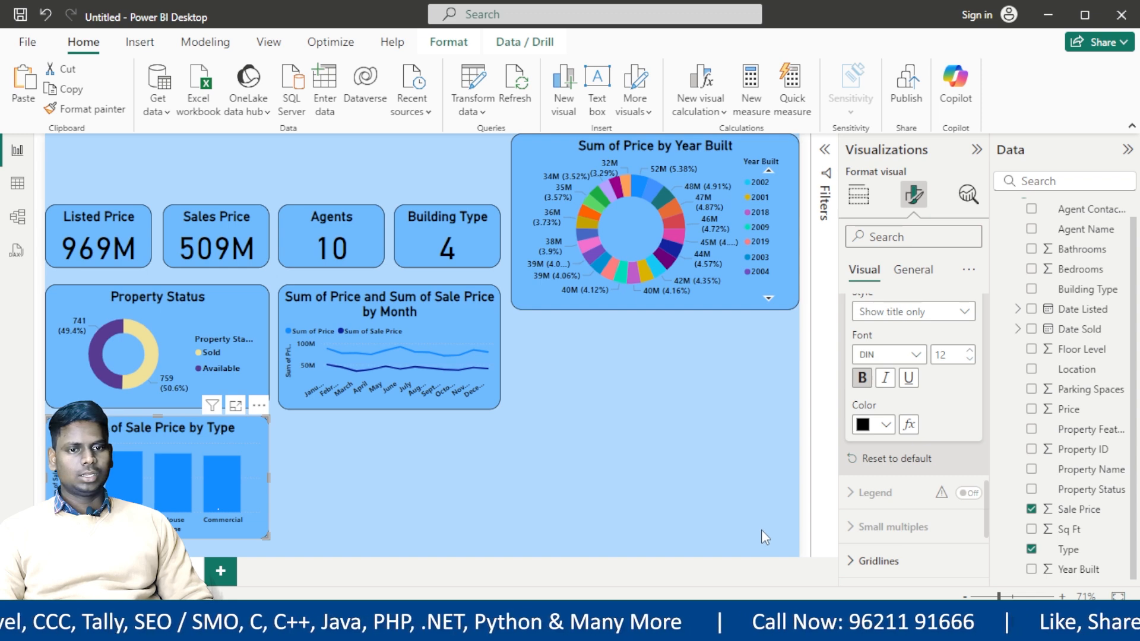
# Set the column chart's Y-axis values to black, font size 11 and bold, keeping display units on Auto, and deselect the chart
pyautogui.scroll(-2, 941, 415)
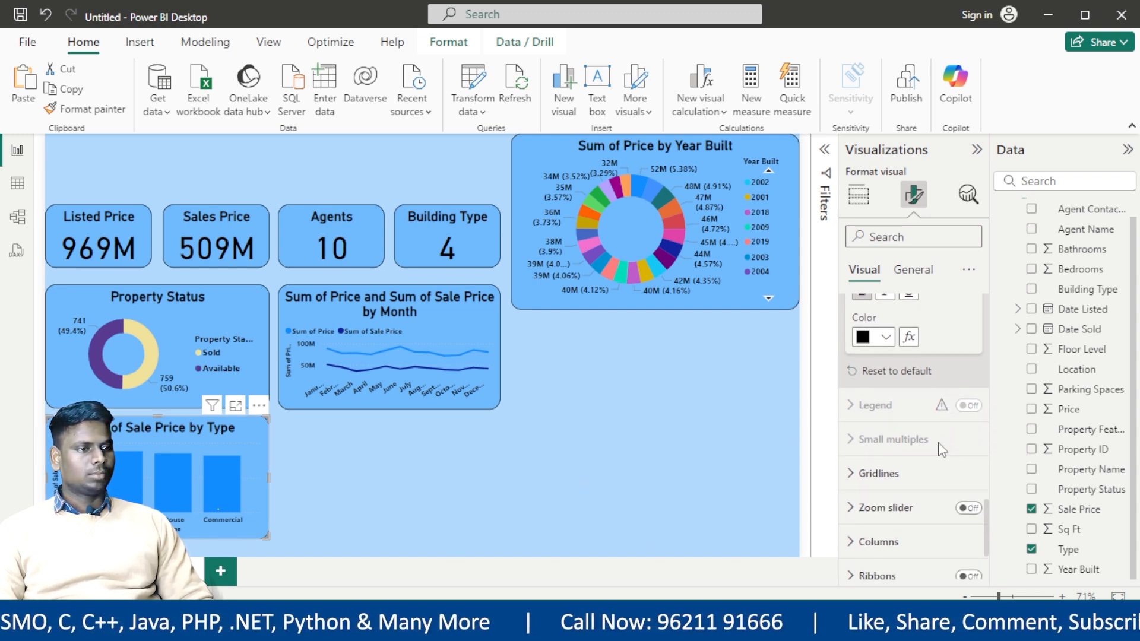
pyautogui.scroll(6, 940, 443)
pyautogui.scroll(2, 940, 442)
pyautogui.click(870, 434)
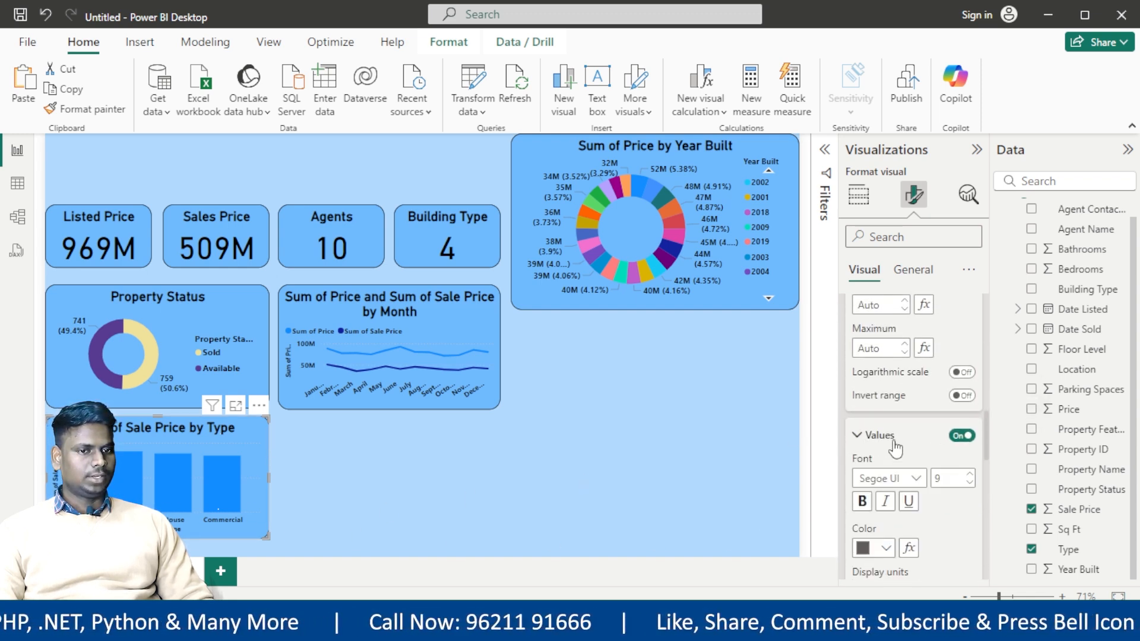
pyautogui.scroll(-3, 903, 448)
pyautogui.scroll(-1, 904, 449)
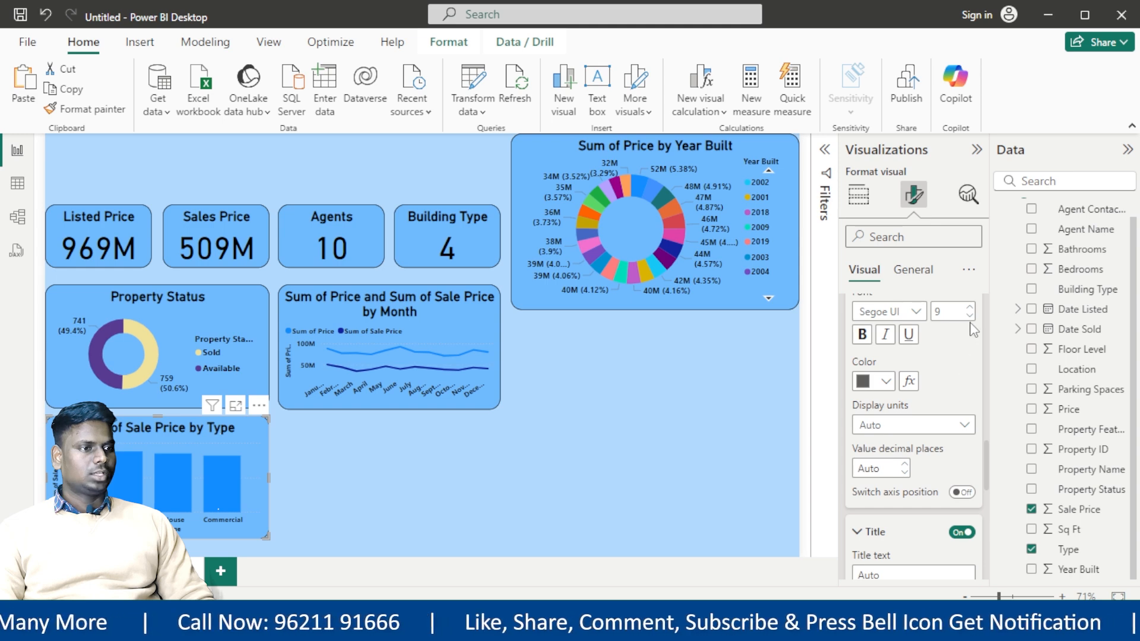
pyautogui.click(885, 382)
pyautogui.click(895, 118)
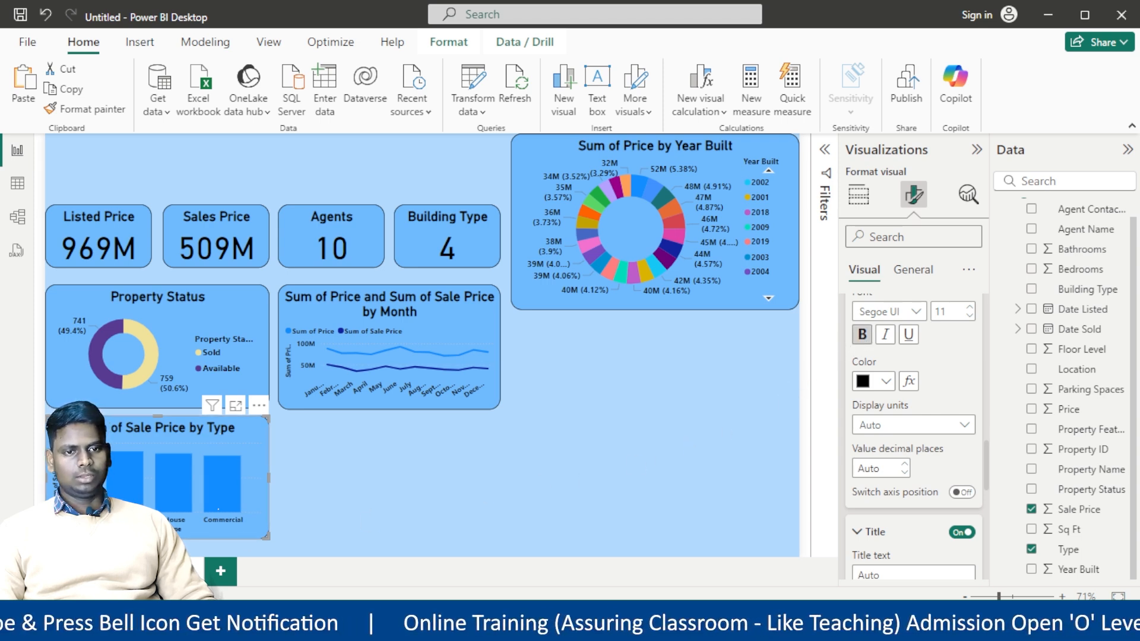
pyautogui.click(963, 425)
pyautogui.click(887, 508)
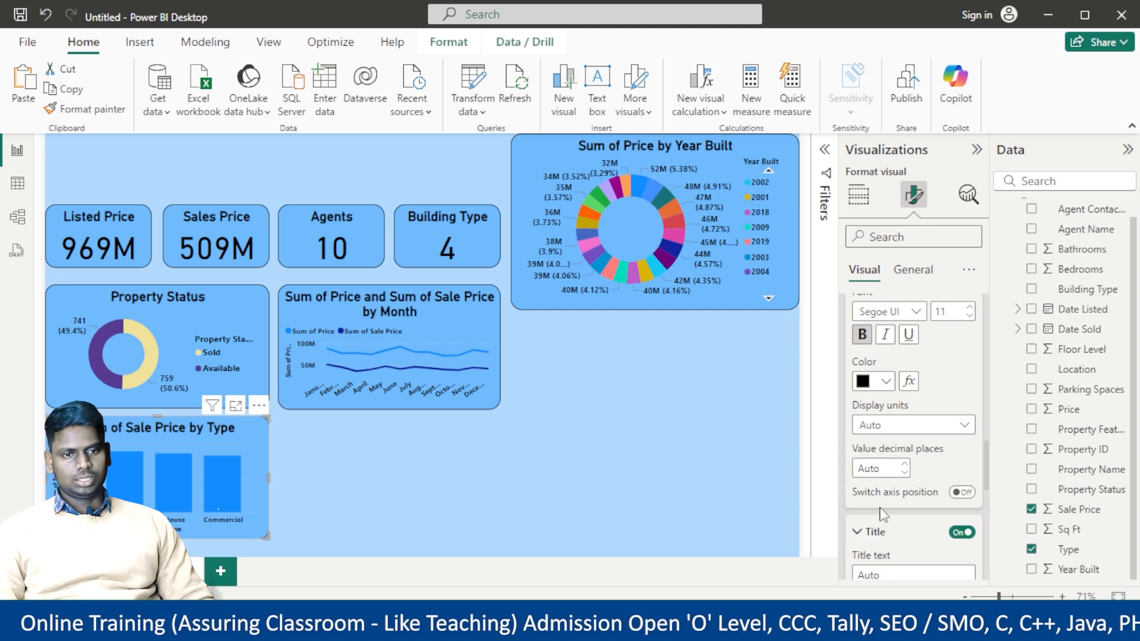
pyautogui.click(394, 509)
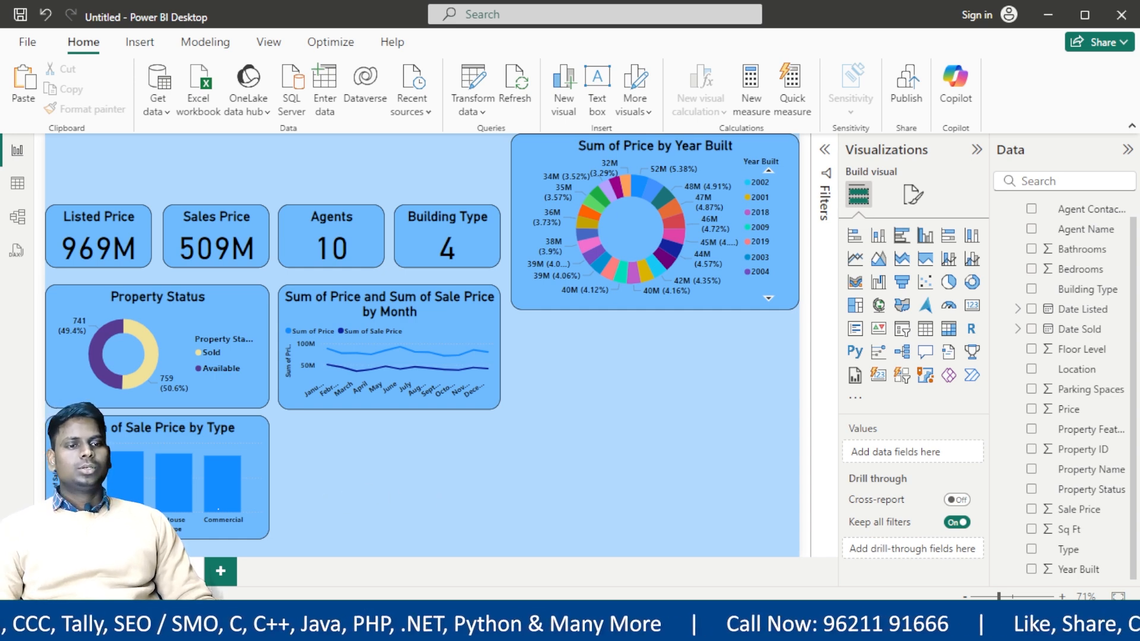
# Check the Real Estate report, and add a stacked column chart of Sale Price by Agent Name below the monthly line chart in the untitled report
pyautogui.moveTo(268, 626)
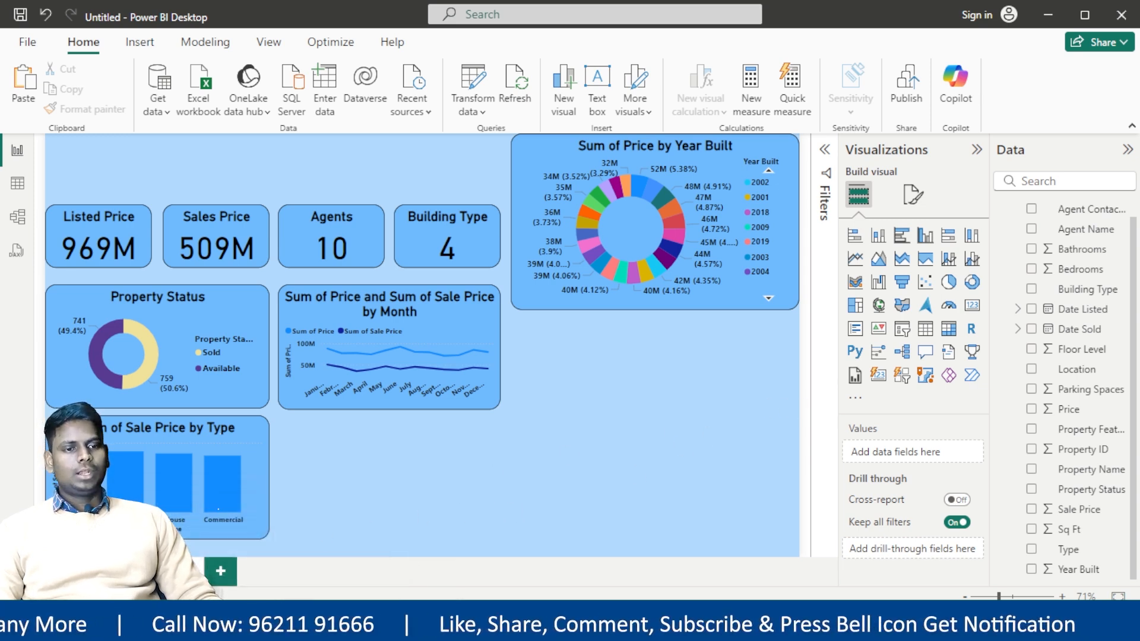
pyautogui.click(231, 534)
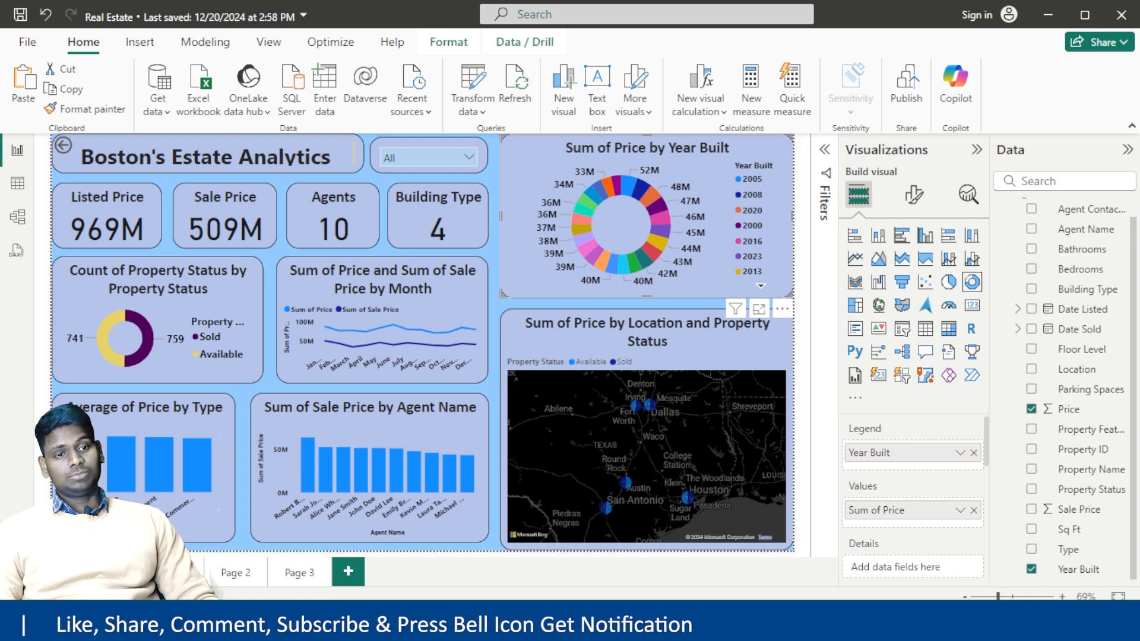
pyautogui.moveTo(268, 626)
pyautogui.click(322, 570)
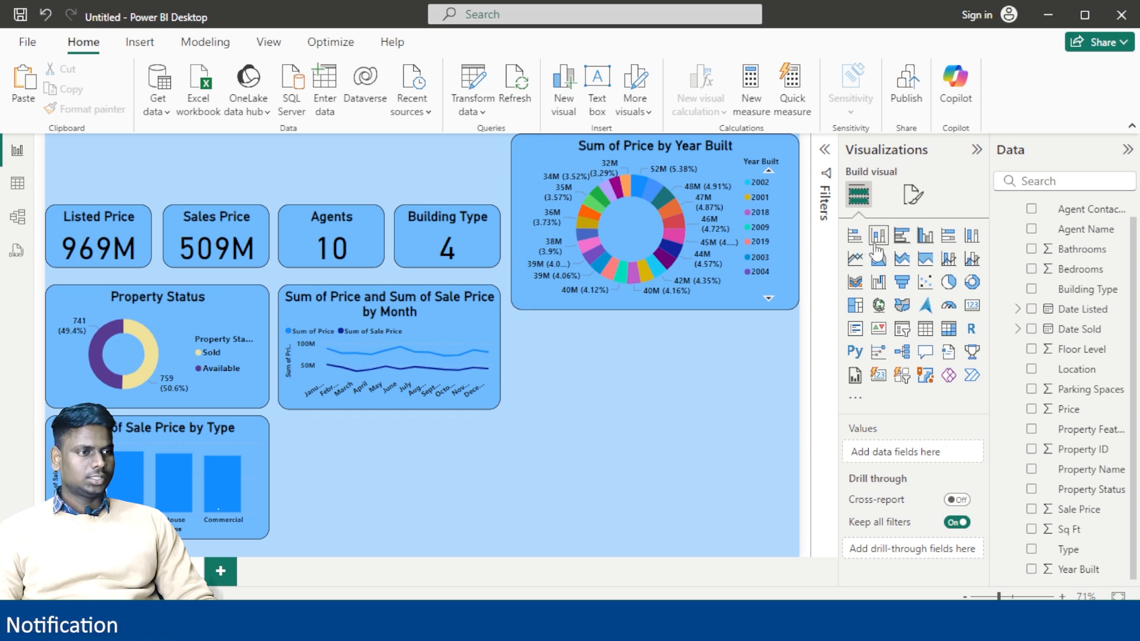
pyautogui.moveTo(621, 385); pyautogui.dragTo(340, 488)
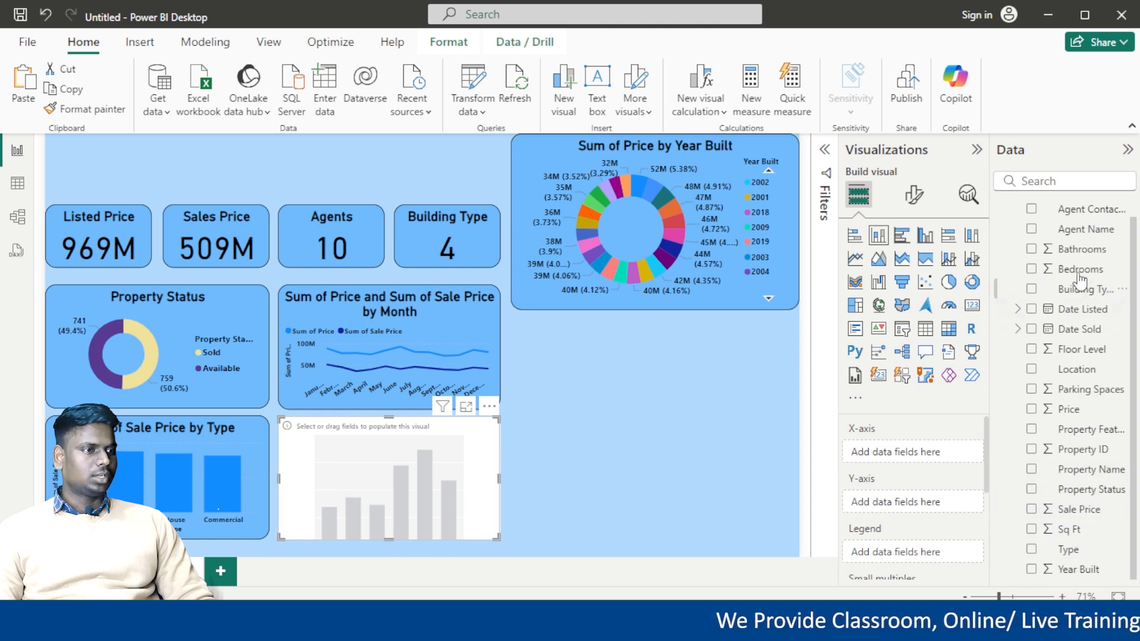
pyautogui.moveTo(1073, 232); pyautogui.dragTo(926, 456)
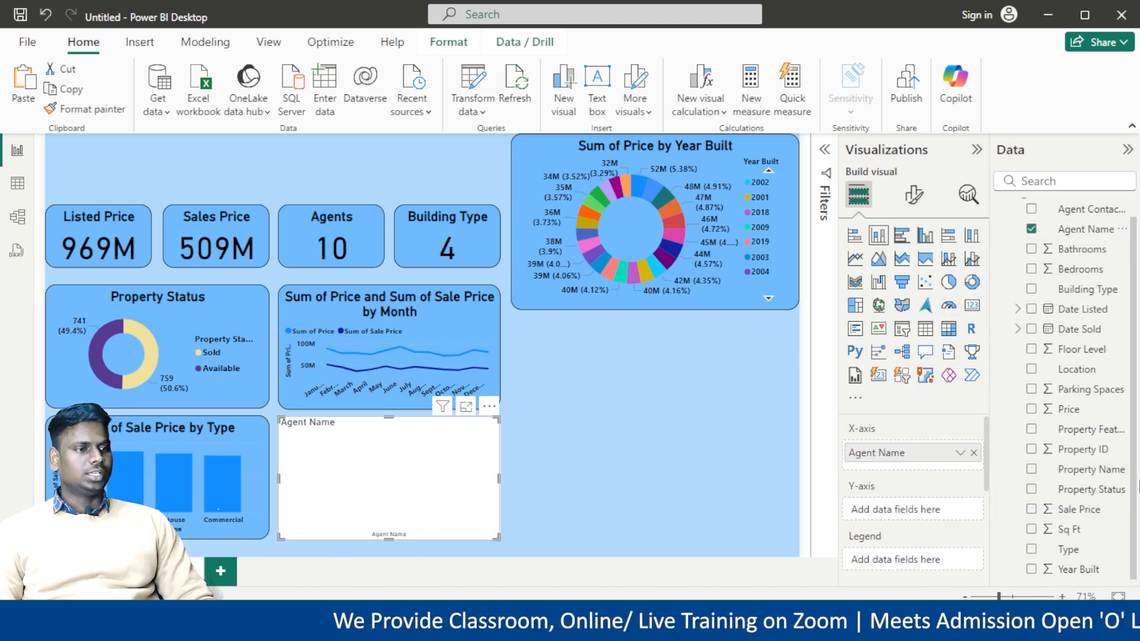
pyautogui.moveTo(1073, 508); pyautogui.dragTo(920, 509)
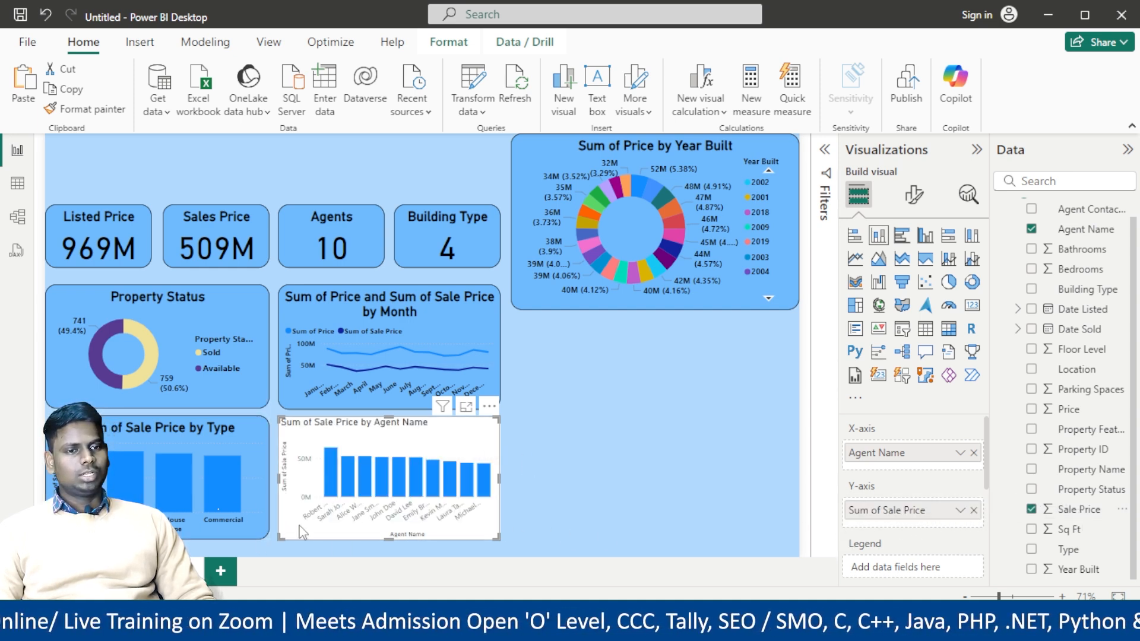
# Copy the Sale Price by Type chart's formatting to the Agent Name chart with Format painter, and deselect the chart
pyautogui.click(240, 443)
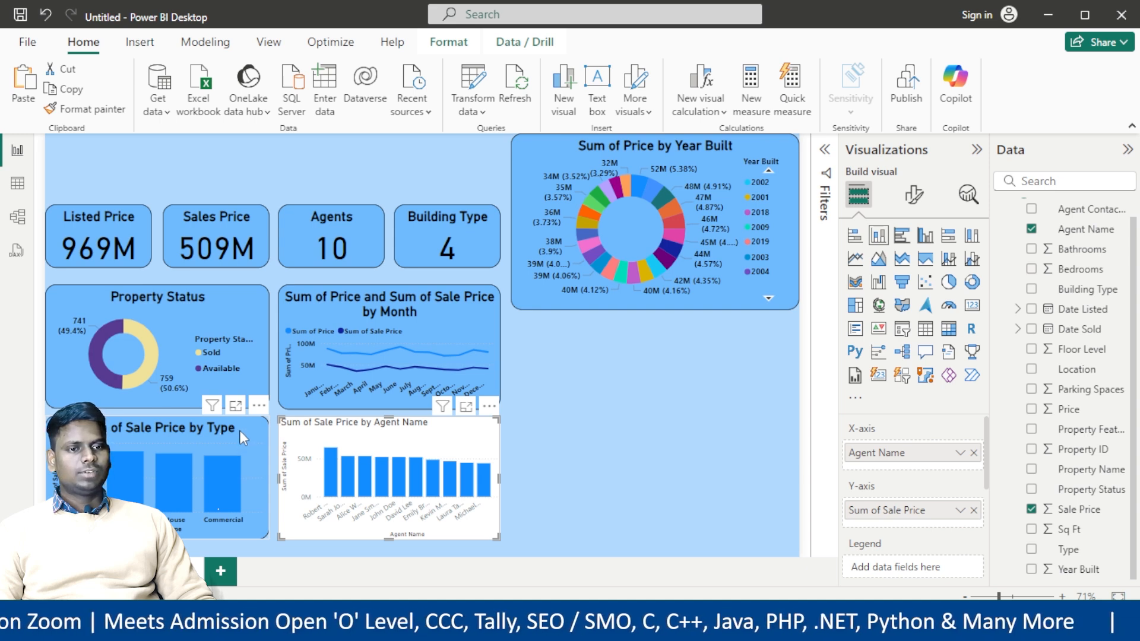
pyautogui.click(83, 108)
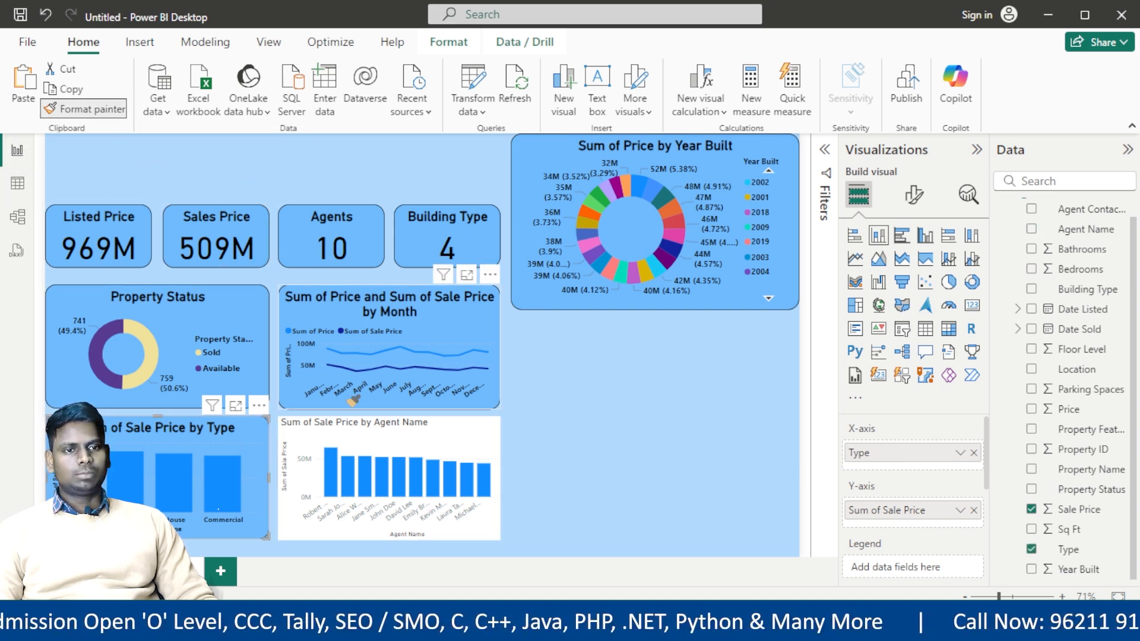
pyautogui.click(464, 445)
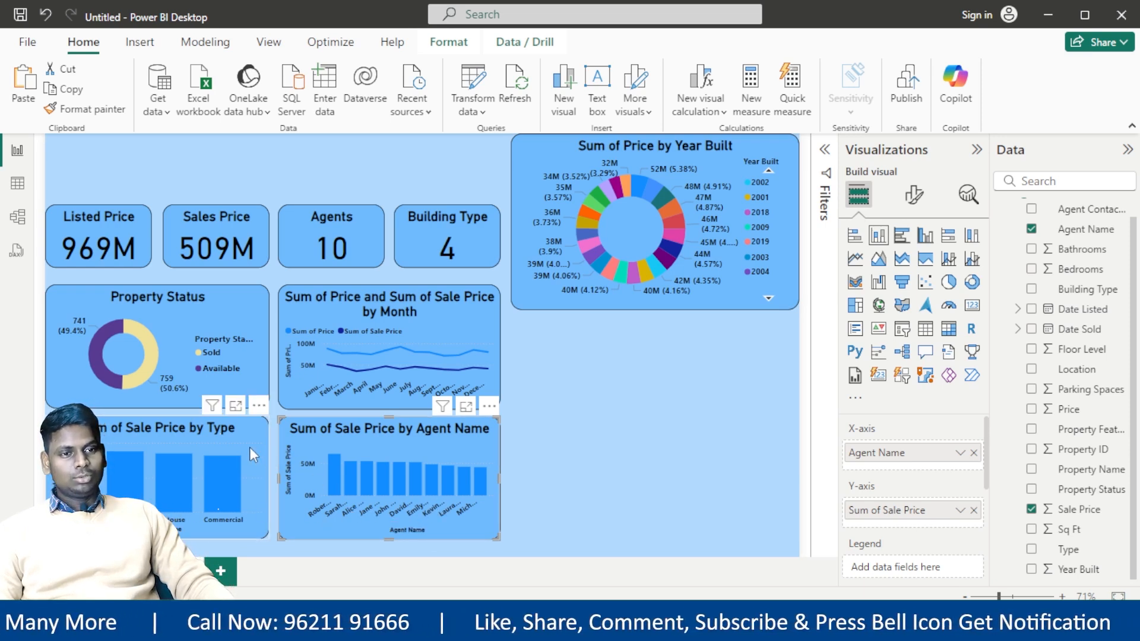
pyautogui.click(587, 450)
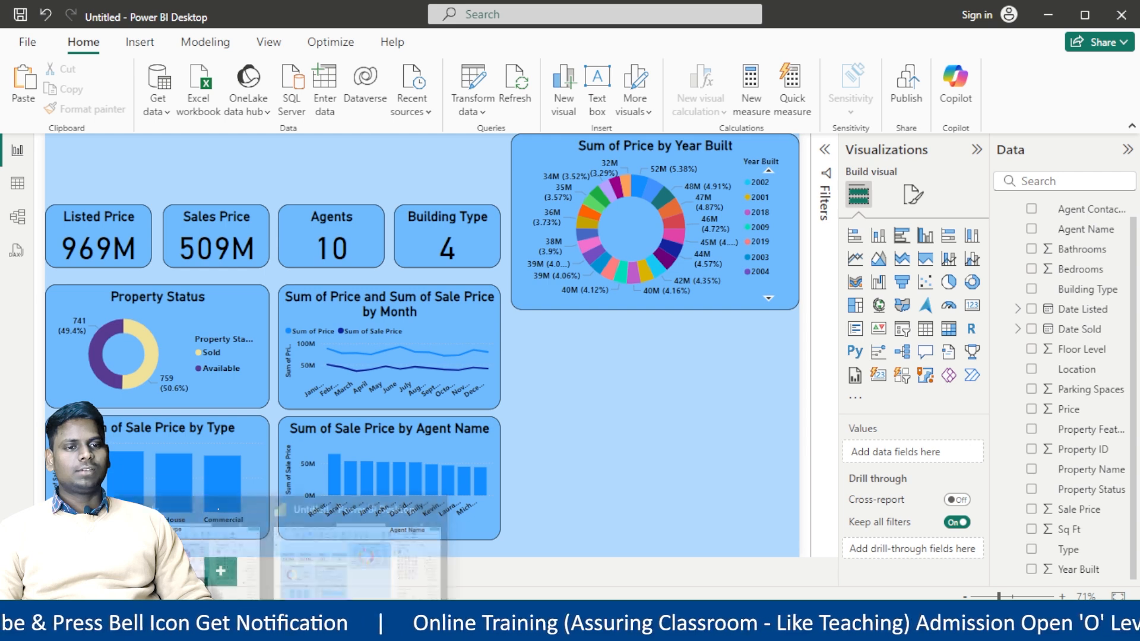
# Check the Real Estate report, and add a taller map below the Year Built donut chart in the untitled report, with Location as its location field
pyautogui.click(212, 584)
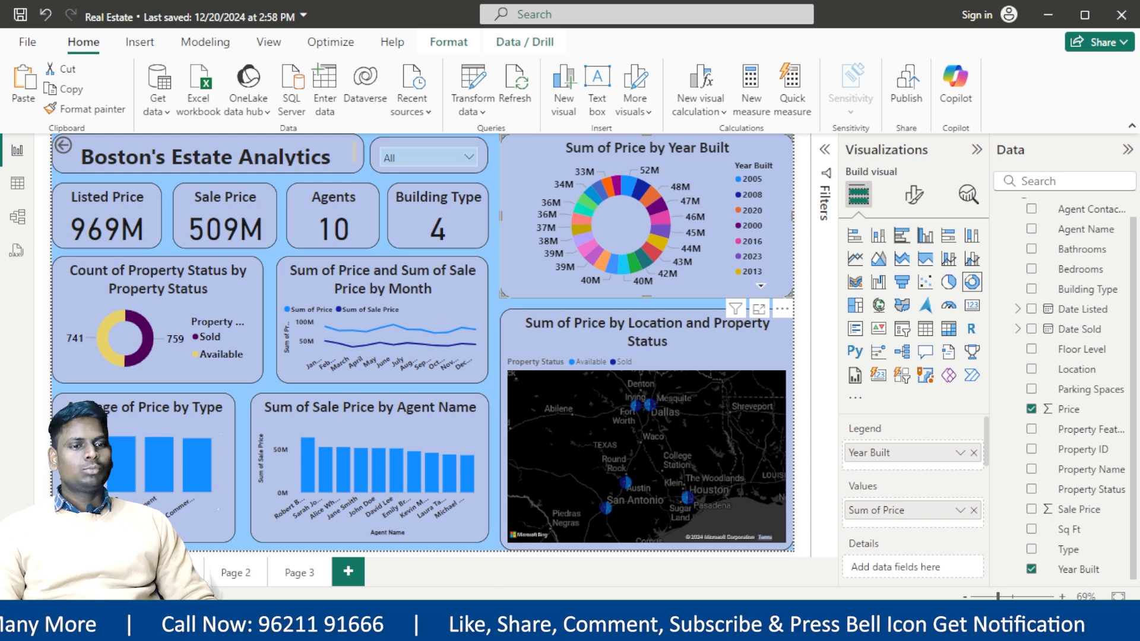
pyautogui.moveTo(315, 626)
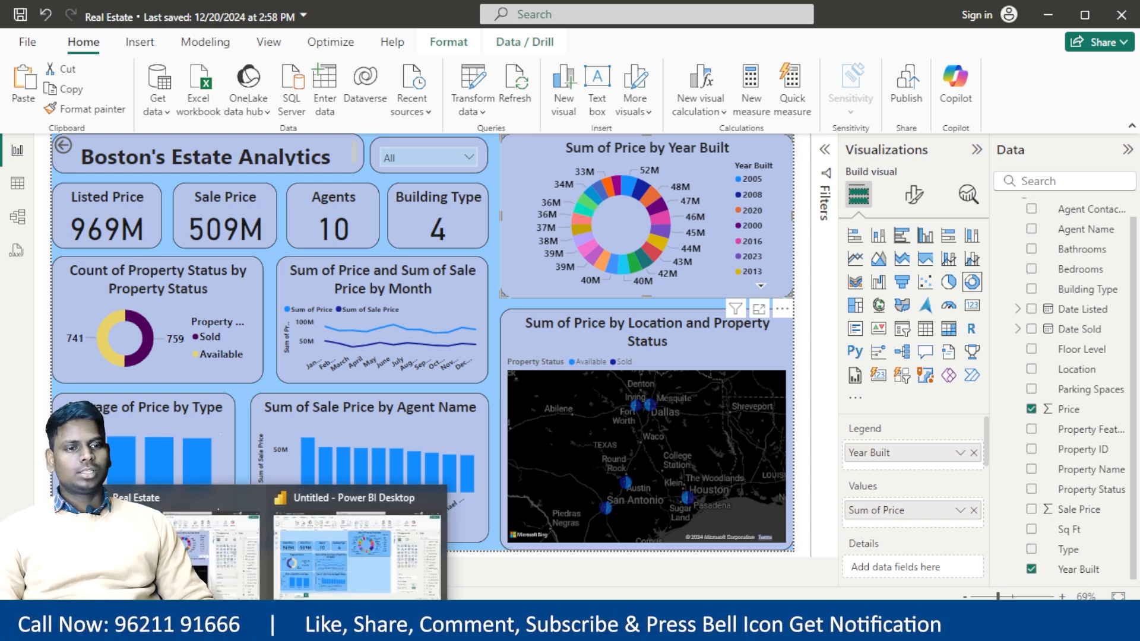
pyautogui.click(336, 564)
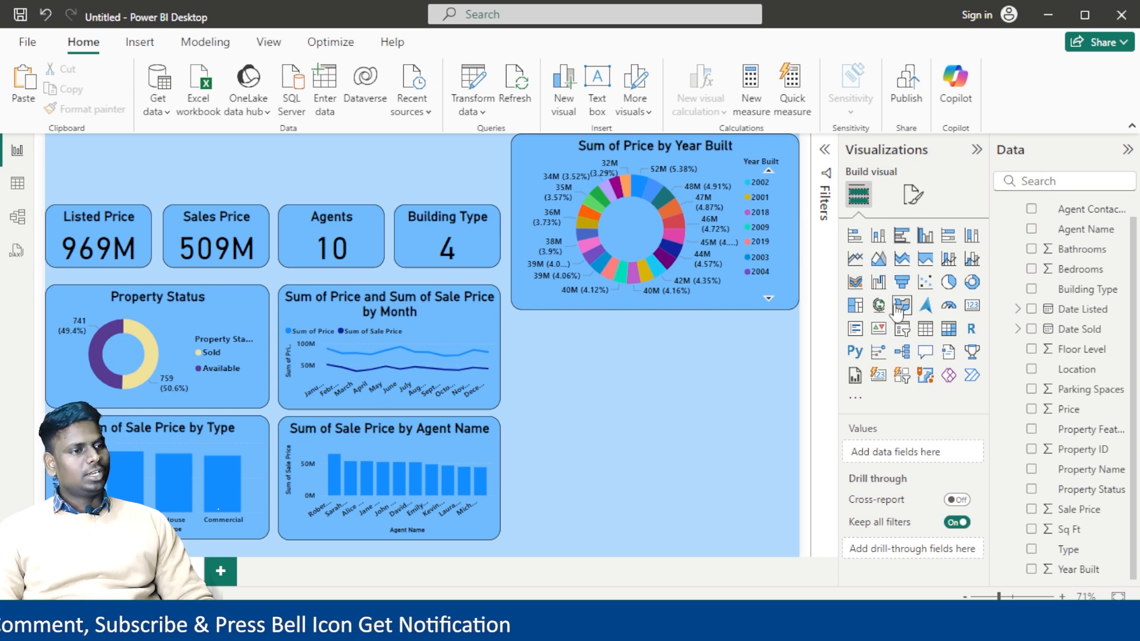
pyautogui.click(880, 306)
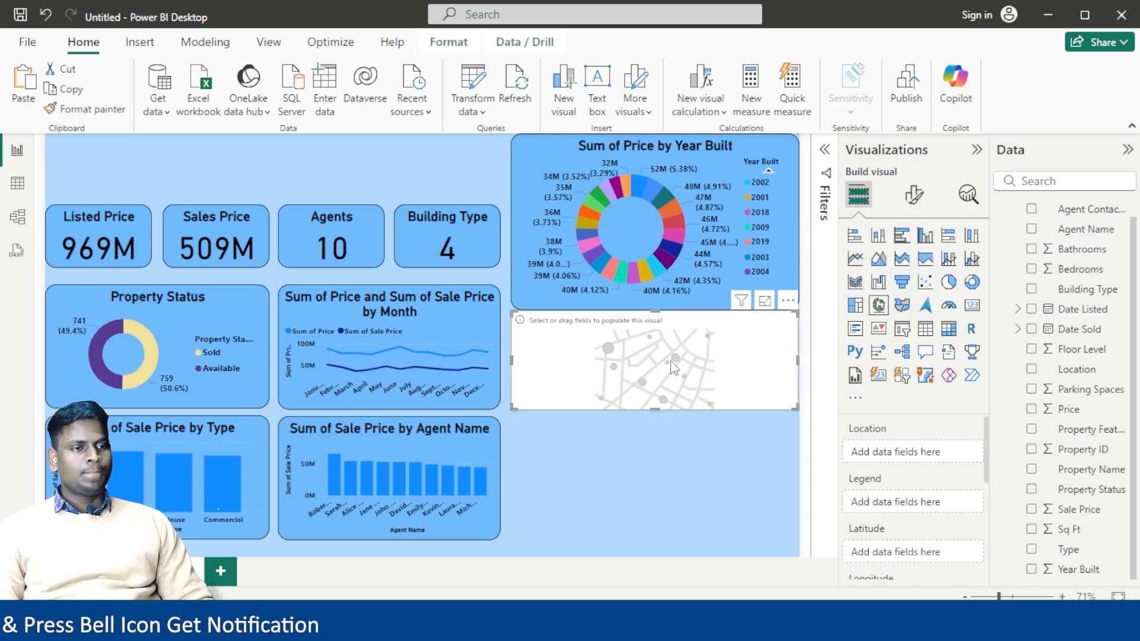
pyautogui.moveTo(657, 408)
pyautogui.mouseDown()
pyautogui.moveTo(652, 522)
pyautogui.moveTo(656, 387)
pyautogui.moveTo(629, 434)
pyautogui.moveTo(655, 429)
pyautogui.mouseUp()
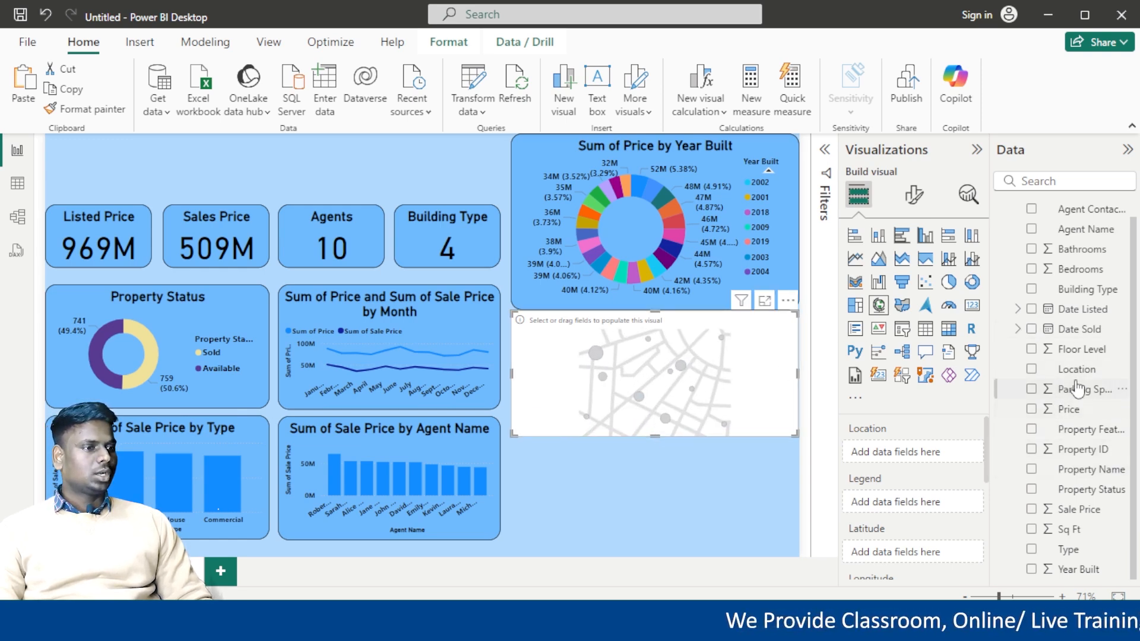
pyautogui.moveTo(993, 405); pyautogui.dragTo(923, 452)
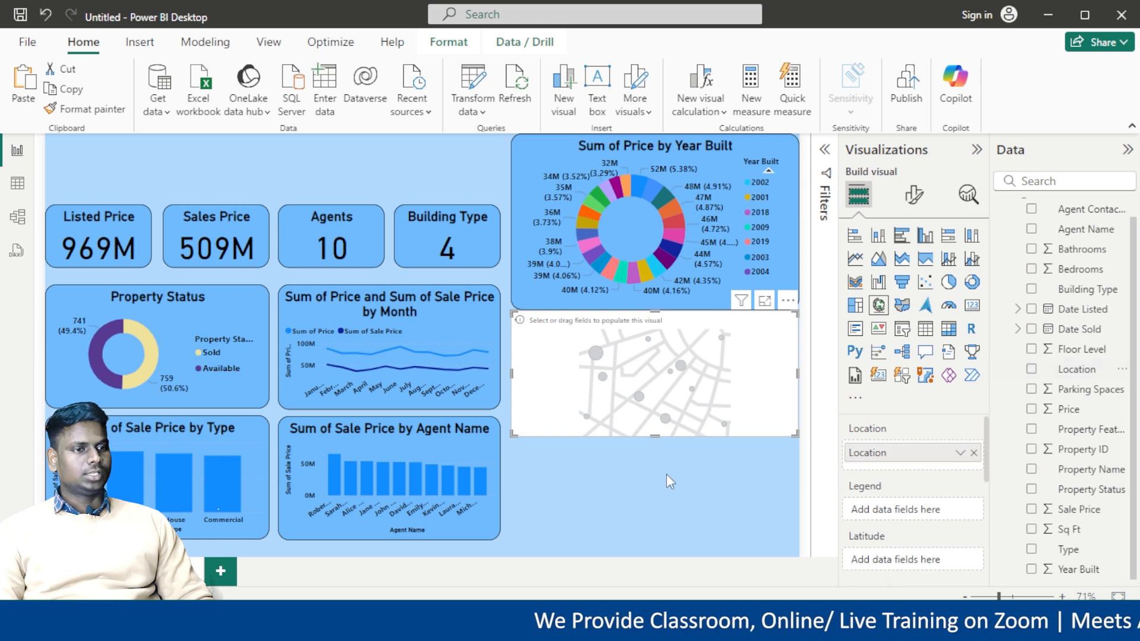
# Check the Location column in the data table, and make the location map slightly taller in the report
pyautogui.click(16, 184)
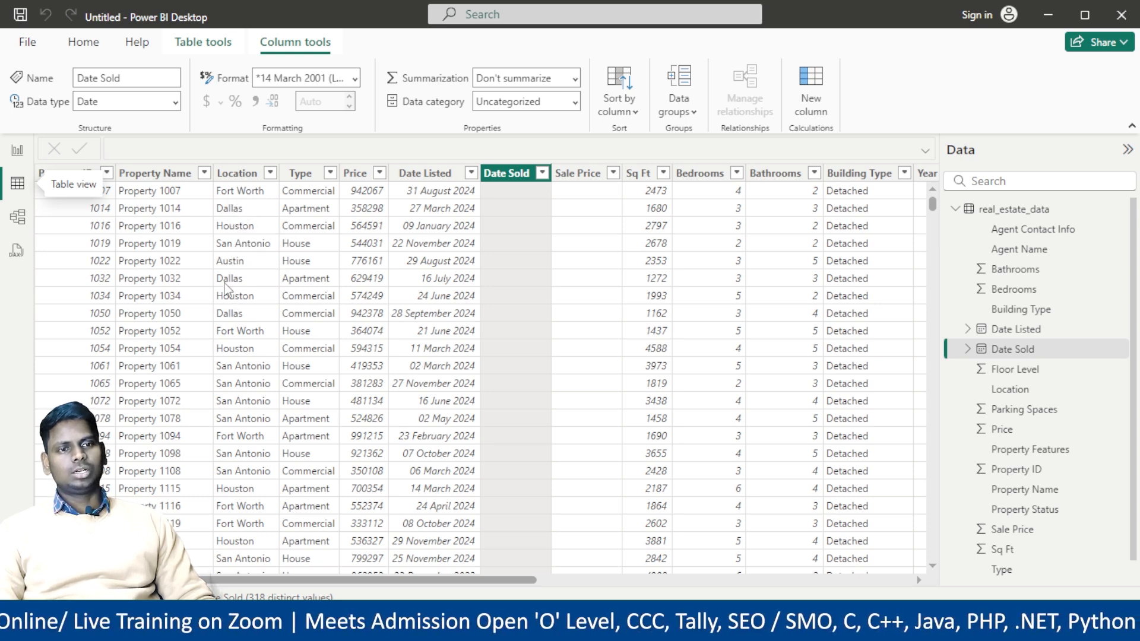
pyautogui.click(18, 150)
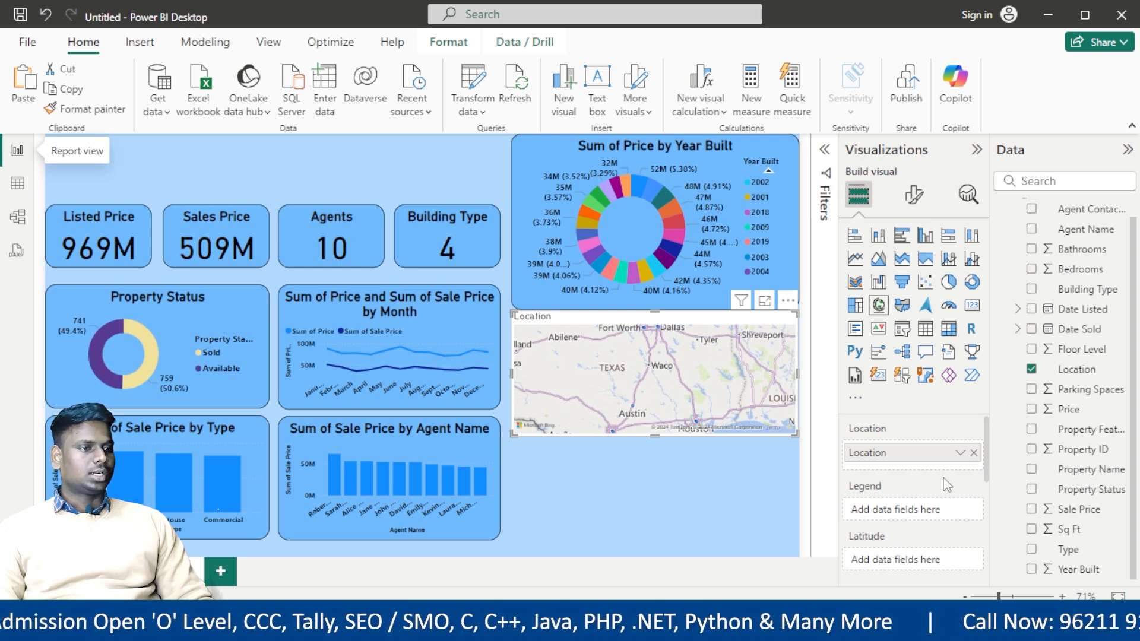
pyautogui.moveTo(656, 436); pyautogui.dragTo(654, 456)
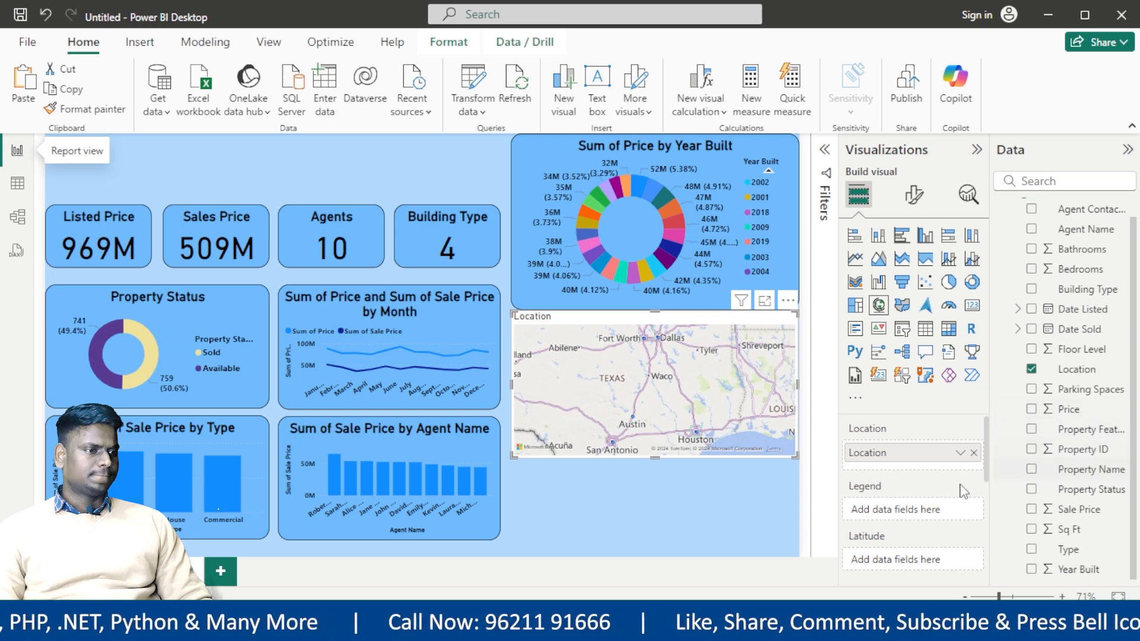
# Add Price as the bubble size of the location map
pyautogui.scroll(-3, 949, 498)
pyautogui.scroll(2, 952, 513)
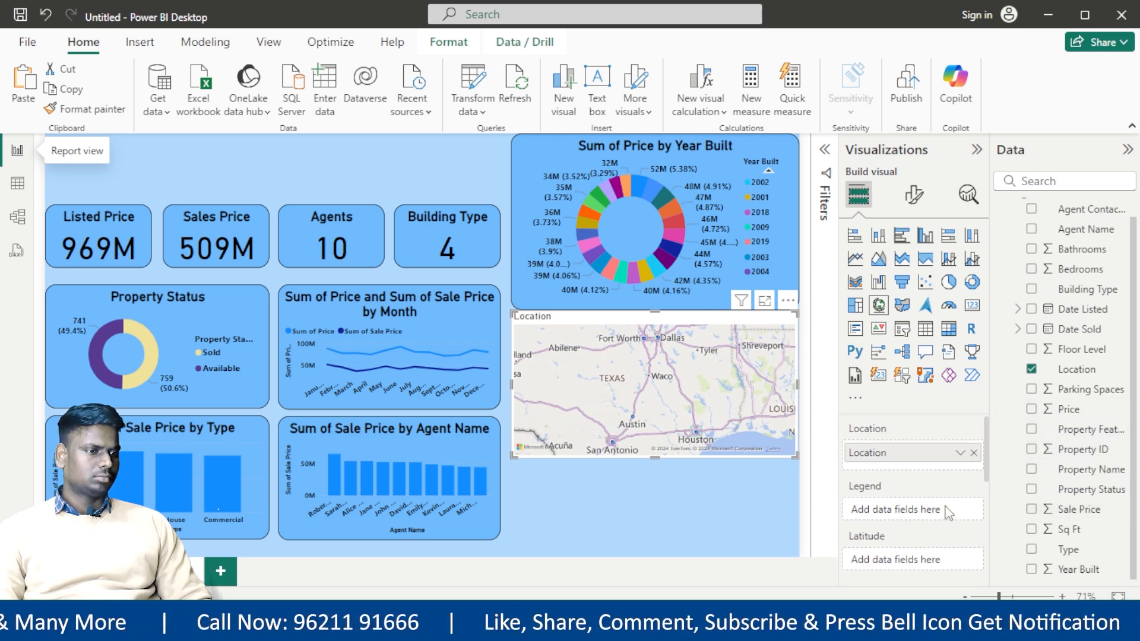
pyautogui.scroll(-3, 947, 513)
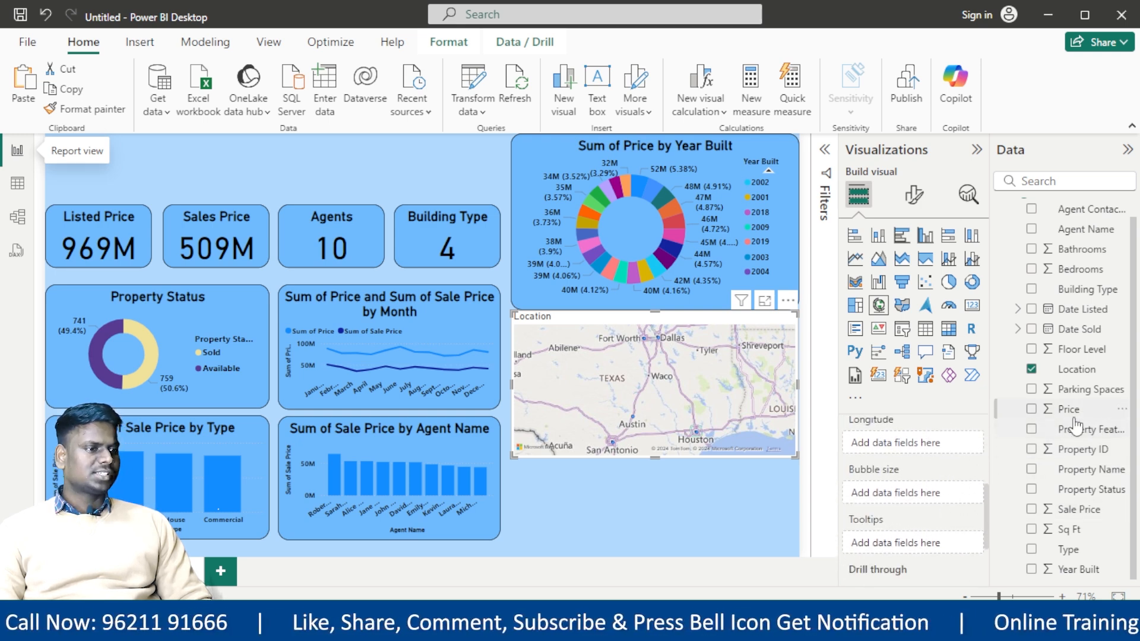
pyautogui.moveTo(1077, 415); pyautogui.dragTo(923, 497)
pyautogui.scroll(3, 921, 503)
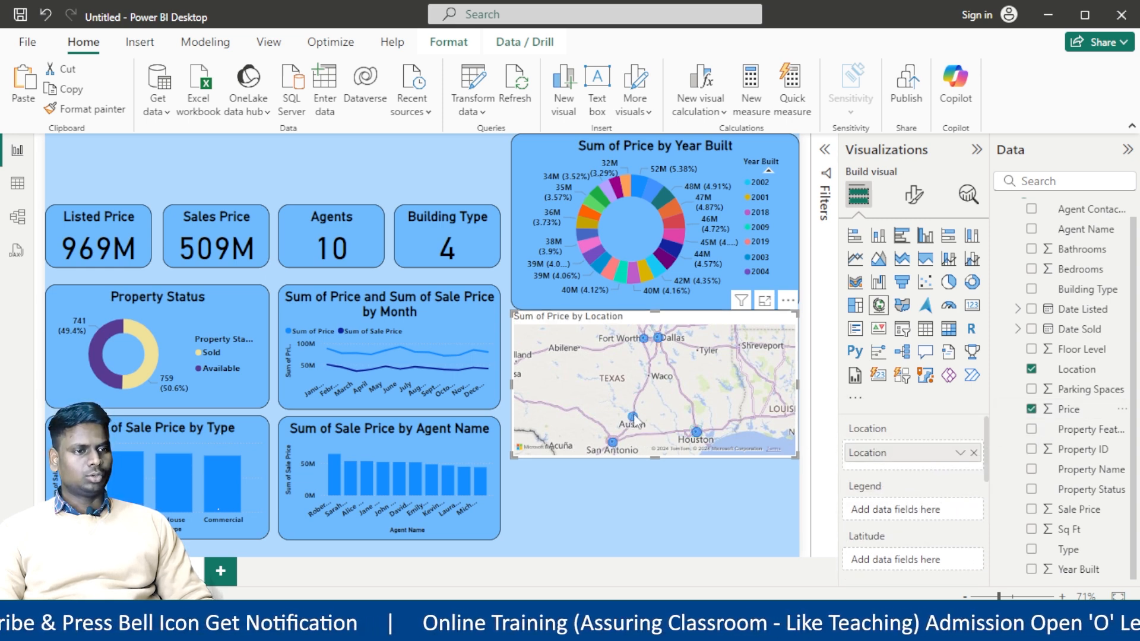
# Set the location map's style to Dark
pyautogui.click(912, 196)
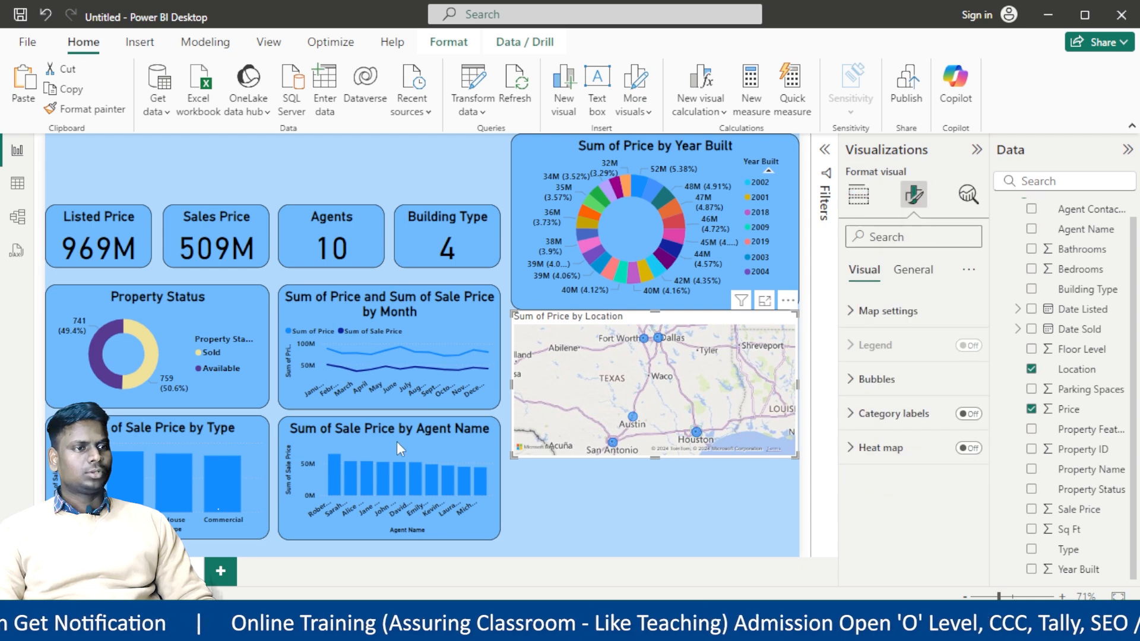
pyautogui.click(884, 311)
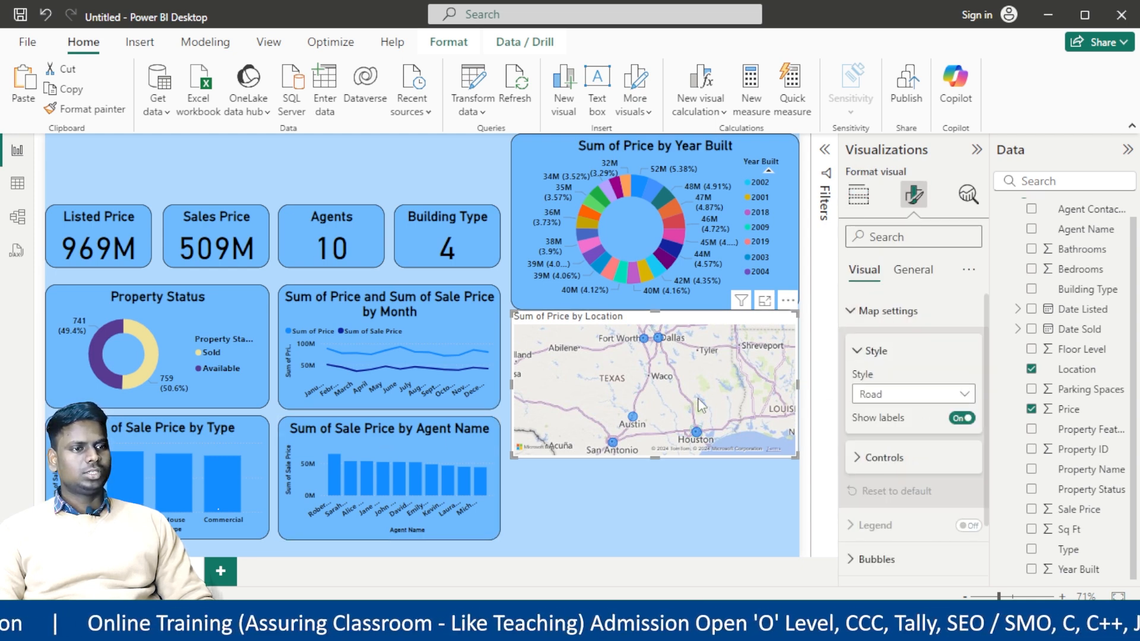
pyautogui.click(960, 394)
pyautogui.click(870, 435)
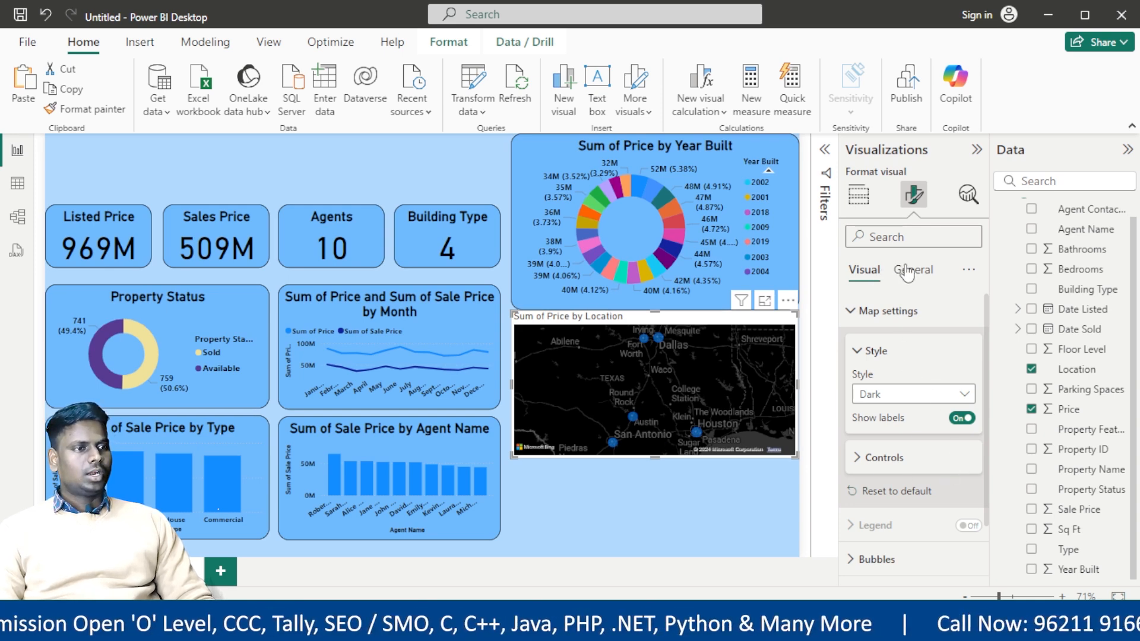
# Add Property Status as the map's legend, and extend the map down to align with the bottom edge of the Agent Name chart
pyautogui.click(859, 195)
pyautogui.scroll(-3, 901, 511)
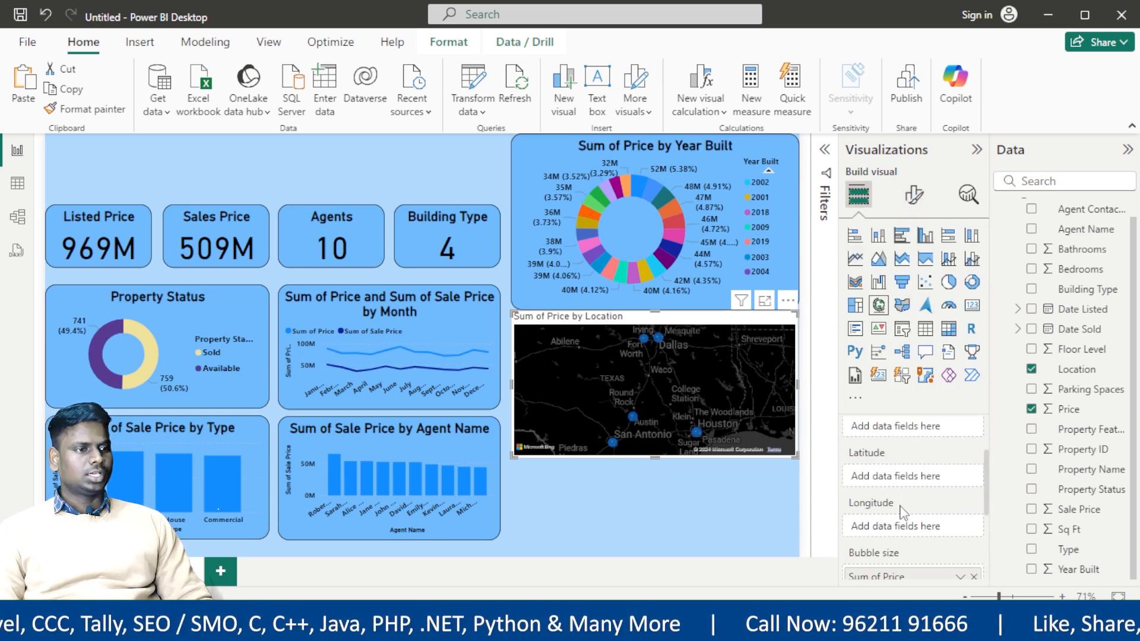
pyautogui.scroll(3, 903, 514)
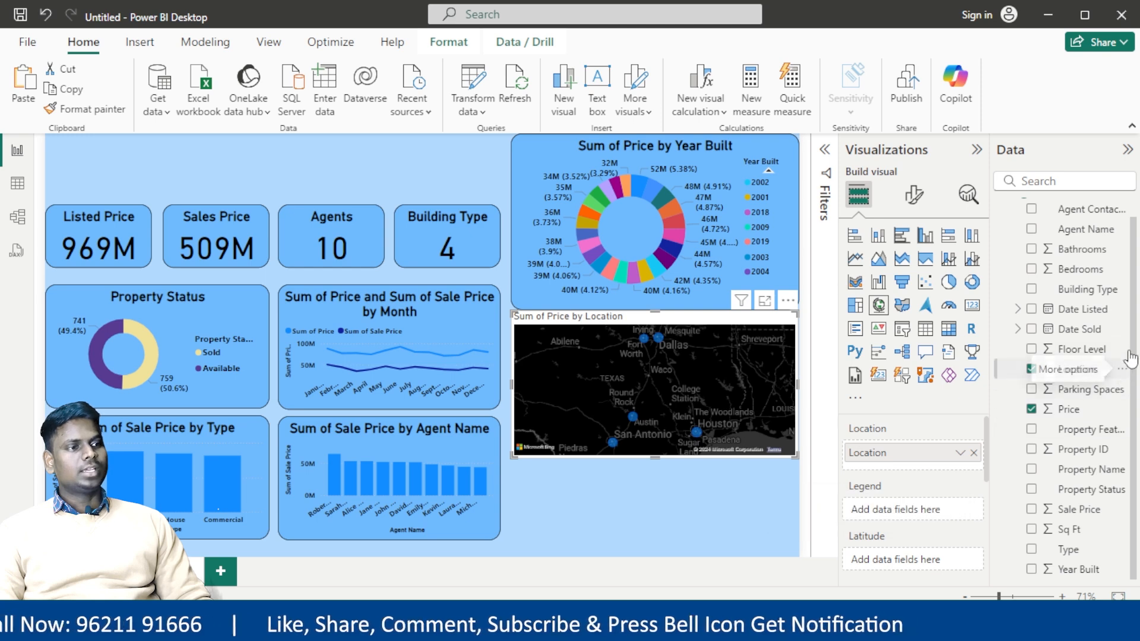
pyautogui.moveTo(1086, 492); pyautogui.dragTo(890, 509)
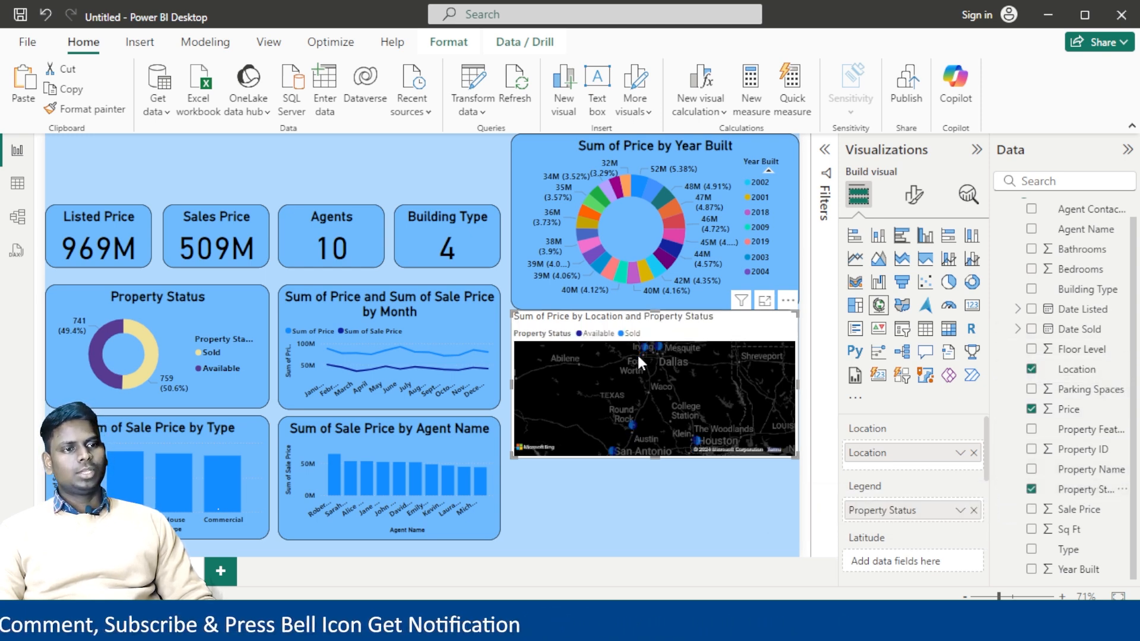
pyautogui.moveTo(658, 456); pyautogui.dragTo(649, 537)
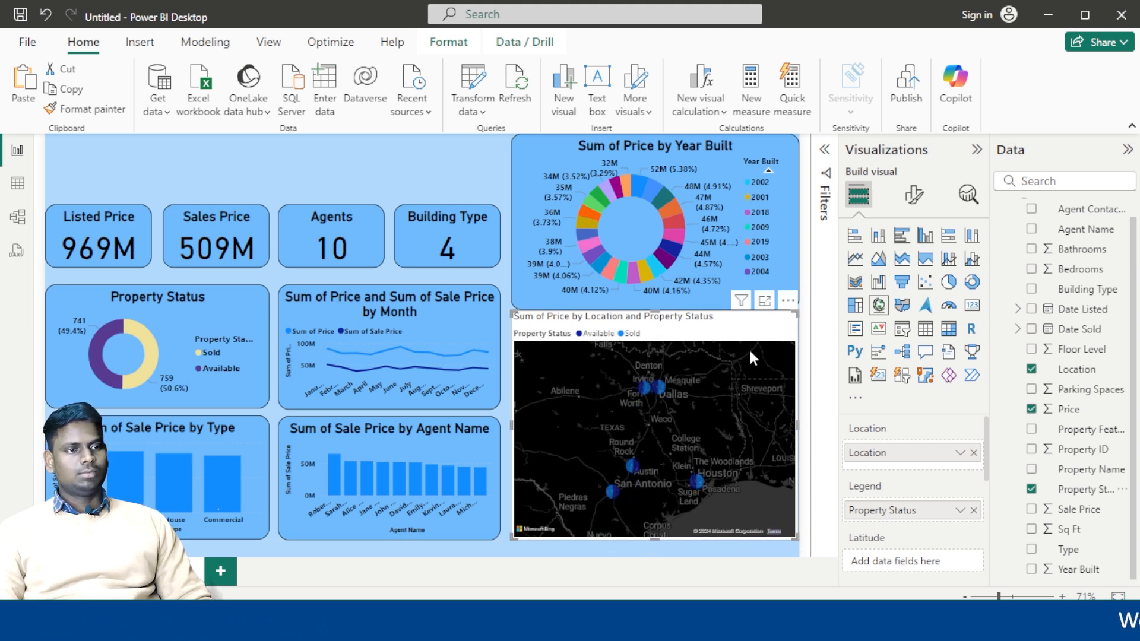
# Copy the monthly Price and Sale Price line chart's formatting to the map with Format painter
pyautogui.click(467, 315)
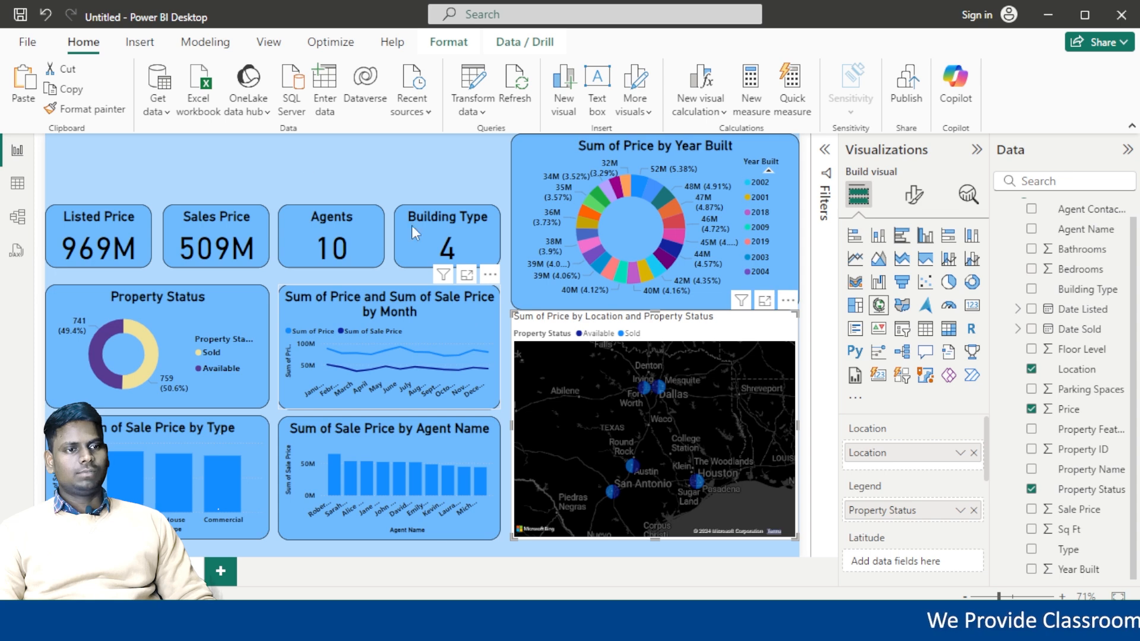
pyautogui.click(116, 110)
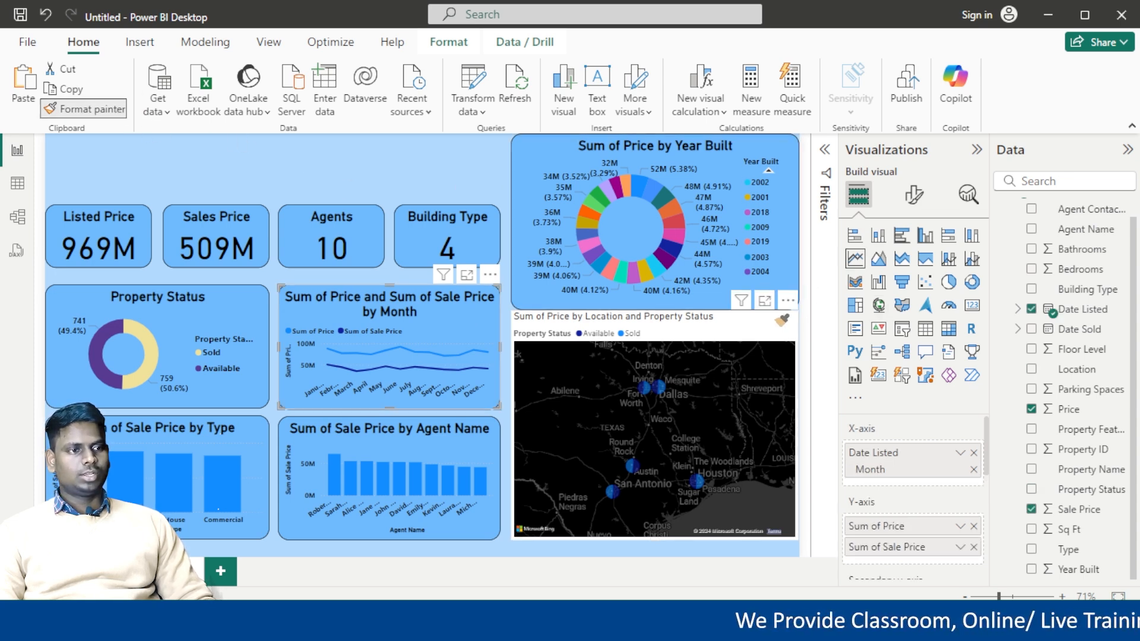
pyautogui.click(780, 322)
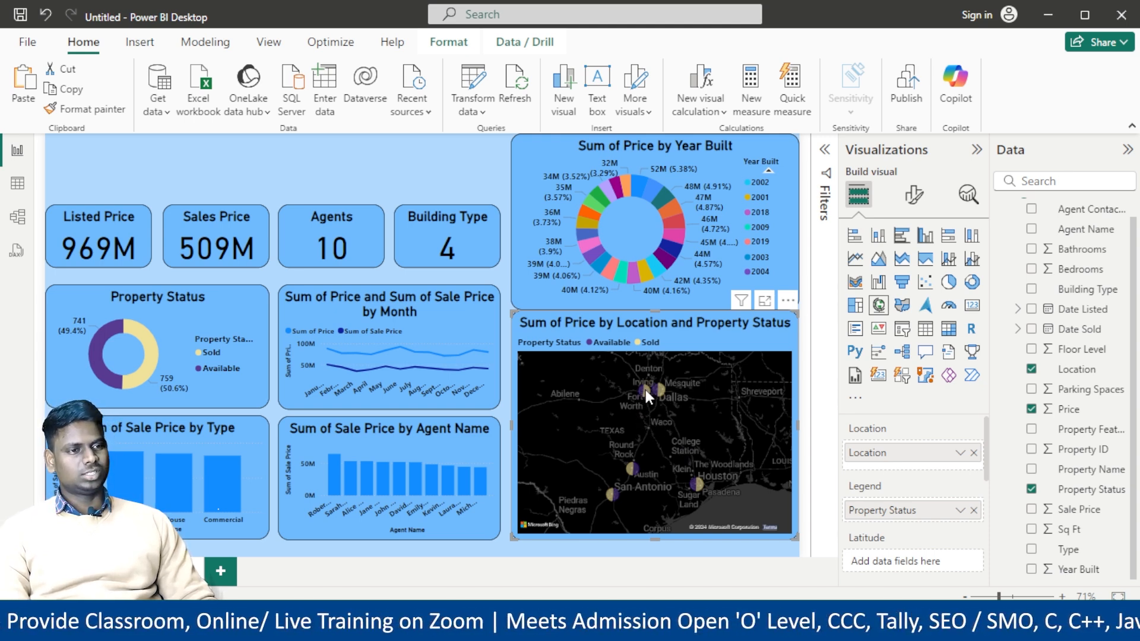
# Set the map's bubble color for Available properties to a darker shade of blue
pyautogui.click(914, 194)
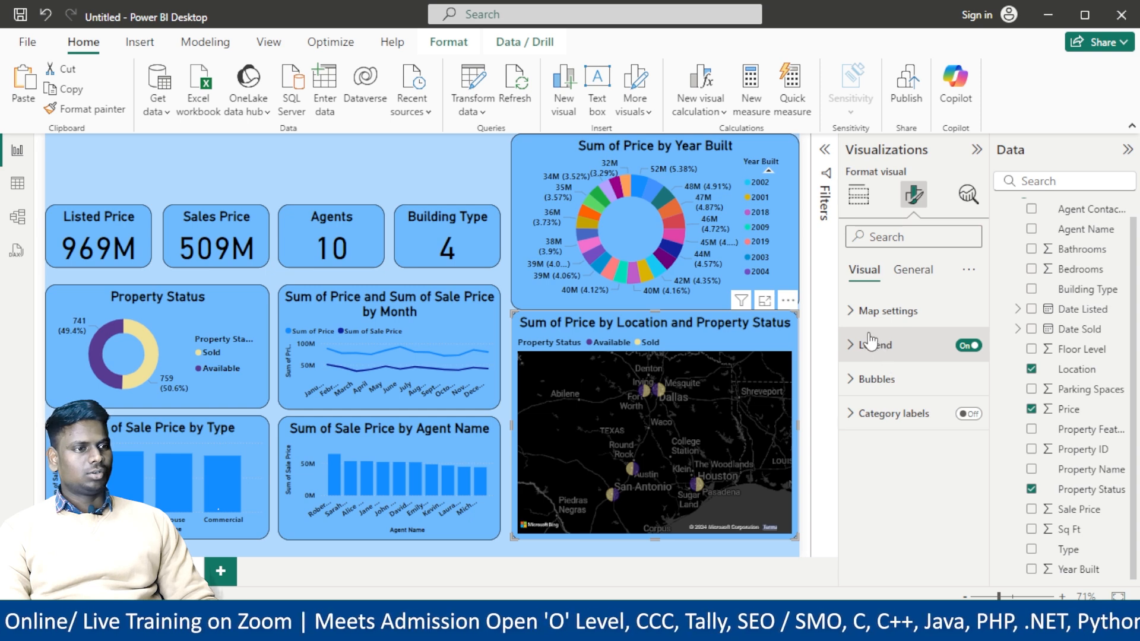
pyautogui.click(872, 346)
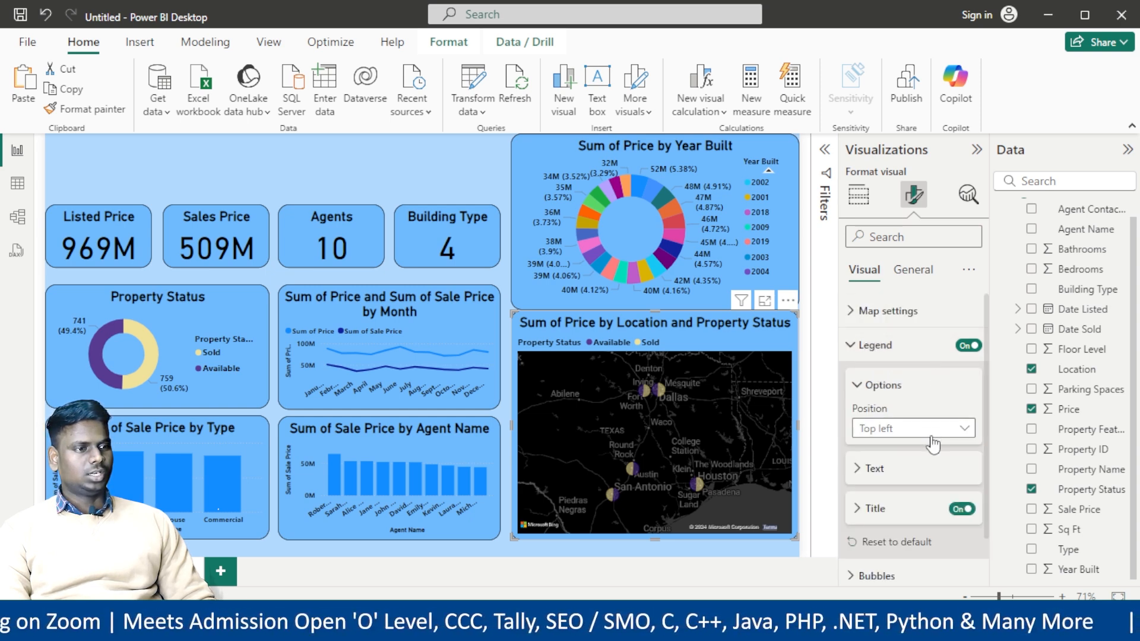
pyautogui.scroll(-1, 933, 444)
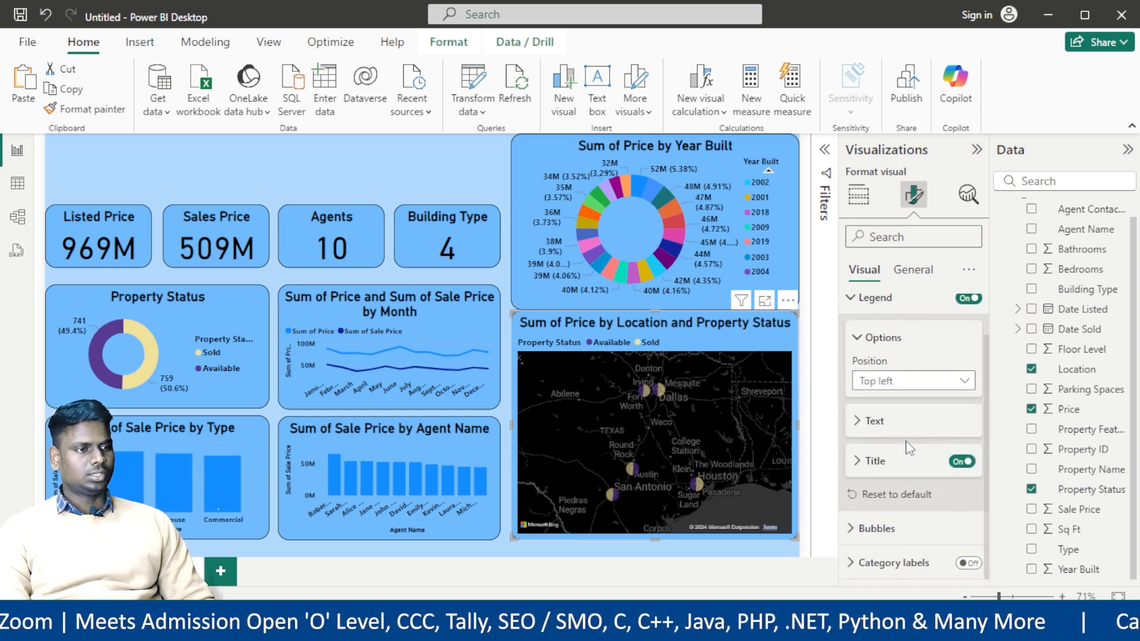
pyautogui.click(876, 527)
pyautogui.scroll(-4, 902, 523)
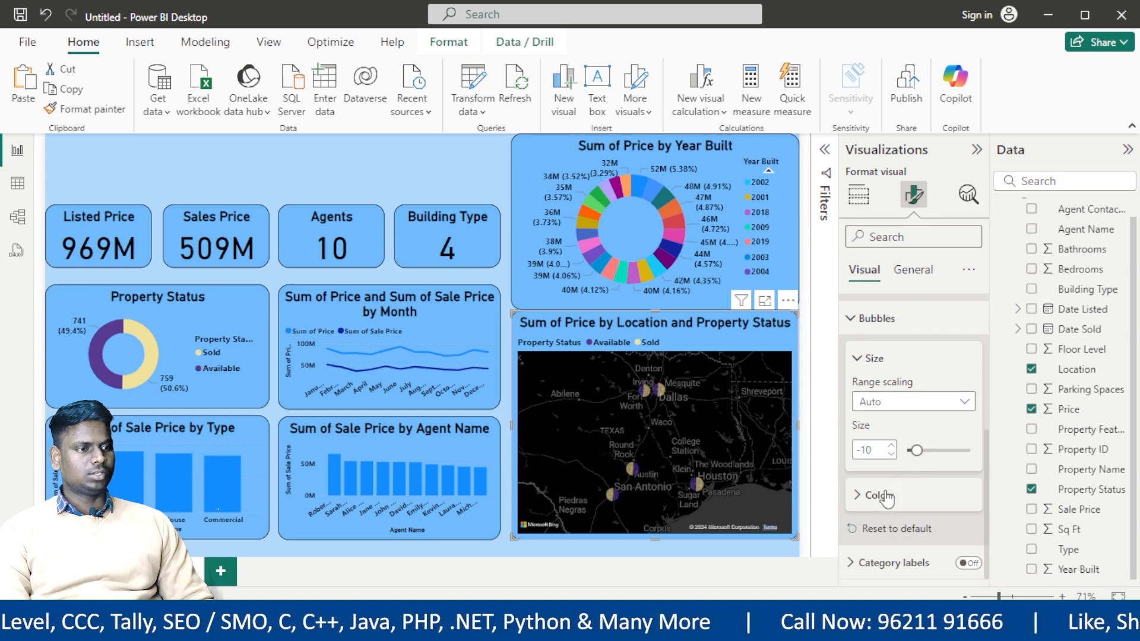
pyautogui.click(878, 493)
pyautogui.scroll(-2, 908, 477)
pyautogui.click(885, 454)
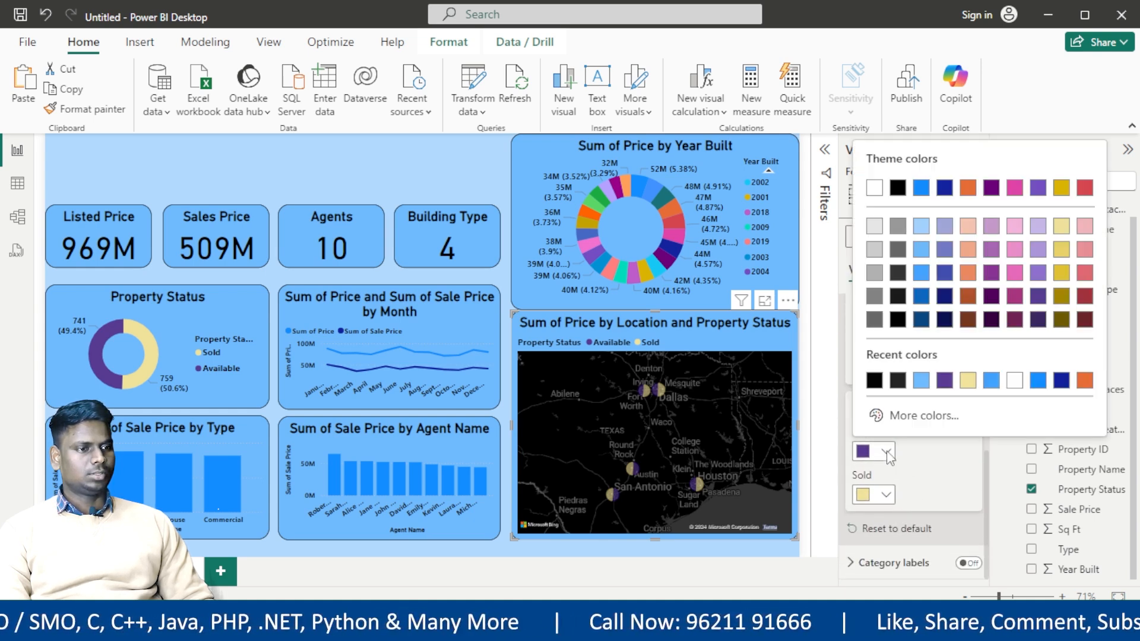
pyautogui.click(921, 302)
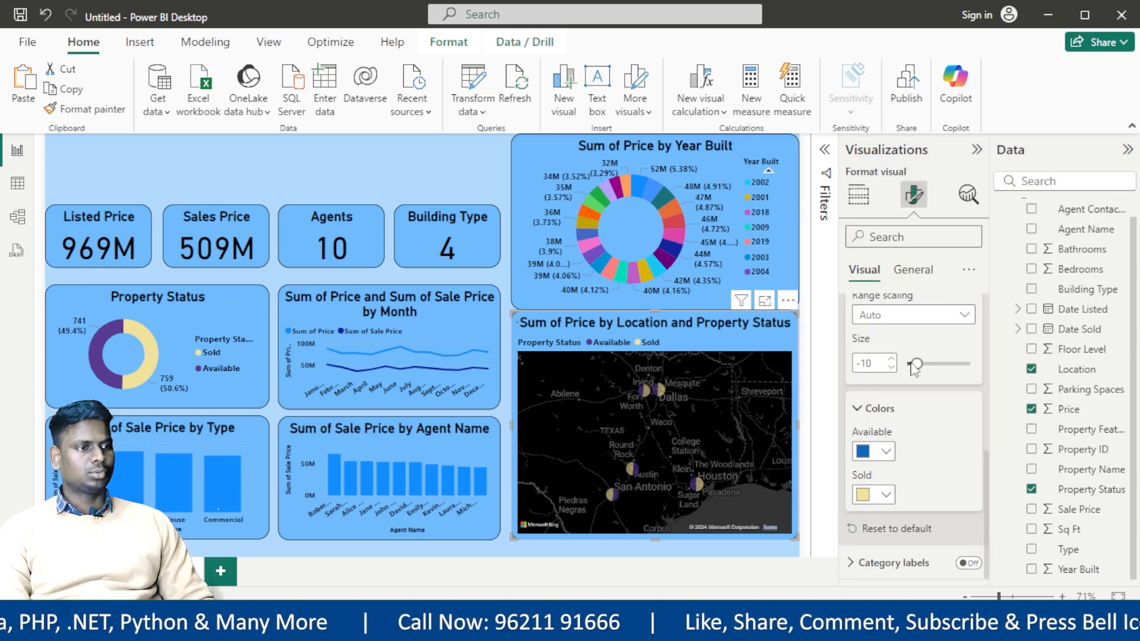
# Try light red, dark blue and pale yellow as the map's bubble color for Sold properties
pyautogui.click(887, 496)
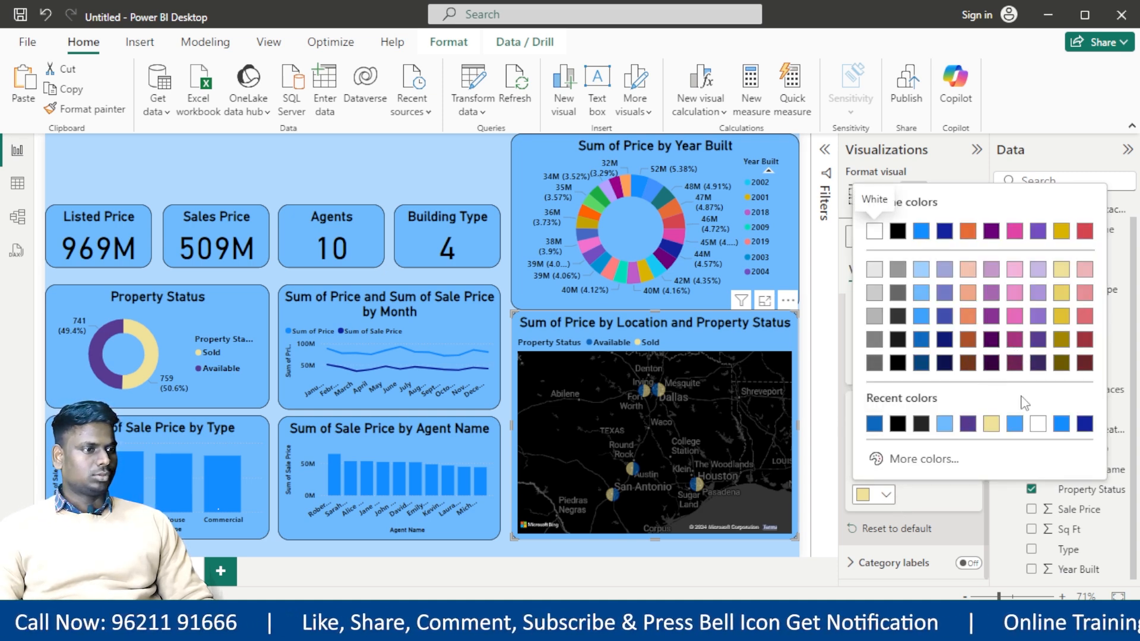
pyautogui.click(1084, 316)
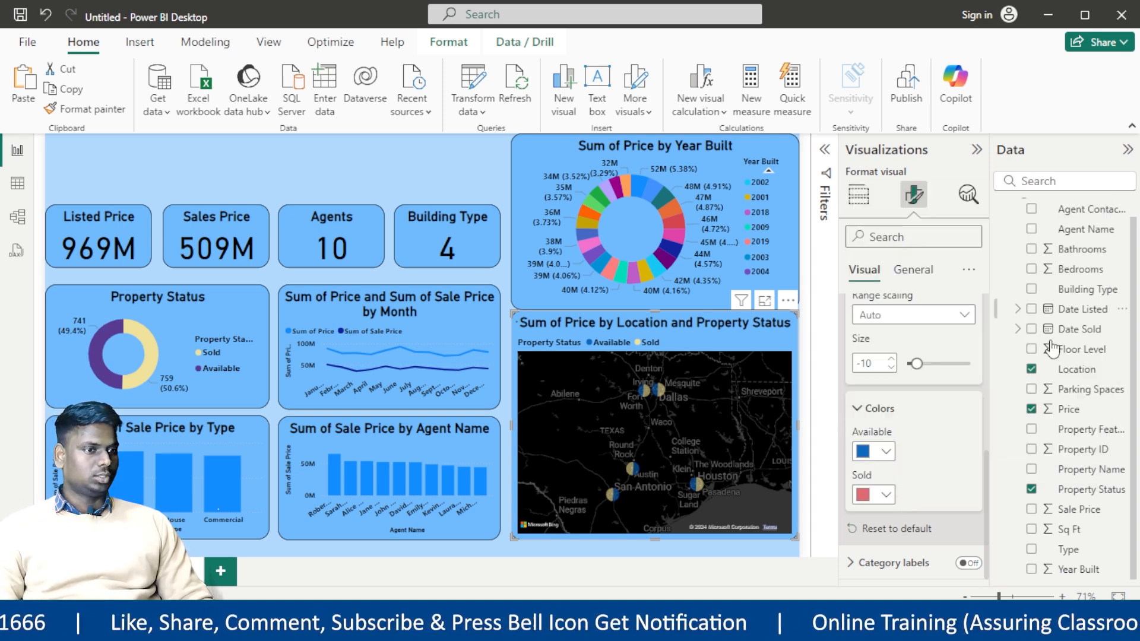
pyautogui.click(886, 497)
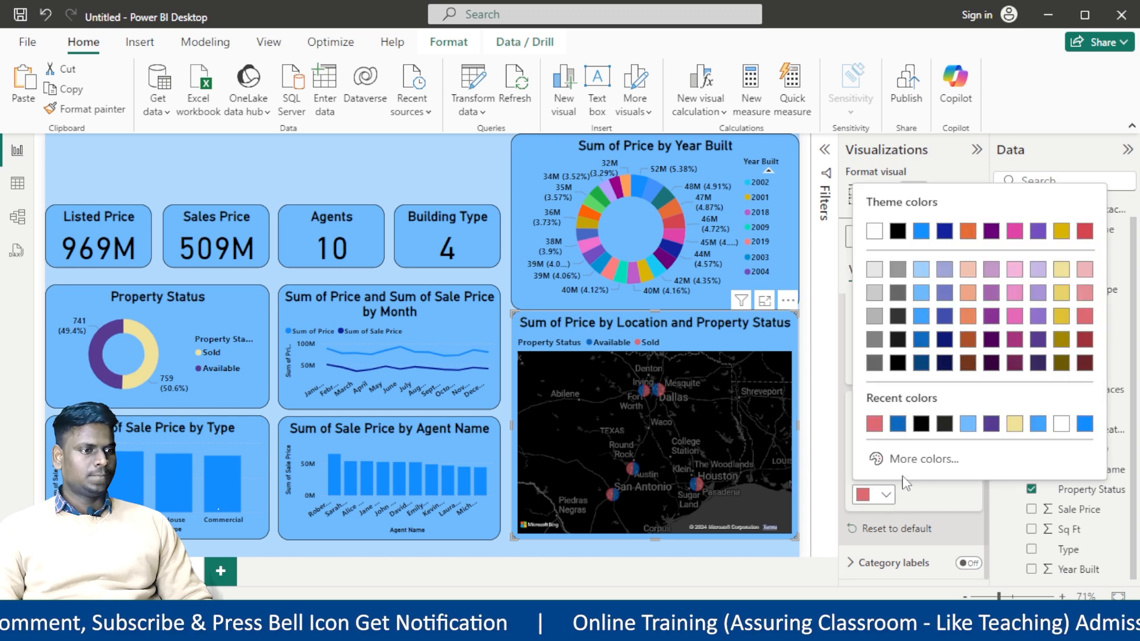
pyautogui.click(920, 363)
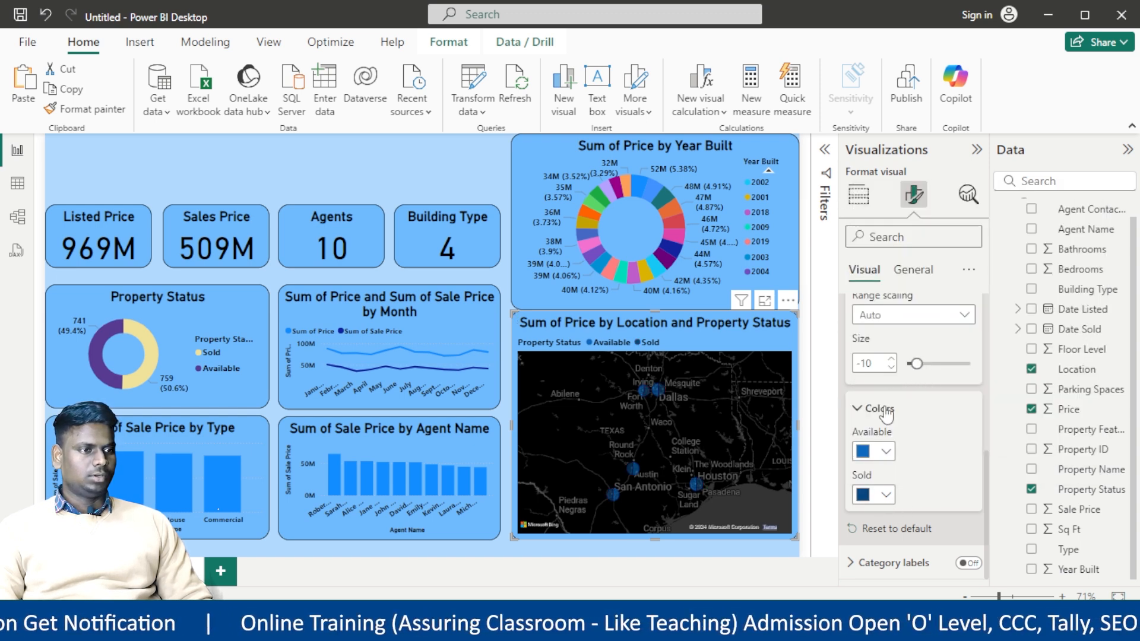
pyautogui.click(879, 494)
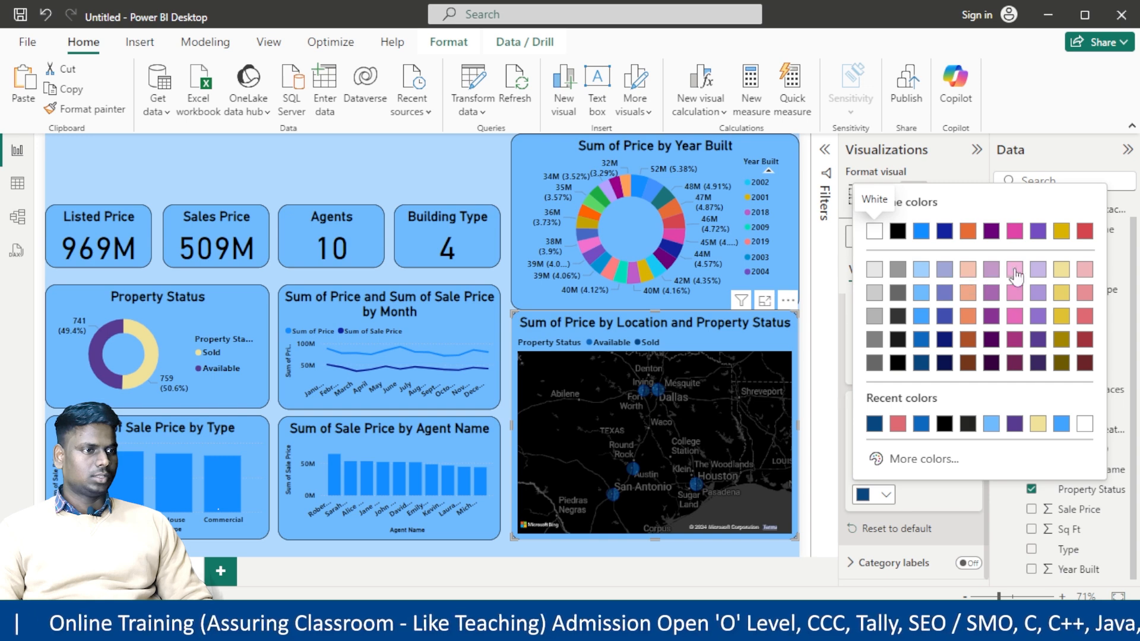
pyautogui.click(1061, 268)
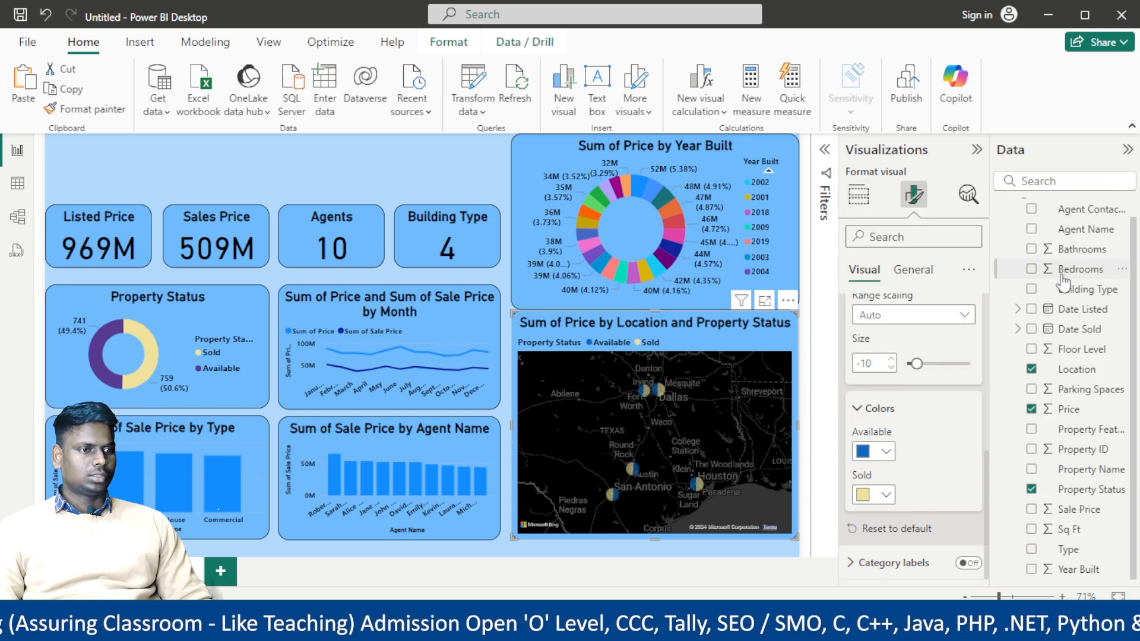
# Set the map's Sold bubbles to a lighter red, and compare with the map in the Real Estate report
pyautogui.click(884, 495)
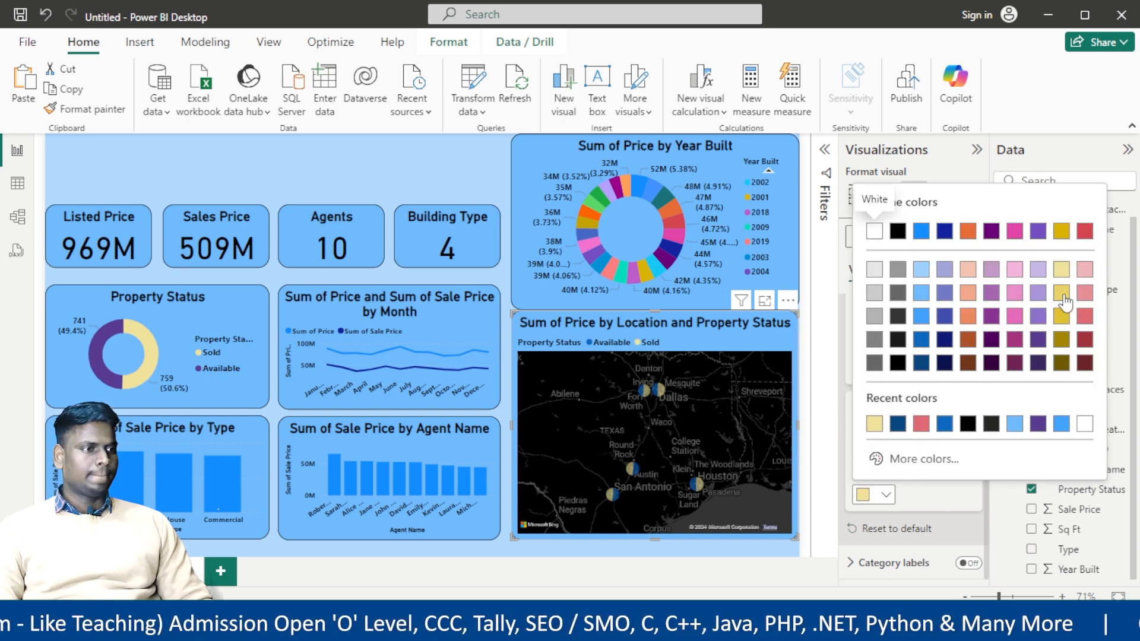
pyautogui.click(1084, 292)
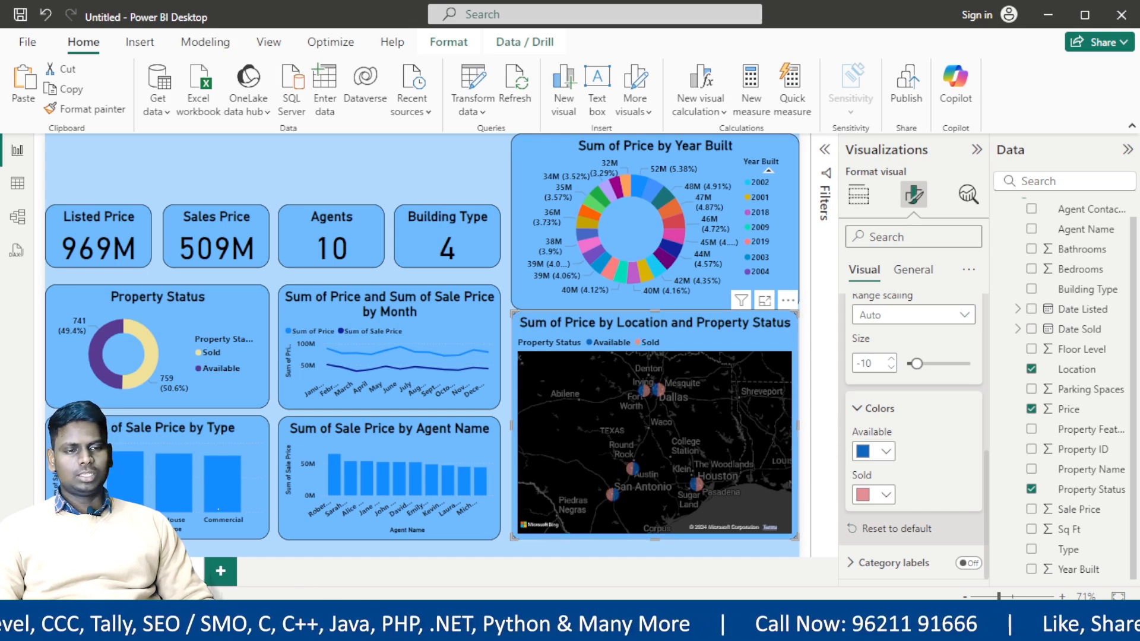
pyautogui.moveTo(267, 620)
pyautogui.click(217, 527)
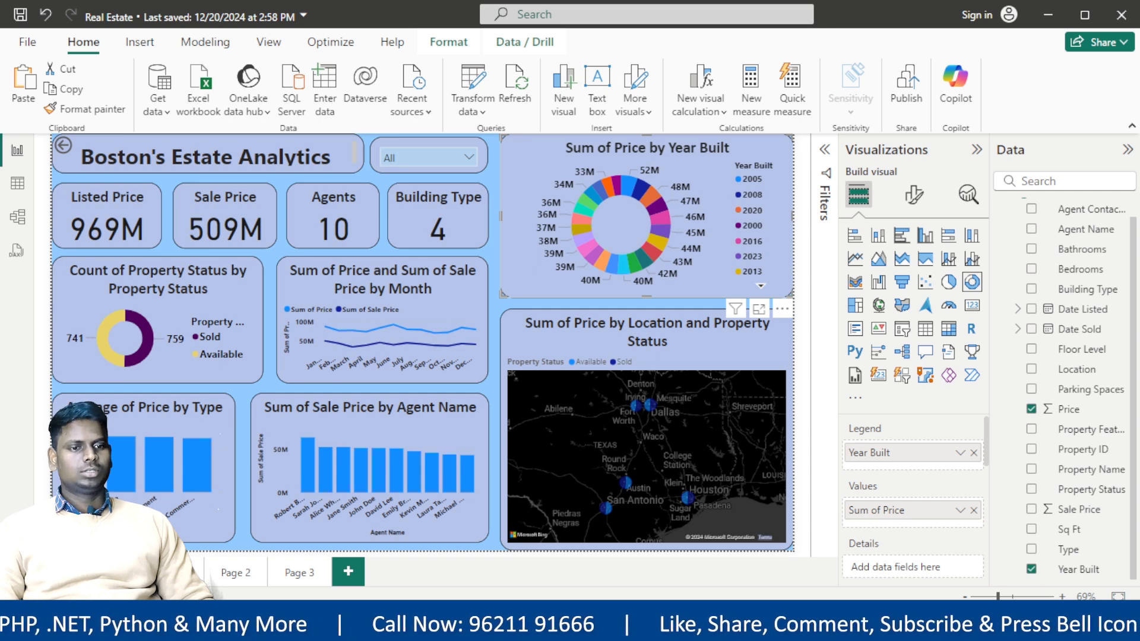
pyautogui.moveTo(267, 620)
pyautogui.click(379, 528)
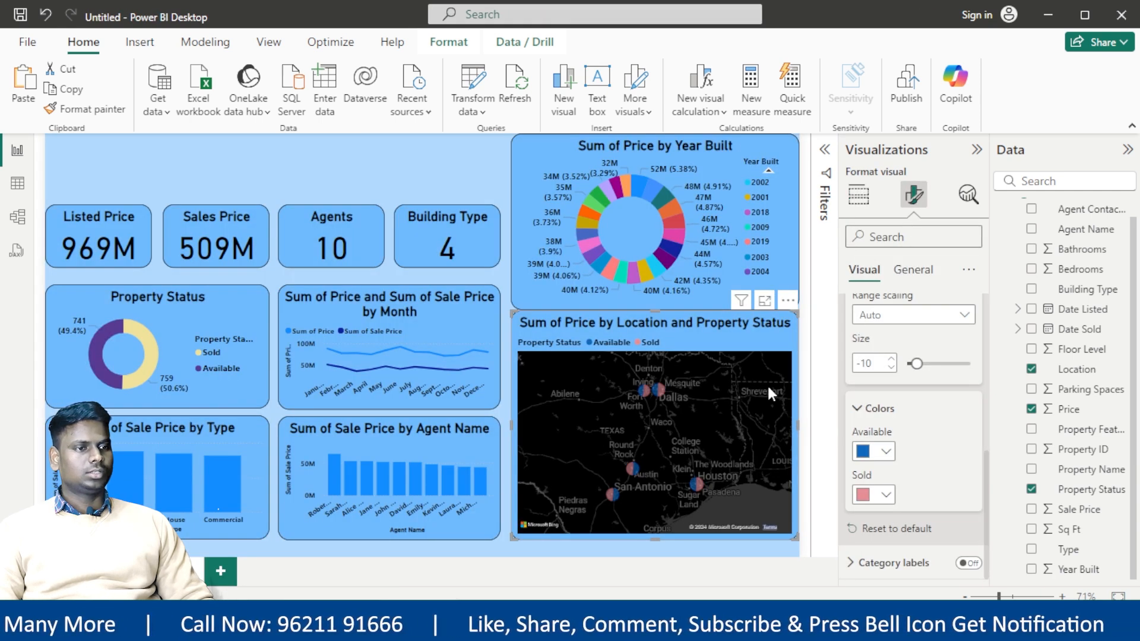
# Keep the map's Available bubbles dark blue and set its Sold bubbles to light blue
pyautogui.click(887, 451)
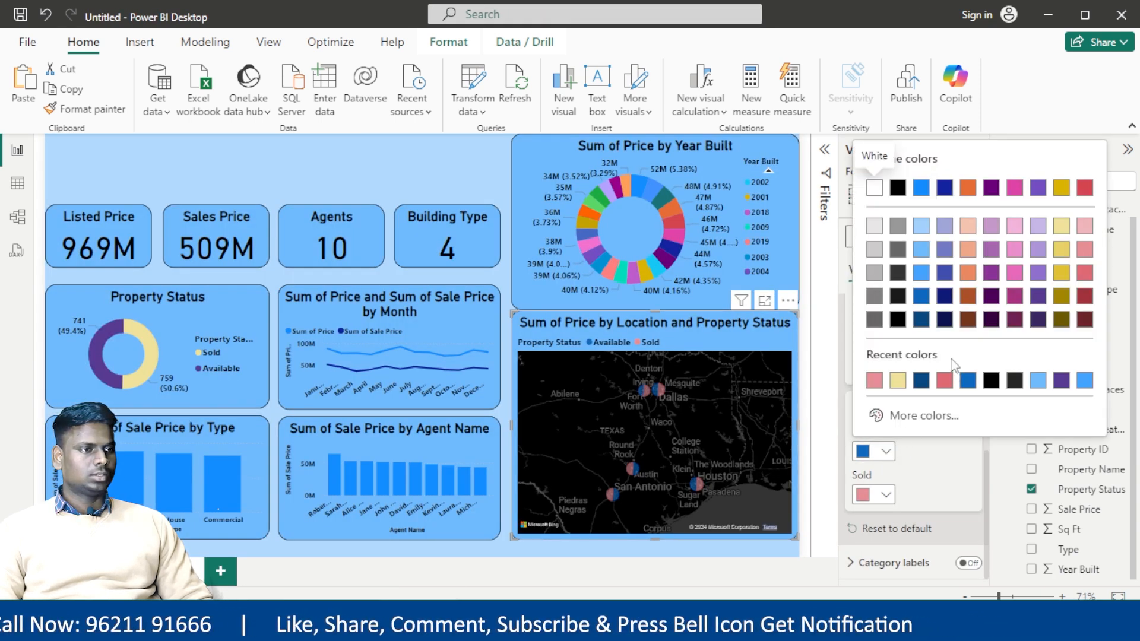
pyautogui.click(968, 380)
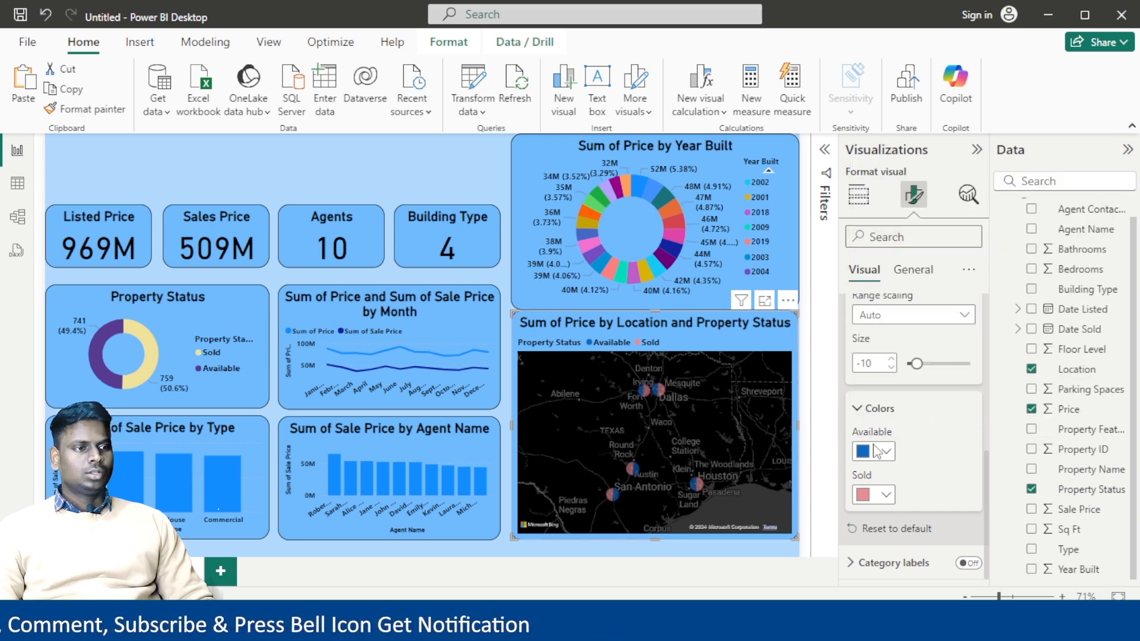
pyautogui.click(886, 494)
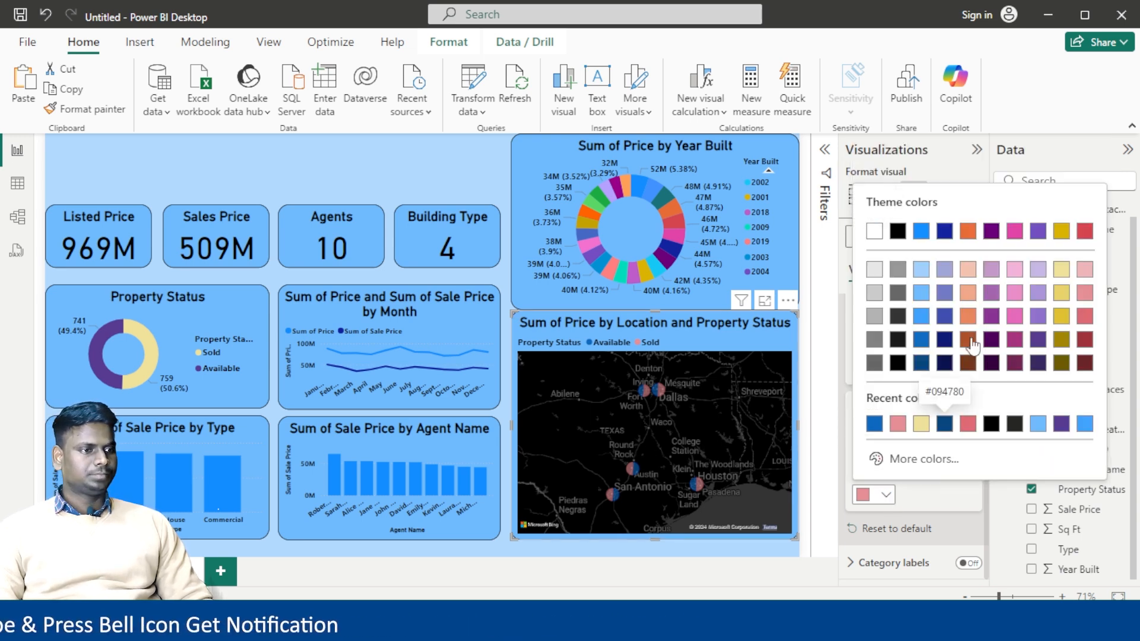
pyautogui.click(1037, 424)
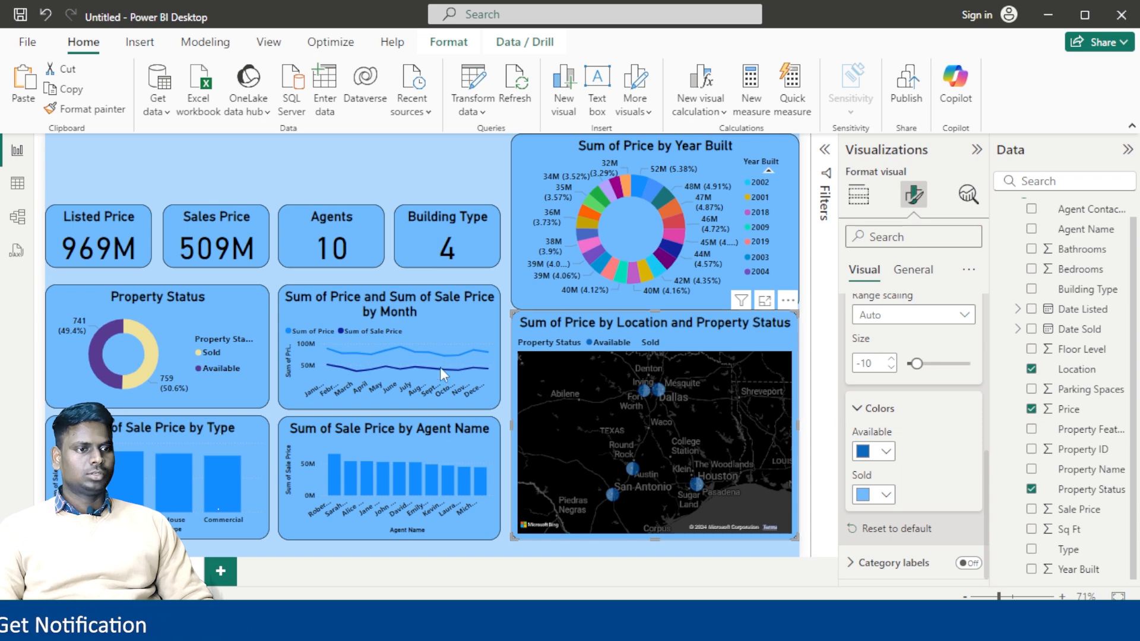
pyautogui.click(474, 171)
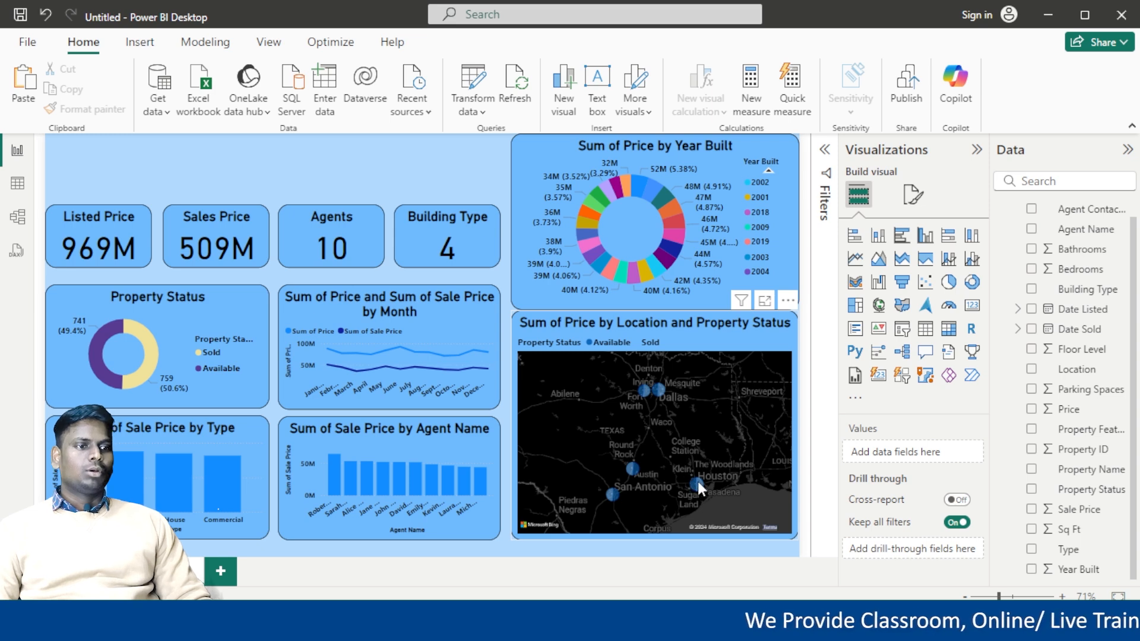
pyautogui.moveTo(697, 482)
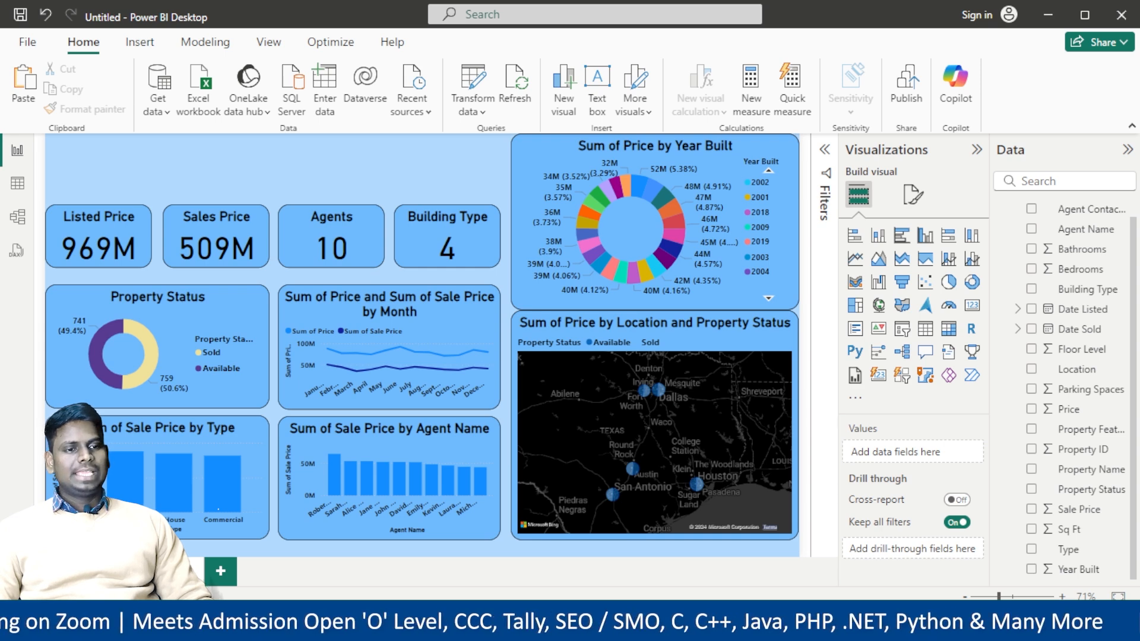
# Check the title in the Real Estate report, then insert a shortened text box reading "Real Esatate Analytics" in the new report
pyautogui.click(255, 540)
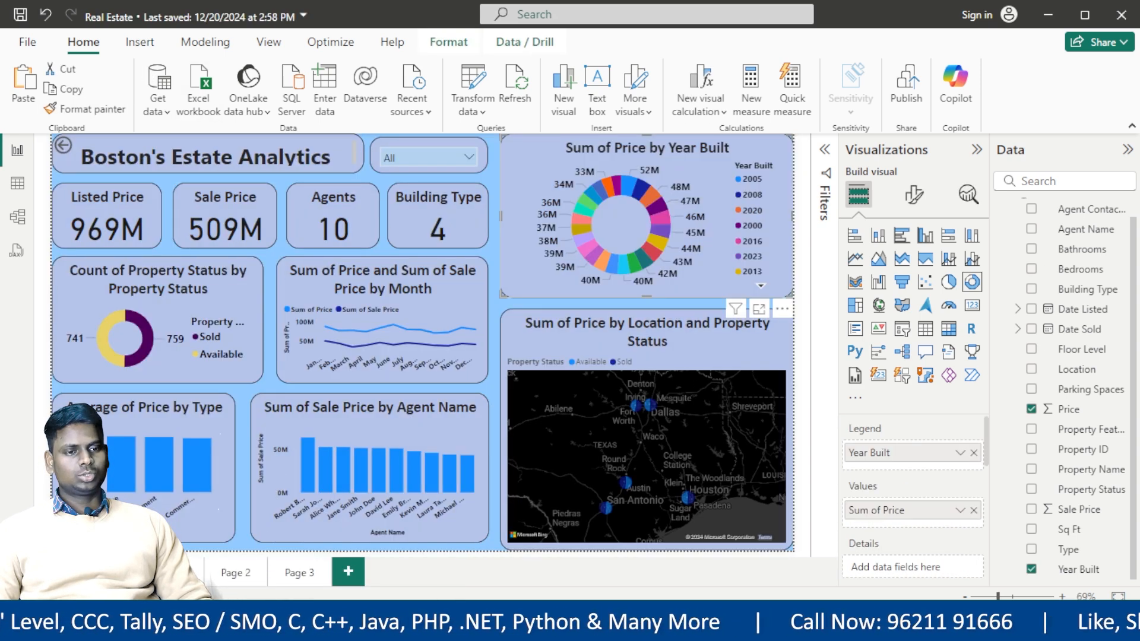
pyautogui.moveTo(271, 626)
pyautogui.click(356, 557)
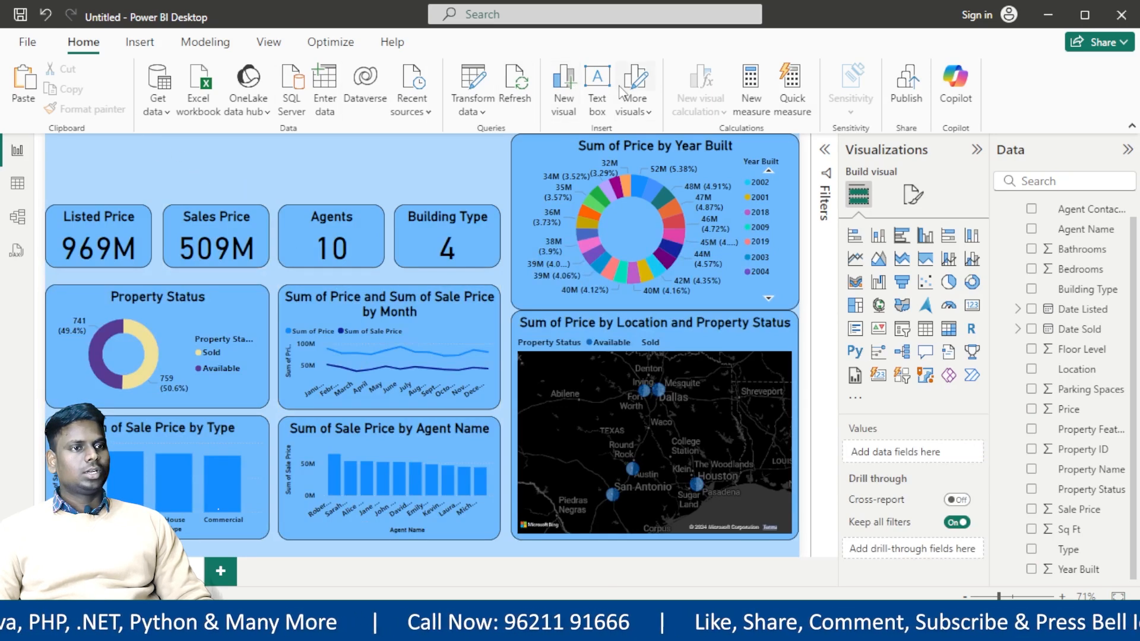
pyautogui.click(597, 83)
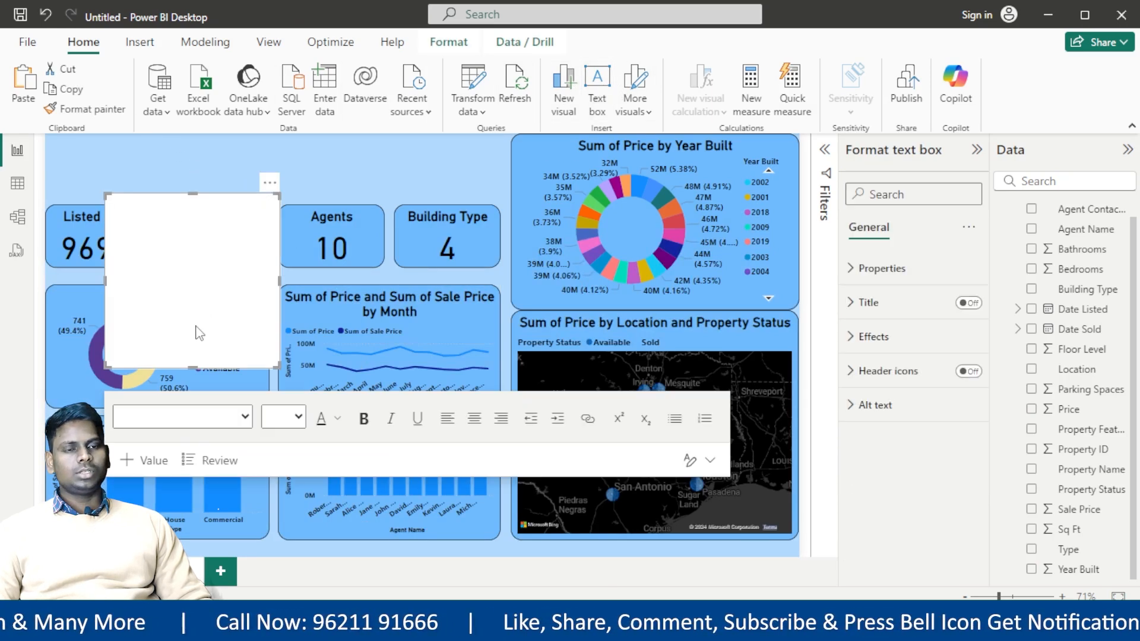
pyautogui.moveTo(188, 361); pyautogui.dragTo(197, 252)
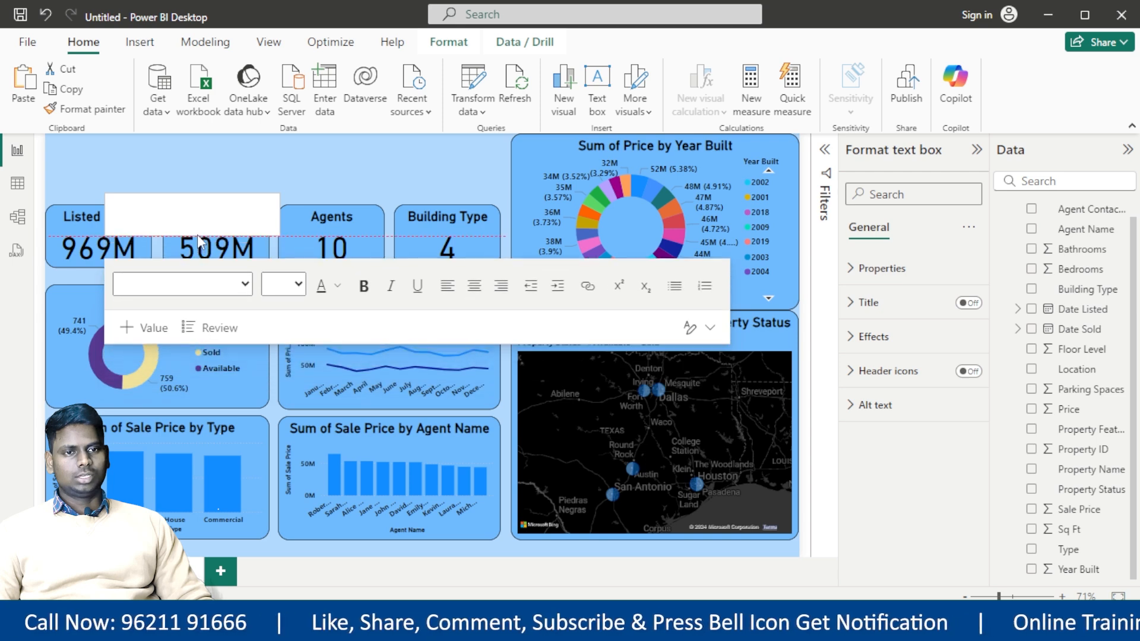
pyautogui.click(199, 228)
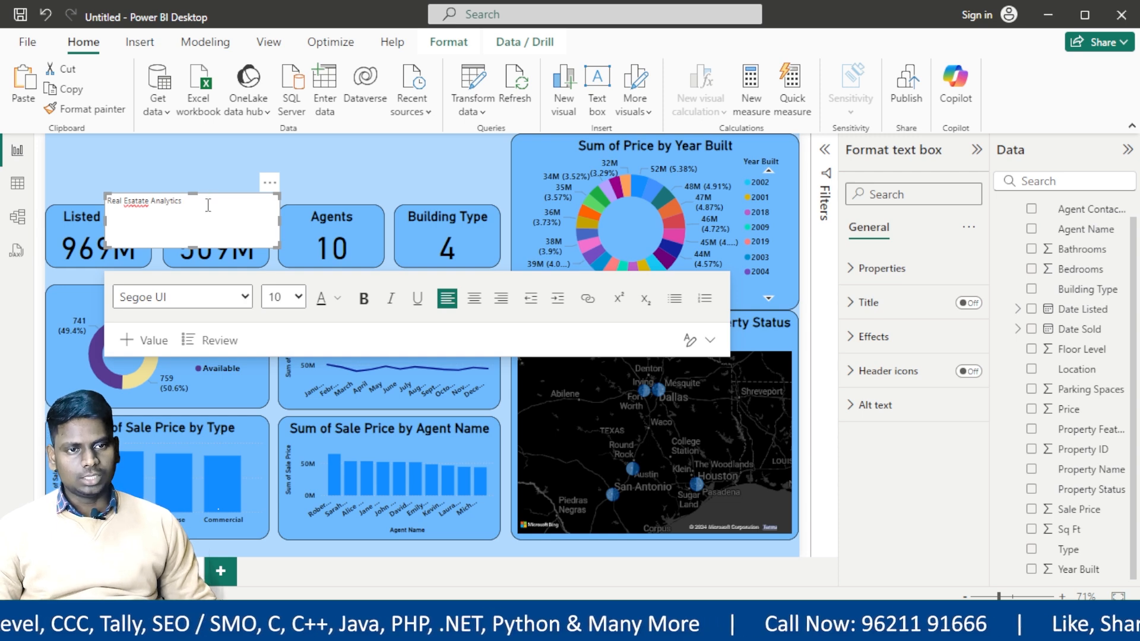
# Set the title text to size 28 and widen its text box so it fits on one line
pyautogui.moveTo(208, 205); pyautogui.dragTo(107, 202)
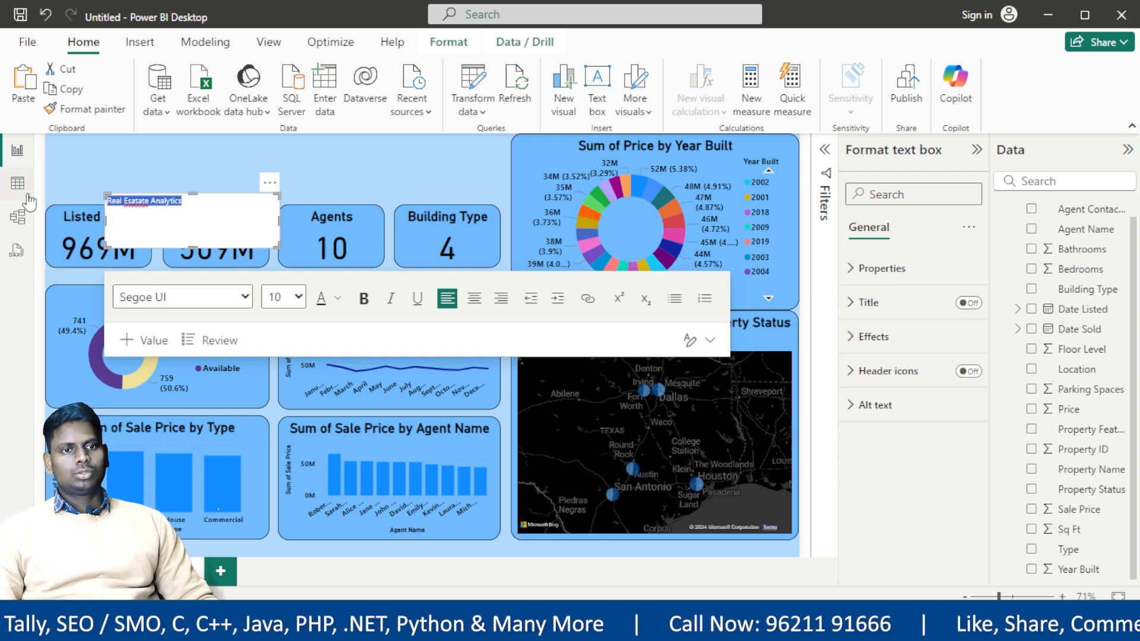
pyautogui.click(299, 298)
pyautogui.click(292, 534)
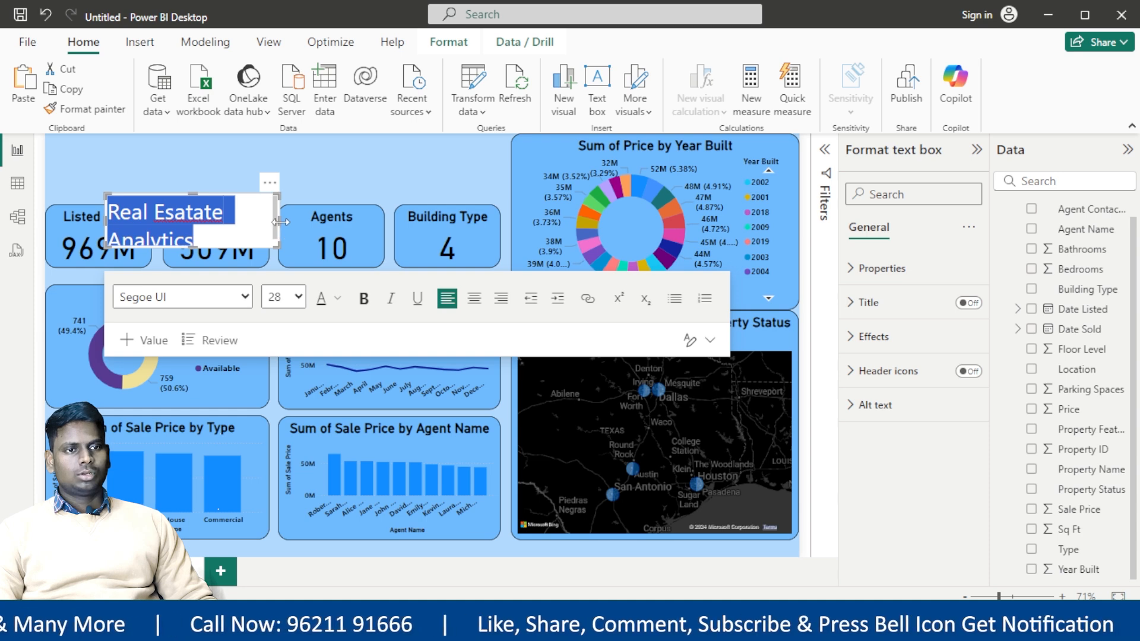
pyautogui.moveTo(281, 221); pyautogui.dragTo(392, 216)
pyautogui.click(248, 252)
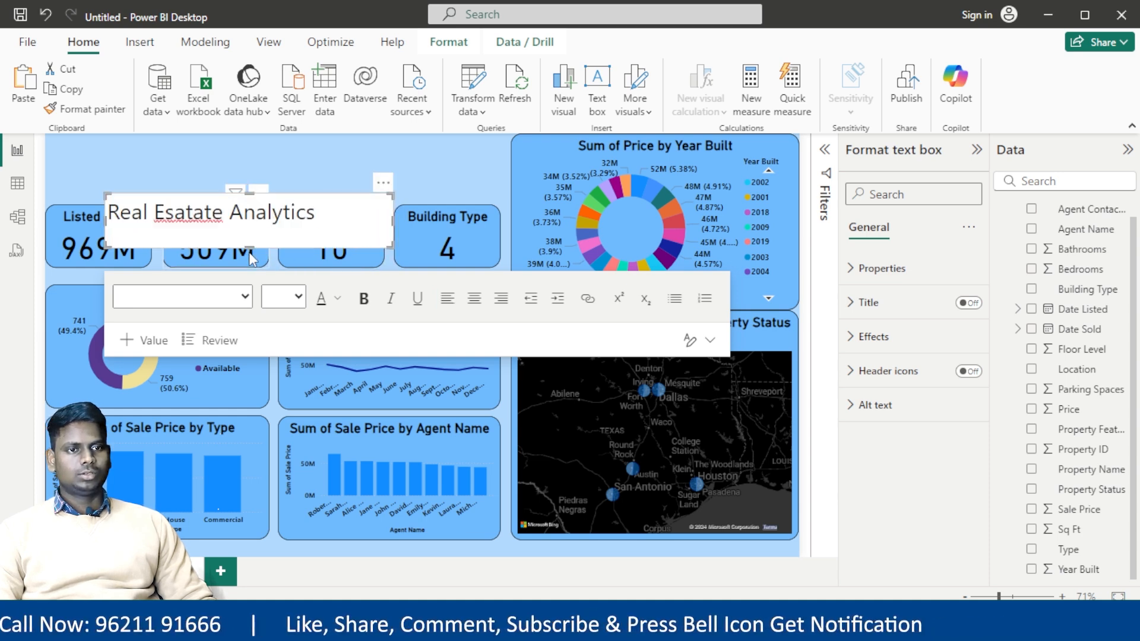
pyautogui.click(248, 241)
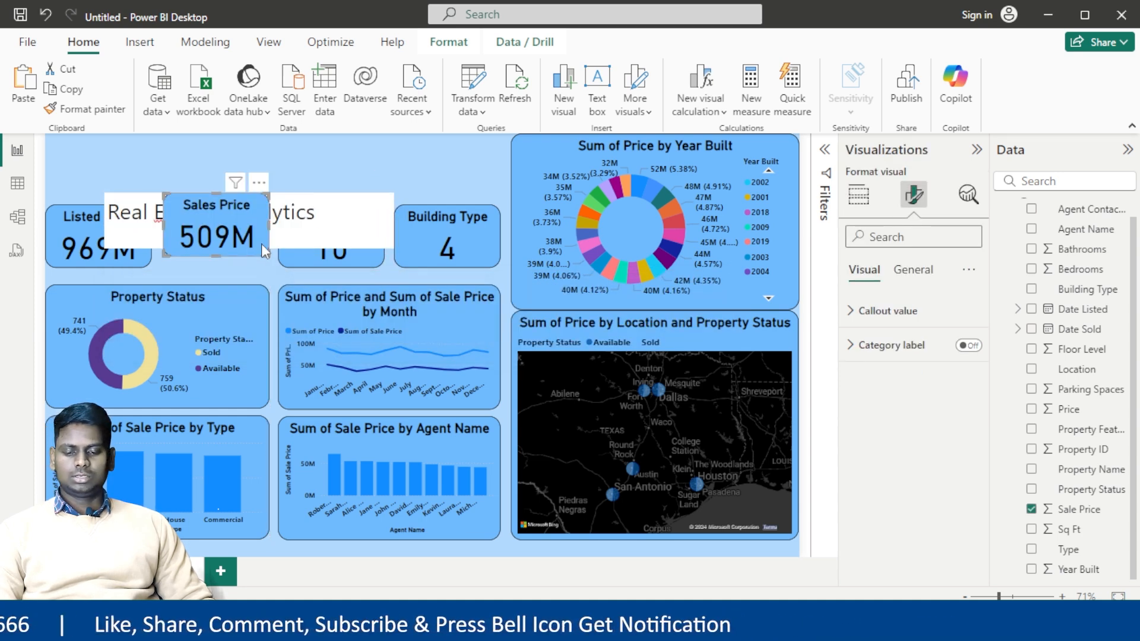
pyautogui.hotkey('ctrl', 'z')
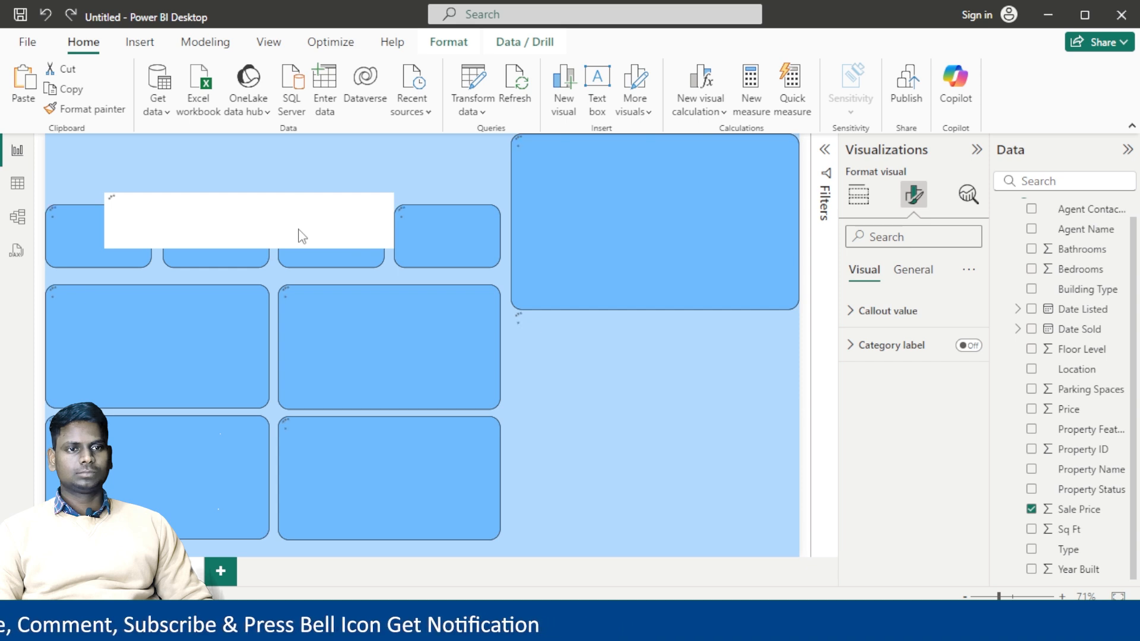
# Reduce the title text box's height and move it into the empty area above the cards
pyautogui.click(336, 212)
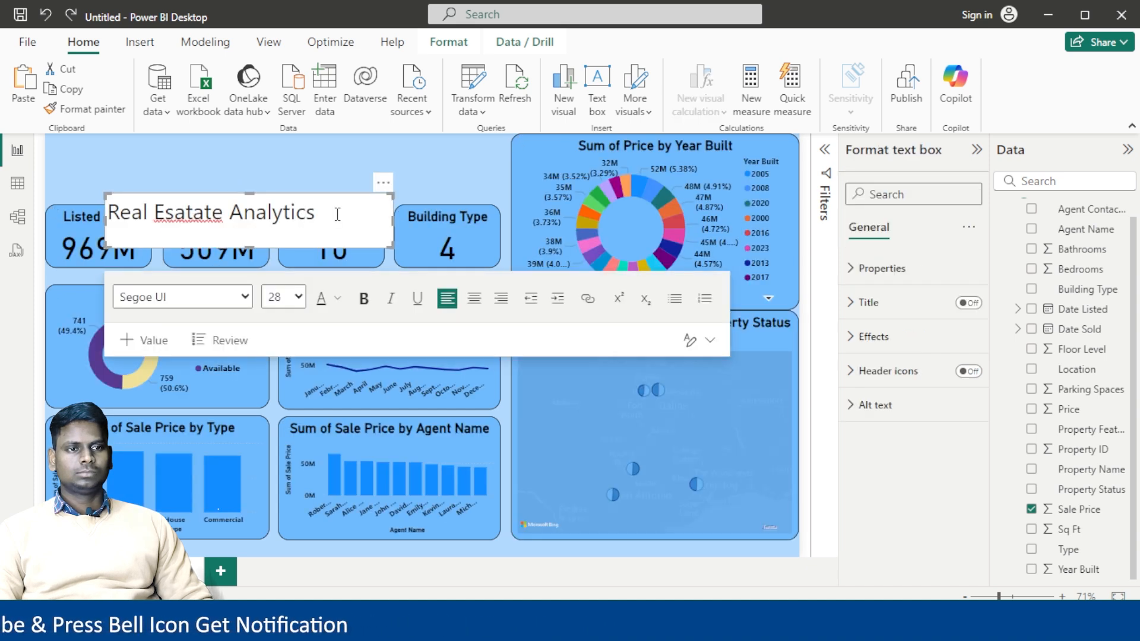
pyautogui.moveTo(253, 245); pyautogui.dragTo(254, 235)
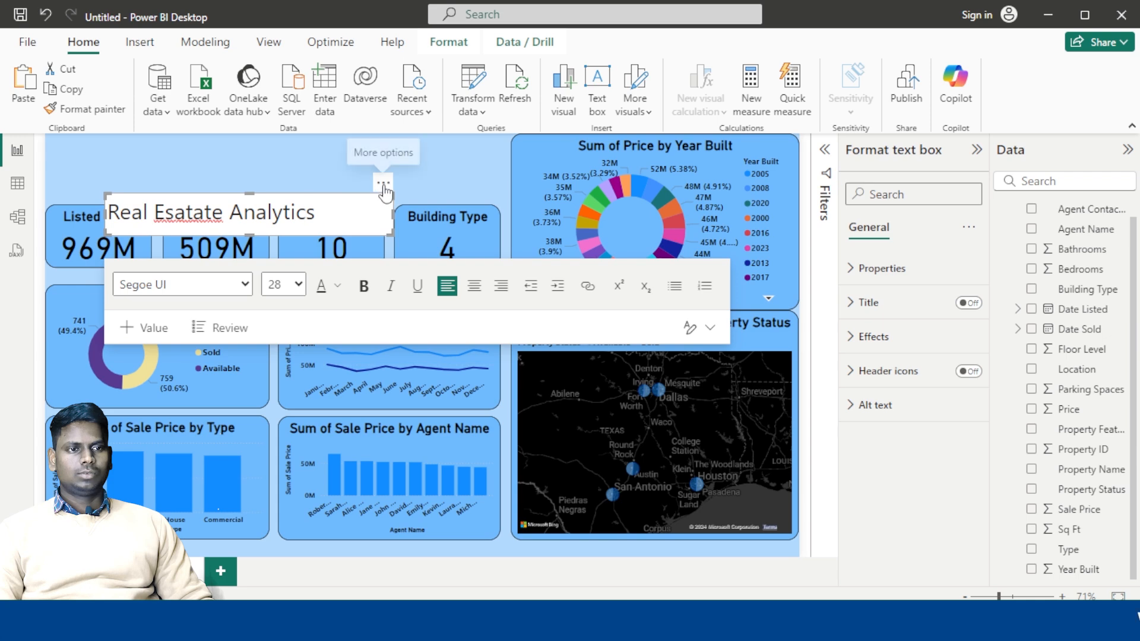
pyautogui.moveTo(376, 196); pyautogui.dragTo(327, 150)
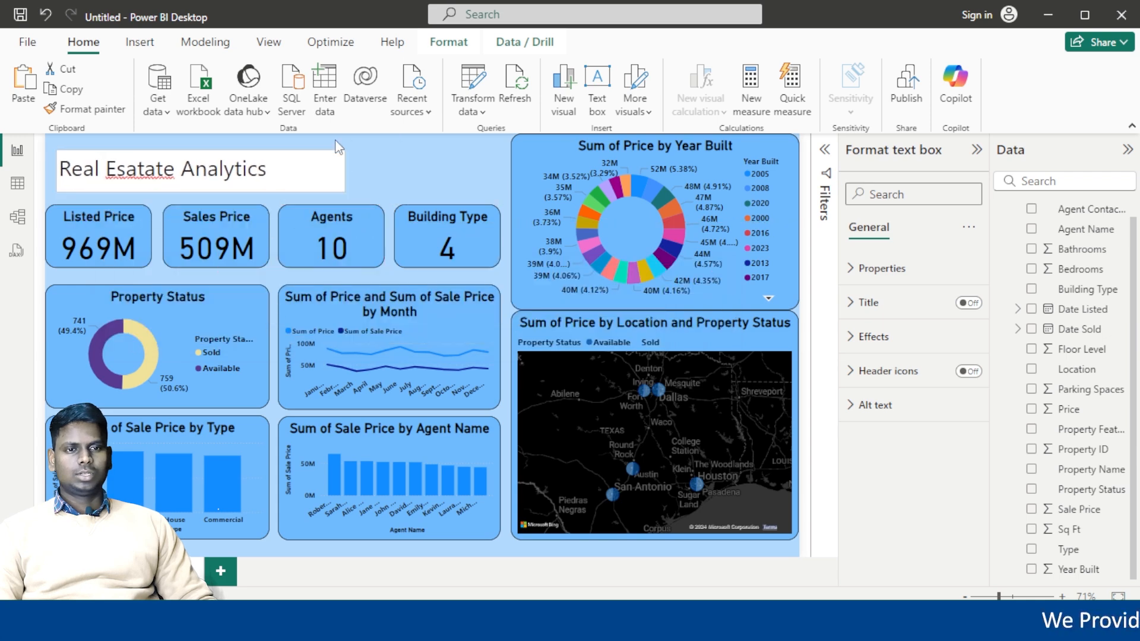
# Make the title text bold and set its size to 32
pyautogui.tripleClick(191, 163)
pyautogui.click(315, 240)
pyautogui.click(249, 240)
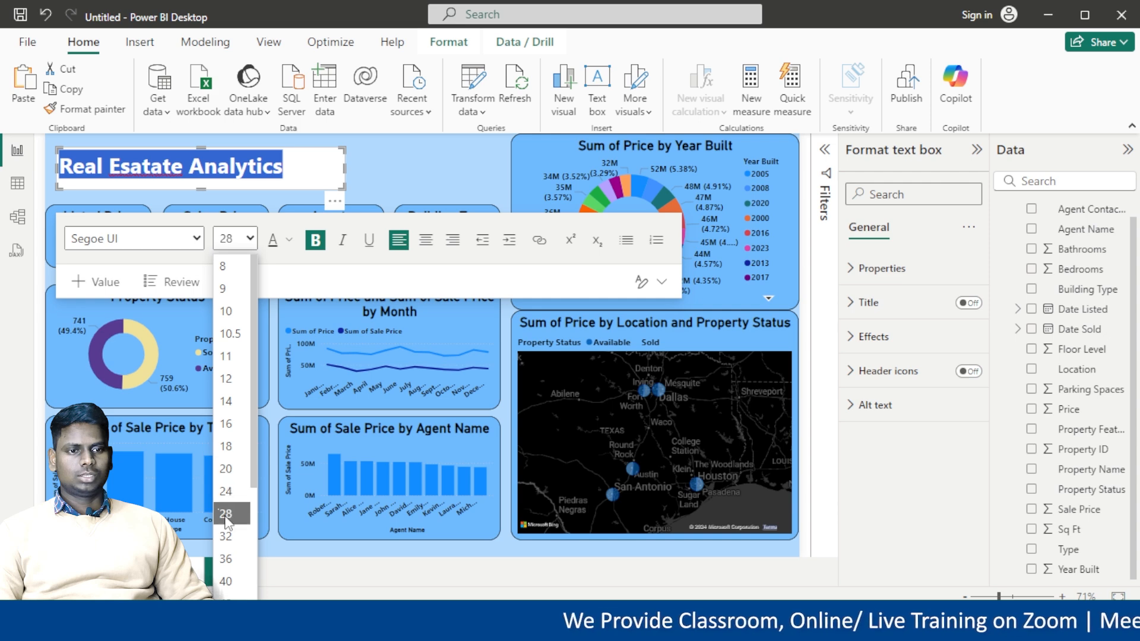
pyautogui.click(224, 536)
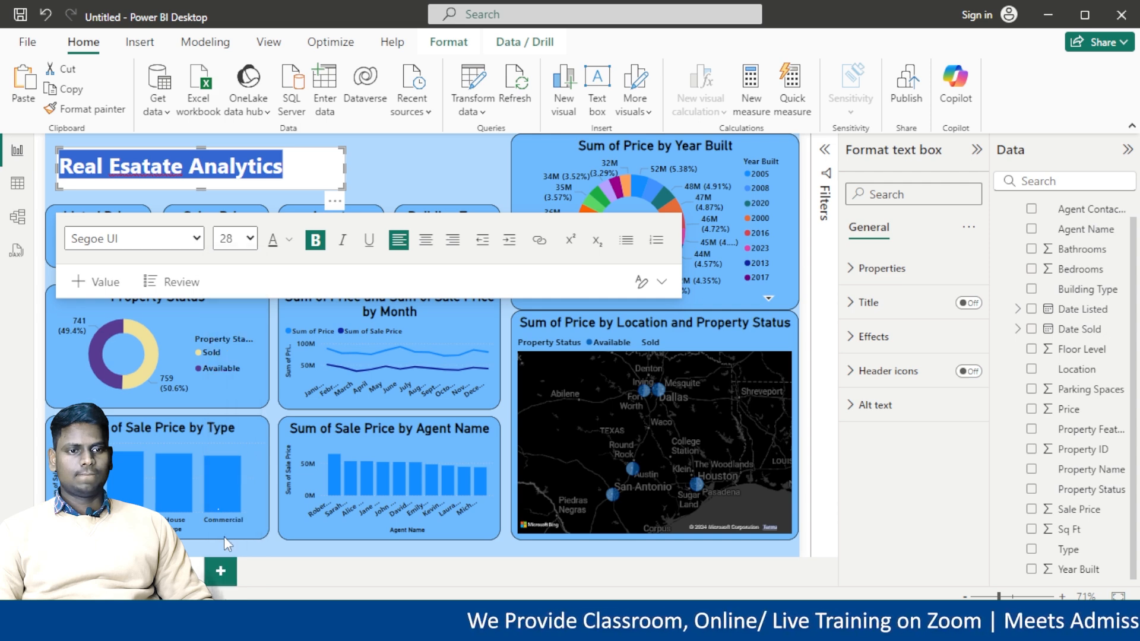
# Correct the title's spelling to "Real Estate Analytics" and center it in its text box
pyautogui.click(140, 169)
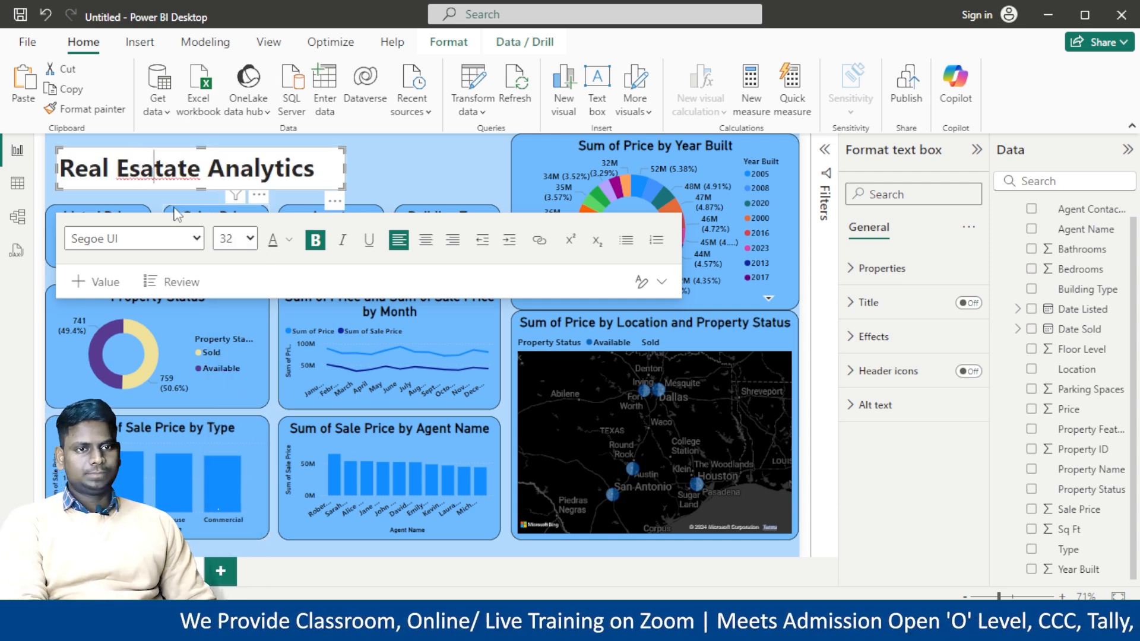
pyautogui.press('Delete')
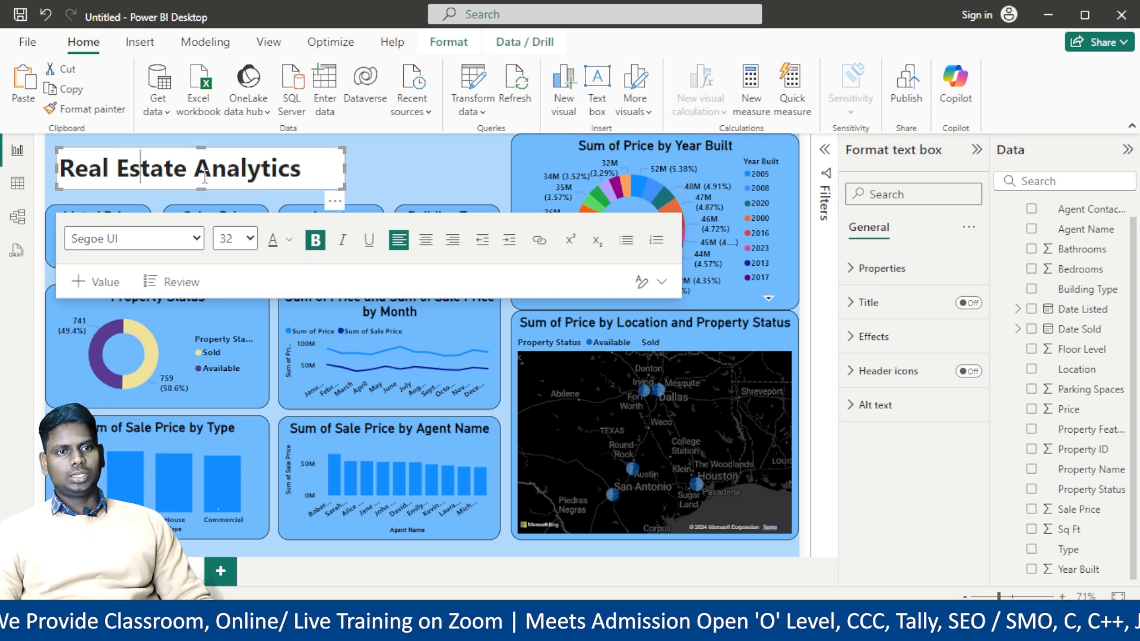
pyautogui.click(425, 239)
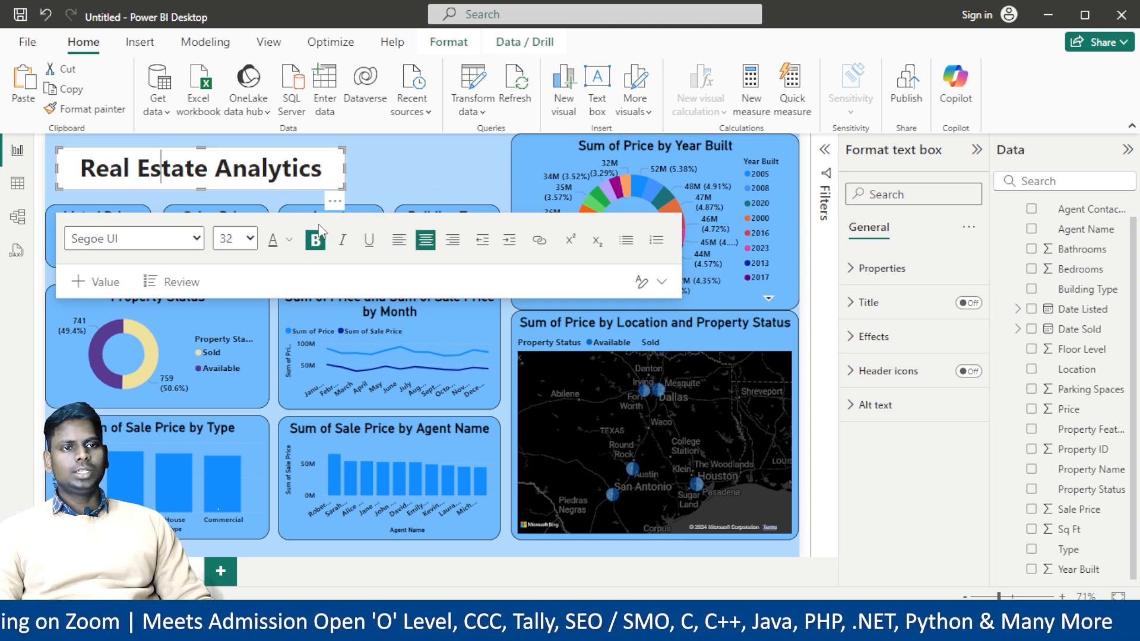
pyautogui.click(416, 171)
pyautogui.click(323, 171)
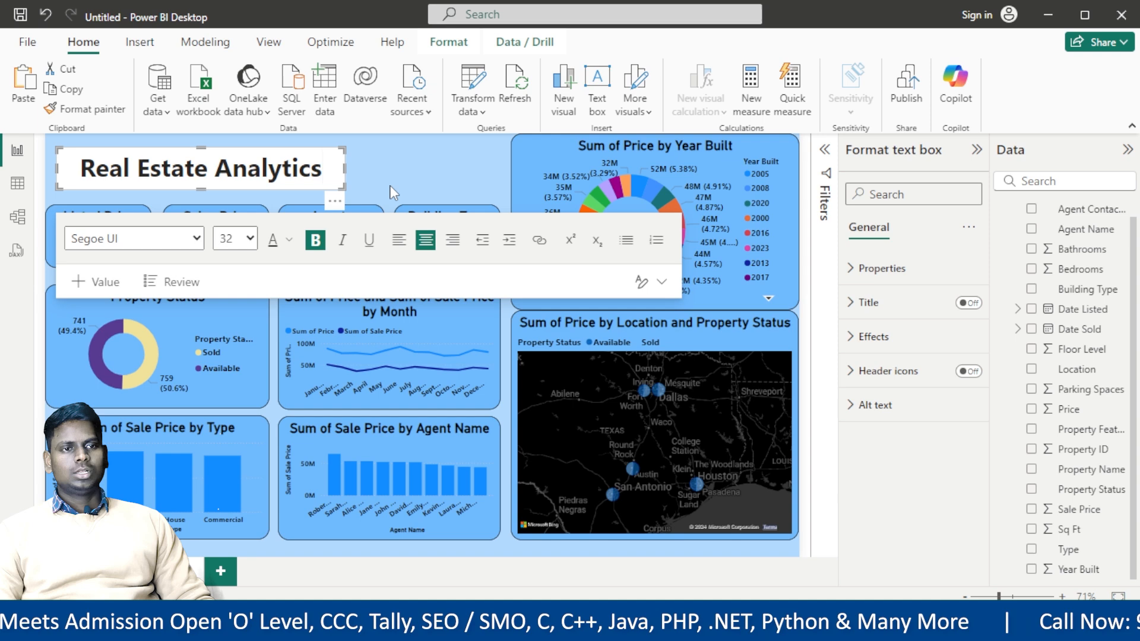
pyautogui.click(456, 164)
# Copy the Sales Price card's formatting to the title text box with Format painter
pyautogui.click(255, 235)
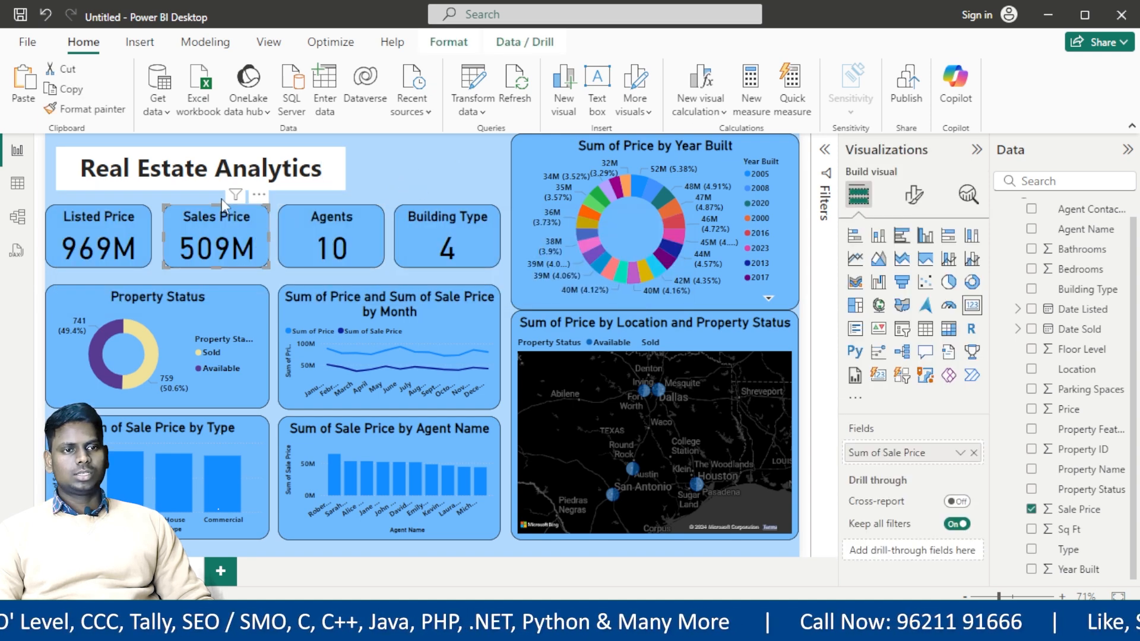
pyautogui.click(91, 109)
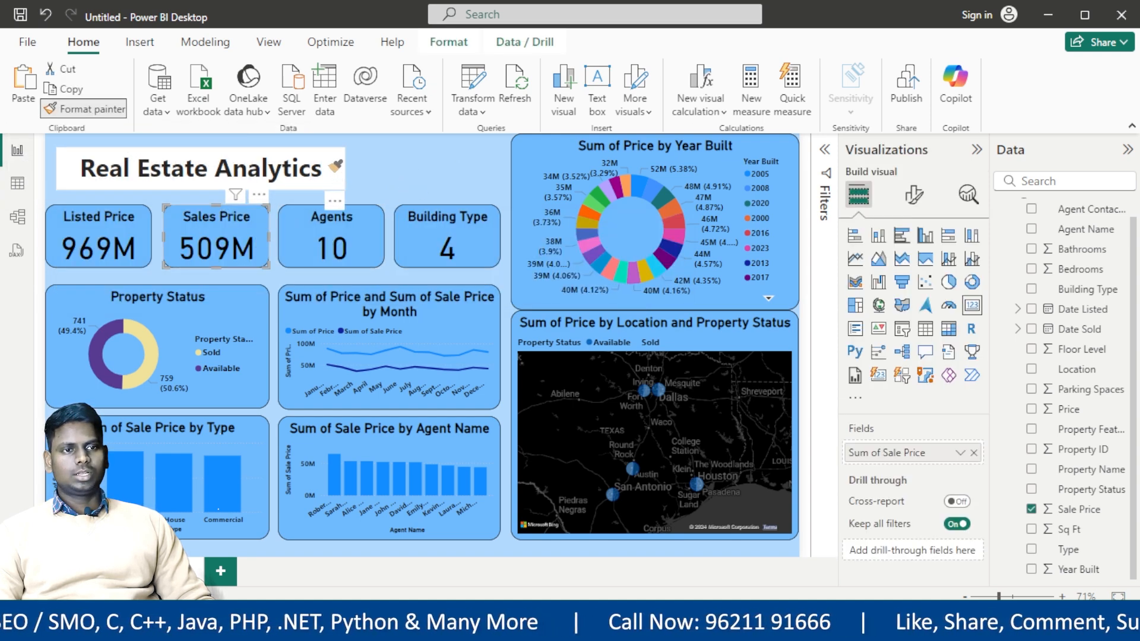
pyautogui.click(332, 162)
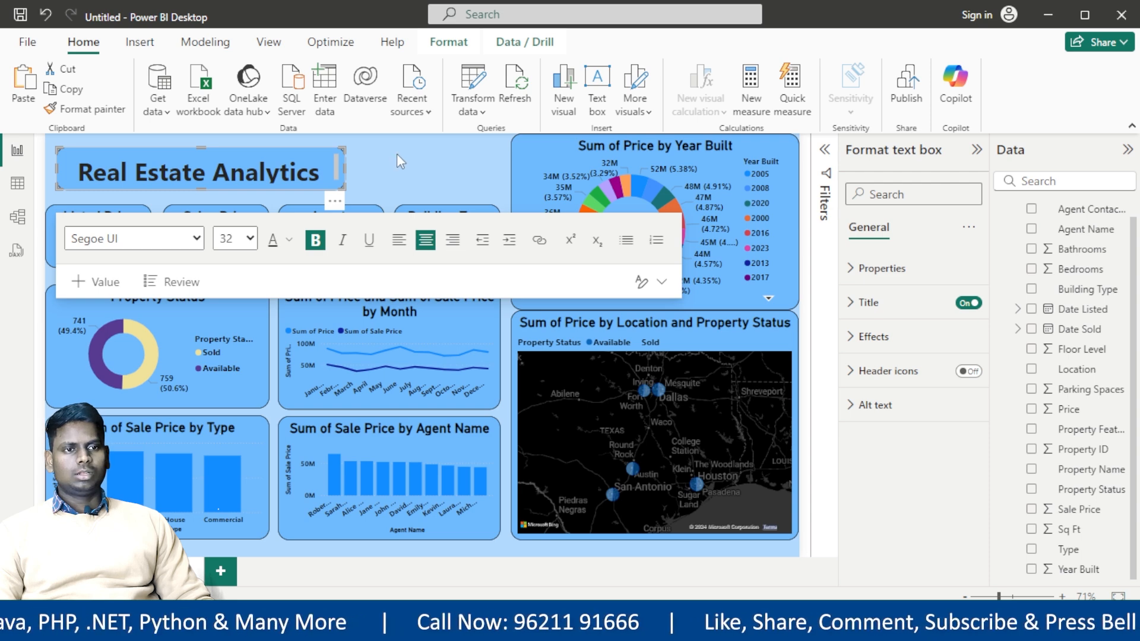
pyautogui.click(396, 160)
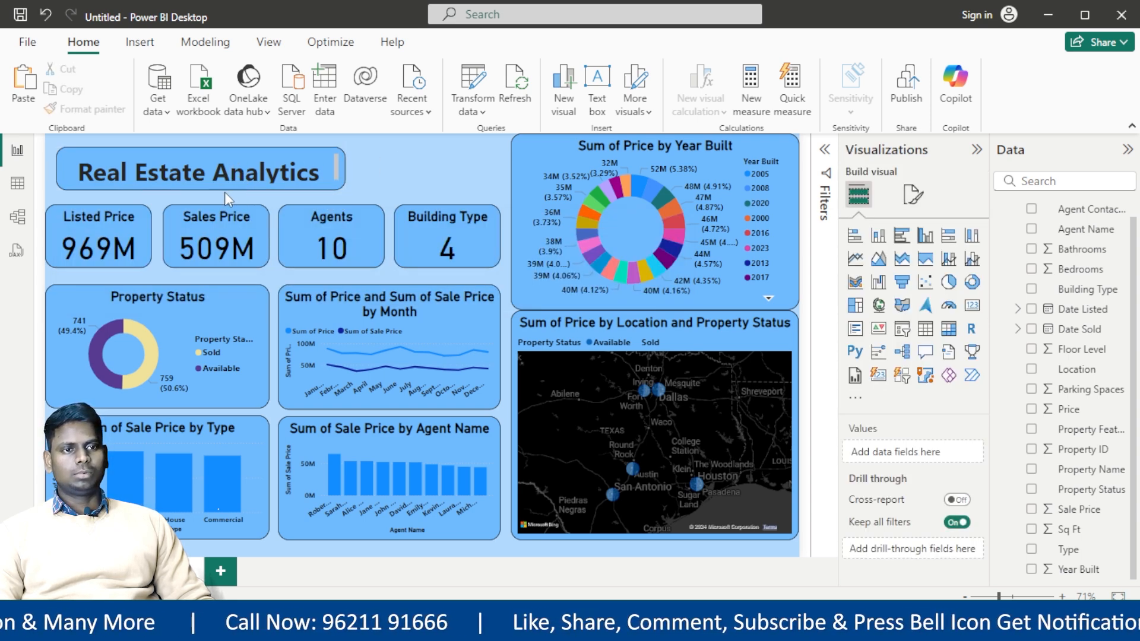
# Make the title text box slightly taller and wider, and align it with the upper-left corner of the report page
pyautogui.click(208, 192)
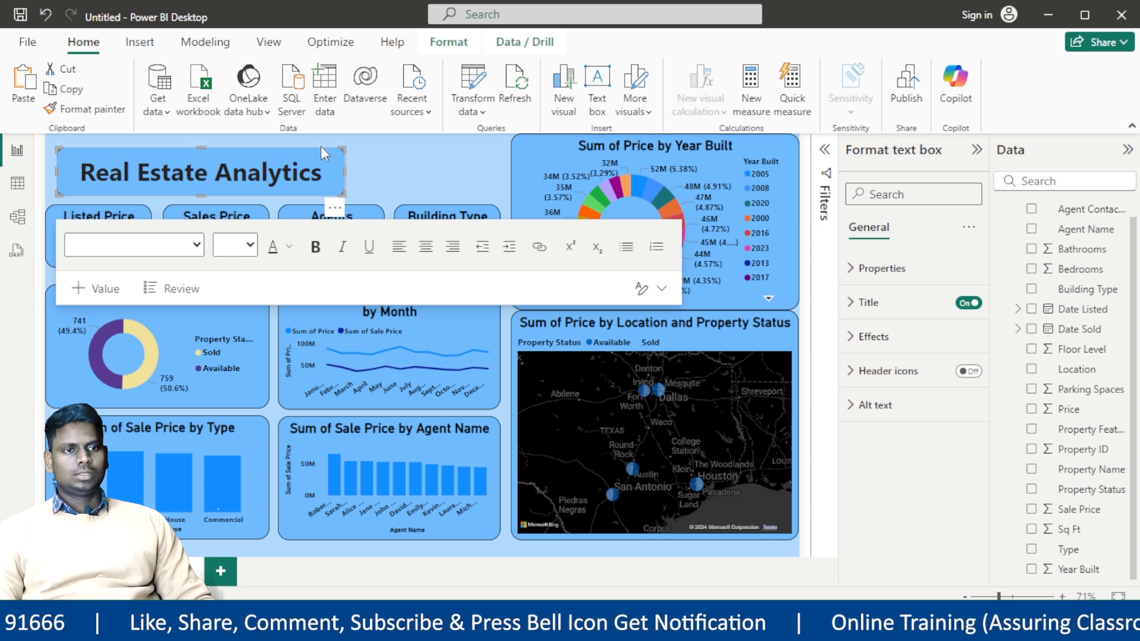
pyautogui.click(317, 196)
pyautogui.click(318, 194)
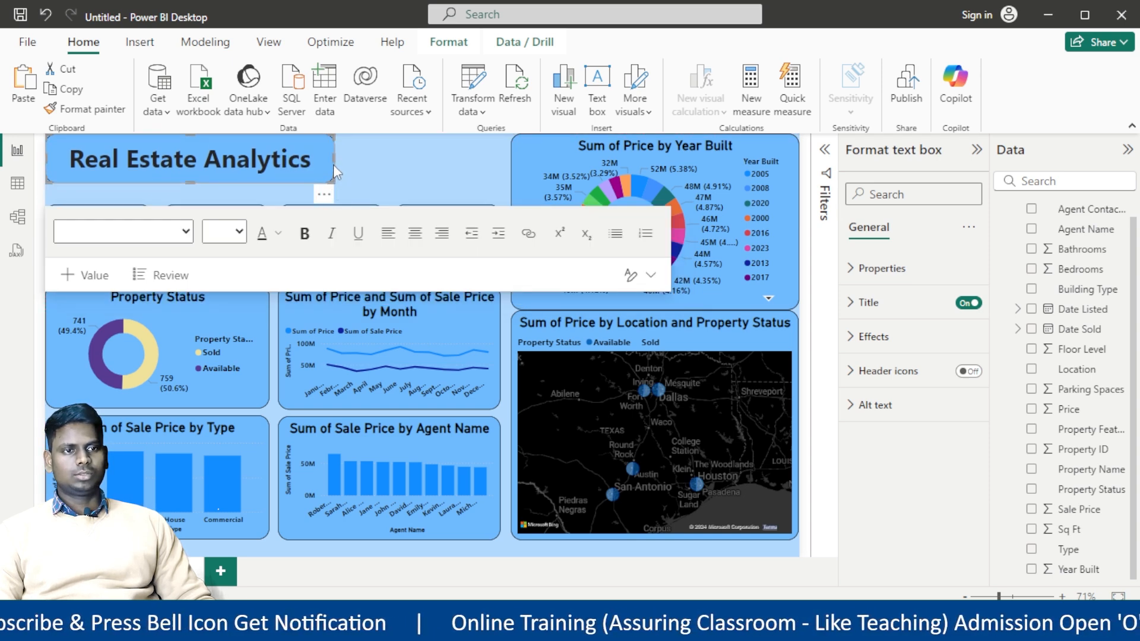
pyautogui.moveTo(333, 165); pyautogui.dragTo(351, 159)
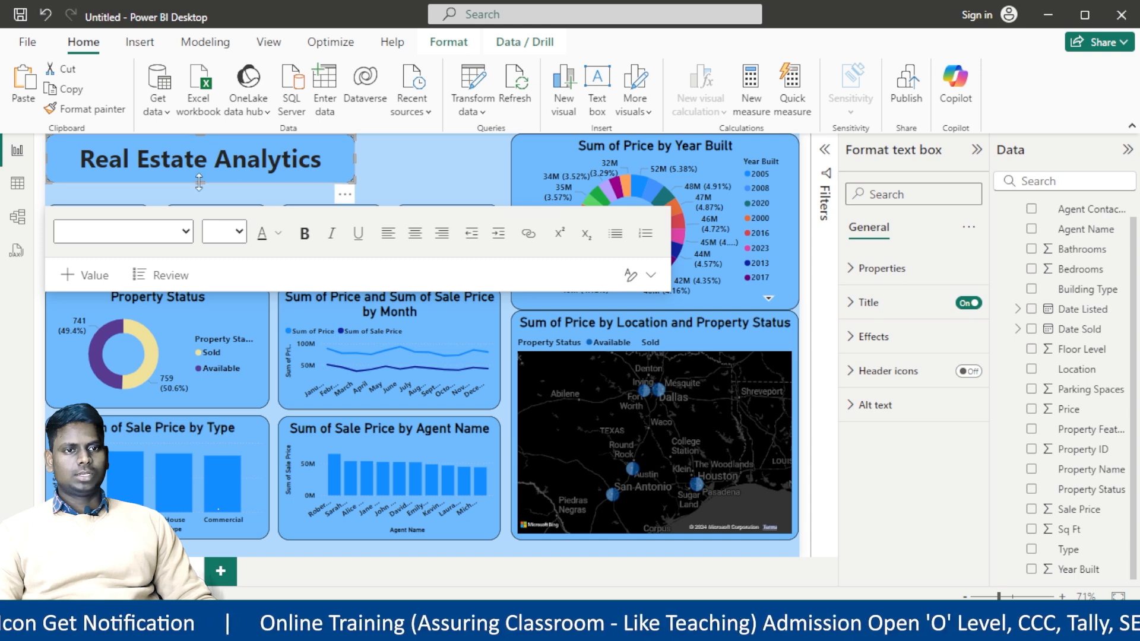
pyautogui.moveTo(199, 181)
pyautogui.mouseDown()
pyautogui.moveTo(198, 197)
pyautogui.moveTo(202, 186)
pyautogui.mouseUp()
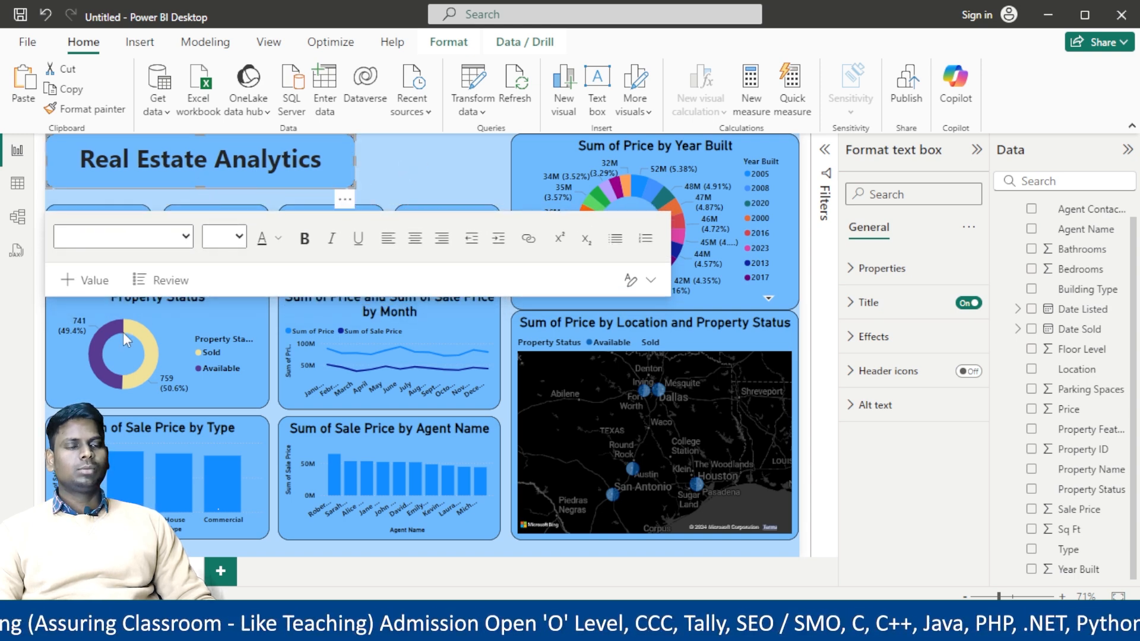
pyautogui.click(461, 194)
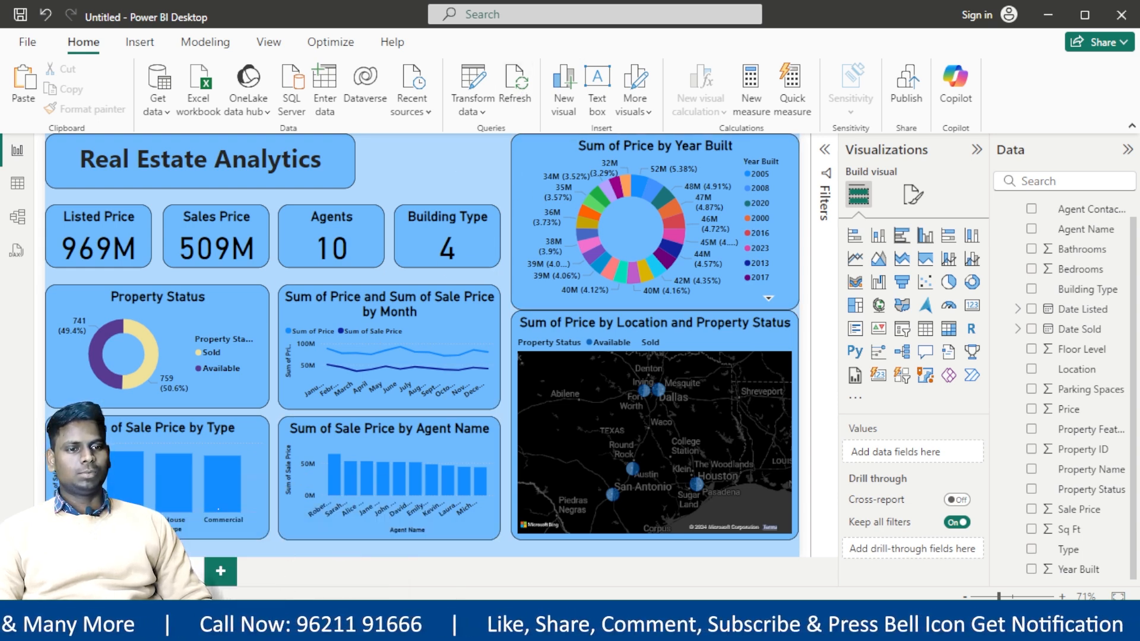
# Switch to the finished Real Estate report, examine the year choices in its dropdown slicer, and return to the untitled report
pyautogui.moveTo(276, 623)
pyautogui.click(214, 547)
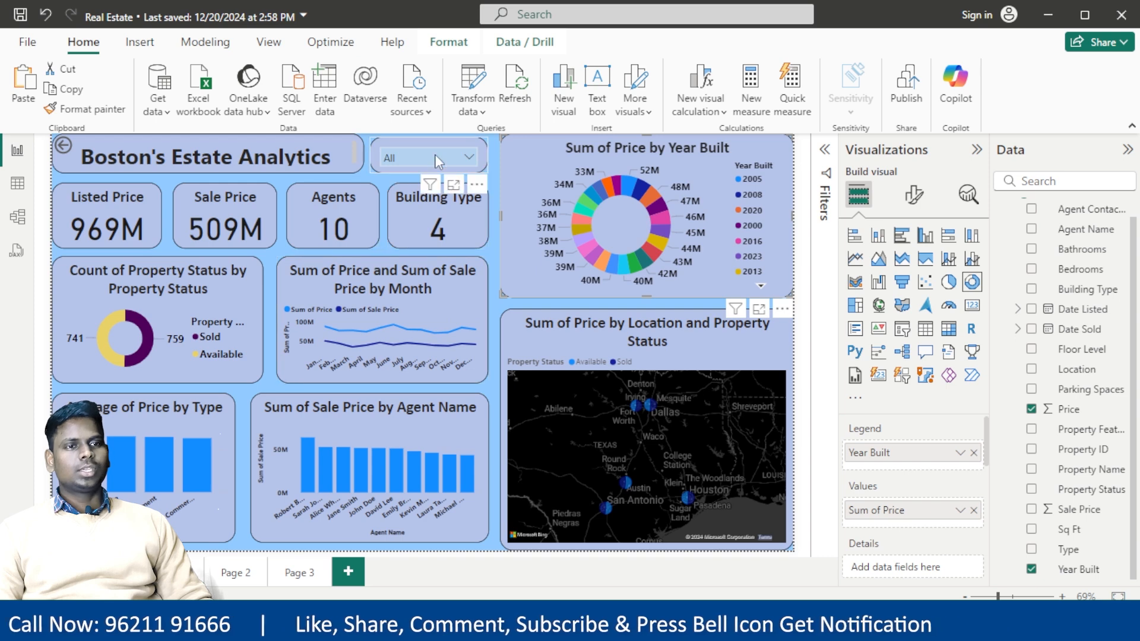
pyautogui.click(467, 157)
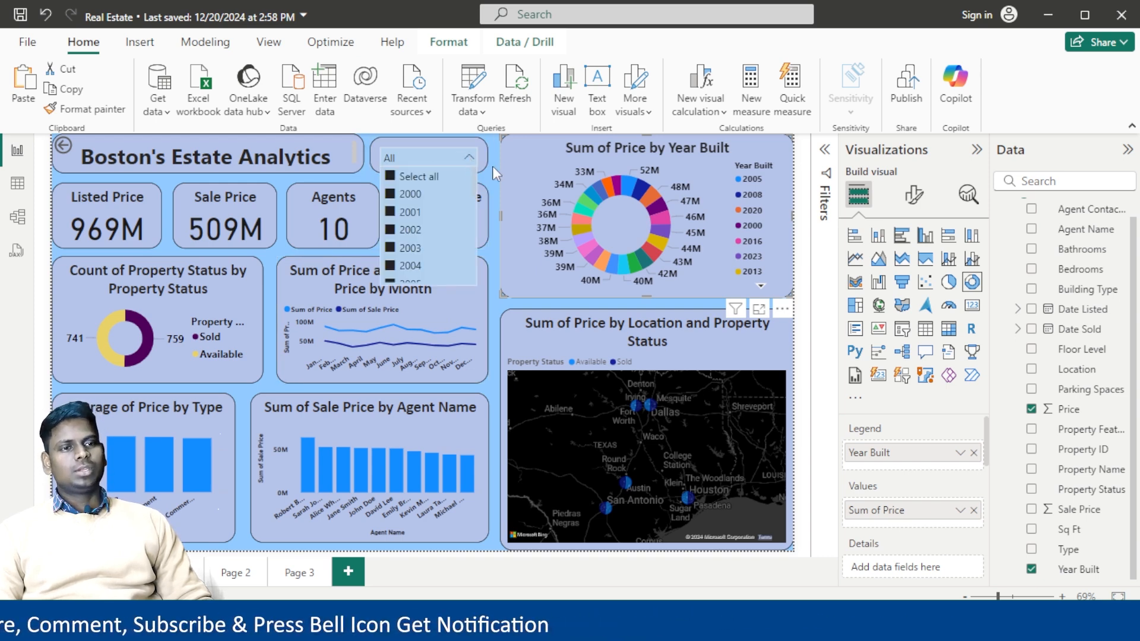
pyautogui.click(492, 167)
pyautogui.moveTo(276, 623)
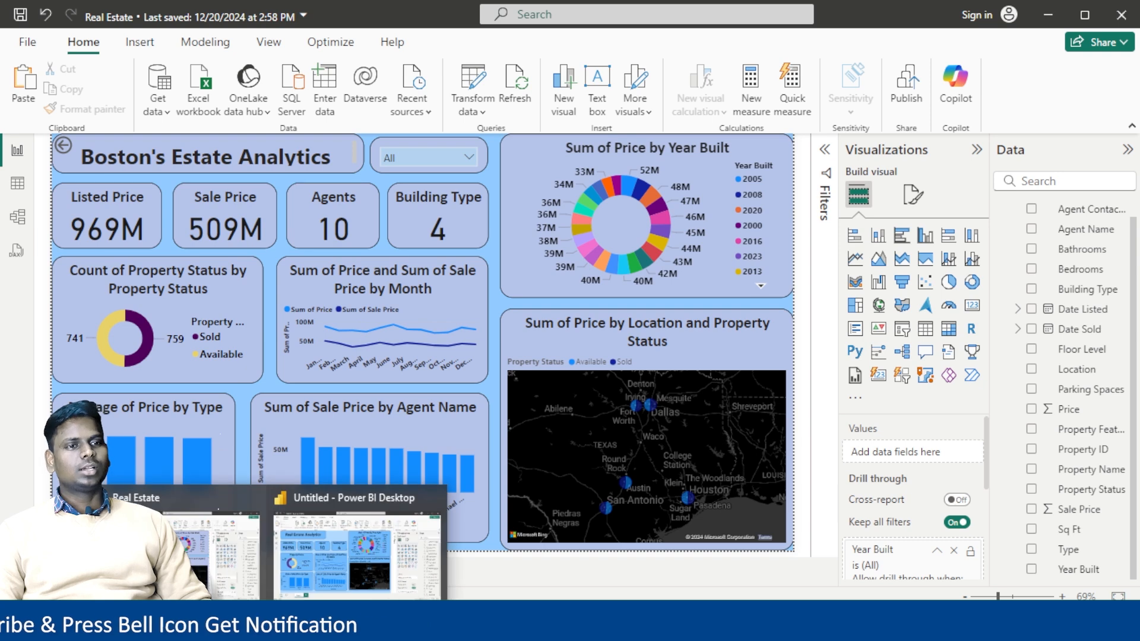
pyautogui.click(356, 551)
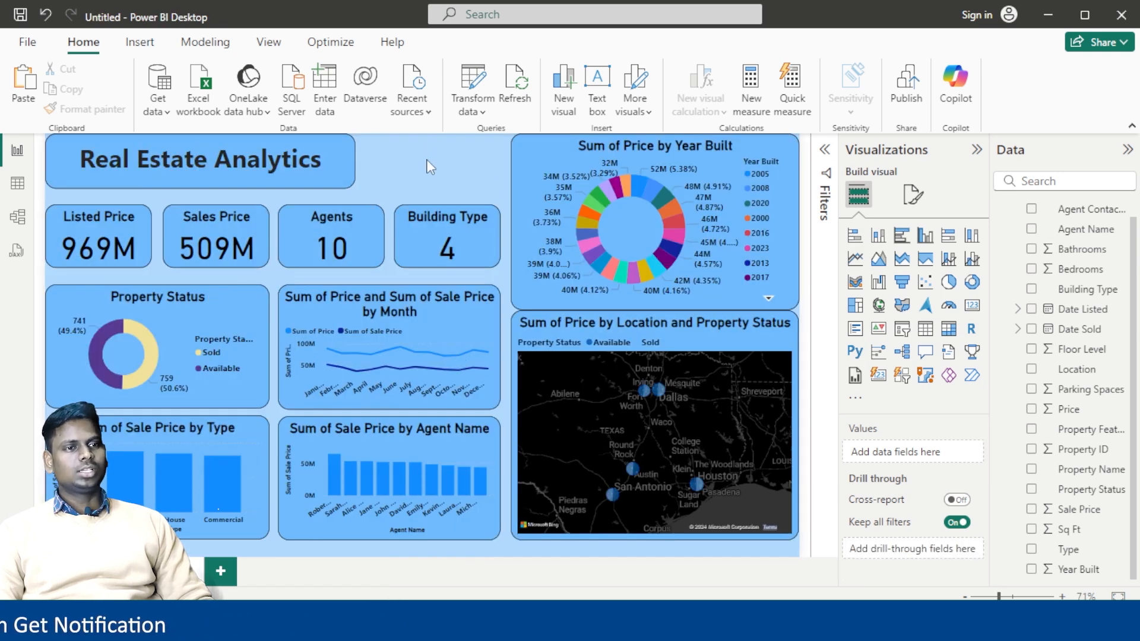
# Add a Year Built slicer and shrink it to fit between the title text box and the Year Built donut chart
pyautogui.click(903, 332)
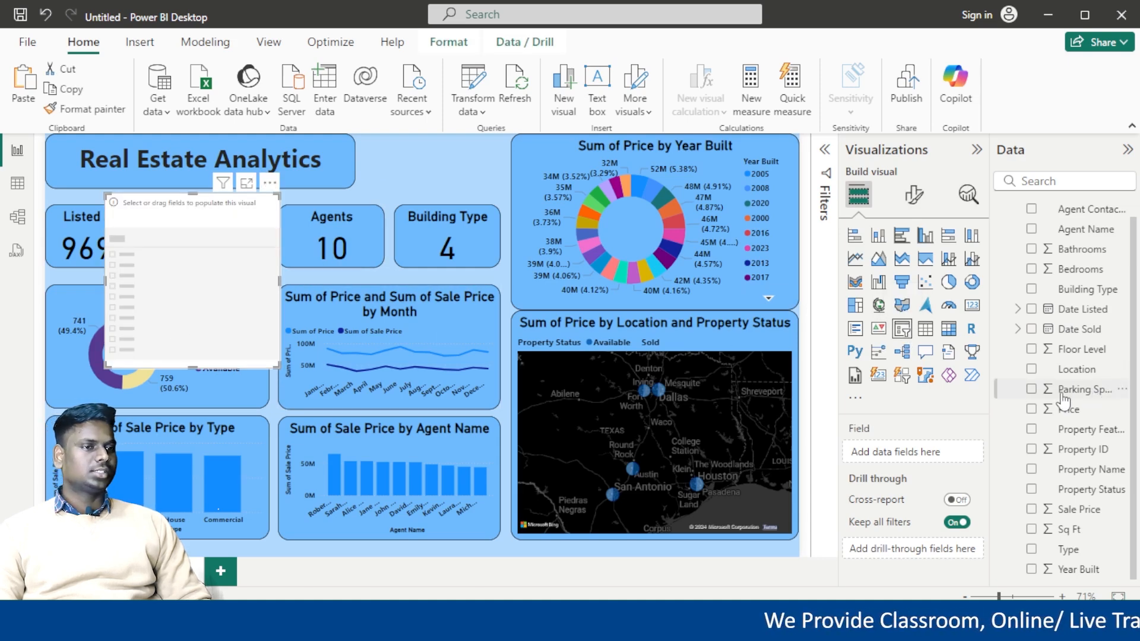
pyautogui.moveTo(205, 210); pyautogui.dragTo(436, 153)
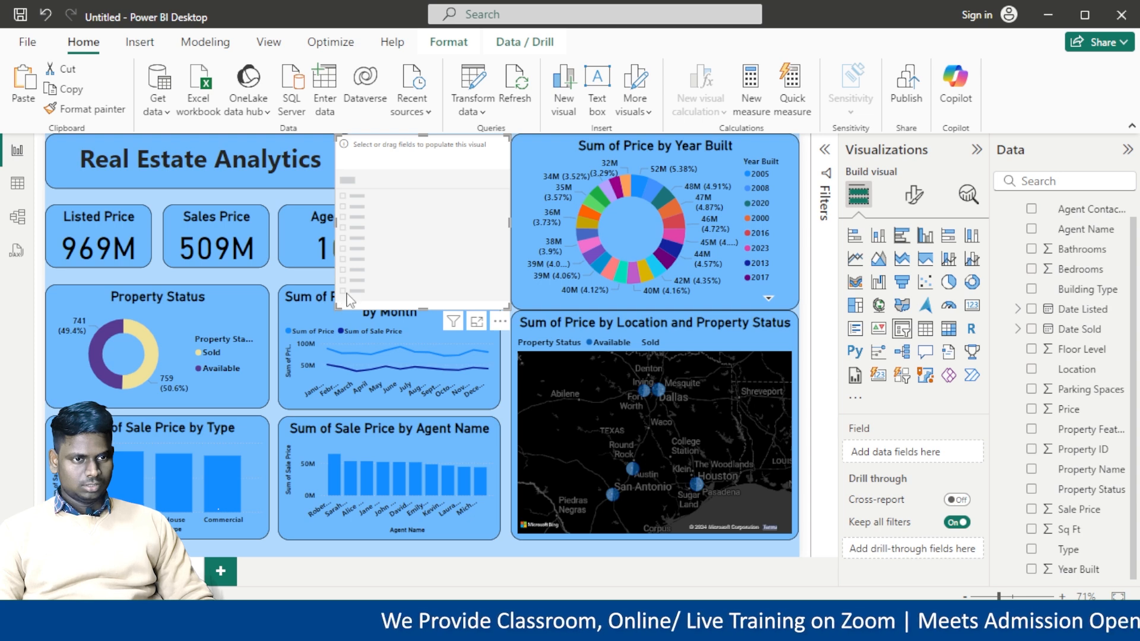
pyautogui.moveTo(349, 300); pyautogui.dragTo(364, 193)
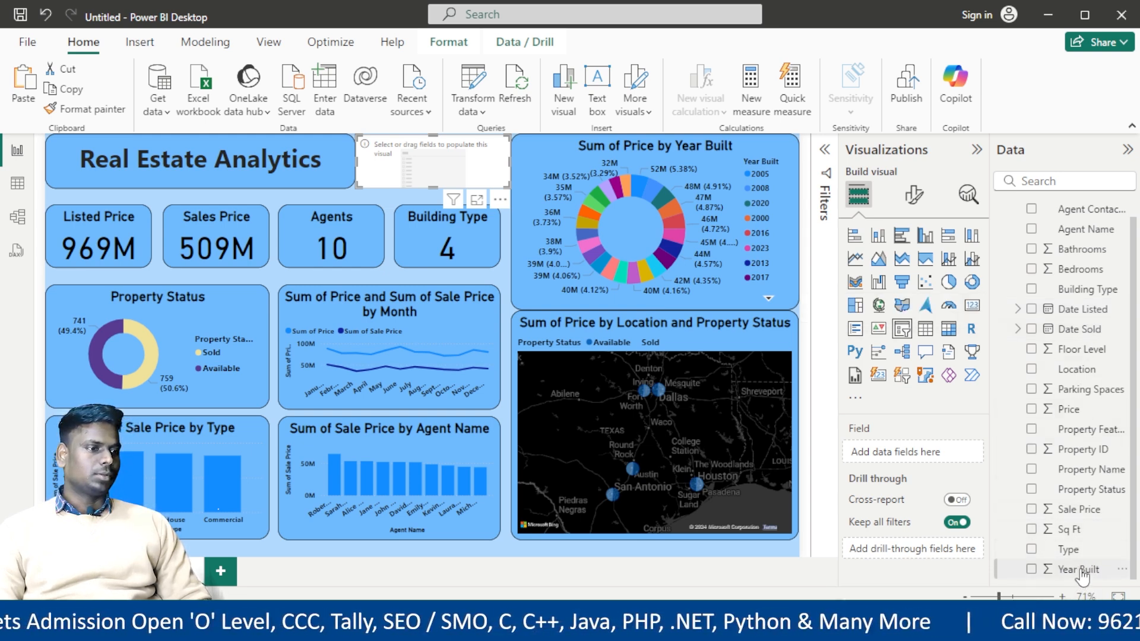
pyautogui.moveTo(1081, 574); pyautogui.dragTo(926, 451)
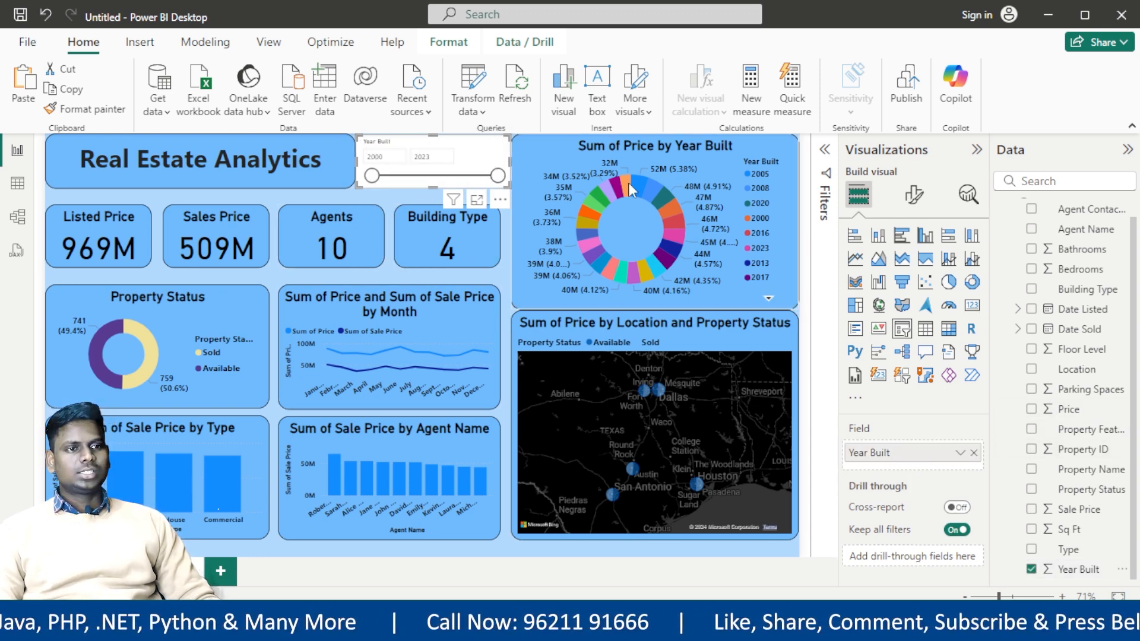
# Set the Year Built slicer's style to Dropdown
pyautogui.click(914, 195)
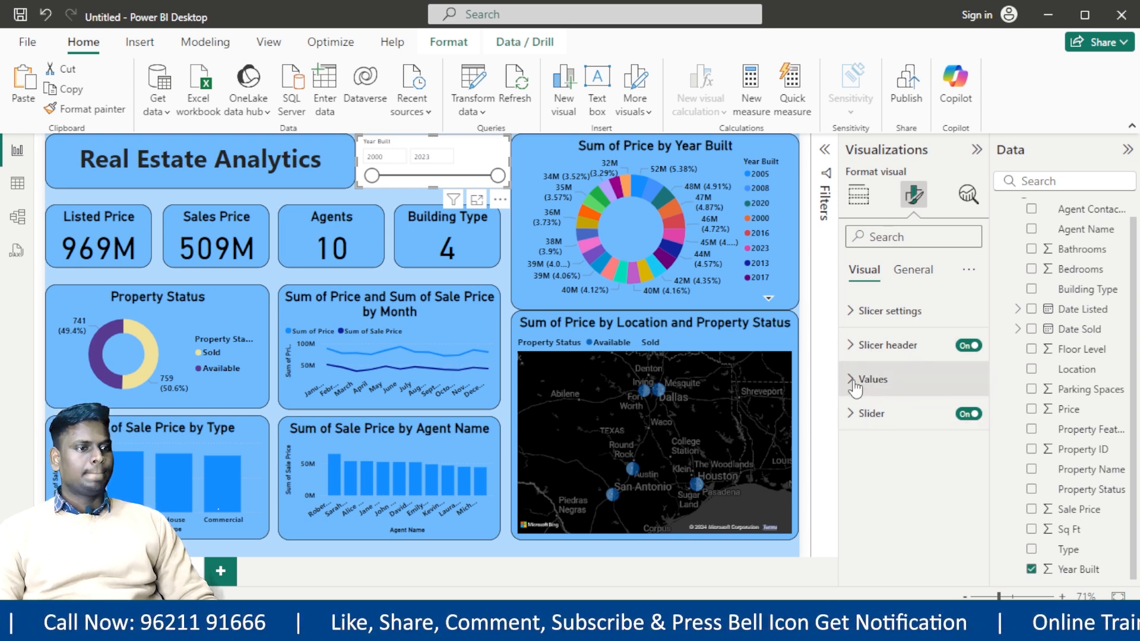
pyautogui.click(855, 311)
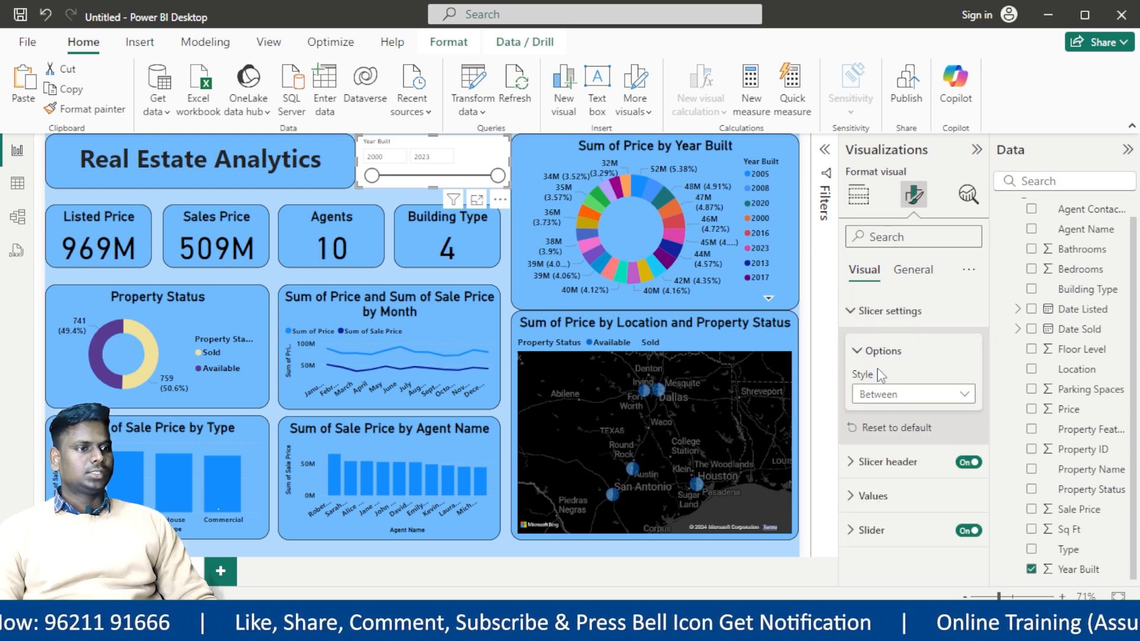
pyautogui.click(967, 395)
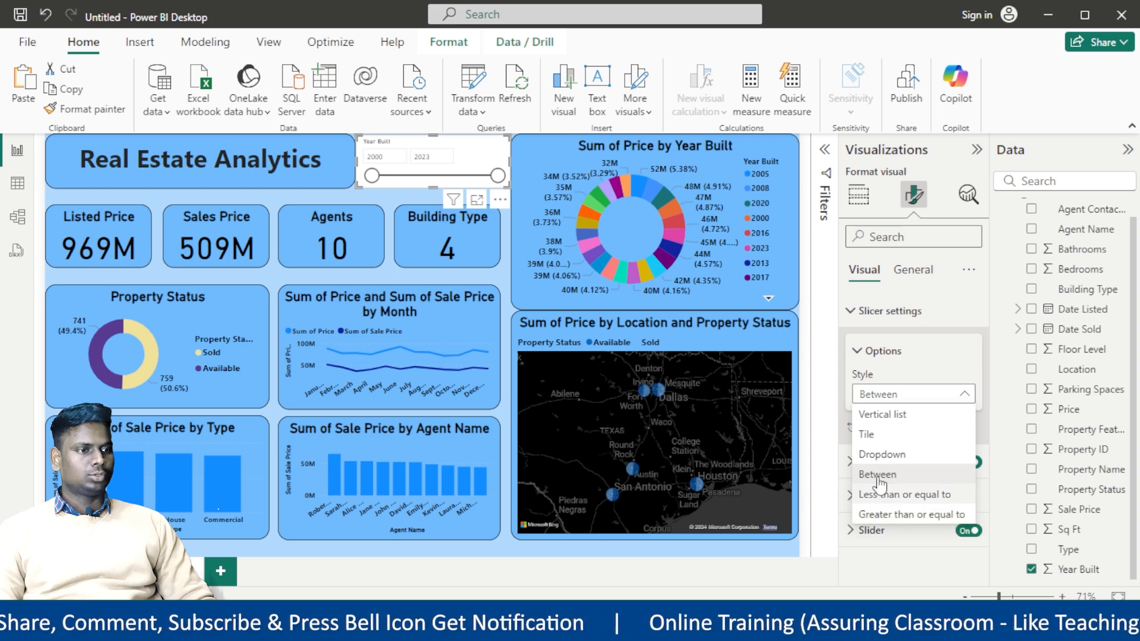
pyautogui.click(881, 454)
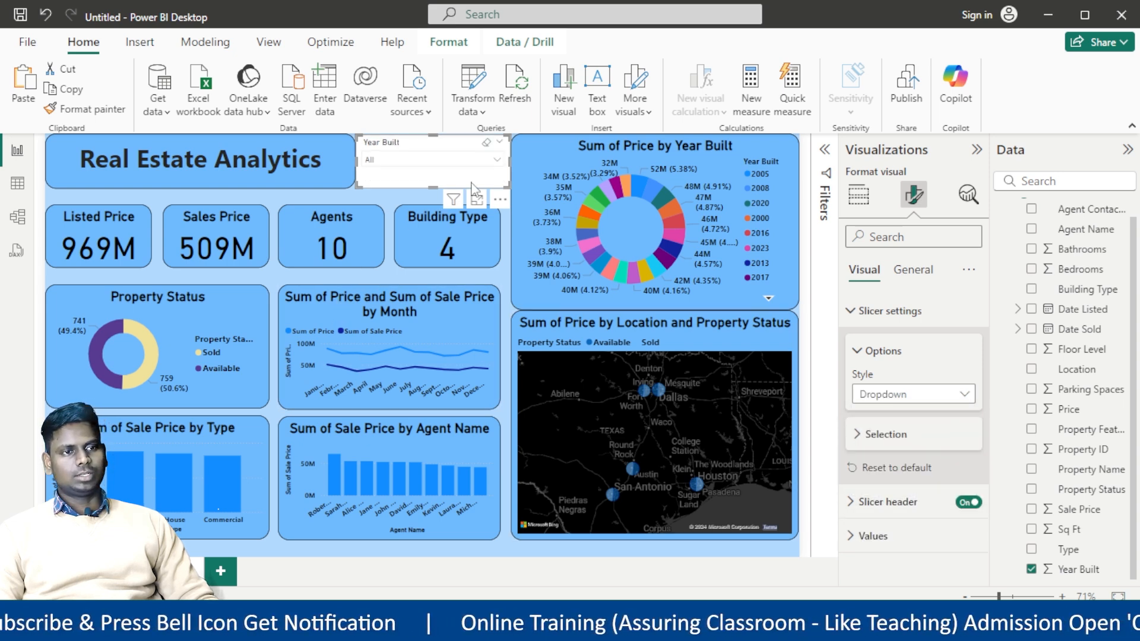
# Copy the Agents card's formatting to the Year Built slicer with Format painter and turn off the slicer header
pyautogui.click(300, 229)
pyautogui.click(102, 116)
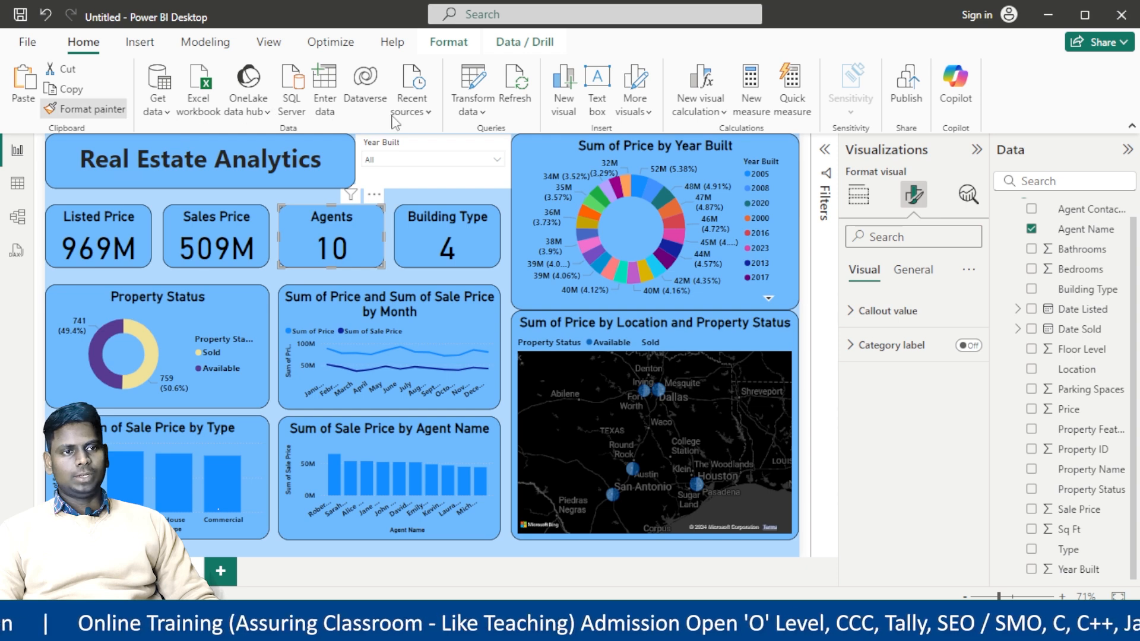
pyautogui.click(473, 147)
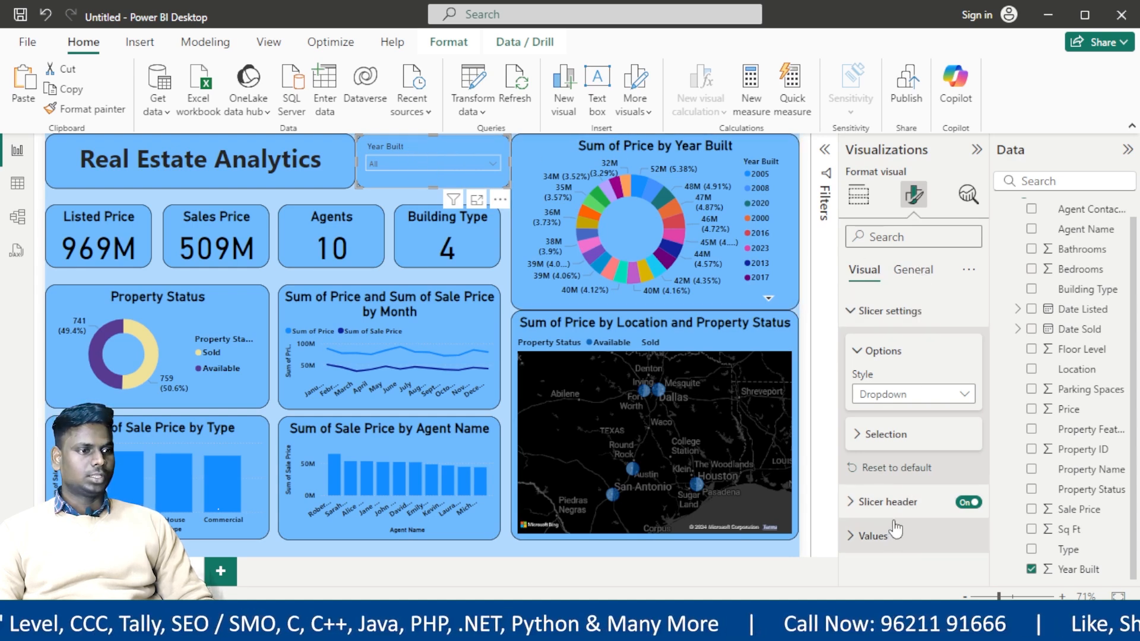
pyautogui.click(967, 502)
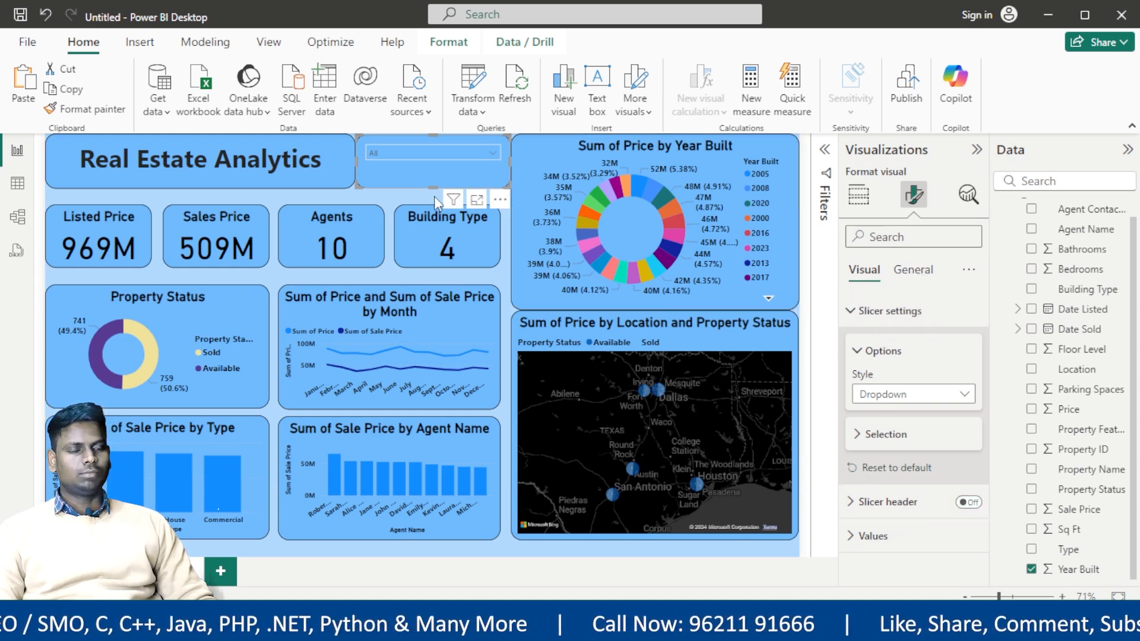
# Narrow the slicer to leave a gap after the title and align its edges with the Building Type card and title box
pyautogui.moveTo(433, 184); pyautogui.dragTo(433, 177)
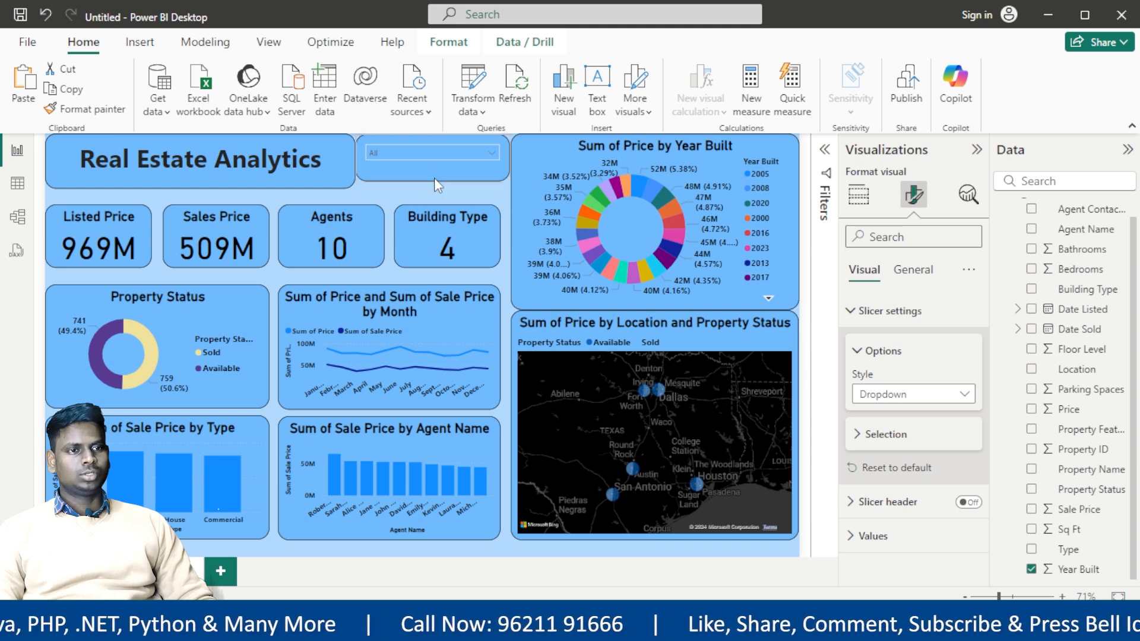
pyautogui.moveTo(356, 159); pyautogui.dragTo(364, 158)
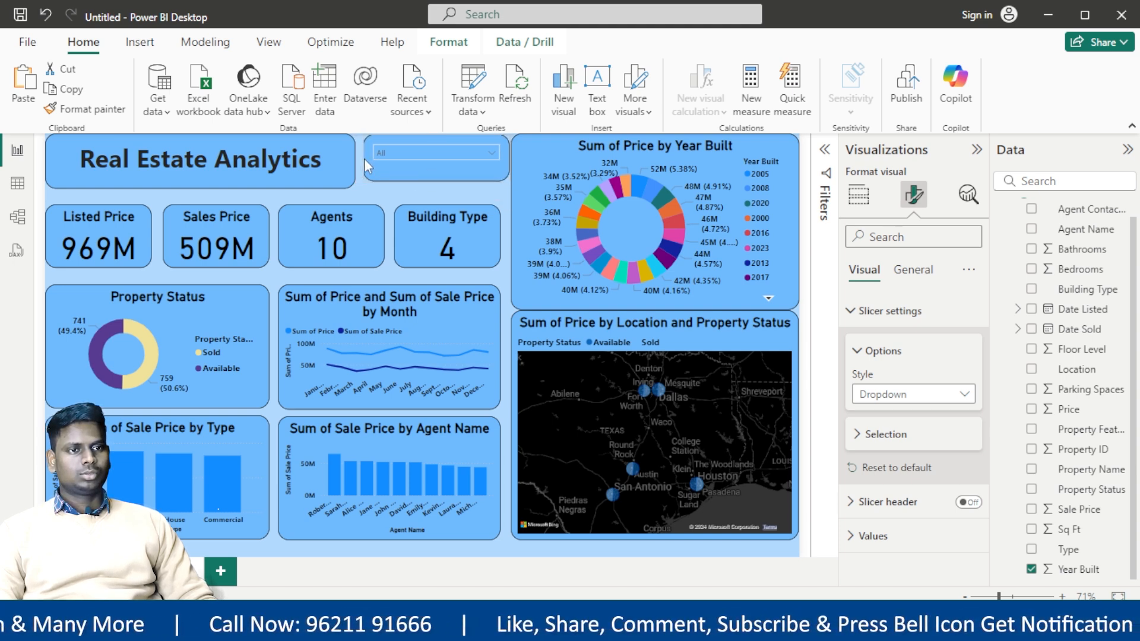
pyautogui.moveTo(509, 159); pyautogui.dragTo(497, 159)
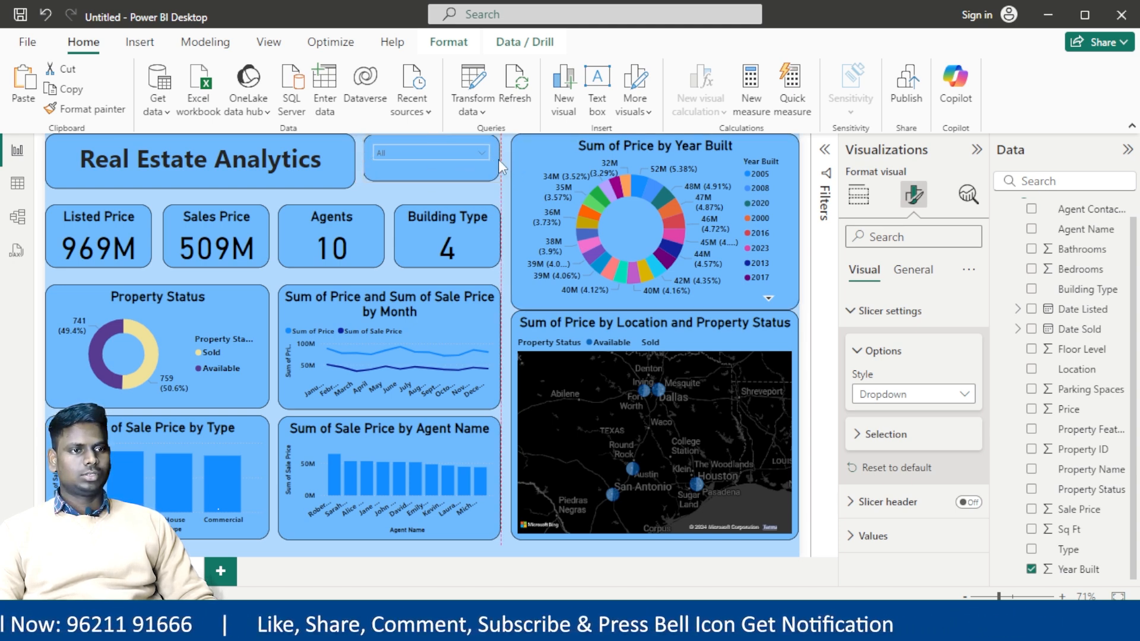
pyautogui.click(435, 188)
pyautogui.click(434, 185)
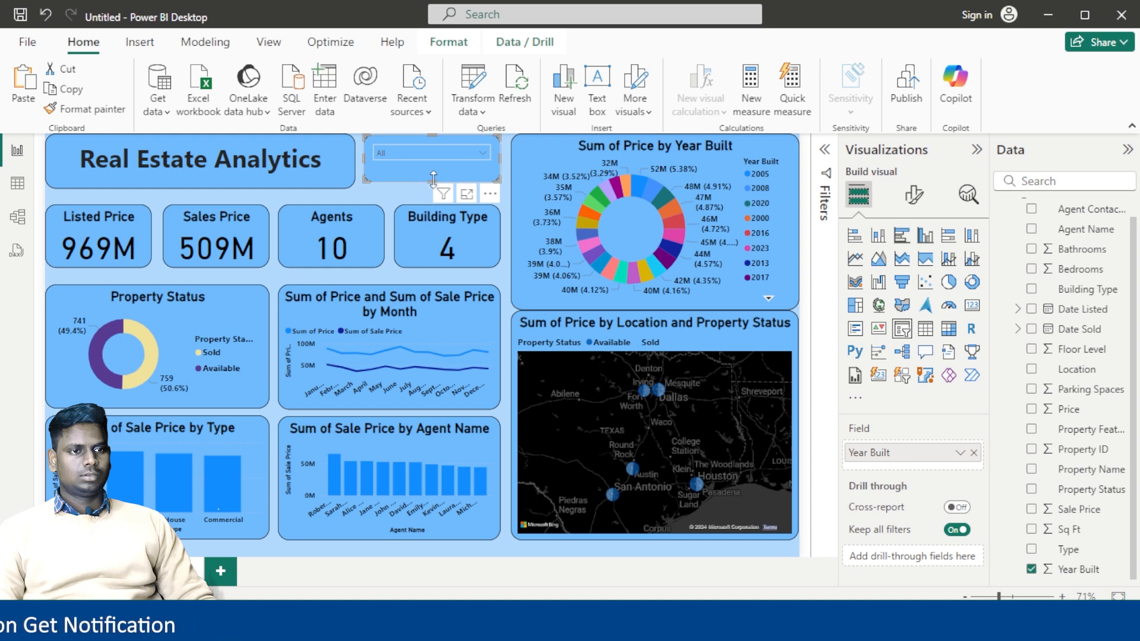
pyautogui.moveTo(432, 181); pyautogui.dragTo(432, 188)
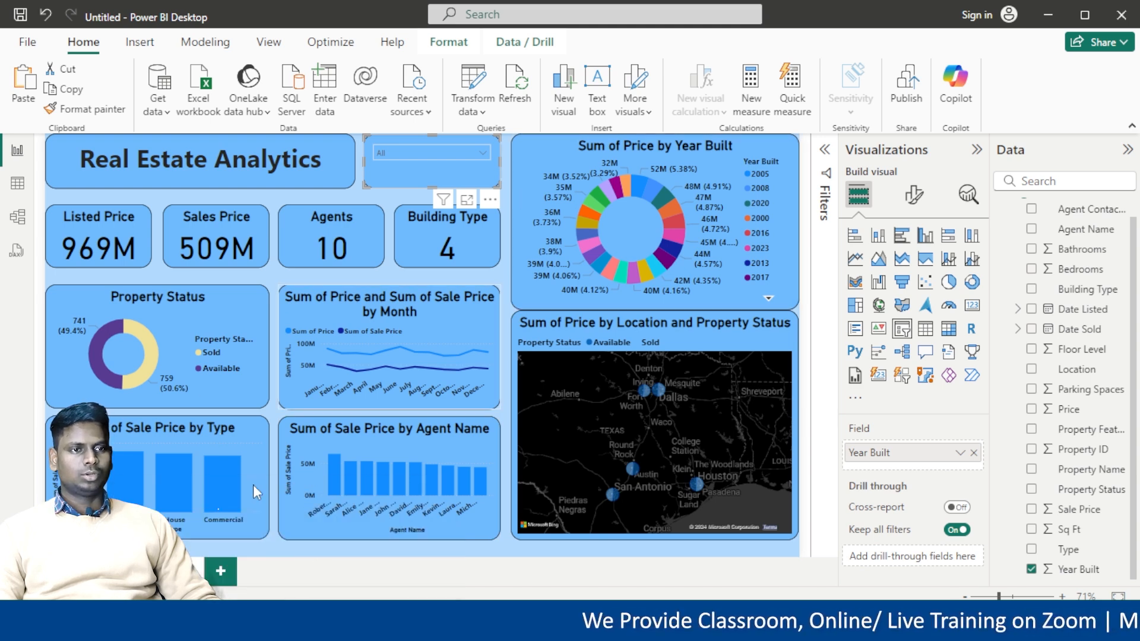
# Compare the slicer with the one in the finished Real Estate report and return to the untitled report
pyautogui.moveTo(273, 621)
pyautogui.click(235, 546)
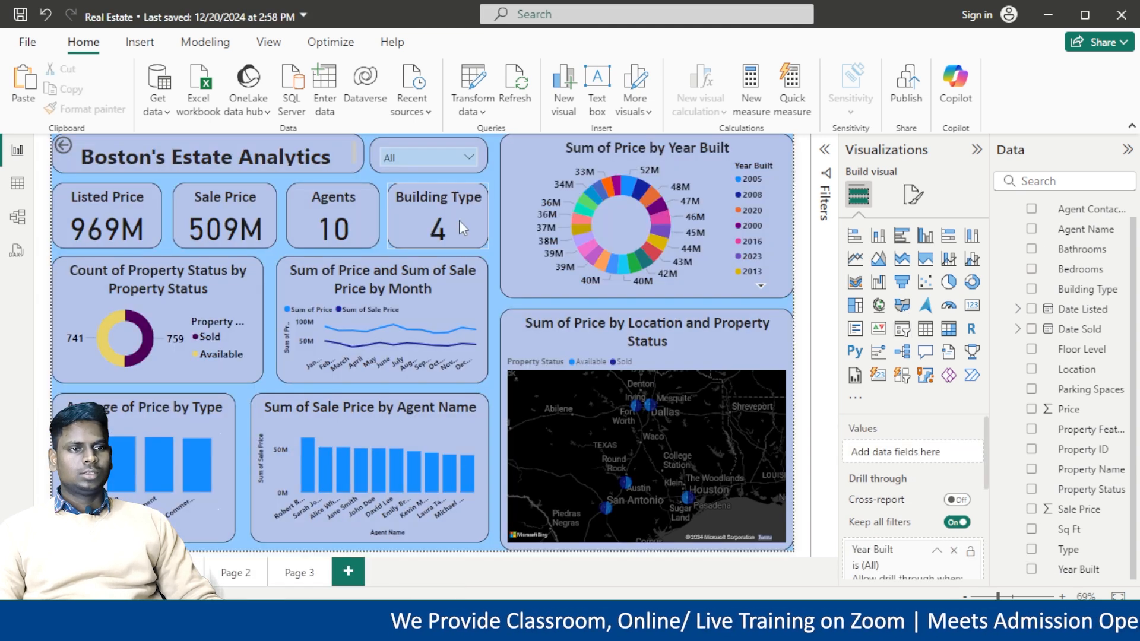
pyautogui.moveTo(279, 620)
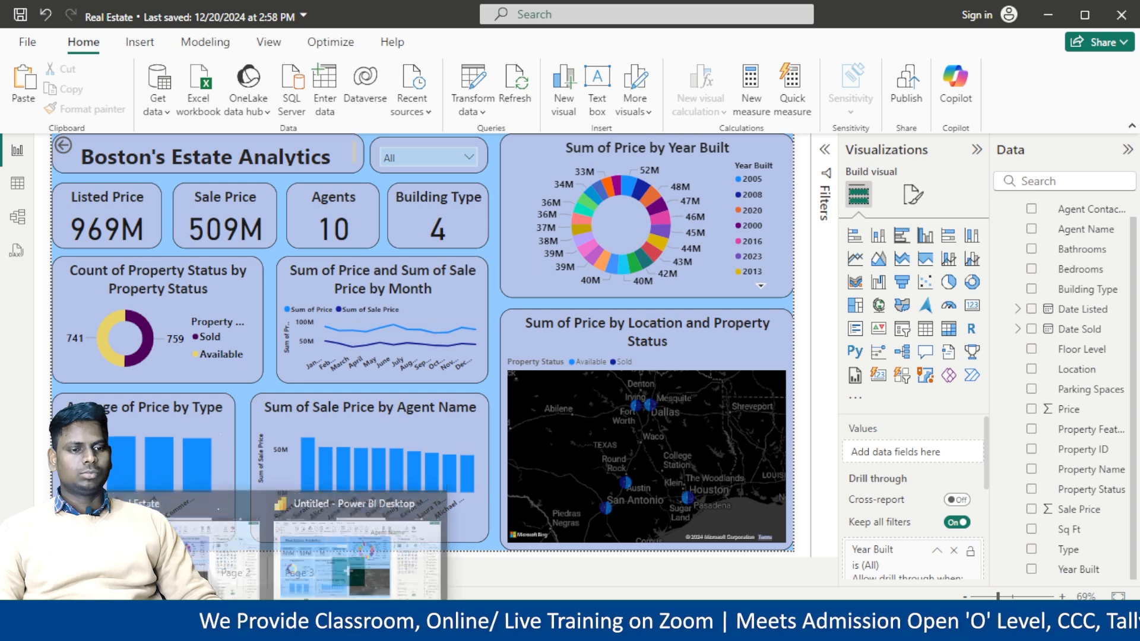
pyautogui.click(341, 566)
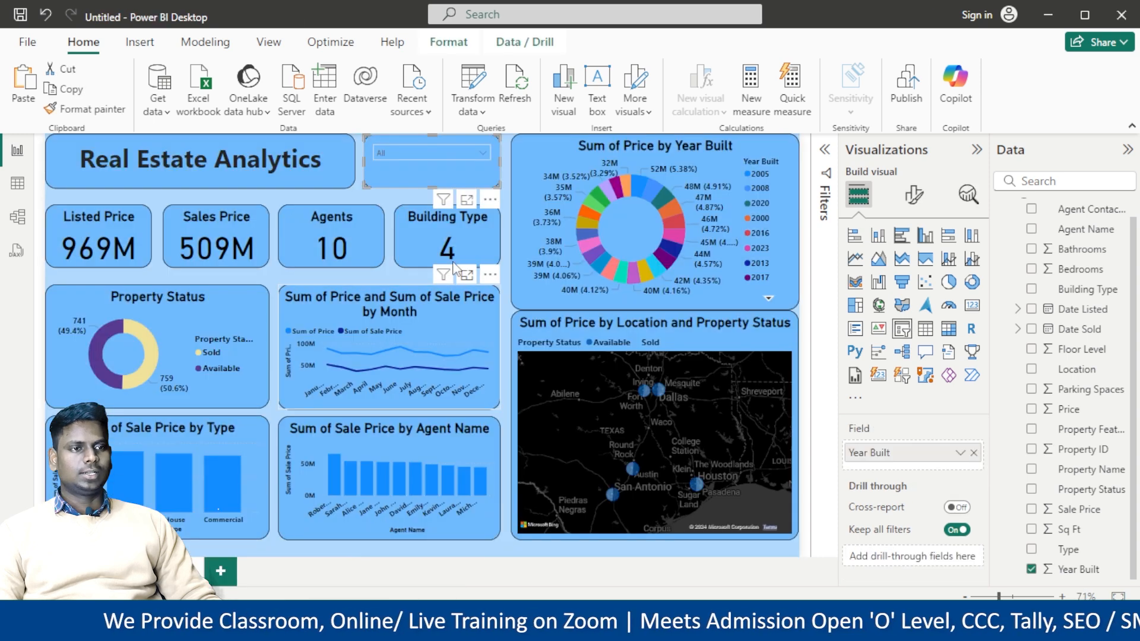
# Enable the "Select all" option for the Year Built slicer and check its dropdown list
pyautogui.click(914, 196)
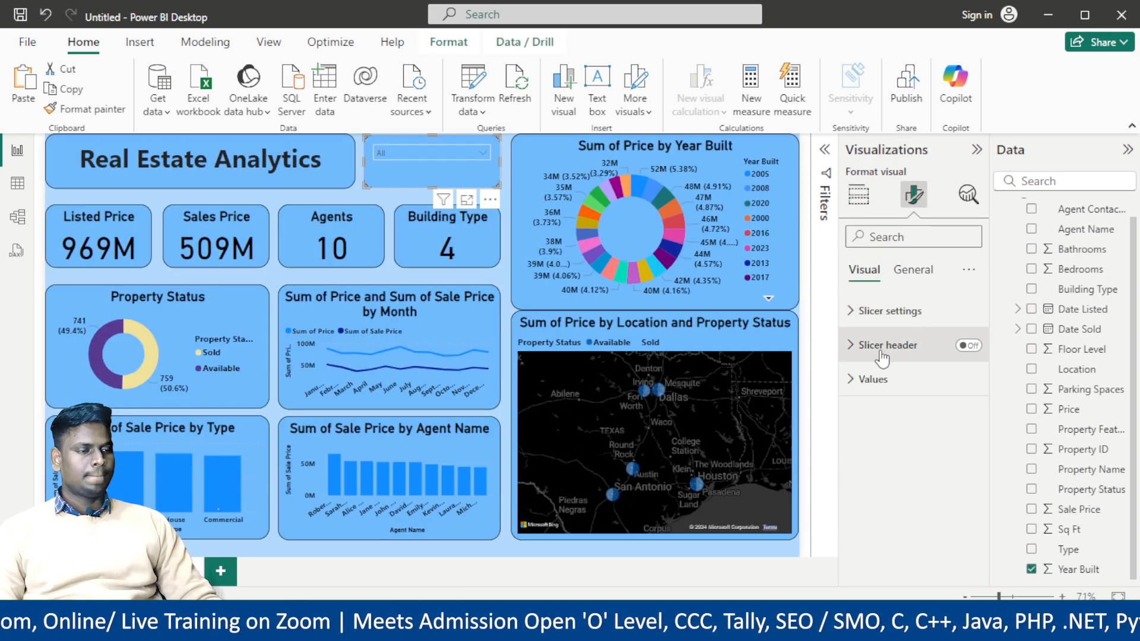
pyautogui.click(888, 314)
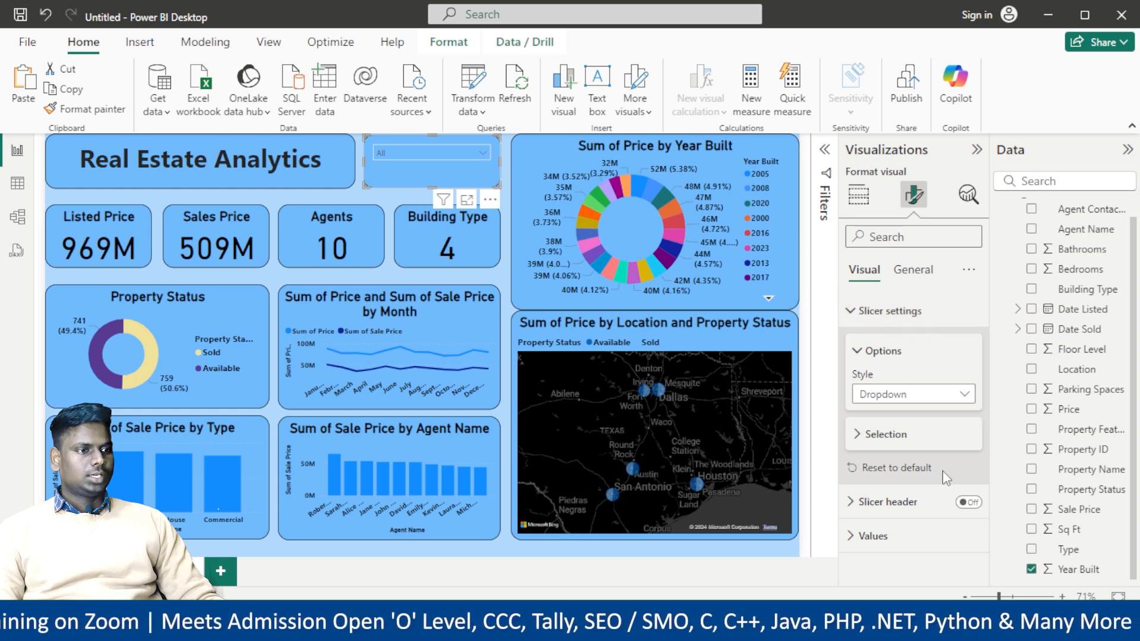
pyautogui.click(861, 437)
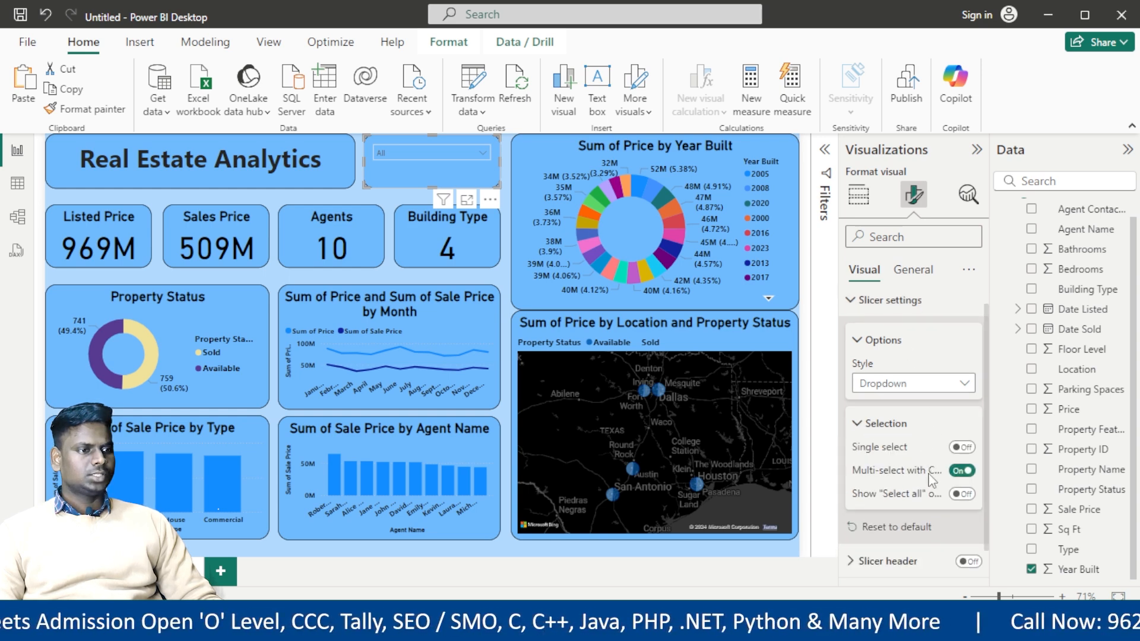
pyautogui.scroll(-1, 931, 479)
pyautogui.click(962, 461)
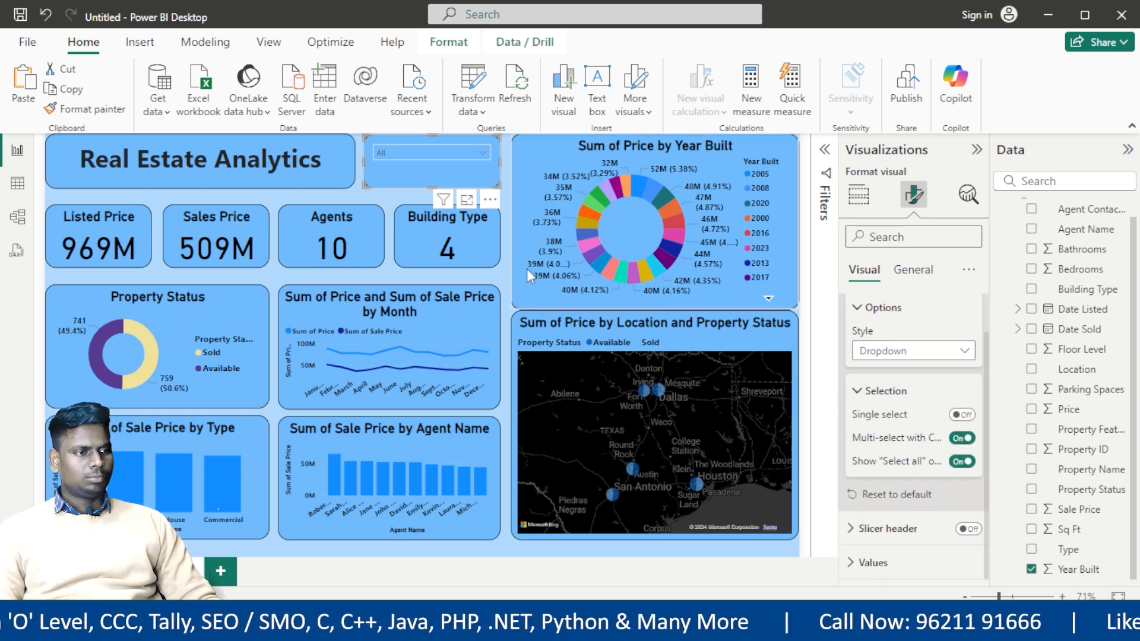
pyautogui.click(481, 153)
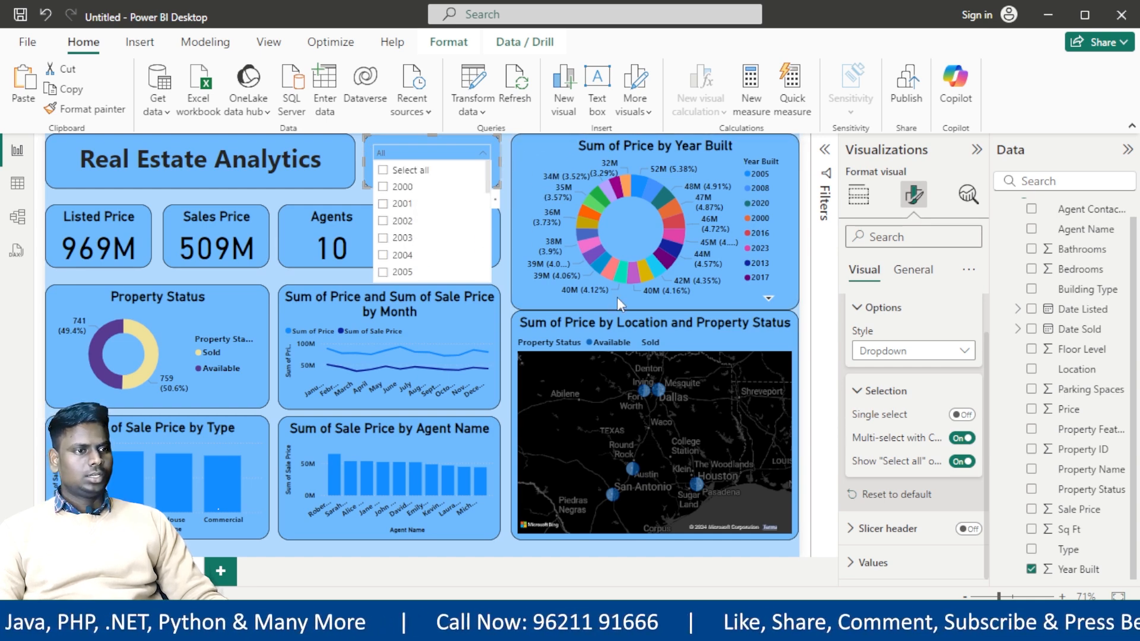
pyautogui.click(617, 297)
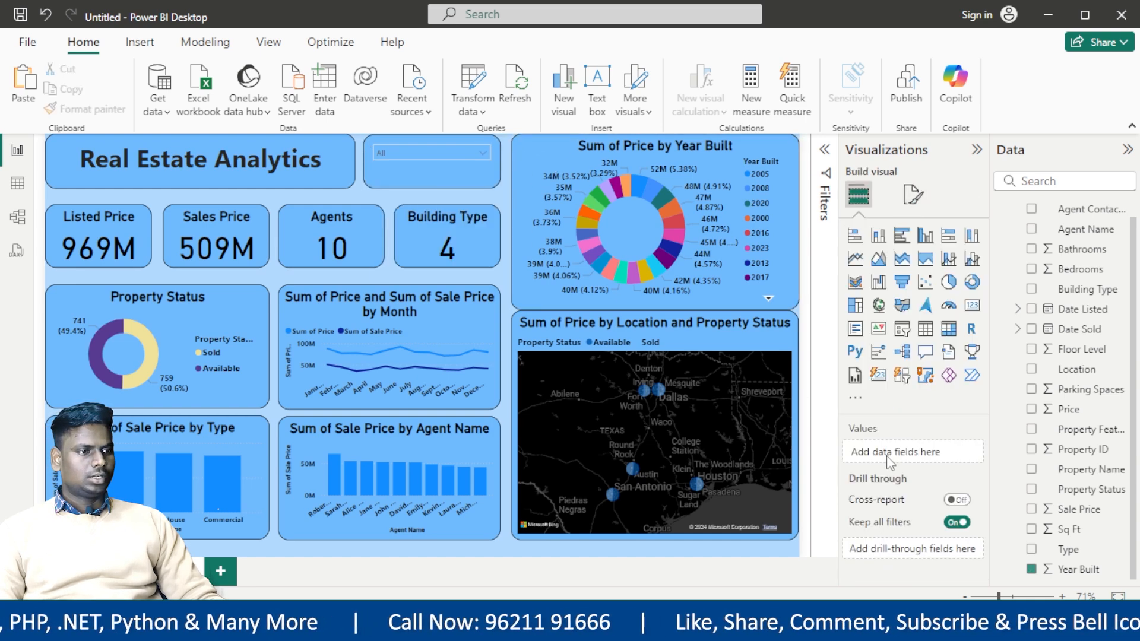
# Format the slicer's values in bold black text at font size 15
pyautogui.click(457, 171)
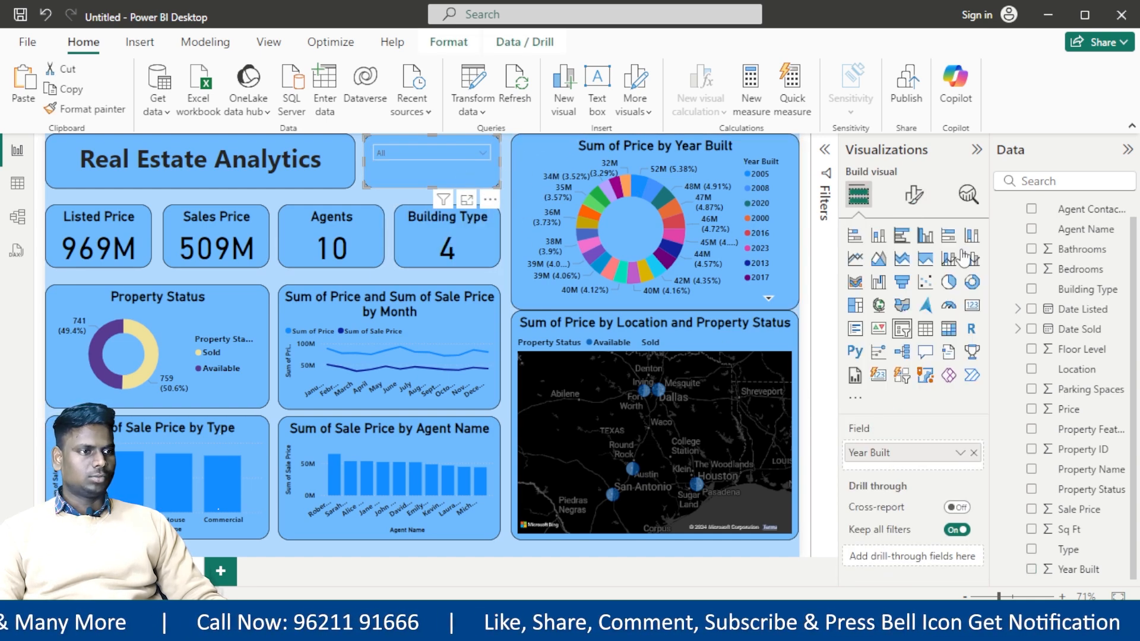
pyautogui.click(914, 195)
pyautogui.click(855, 379)
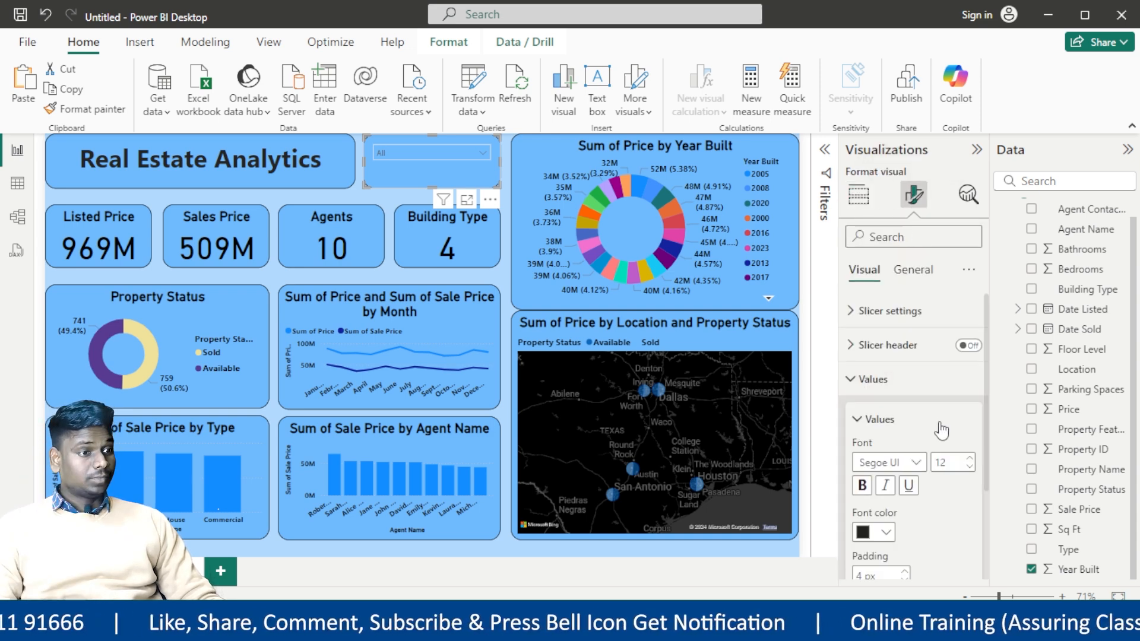
pyautogui.scroll(-2, 894, 442)
pyautogui.click(886, 407)
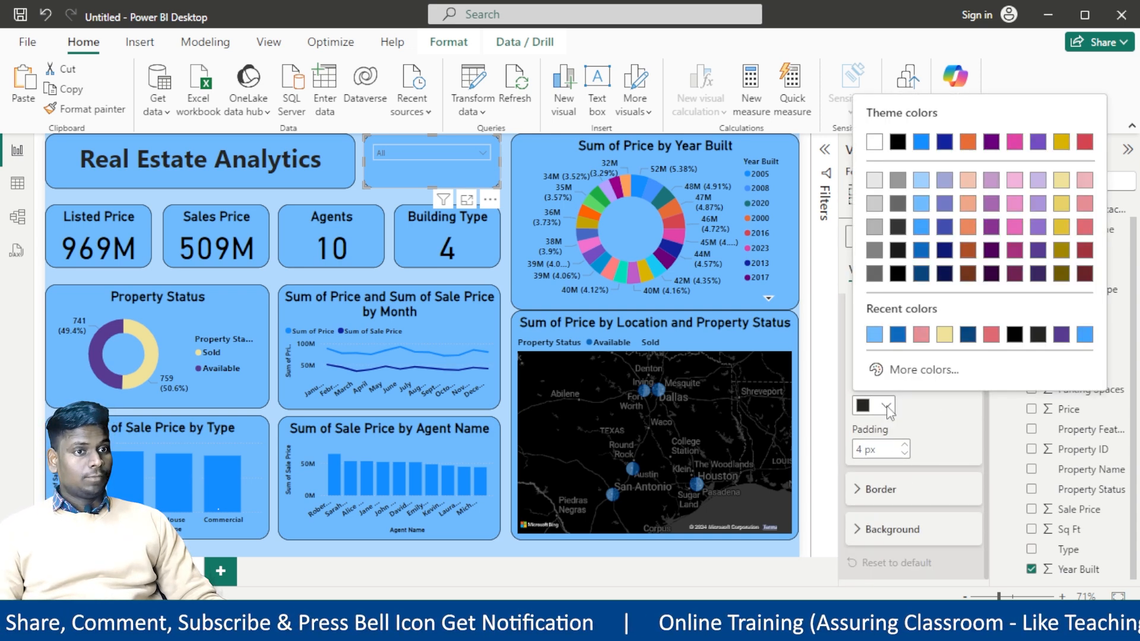
pyautogui.click(896, 149)
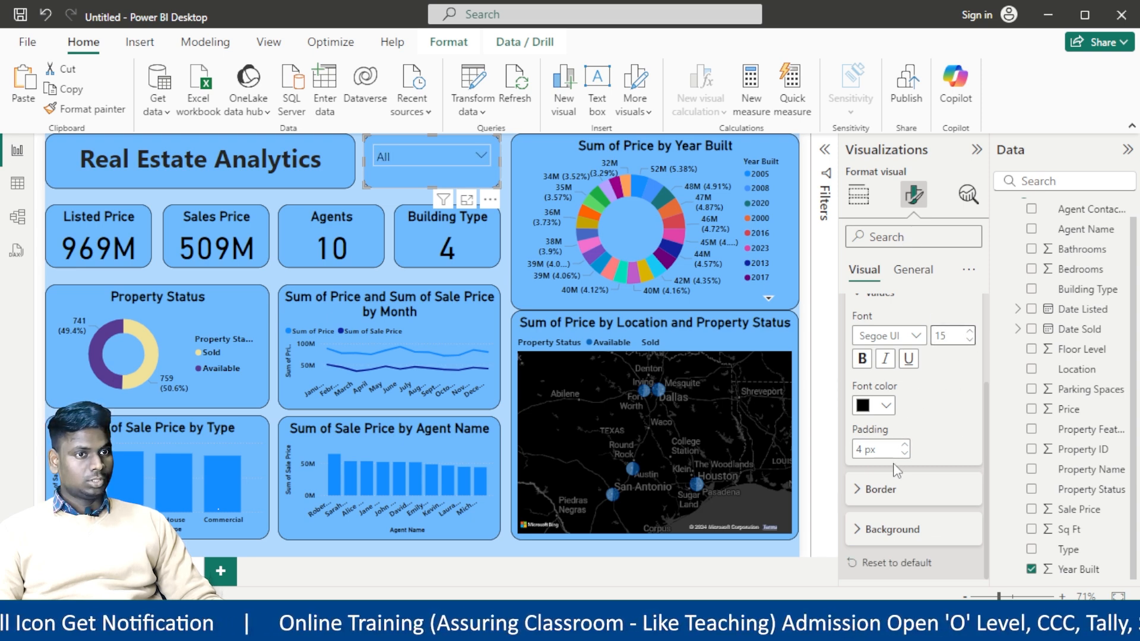
pyautogui.click(862, 358)
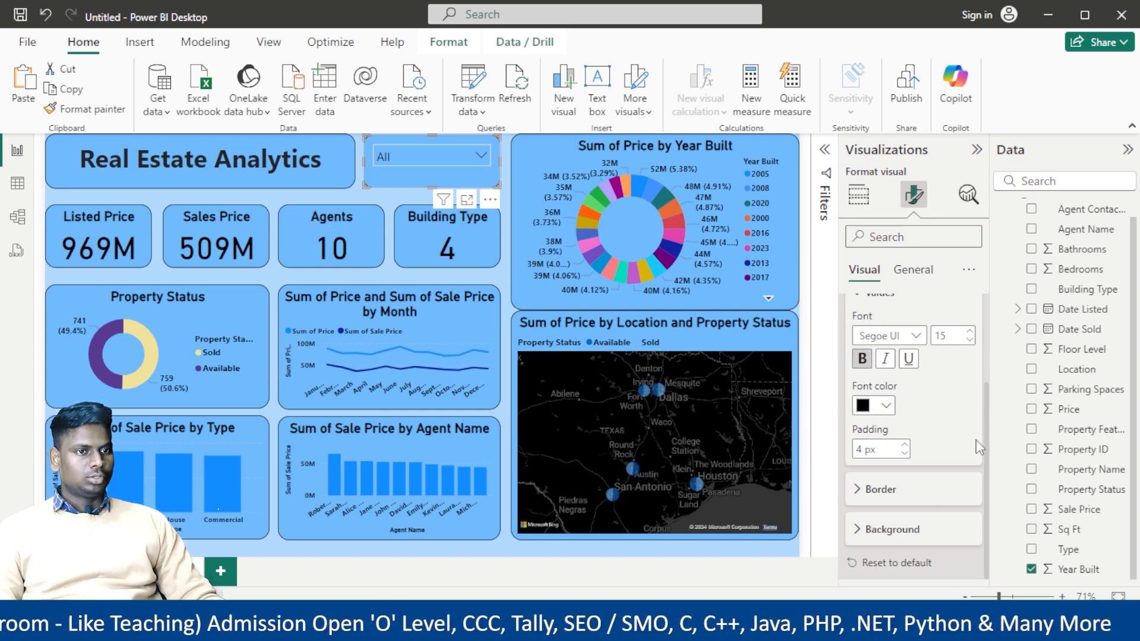
pyautogui.click(860, 490)
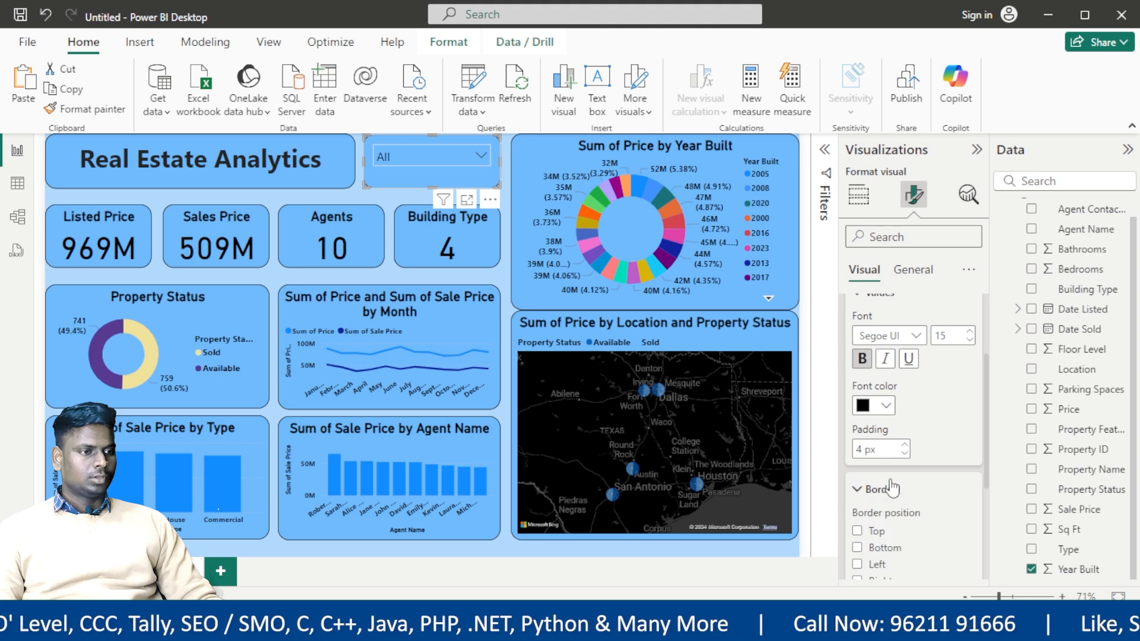
pyautogui.scroll(-3, 911, 457)
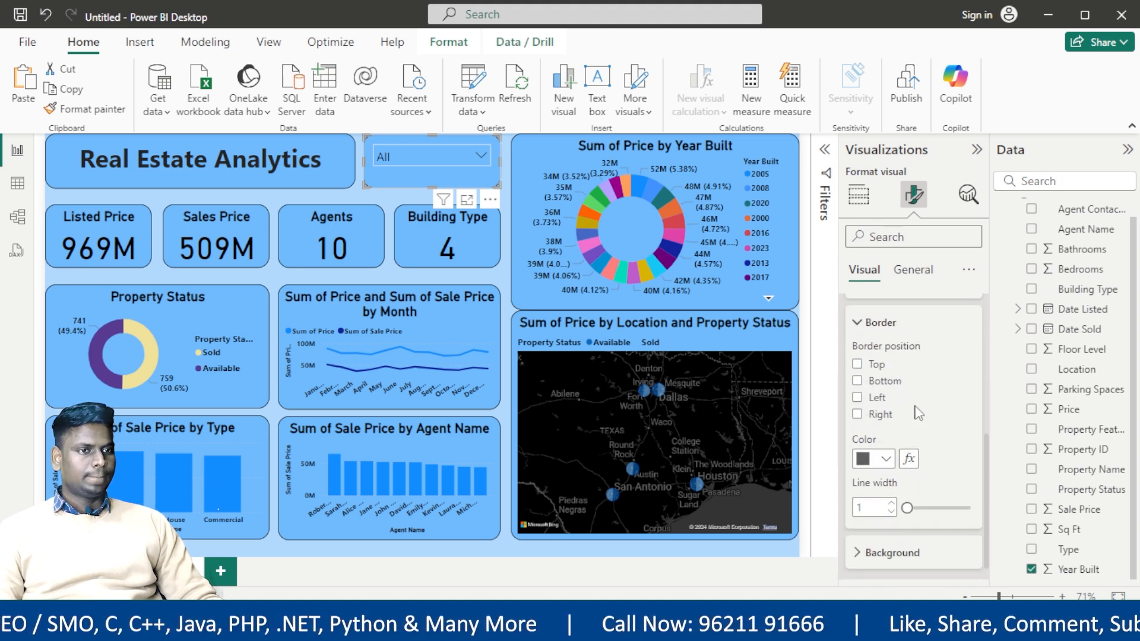
pyautogui.click(887, 462)
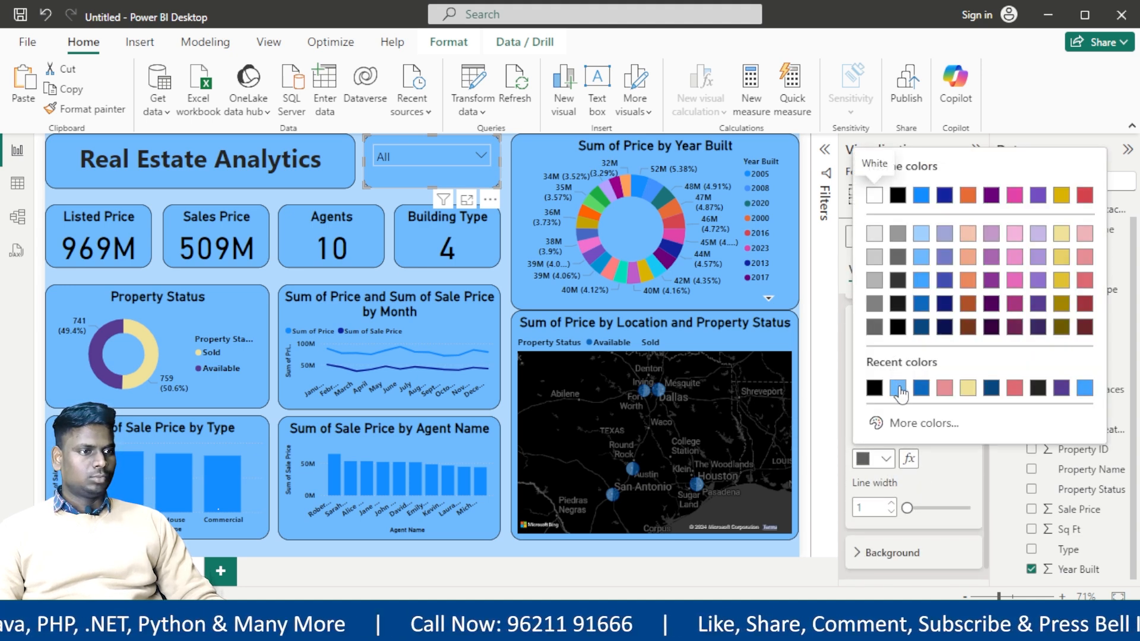
pyautogui.click(957, 496)
pyautogui.scroll(1, 945, 483)
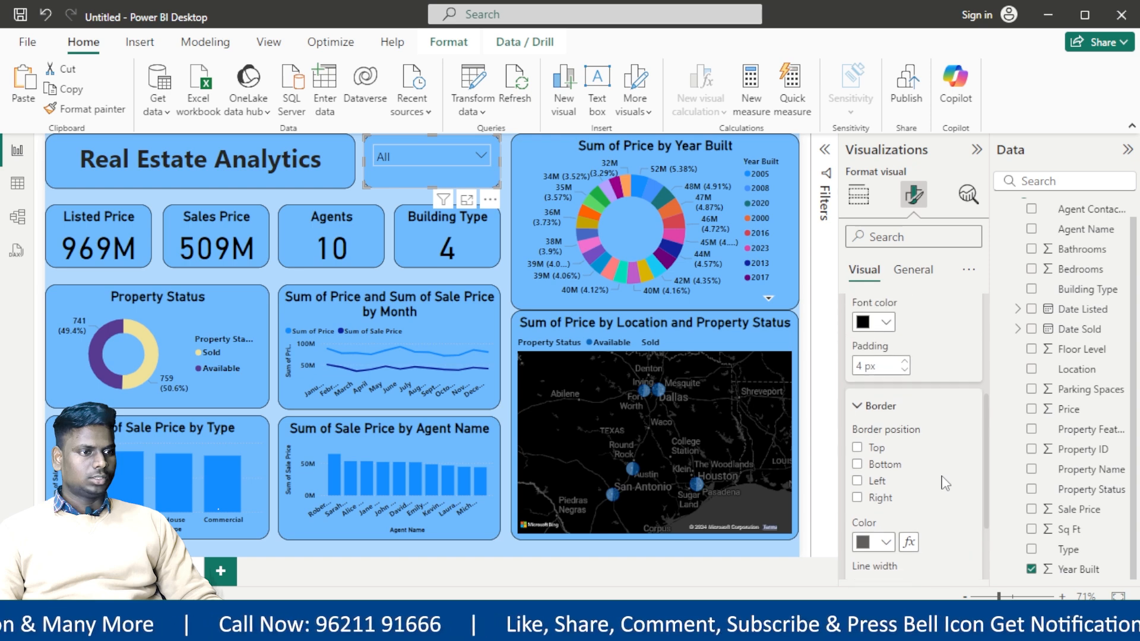
pyautogui.click(859, 409)
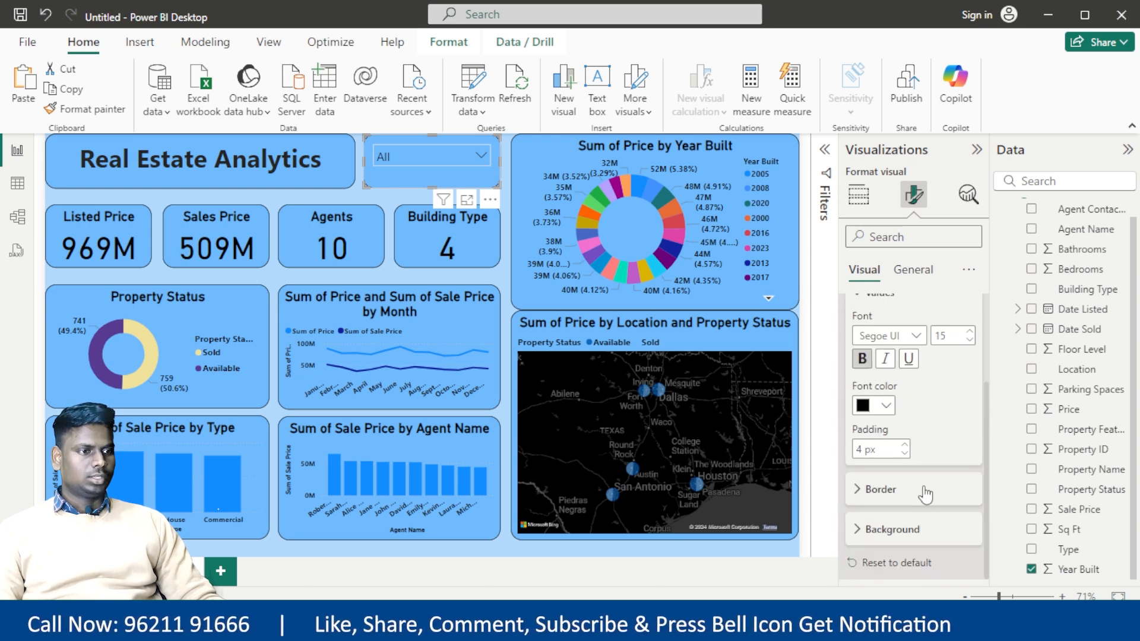
# Fill the background of the Year Built slicer's values with a medium blue theme shade and deselect the slicer
pyautogui.click(870, 530)
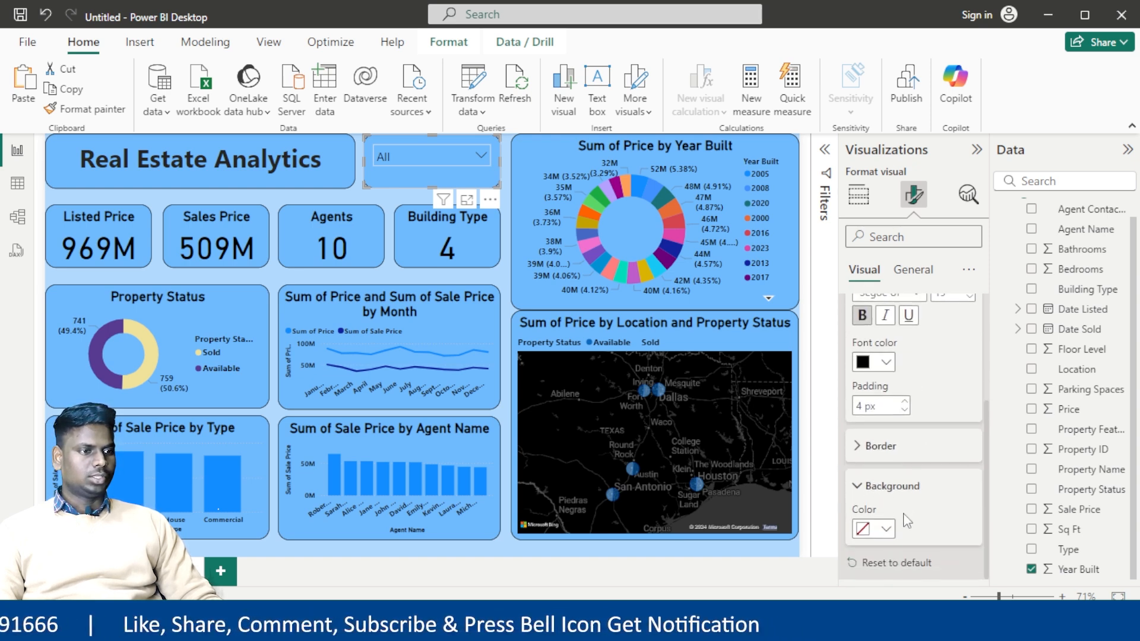
pyautogui.click(887, 529)
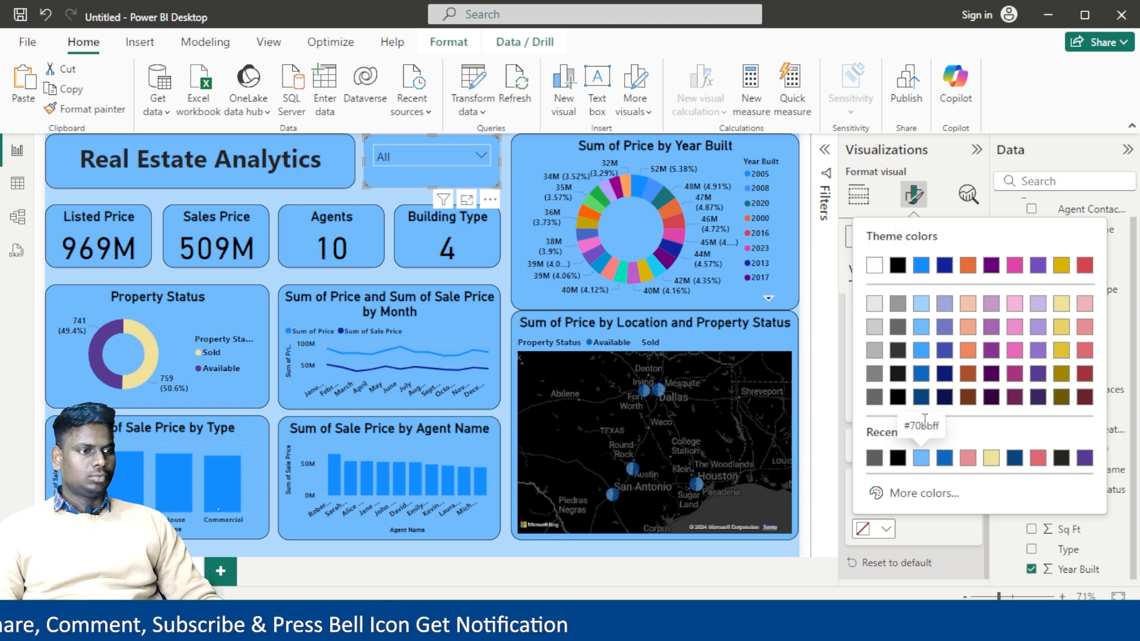
pyautogui.click(921, 356)
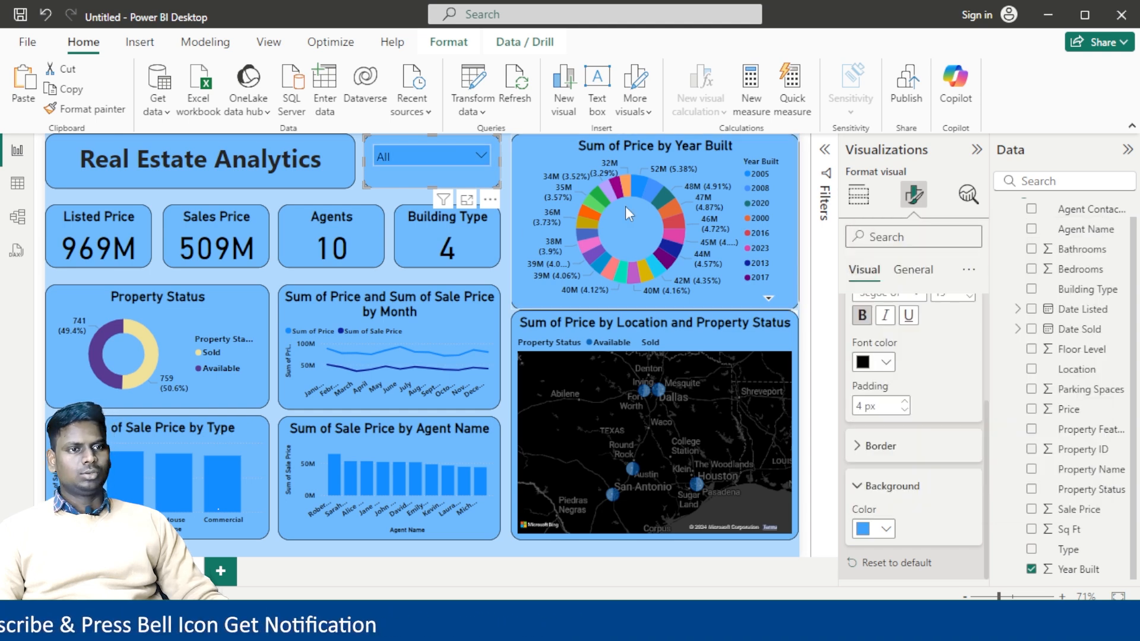
pyautogui.click(503, 209)
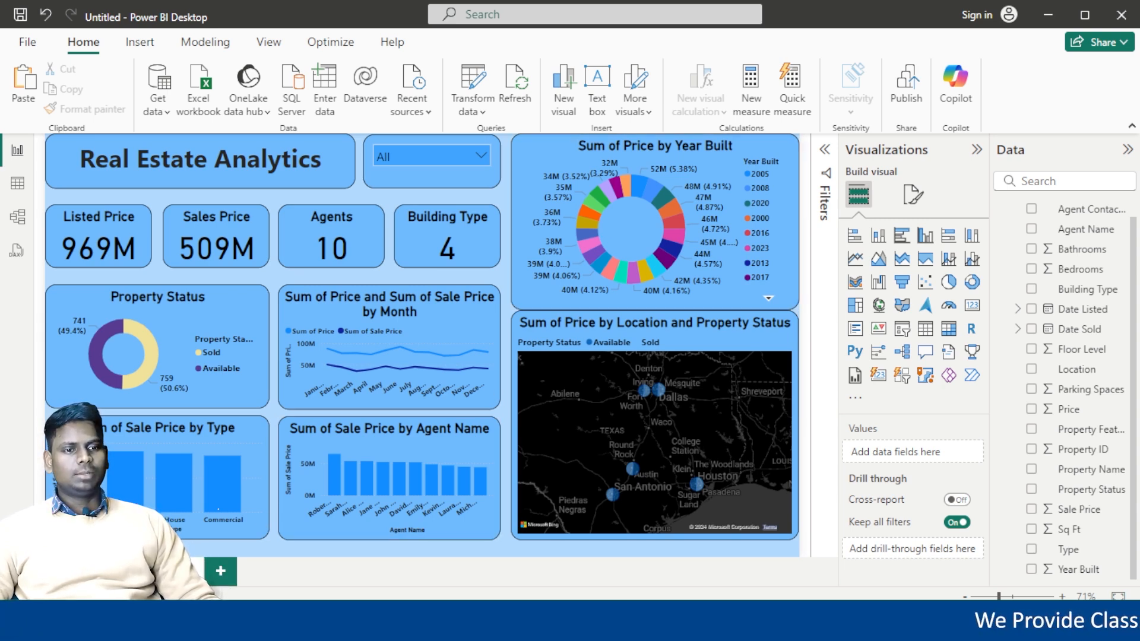
# Test the Year Built slicer with single years 2002, 2000, 2004, 2011 and 2013, and restore the selection to all years
pyautogui.click(480, 155)
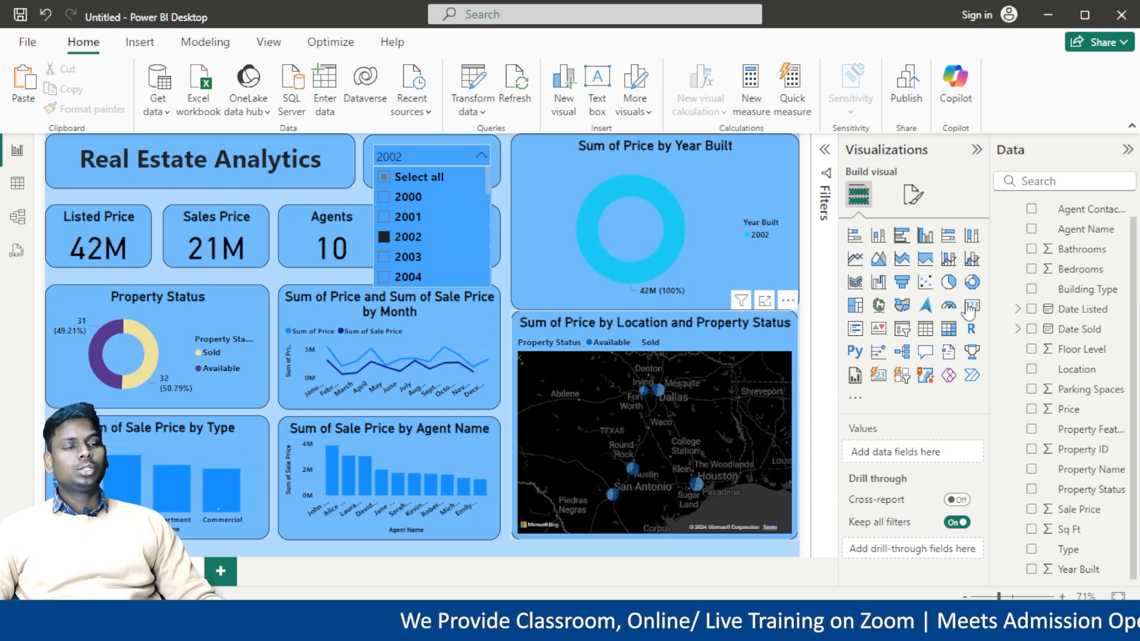
pyautogui.click(397, 197)
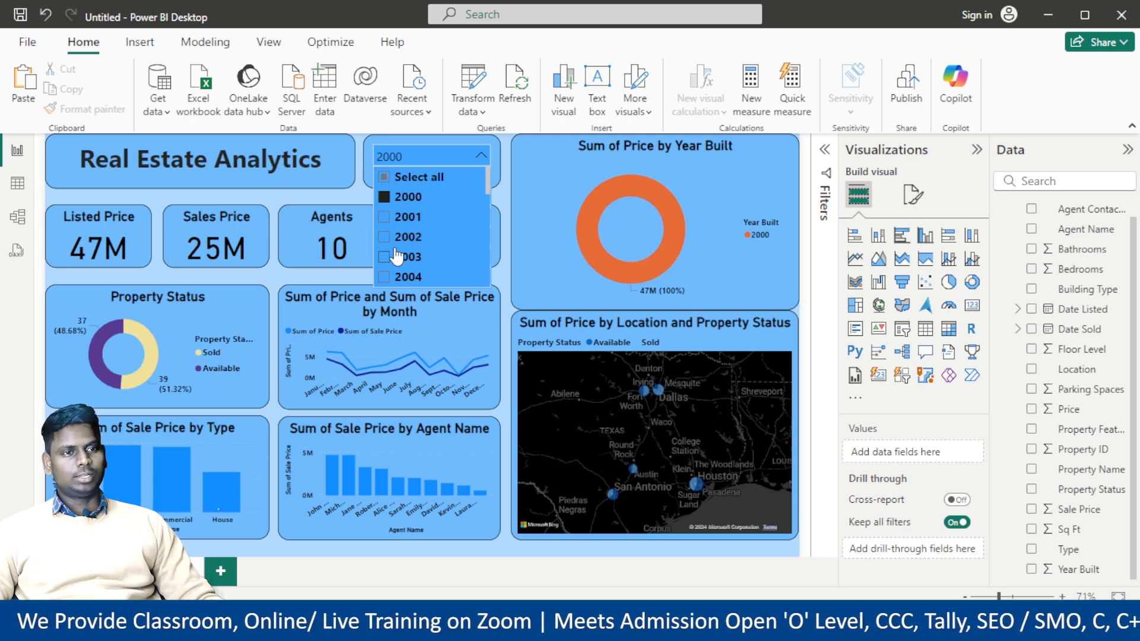
pyautogui.click(387, 277)
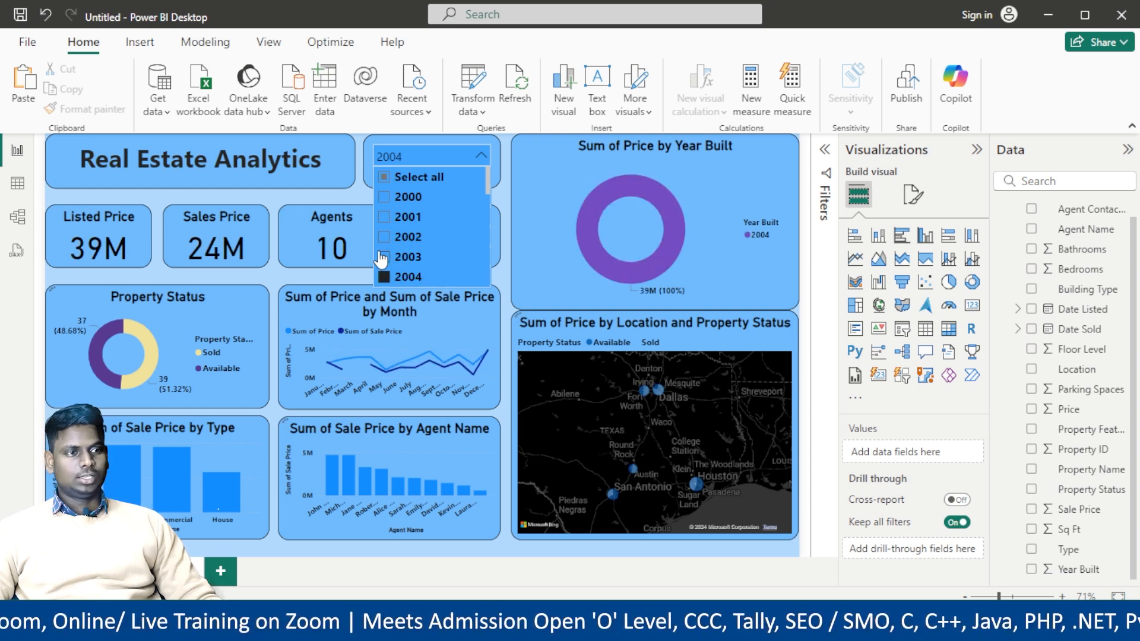
pyautogui.scroll(-3, 393, 258)
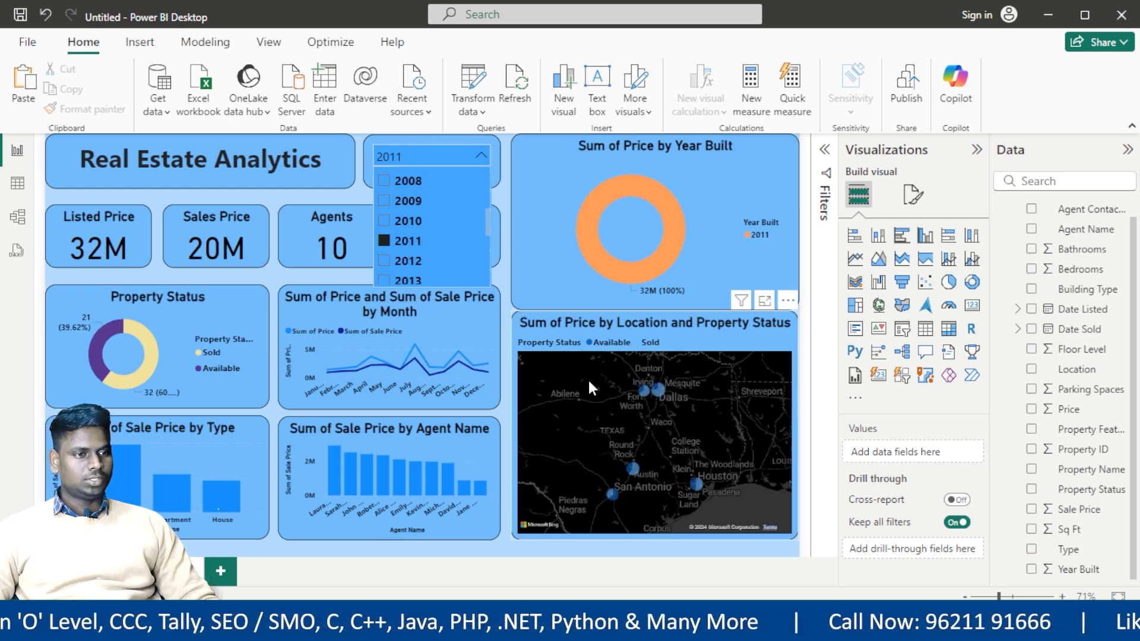
pyautogui.click(387, 281)
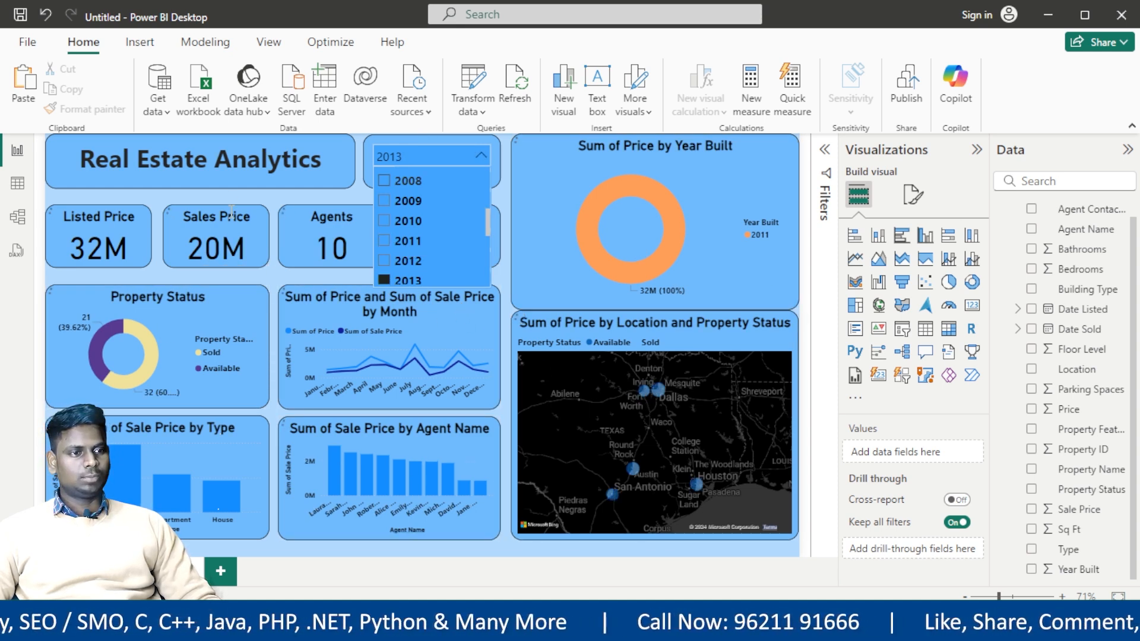
pyautogui.scroll(4, 410, 244)
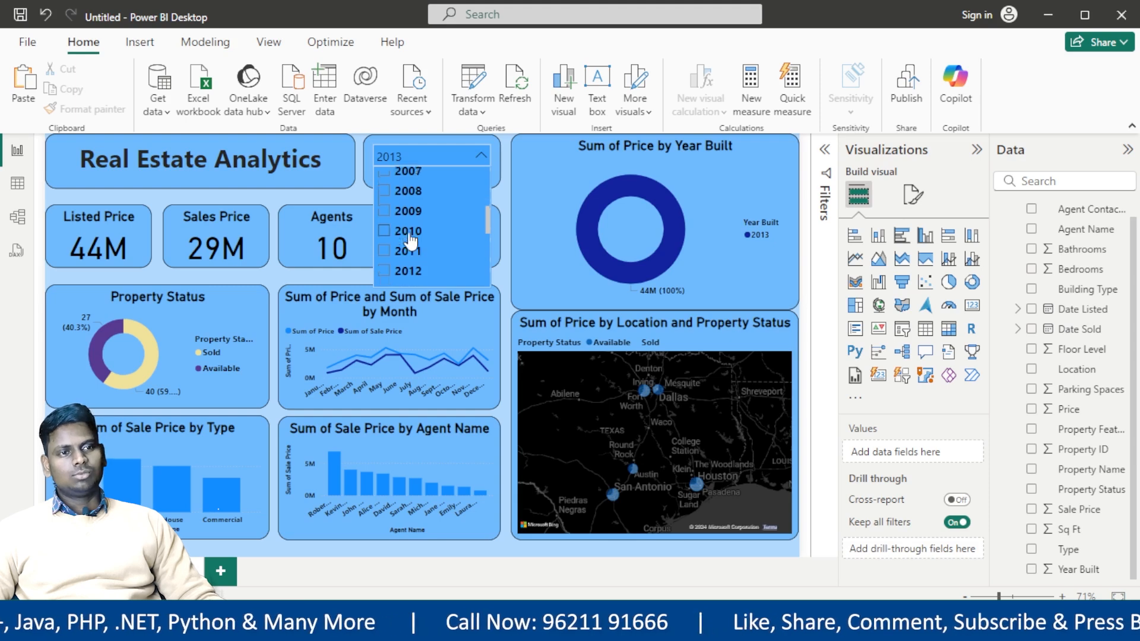
pyautogui.click(409, 177)
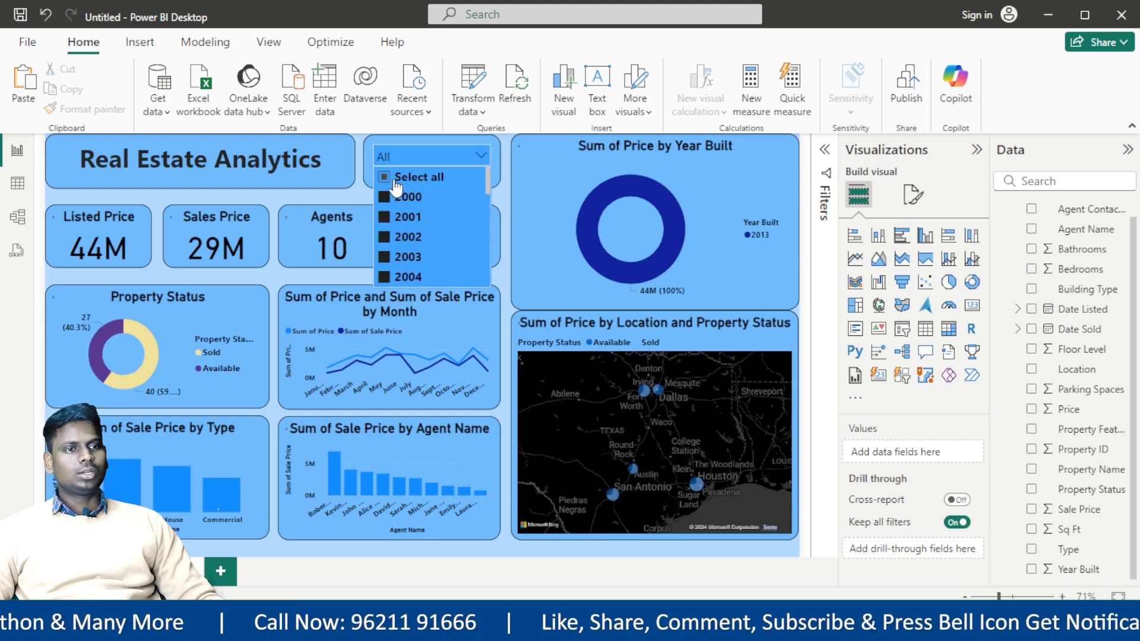
pyautogui.click(504, 199)
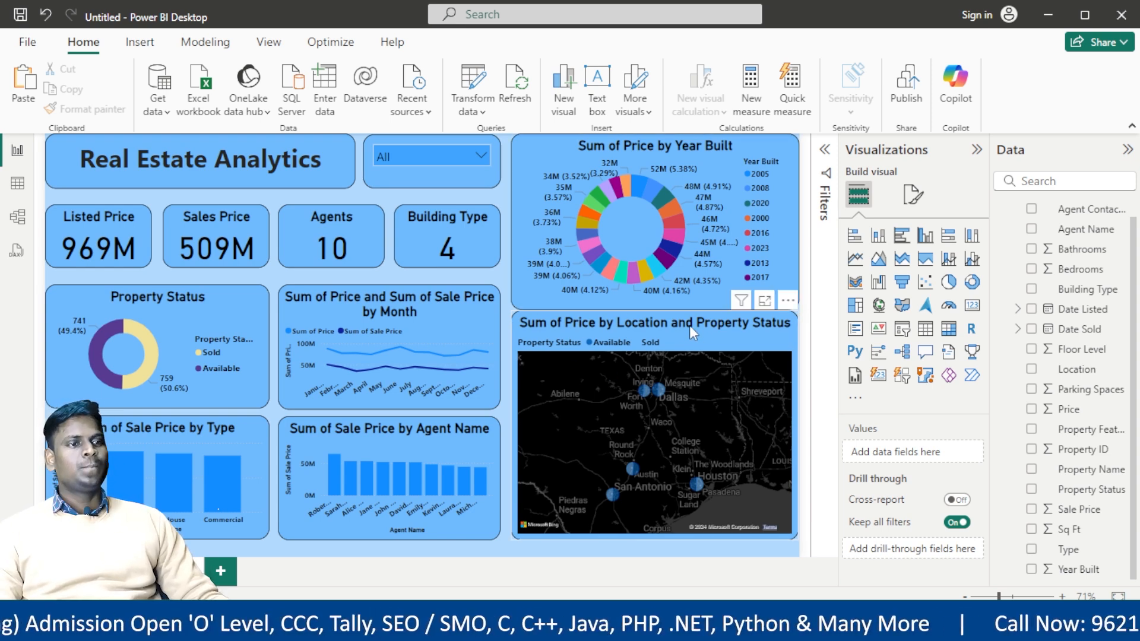
# Lower the upper edge of the location map to leave a small gap below the Sum of Price by Year Built chart
pyautogui.click(655, 323)
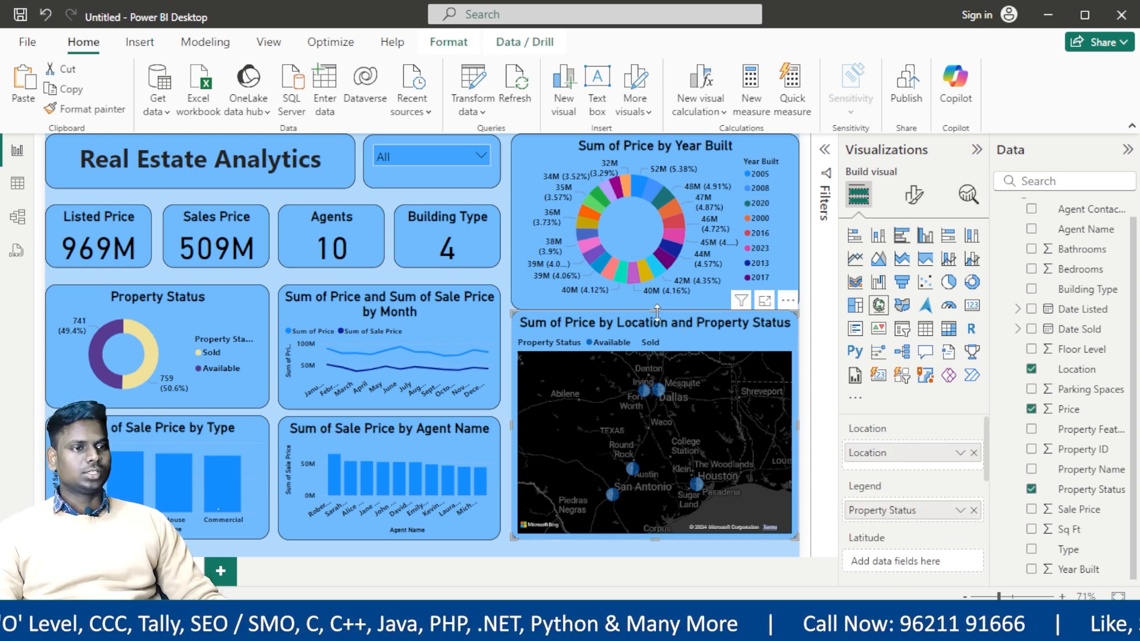
pyautogui.moveTo(657, 313); pyautogui.dragTo(658, 323)
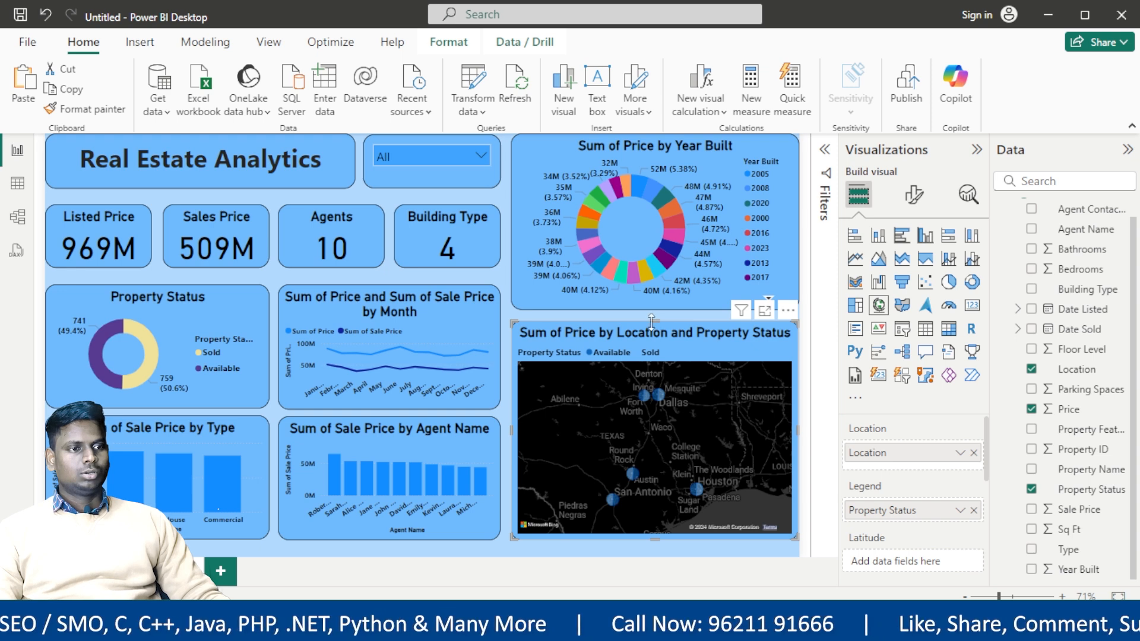
pyautogui.click(624, 311)
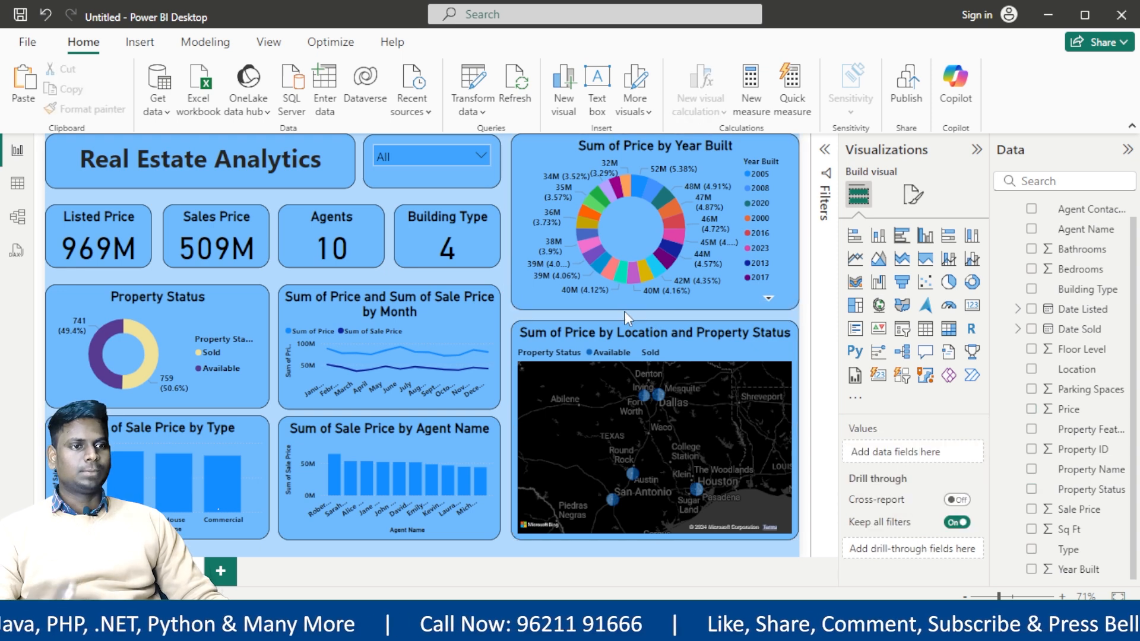